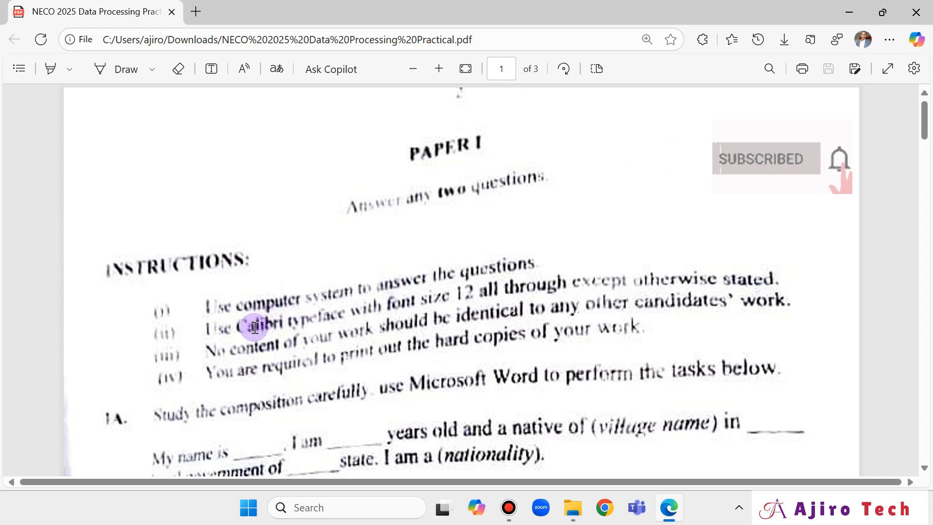
Handwrite 'ms Word' in ink beside 'Answer any two questions' in the NECO PDF.
{"action": "left_click", "coordinate": [112, 77]}
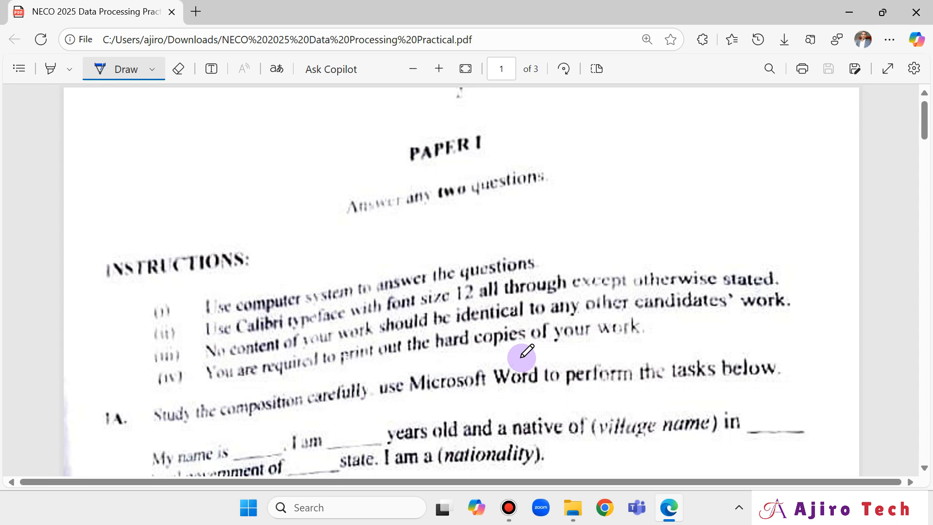
{"action": "scroll", "coordinate": [524, 351], "scroll_direction": "down", "scroll_amount": 3}
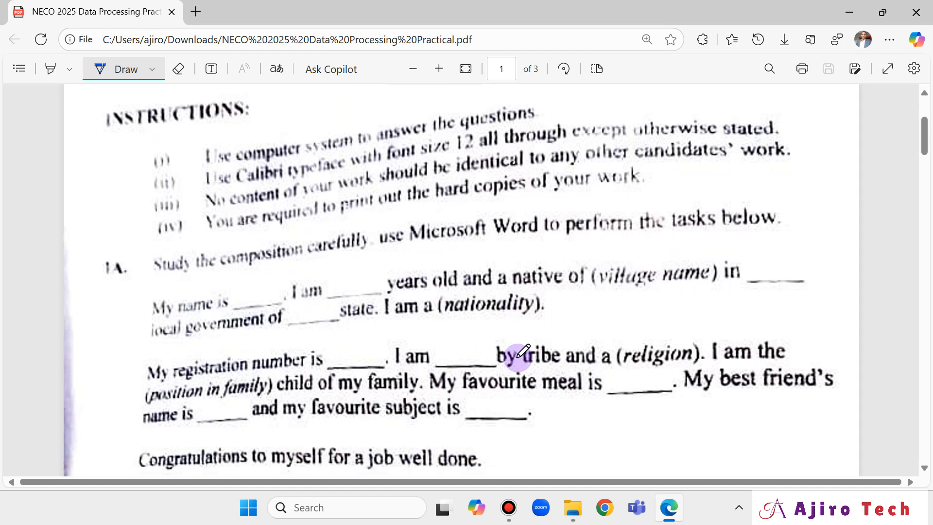
{"action": "scroll", "coordinate": [523, 351], "scroll_direction": "down", "scroll_amount": 7}
{"action": "scroll", "coordinate": [520, 354], "scroll_direction": "up", "scroll_amount": 10}
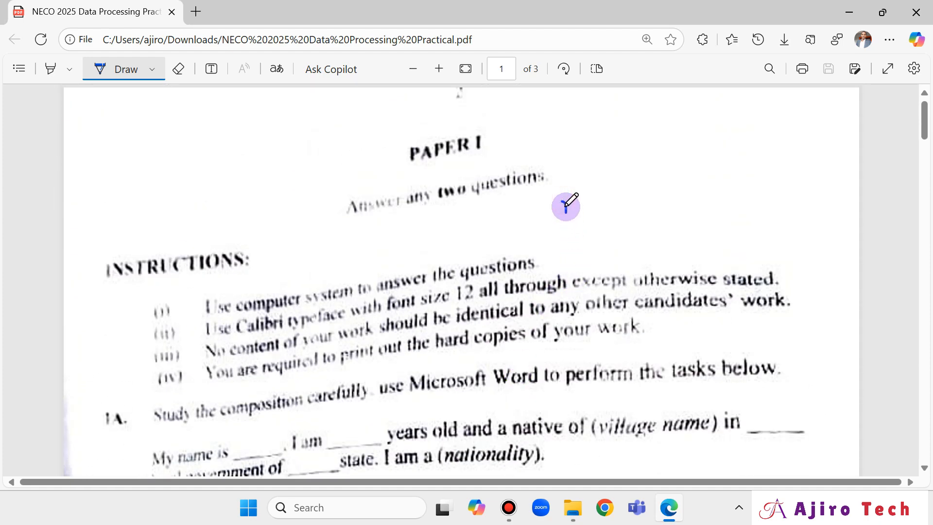
{"action": "mouse_move", "coordinate": [562, 204]}
{"action": "left_mouse_down"}
{"action": "mouse_move", "coordinate": [585, 195]}
{"action": "mouse_move", "coordinate": [590, 214]}
{"action": "mouse_move", "coordinate": [648, 199]}
{"action": "mouse_move", "coordinate": [676, 208]}
{"action": "mouse_move", "coordinate": [698, 183]}
{"action": "mouse_move", "coordinate": [696, 213]}
{"action": "left_mouse_up"}
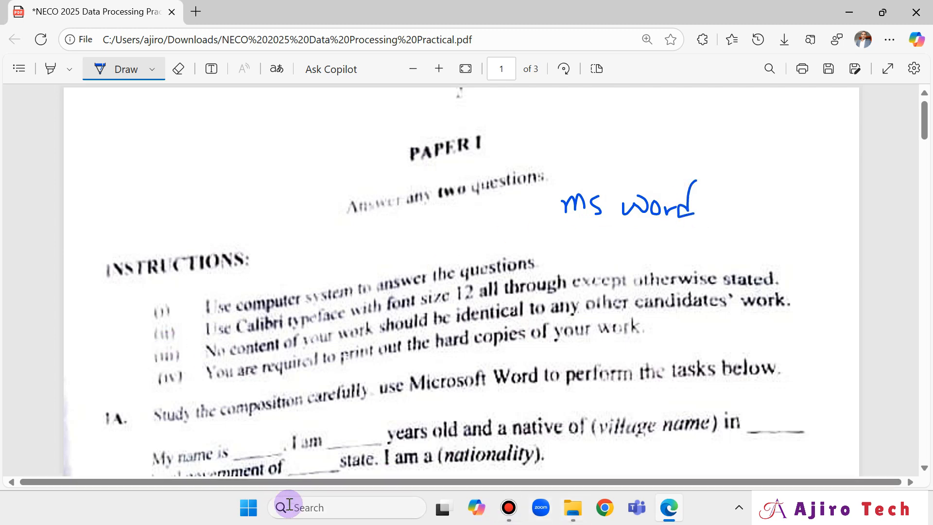
Launch Word from the Start search, create a blank document, then bring the NECO PDF forward.
{"action": "left_click", "coordinate": [251, 514]}
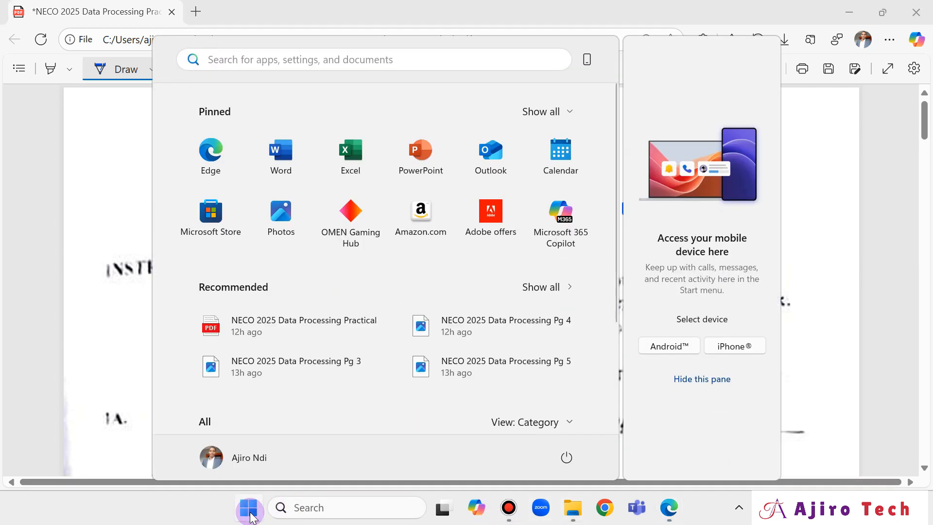
{"action": "type", "text": "word"}
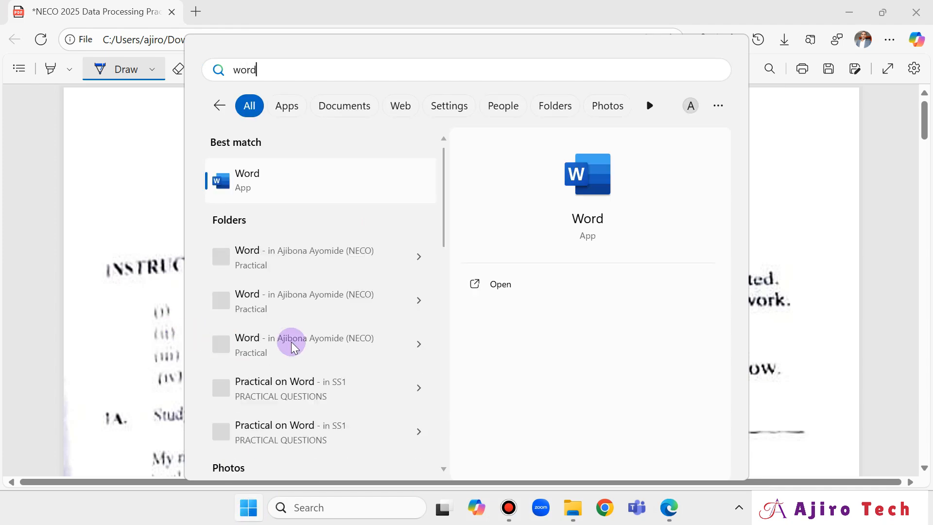
{"action": "left_click", "coordinate": [505, 285]}
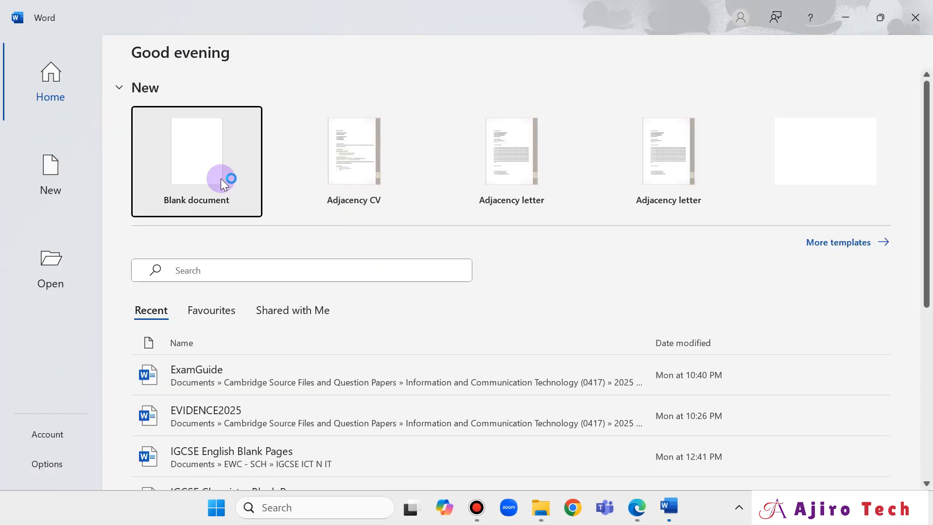
{"action": "left_click", "coordinate": [207, 178]}
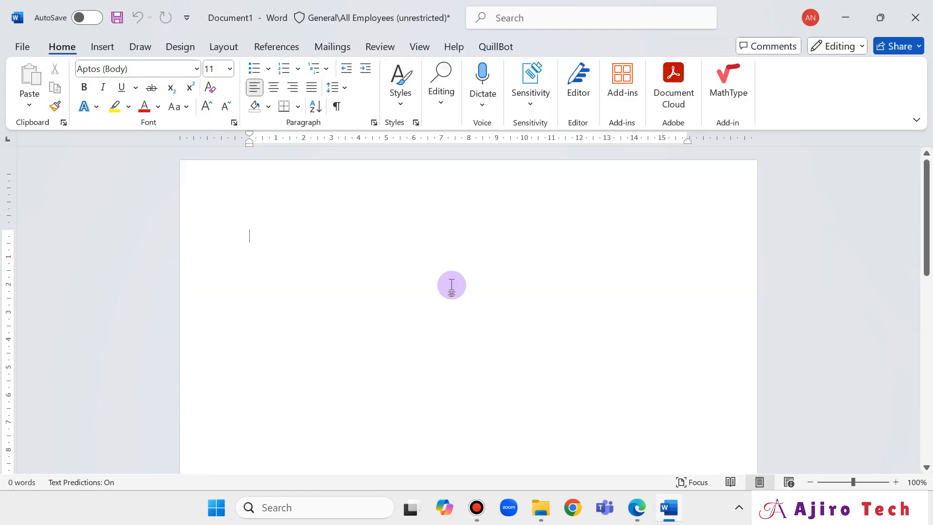
{"action": "left_click", "coordinate": [632, 510]}
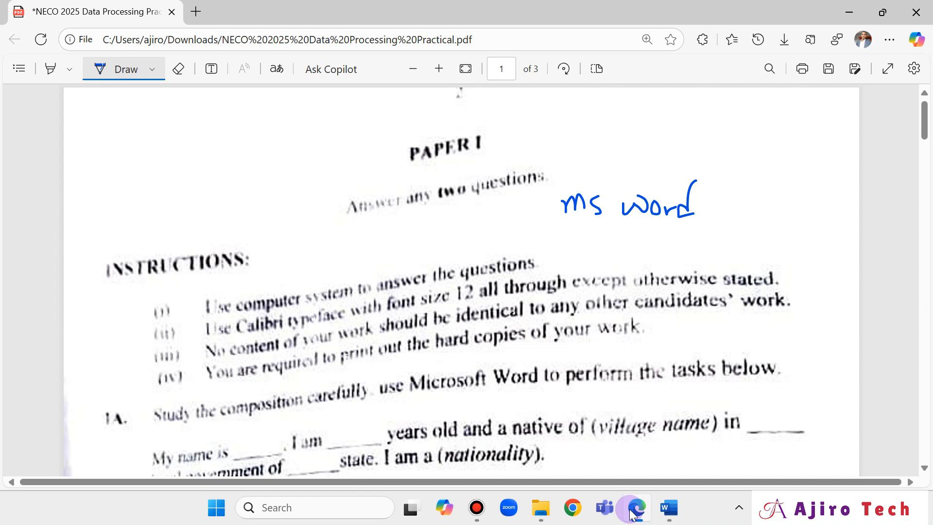
{"action": "left_click", "coordinate": [632, 511]}
Save the blank document as Doc1 in the Downloads > NECO 2025 folder.
{"action": "left_click", "coordinate": [19, 48]}
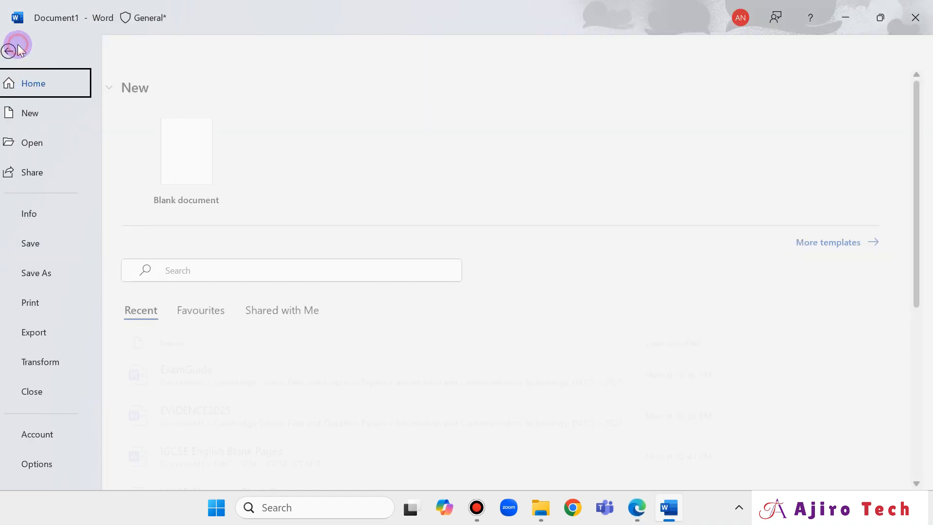
{"action": "left_click", "coordinate": [44, 271]}
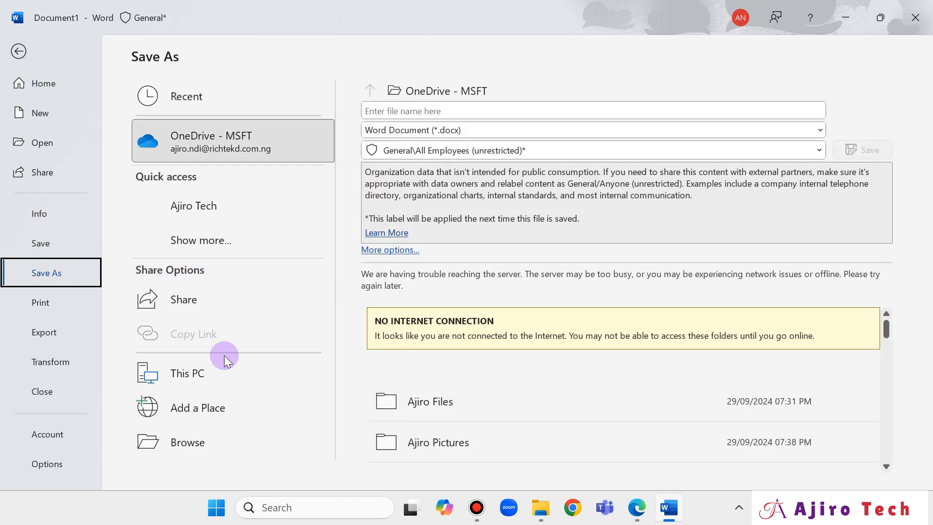
{"action": "left_click", "coordinate": [213, 435]}
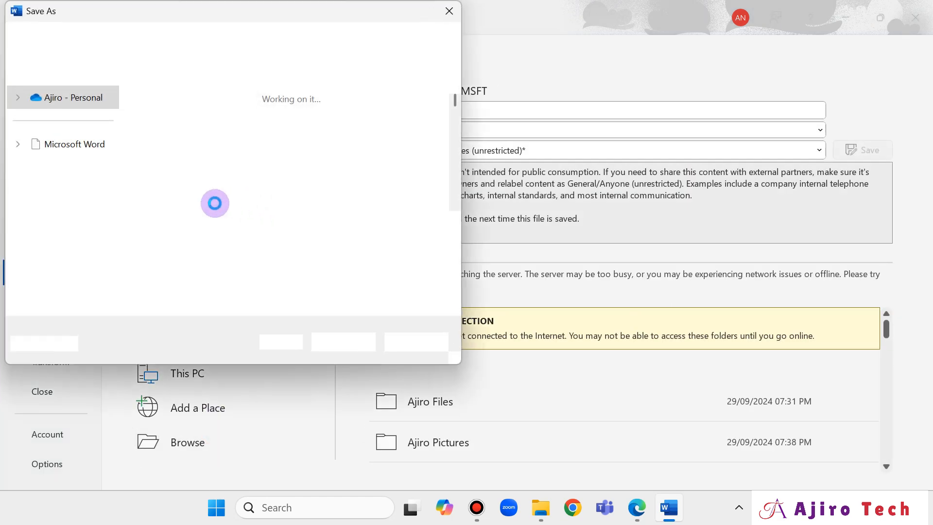
{"action": "scroll", "coordinate": [71, 170], "scroll_direction": "down", "scroll_amount": 1}
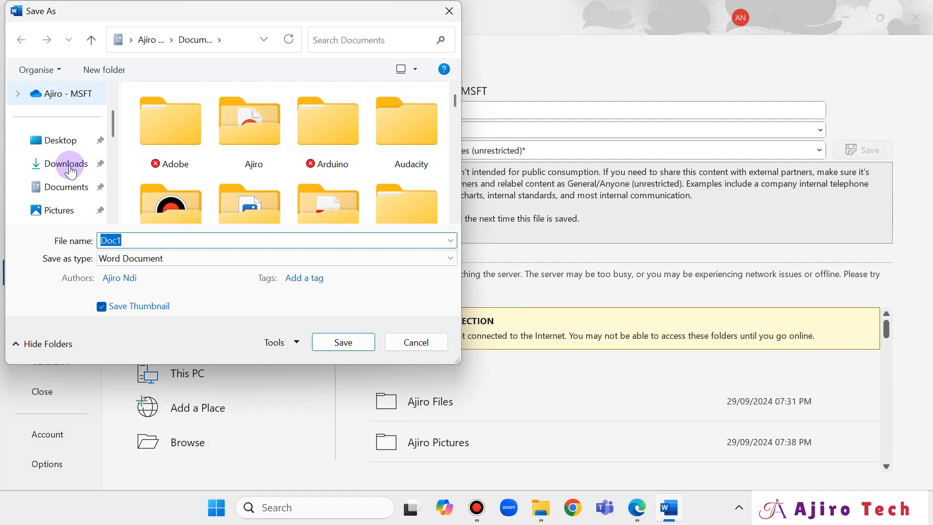
{"action": "left_click", "coordinate": [73, 165]}
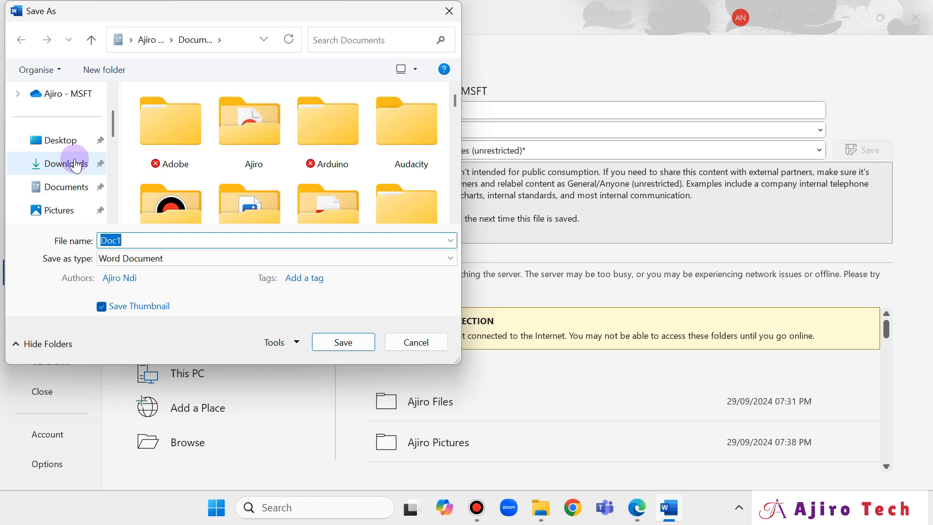
{"action": "left_click", "coordinate": [76, 165]}
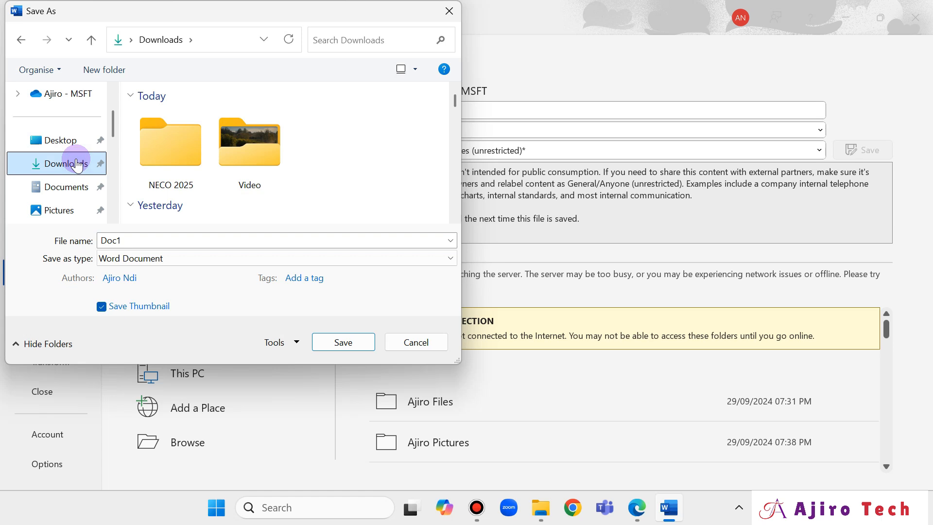
{"action": "left_click", "coordinate": [155, 159]}
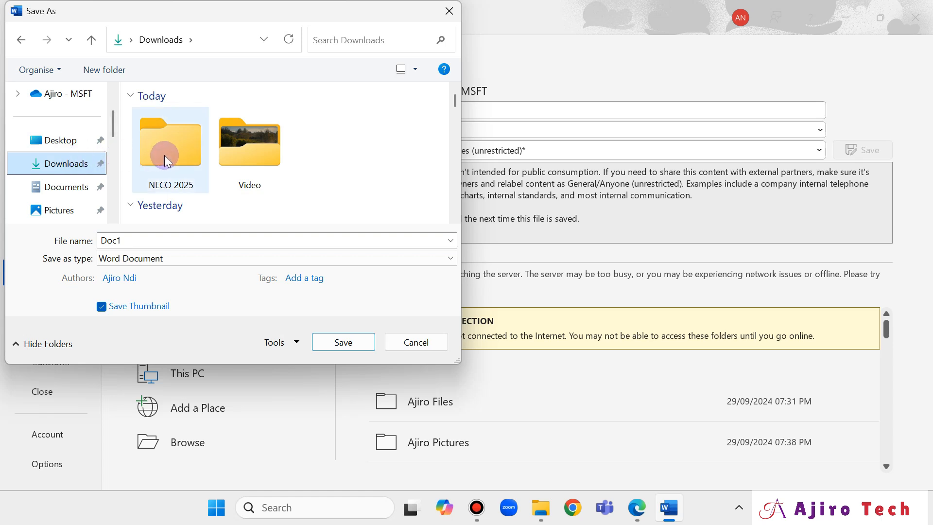
{"action": "double_click", "coordinate": [165, 156]}
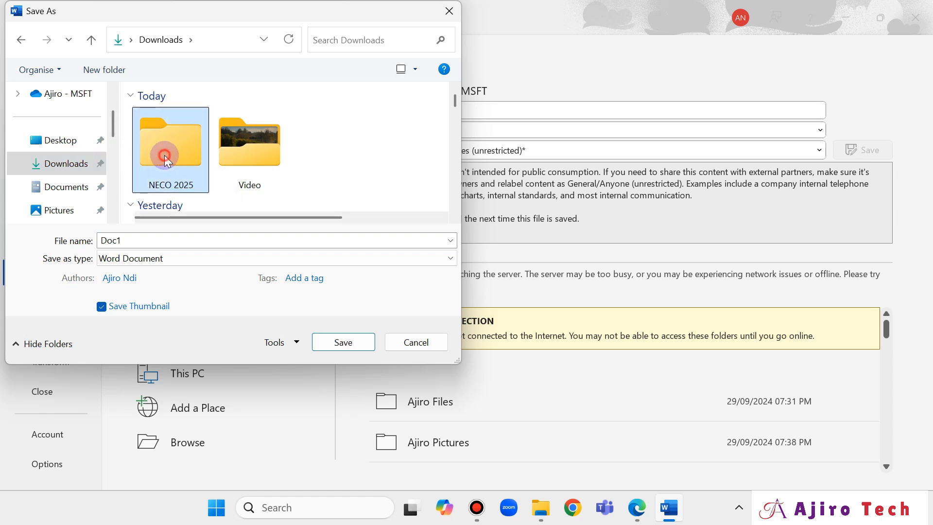
{"action": "left_click", "coordinate": [331, 343]}
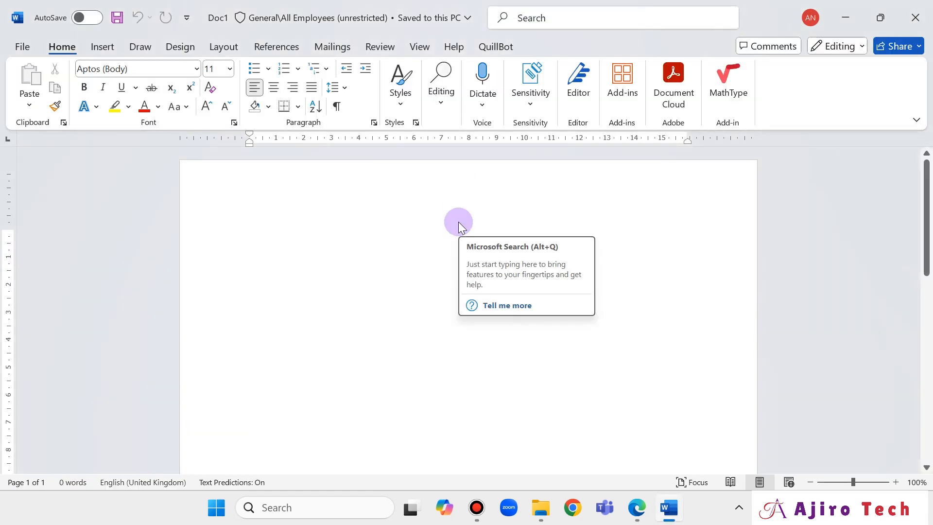
Underline 'Microsoft Word' in the PDF's 1A task instruction with the pen.
{"action": "left_click", "coordinate": [637, 507]}
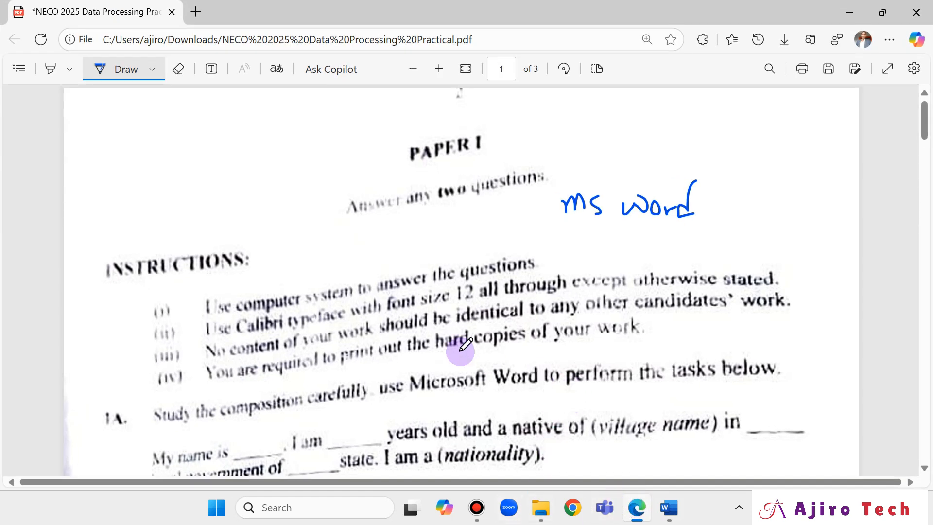
{"action": "scroll", "coordinate": [444, 322], "scroll_direction": "down", "scroll_amount": 3}
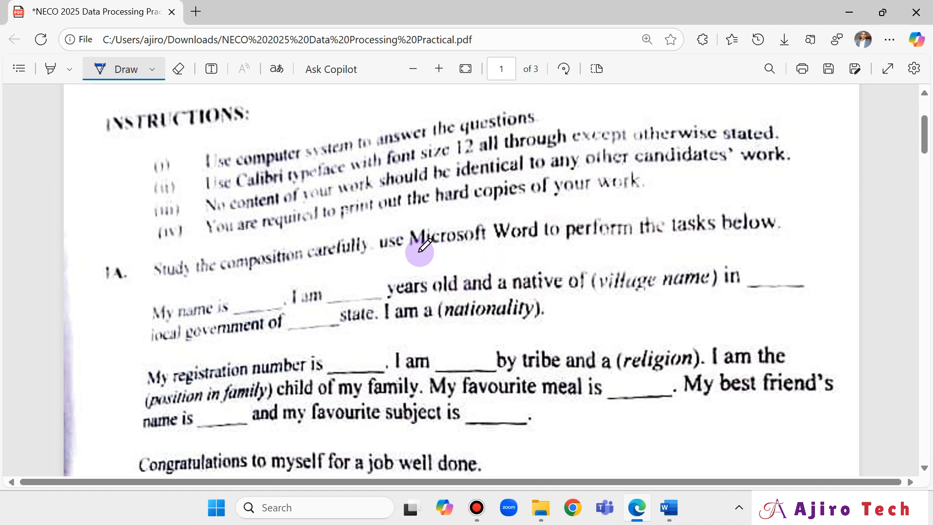
{"action": "left_click_drag", "start_coordinate": [419, 252], "coordinate": [551, 245]}
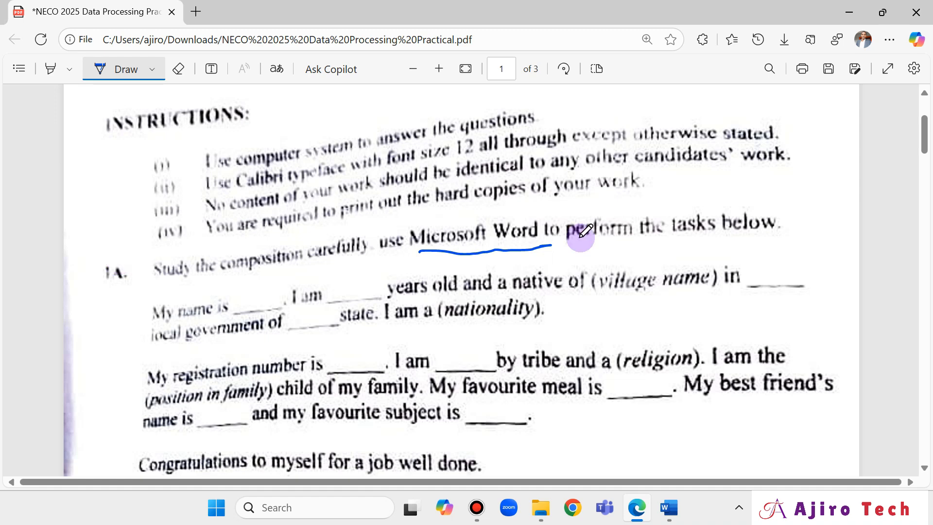
{"action": "scroll", "coordinate": [582, 235], "scroll_direction": "up", "scroll_amount": 2}
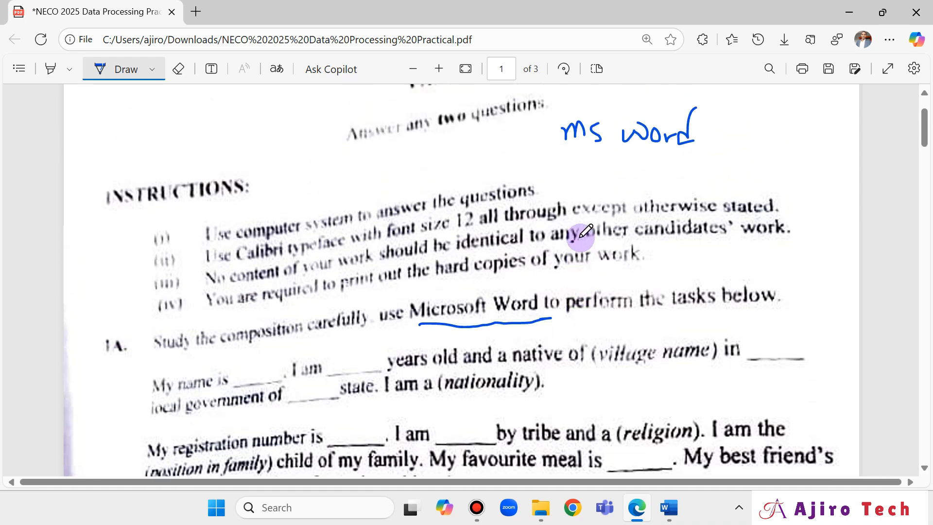
{"action": "scroll", "coordinate": [581, 235], "scroll_direction": "down", "scroll_amount": 3}
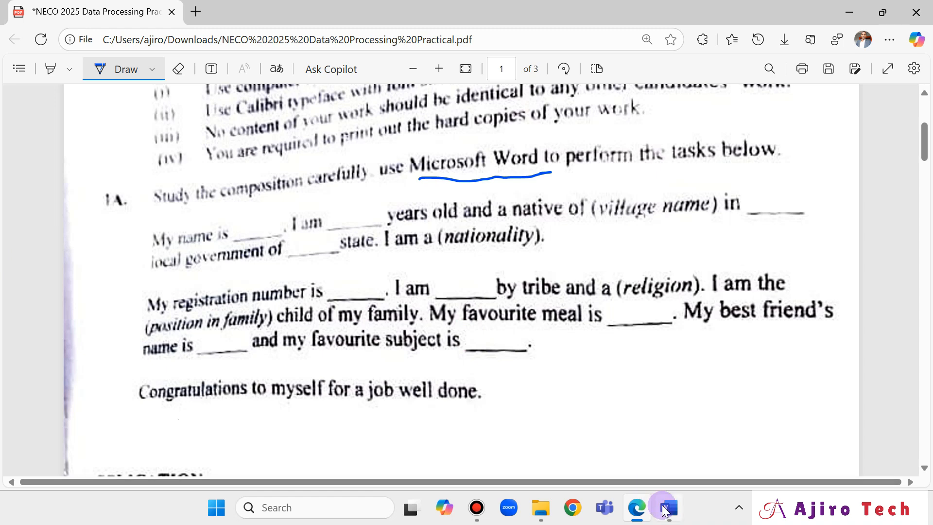
Type 'My name is ______' in Doc1 and snap Word beside the PDF.
{"action": "mouse_move", "coordinate": [665, 510]}
{"action": "left_click", "coordinate": [652, 444]}
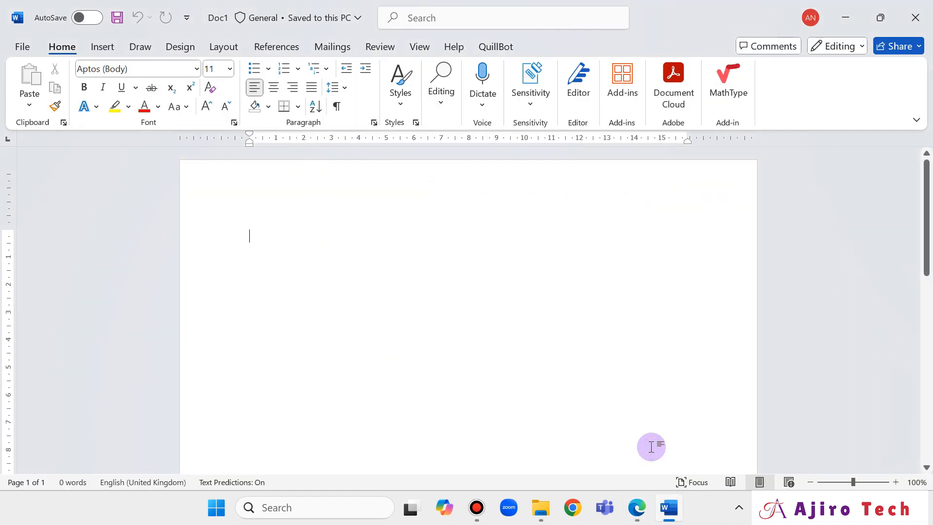
{"action": "type", "text": "My na"}
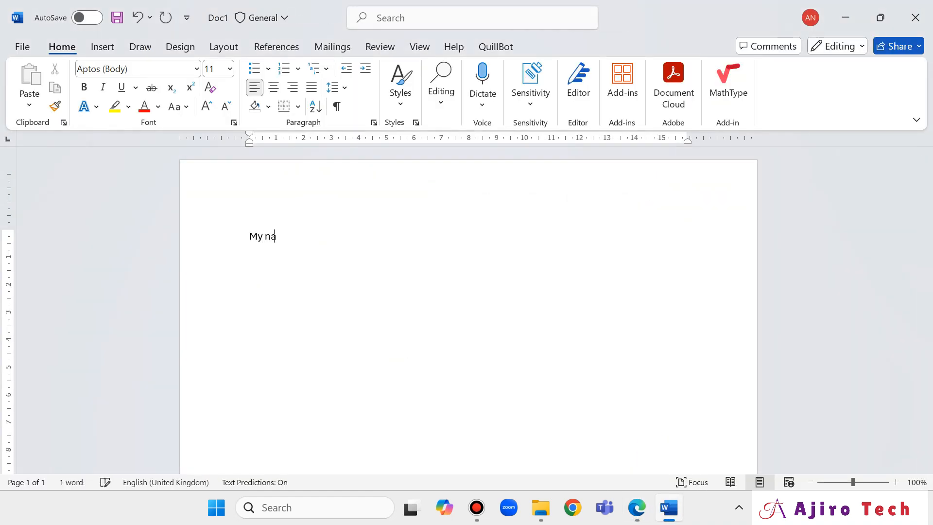
{"action": "type", "text": "me is _"}
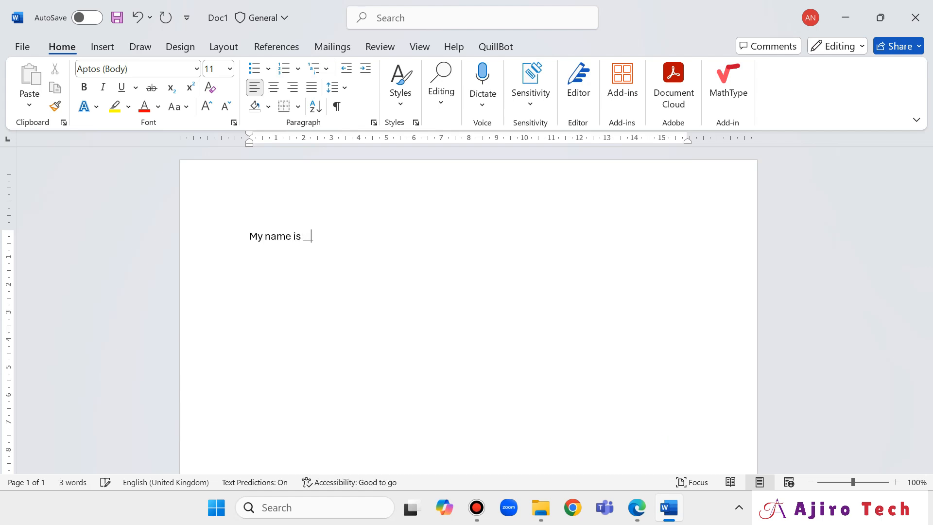
{"action": "type", "text": "_____"}
{"action": "mouse_move", "coordinate": [875, 16]}
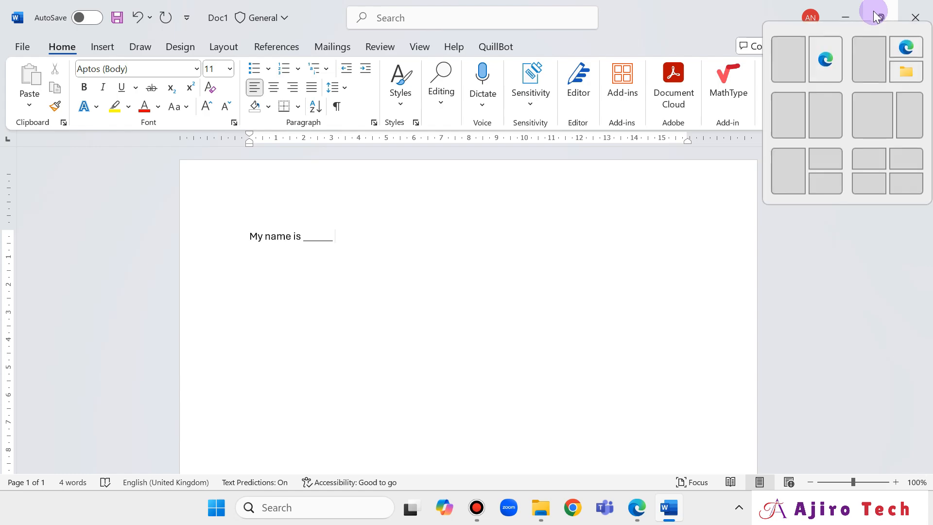
{"action": "left_click", "coordinate": [798, 59]}
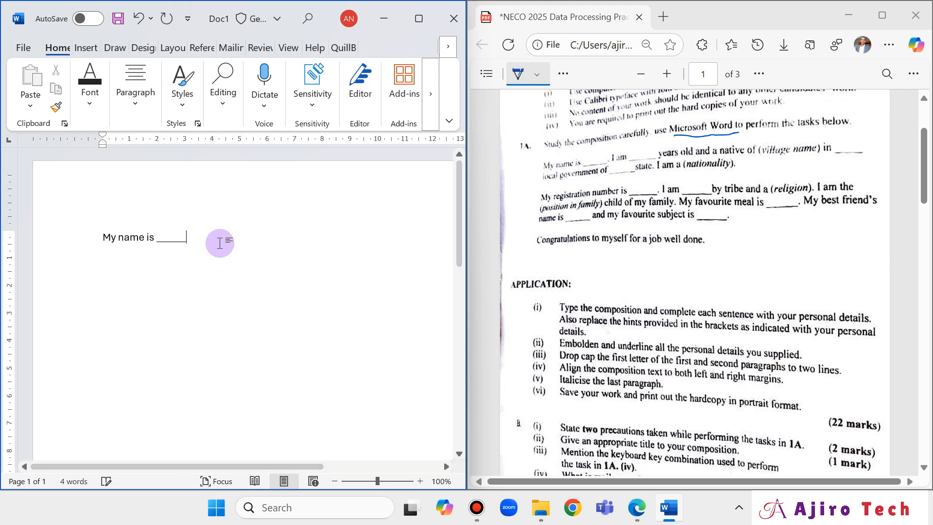
Continue the paragraph through 'of _____ state. I am a (nationality).' and start a new paragraph.
{"action": "type", "text": ". o"}
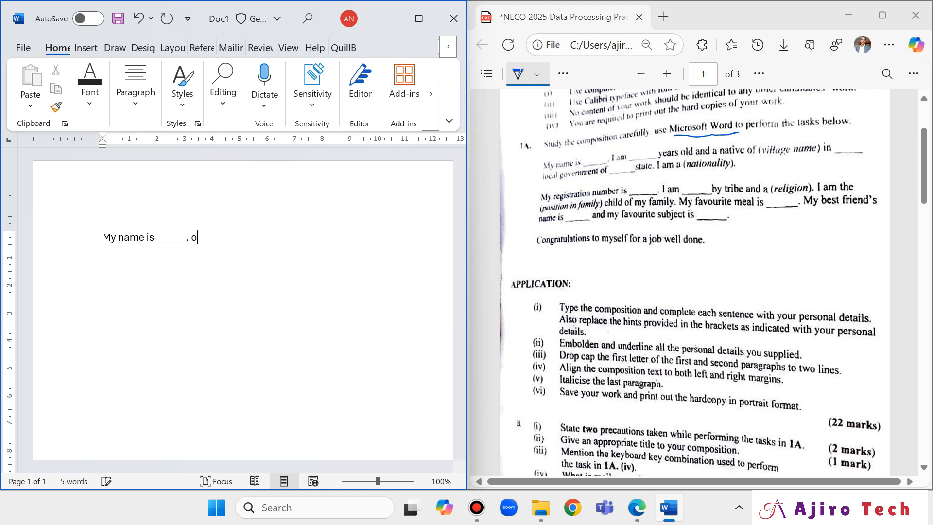
{"action": "key", "text": "BackSpace"}
{"action": "type", "text": "am ___"}
{"action": "type", "text": " years old abd "}
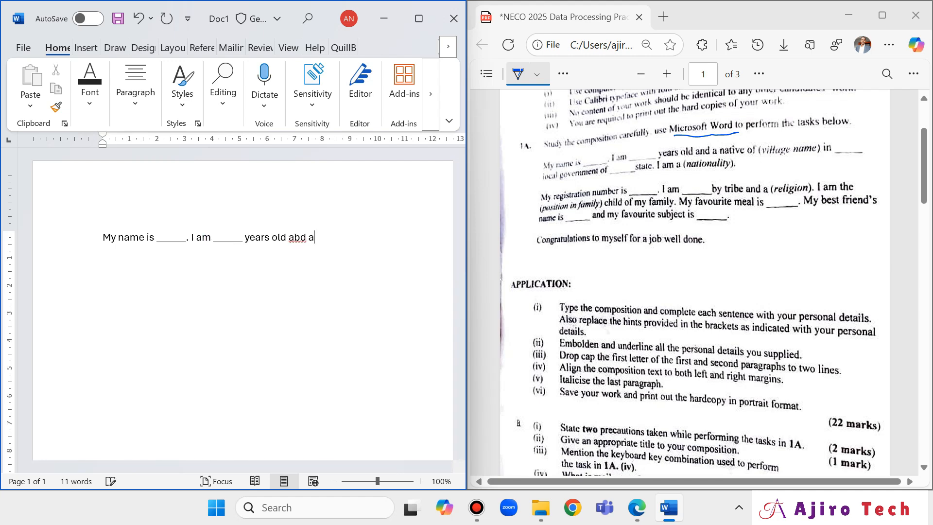
{"action": "type", "text": "a"}
{"action": "key", "text": "BackSpace"}
{"action": "key", "text": "BackSpace"}
{"action": "key", "text": "BackSpace"}
{"action": "key", "text": "BackSpace"}
{"action": "type", "text": "nd a native of ("}
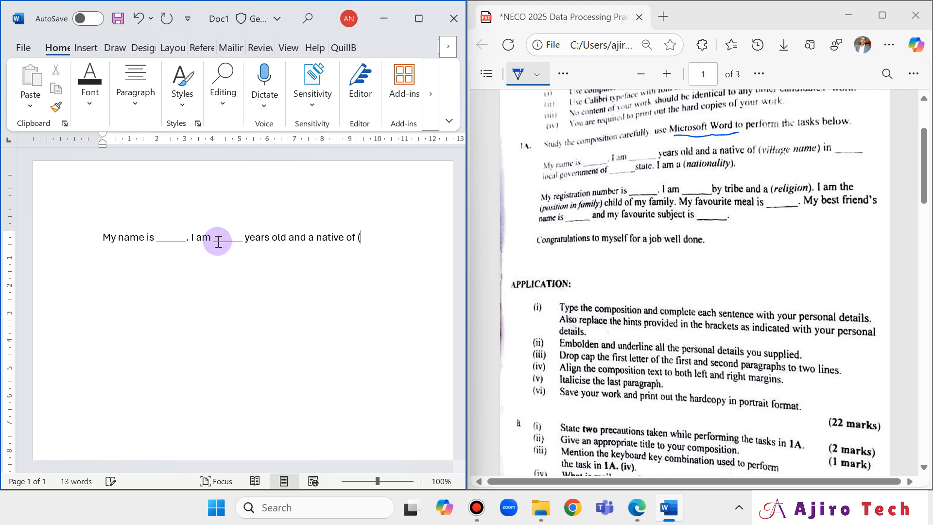
{"action": "type", "text": "village"}
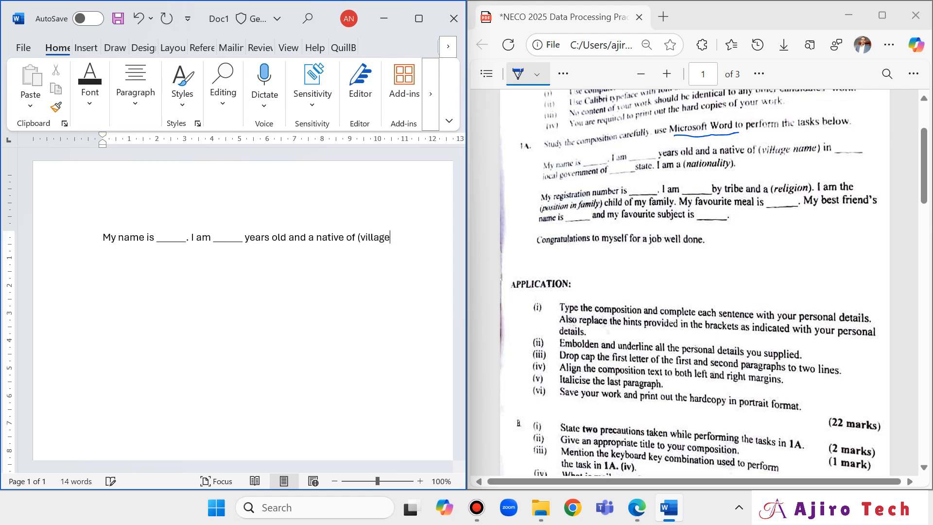
{"action": "type", "text": " name)"}
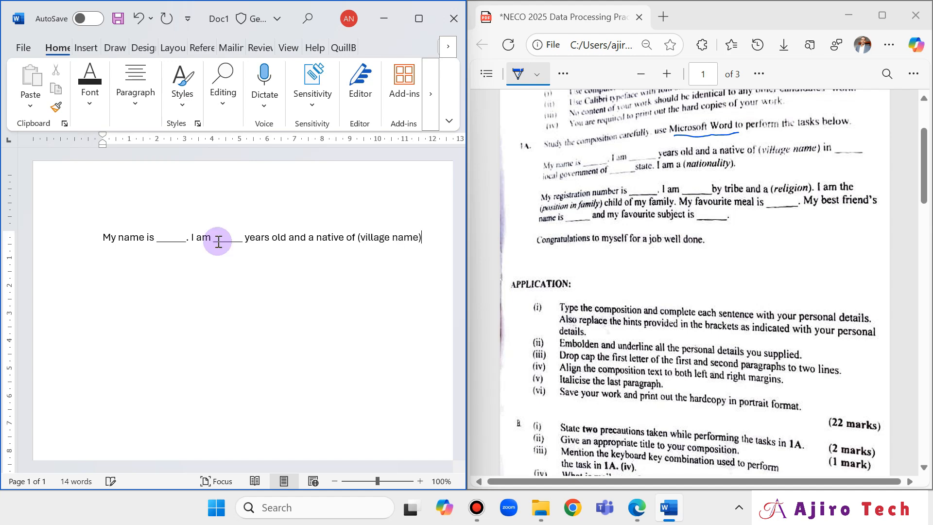
{"action": "type", "text": " in______"}
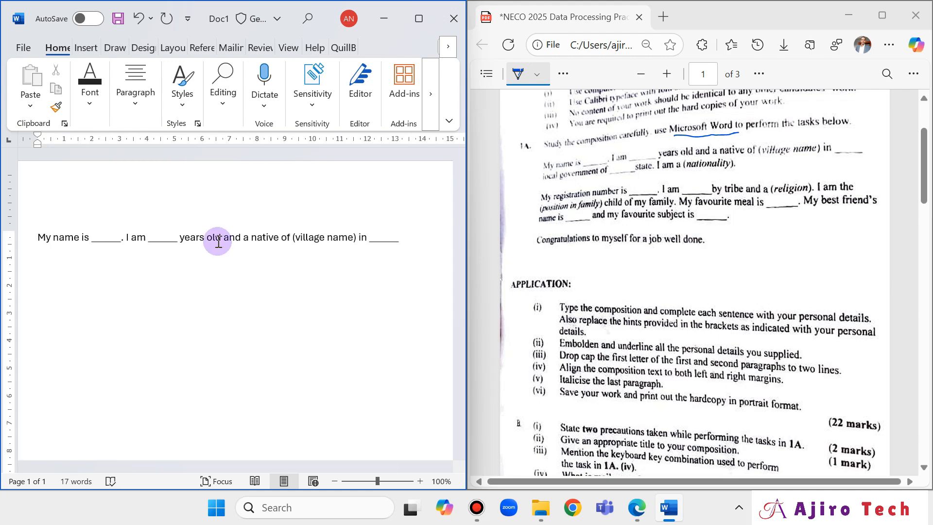
{"action": "type", "text": " local govern"}
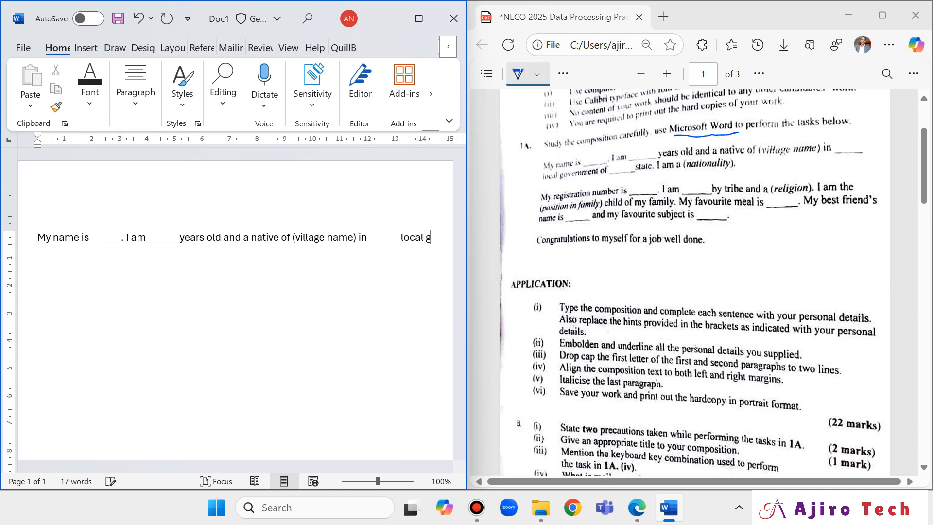
{"action": "key", "text": "BackSpace"}
{"action": "key", "text": "BackSpace"}
{"action": "key", "text": "BackSpace"}
{"action": "key", "text": "BackSpace"}
{"action": "type", "text": "vernment of "}
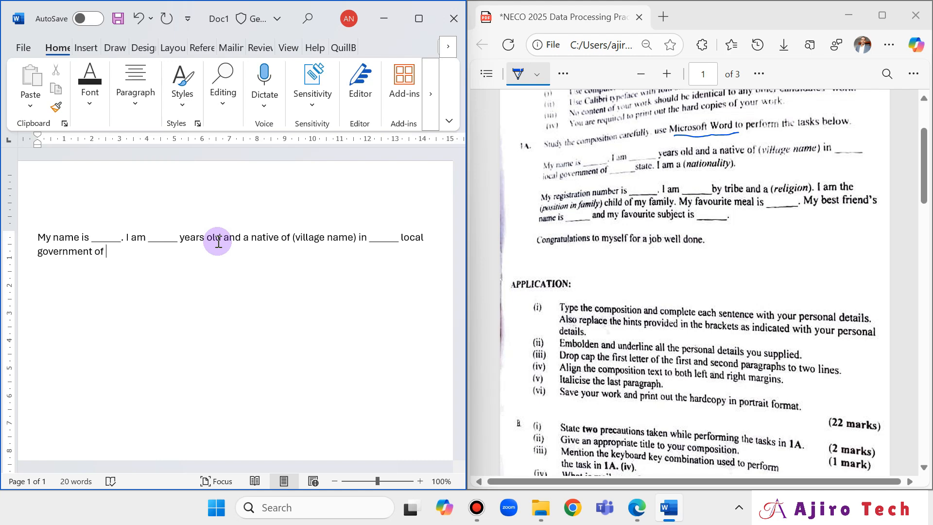
{"action": "type", "text": "_____ state"}
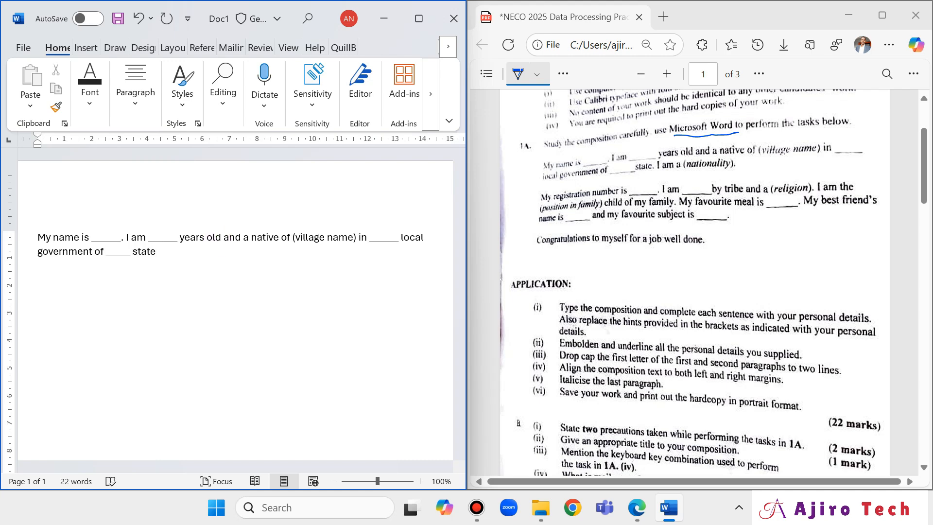
{"action": "type", "text": ". I am a ("}
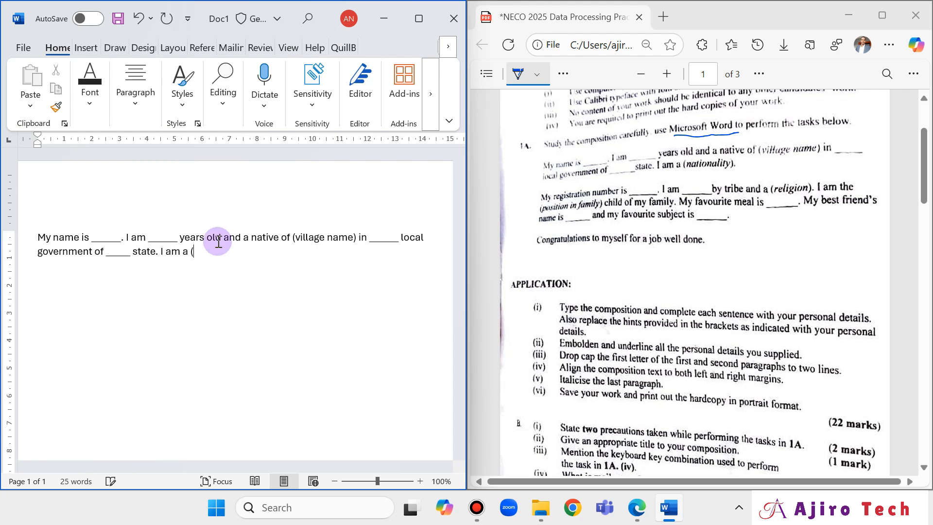
{"action": "type", "text": "nat"}
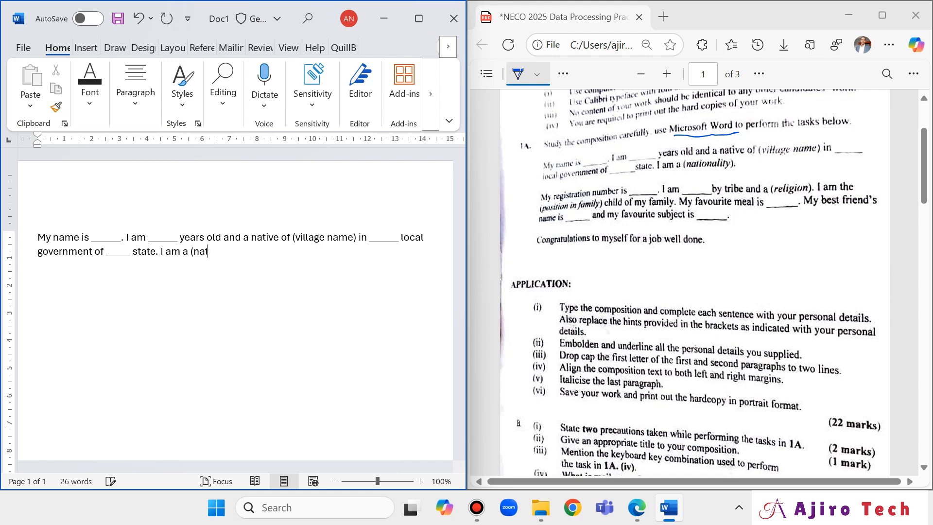
{"action": "type", "text": "ionality)"}
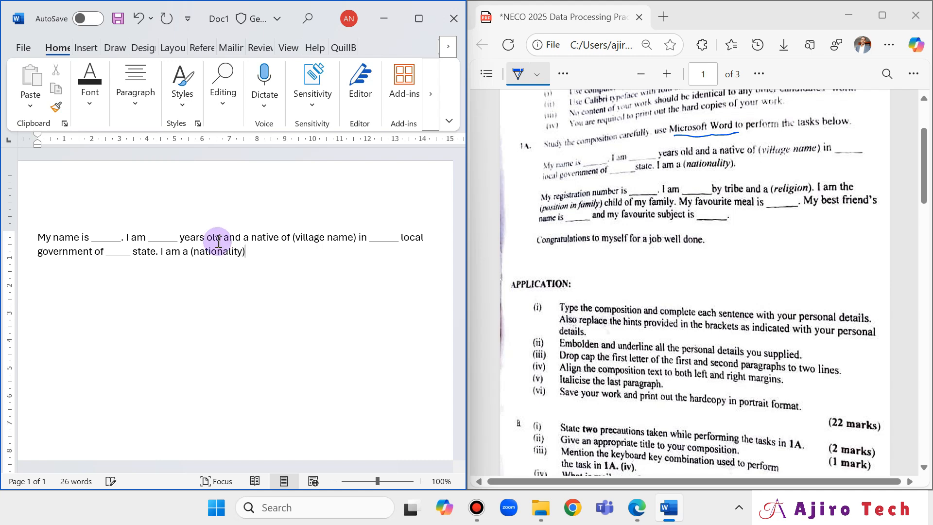
{"action": "type", "text": "."}
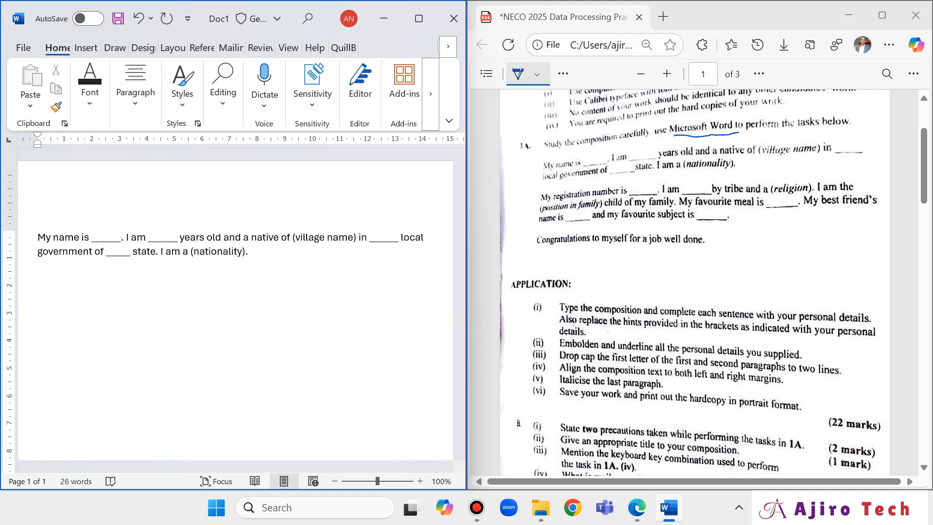
{"action": "key", "text": "Return"}
{"action": "type", "text": "y"}
{"action": "key", "text": "BackSpace"}
Type 'My registration number is _____. I am _____ by tribe and a (religion). I am the (position in family)'.
{"action": "type", "text": "My rego"}
{"action": "type", "text": "istrat"}
{"action": "type", "text": "ion number"}
{"action": "type", "text": " i"}
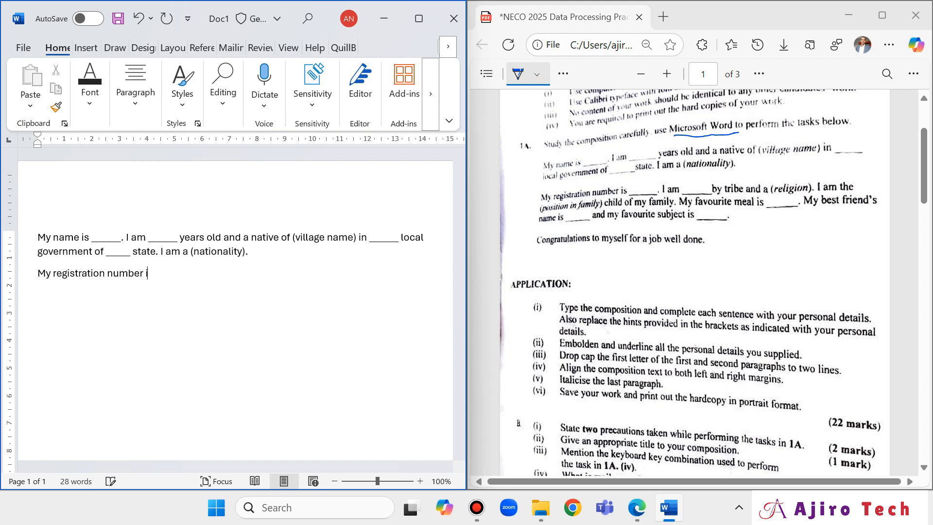
{"action": "type", "text": "s __"}
{"action": "type", "text": "_"}
{"action": "type", "text": ". I am _____ by tribe and a"}
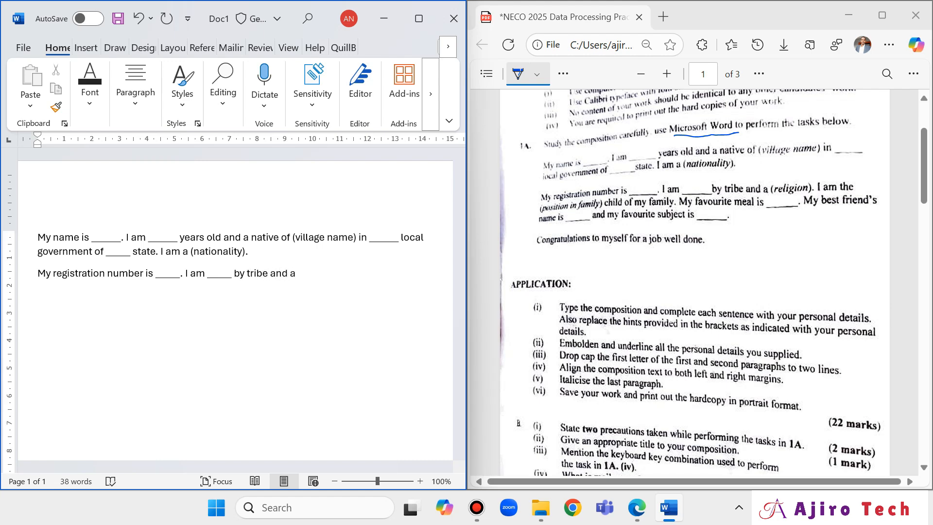
{"action": "type", "text": " (religion). I am the positi"}
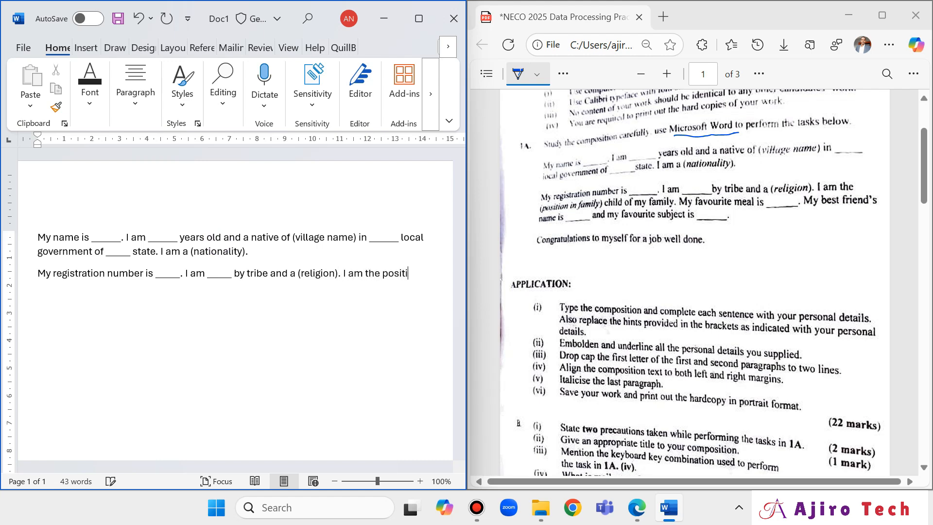
{"action": "type", "text": "on in family"}
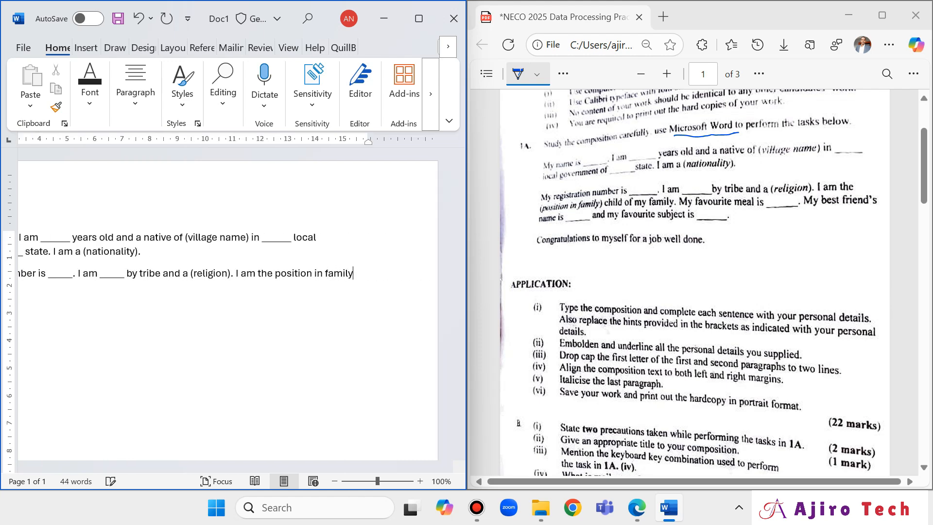
{"action": "type", "text": ")"}
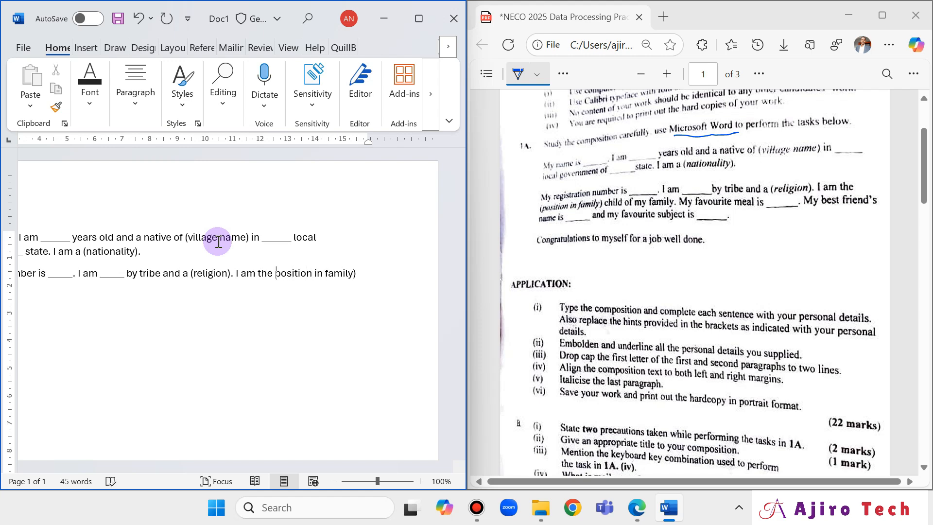
{"action": "type", "text": "("}
{"action": "key", "text": "Left"}
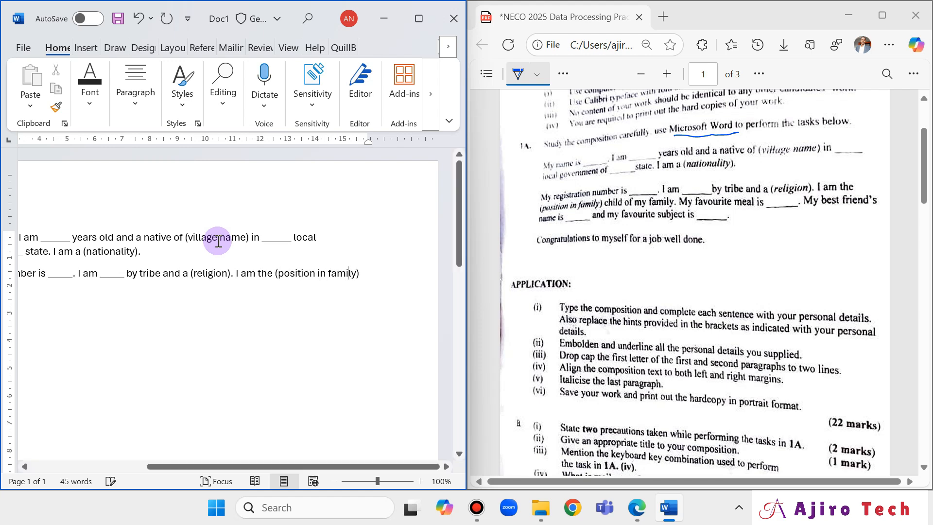
{"action": "key", "text": "Right"}
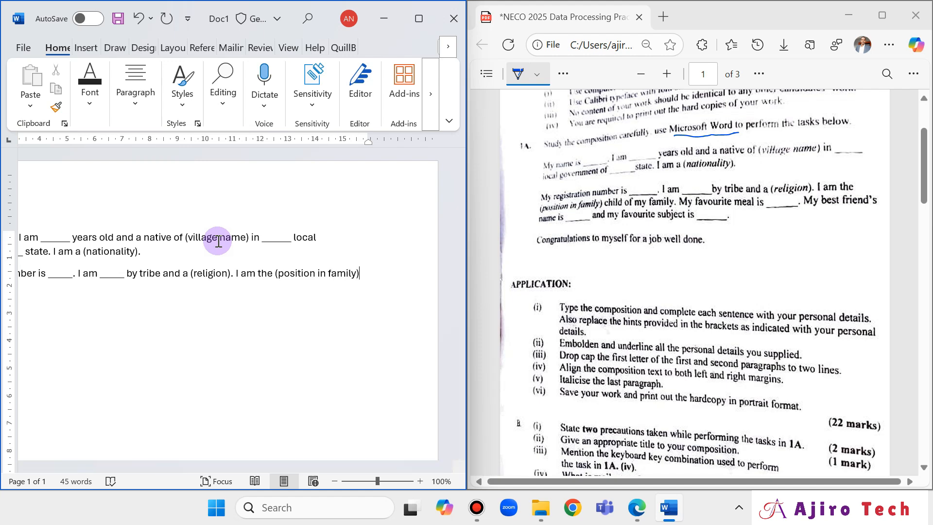
Add 'child of my family', favourite meal, best friend's name and favourite subject sentences with blanks.
{"action": "type", "text": "child"}
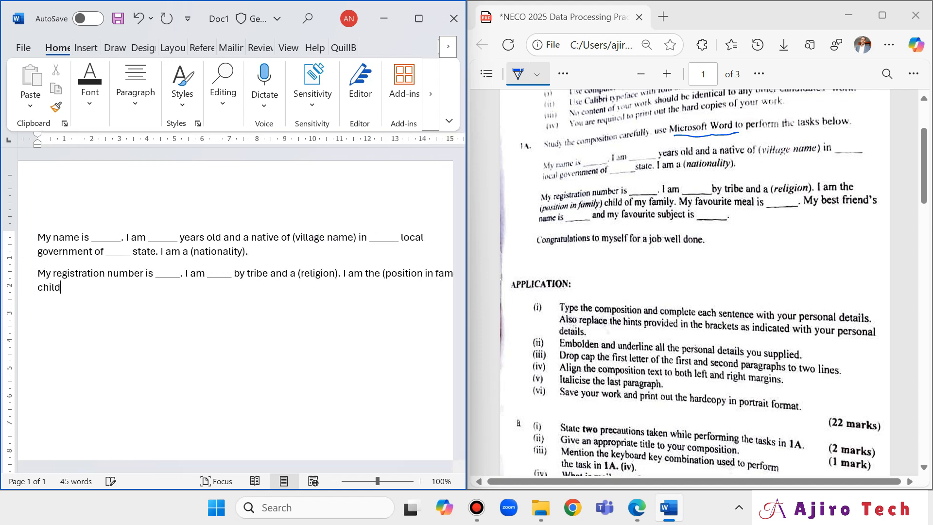
{"action": "type", "text": " of my famiy. My favo"}
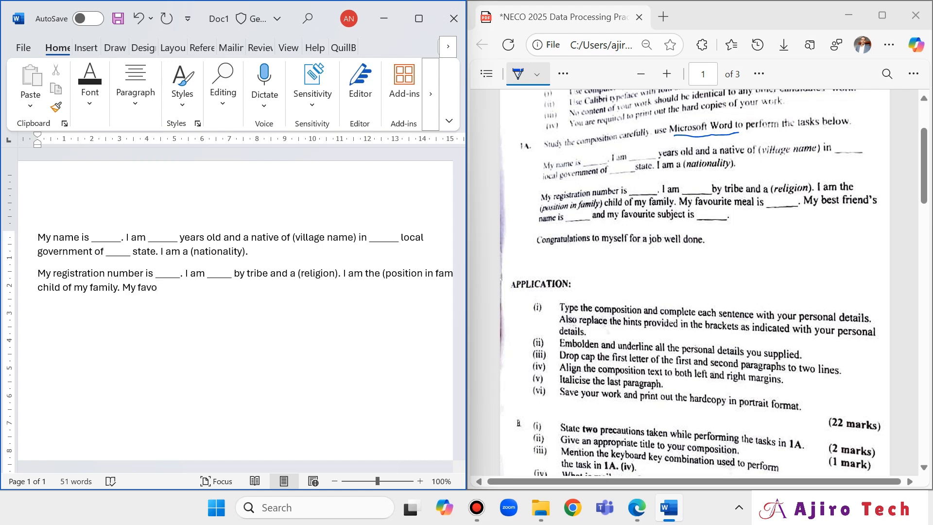
{"action": "type", "text": "urite meal is _____. My best "}
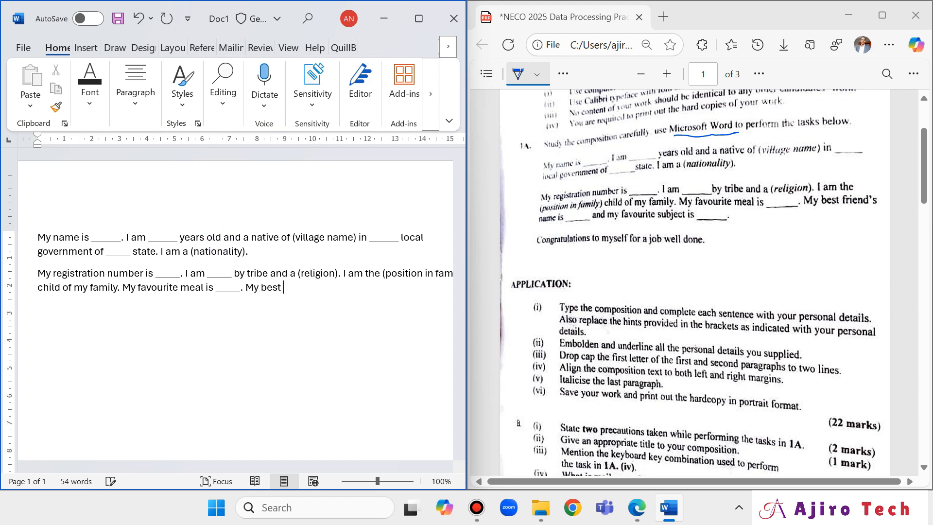
{"action": "type", "text": "friend"}
{"action": "type", "text": "'s"}
{"action": "type", "text": " name "}
{"action": "type", "text": "[[["}
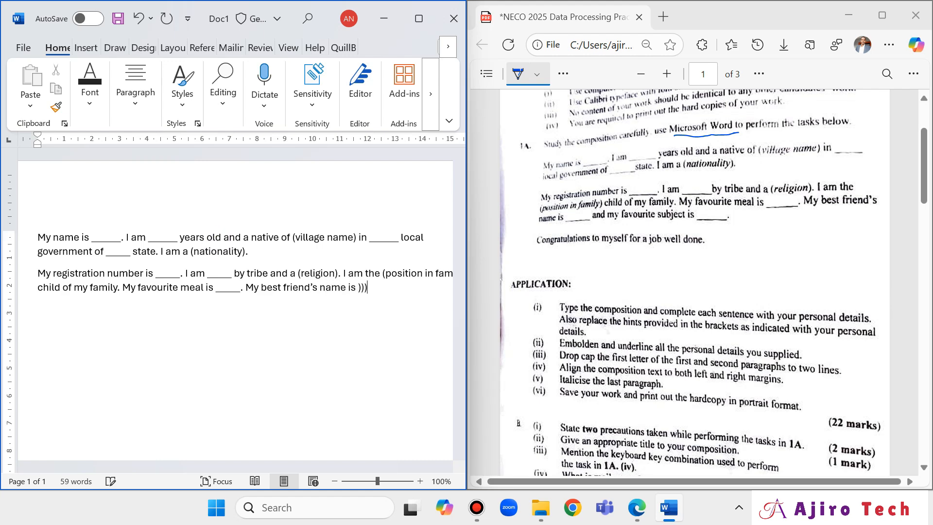
{"action": "key", "text": "BackSpace"}
{"action": "key", "text": "BackSpace"}
{"action": "key", "text": "BackSpace"}
{"action": "type", "text": "_____"}
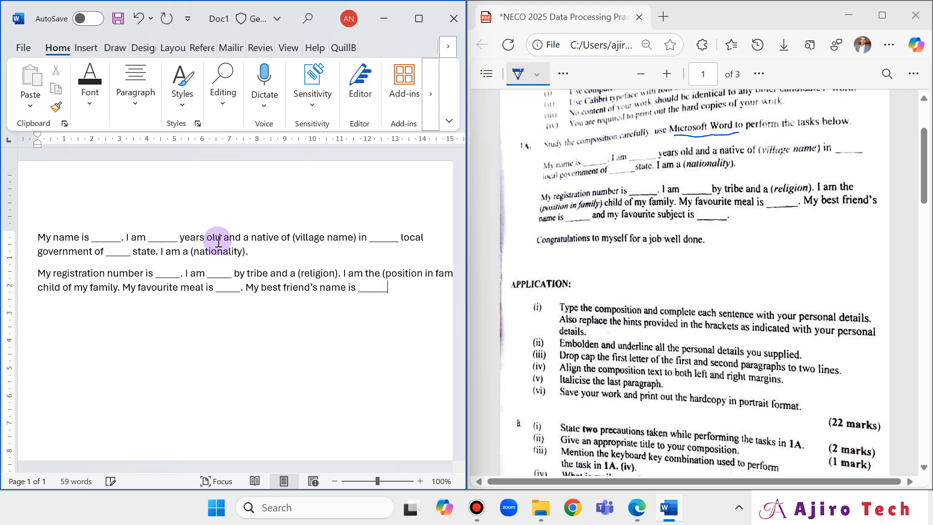
{"action": "type", "text": " and my favourite"}
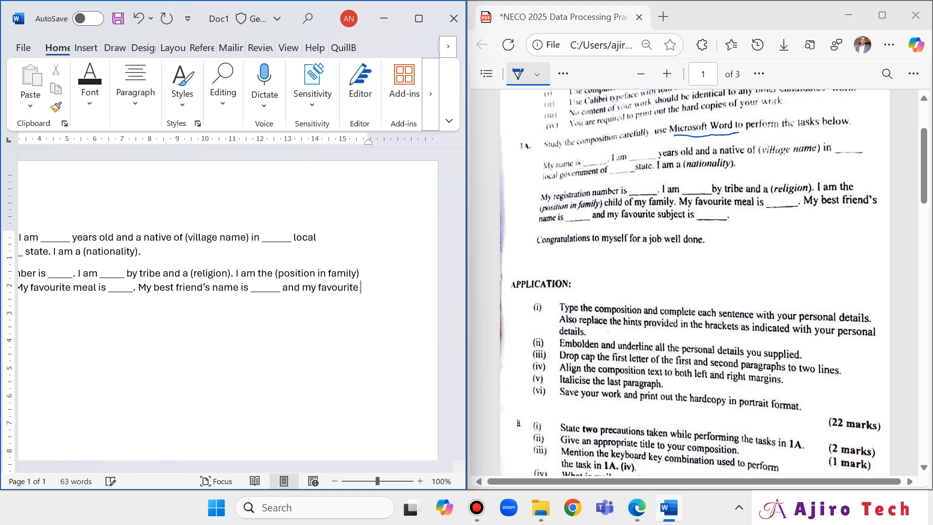
{"action": "type", "text": "subject"}
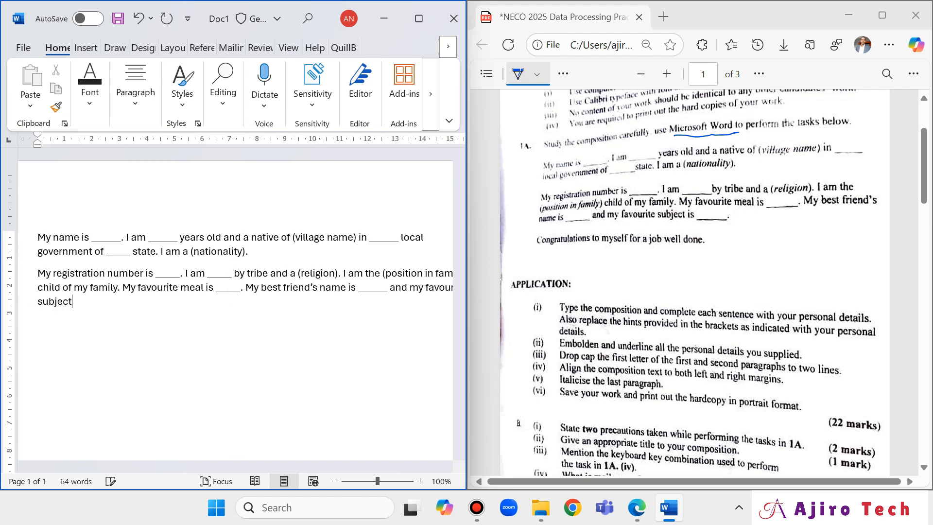
{"action": "type", "text": " is _"}
{"action": "type", "text": "_____."}
{"action": "type", "text": "C"}
Type the closing line 'Congratulations to myself for a job well done'.
{"action": "key", "text": "BackSpace"}
{"action": "type", "text": "Congratulatr"}
{"action": "type", "text": "ons to myself"}
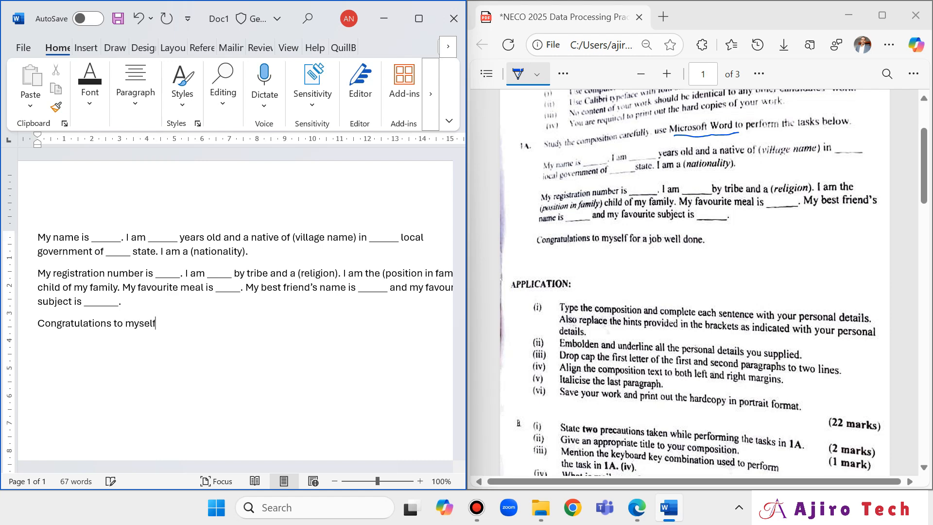
{"action": "type", "text": " for a job well done."}
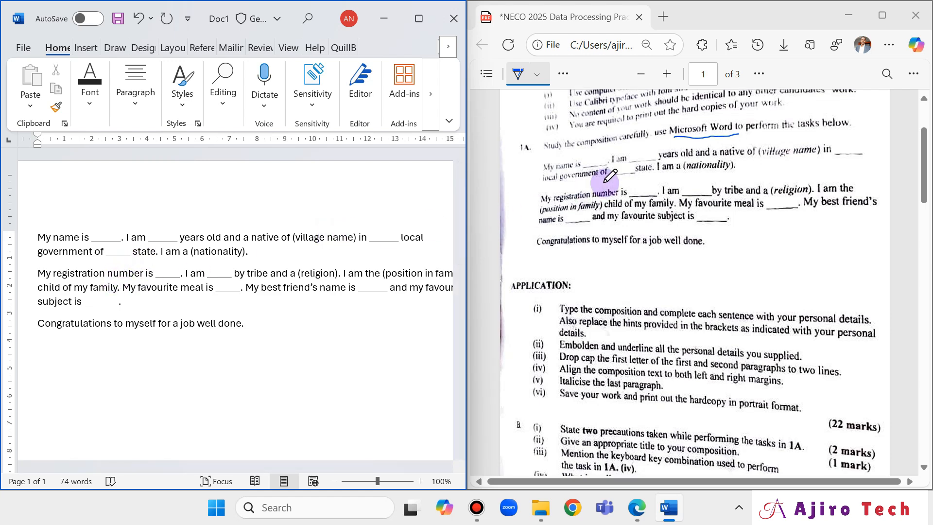
{"action": "scroll", "coordinate": [610, 176], "scroll_direction": "up", "scroll_amount": 2}
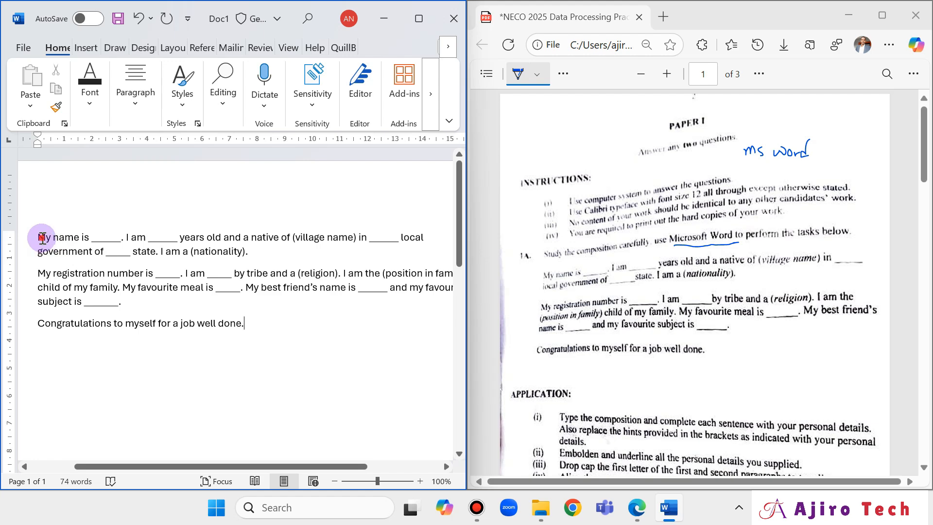
Drag the split divider to widen Word so every composition line shows in full.
{"action": "left_click_drag", "start_coordinate": [42, 238], "coordinate": [271, 334]}
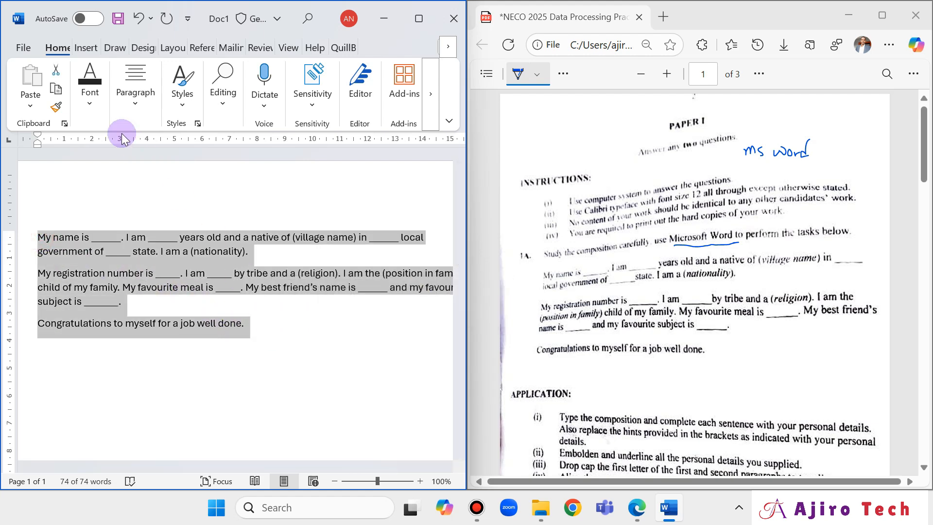
{"action": "left_click_drag", "start_coordinate": [467, 240], "coordinate": [554, 255]}
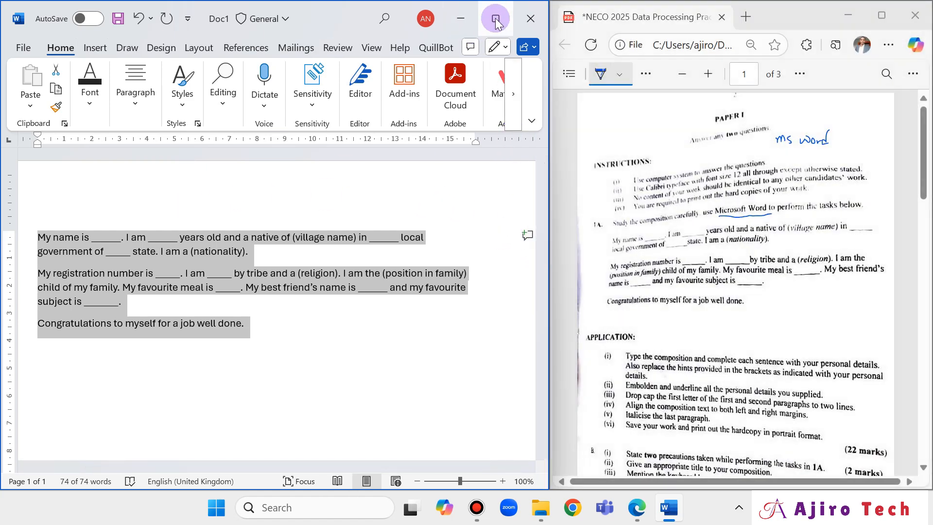
{"action": "mouse_move", "coordinate": [496, 22]}
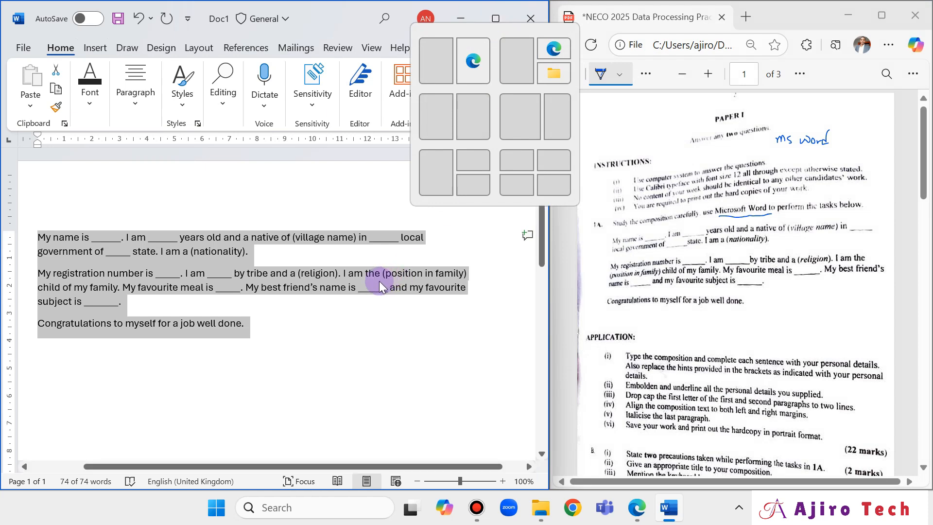
{"action": "left_click", "coordinate": [234, 248]}
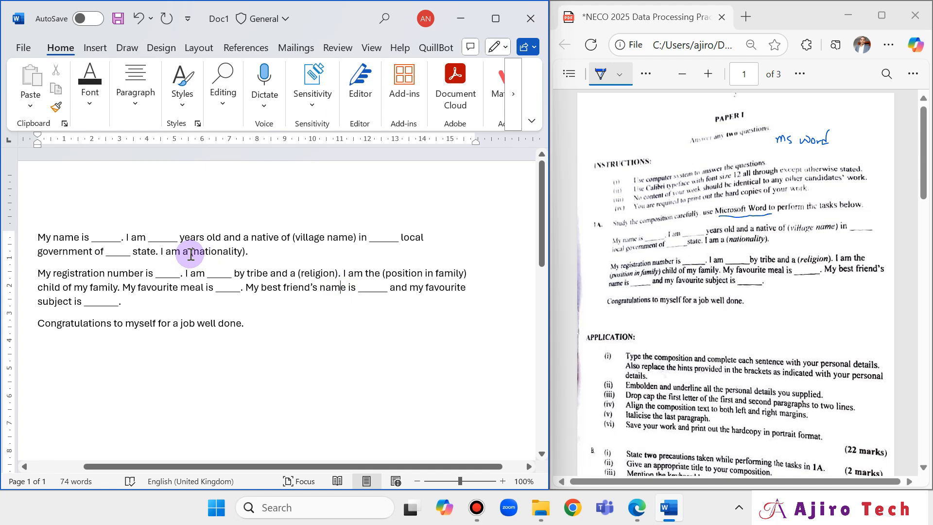
Italicise the '(nationality)' hint and maximise the Word window.
{"action": "left_click_drag", "start_coordinate": [191, 254], "coordinate": [251, 254]}
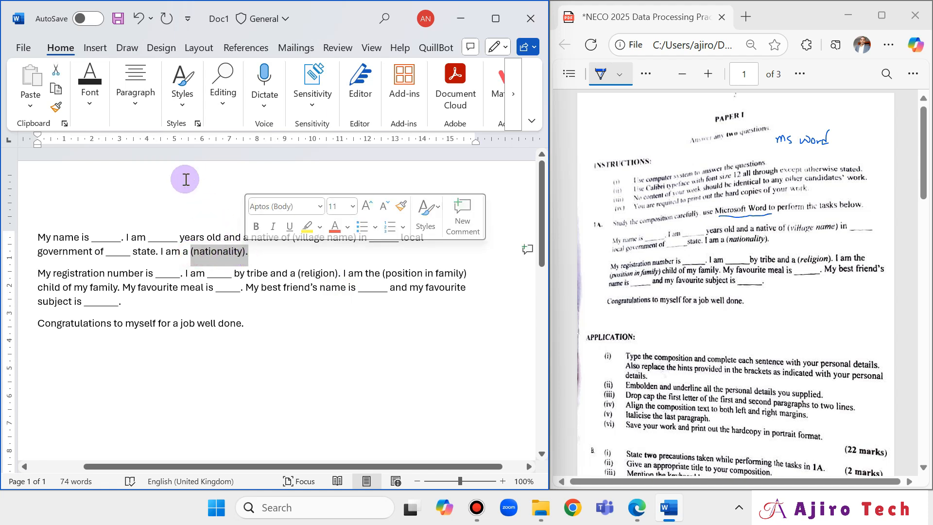
{"action": "left_click", "coordinate": [97, 115]}
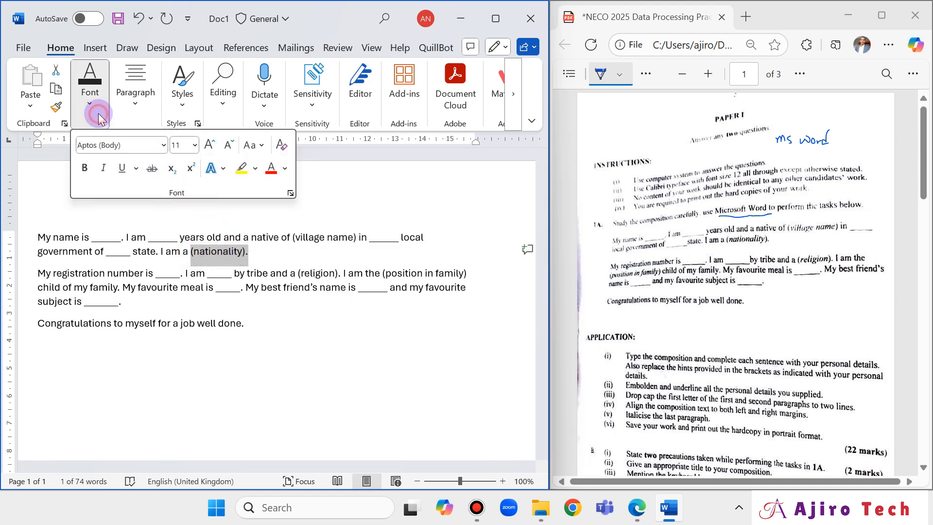
{"action": "left_click", "coordinate": [104, 172]}
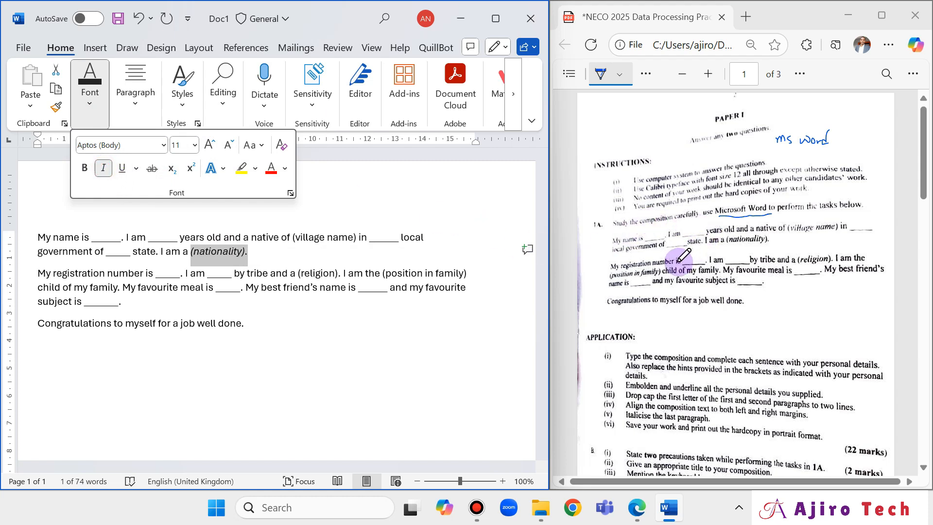
{"action": "left_click", "coordinate": [137, 296]}
{"action": "left_click", "coordinate": [496, 19]}
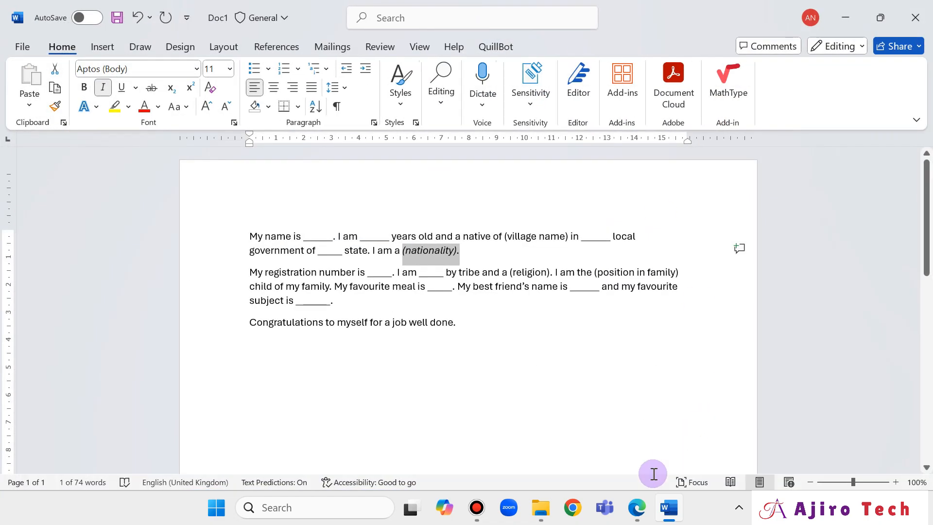
Compare with the question paper and italicise the (position in family) hint.
{"action": "left_click", "coordinate": [637, 507]}
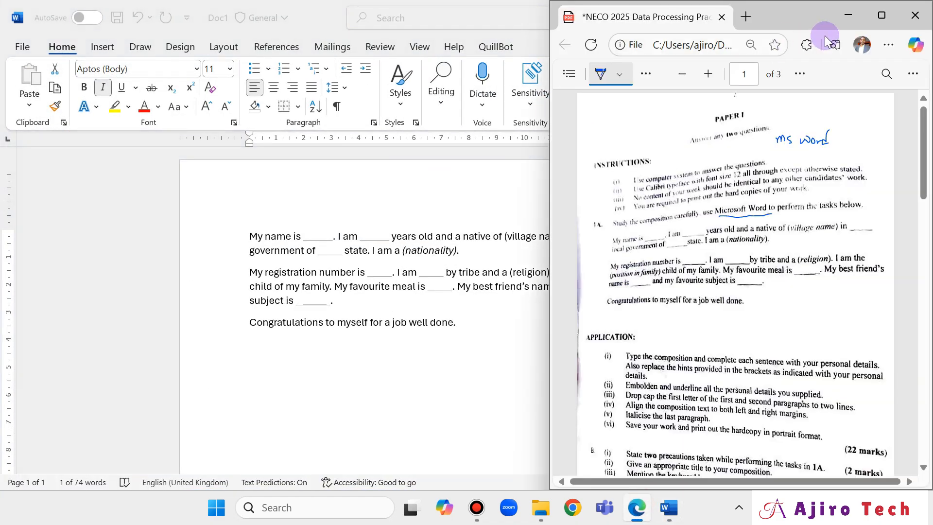
{"action": "left_click", "coordinate": [881, 15]}
{"action": "scroll", "coordinate": [462, 397], "scroll_direction": "down", "scroll_amount": 5}
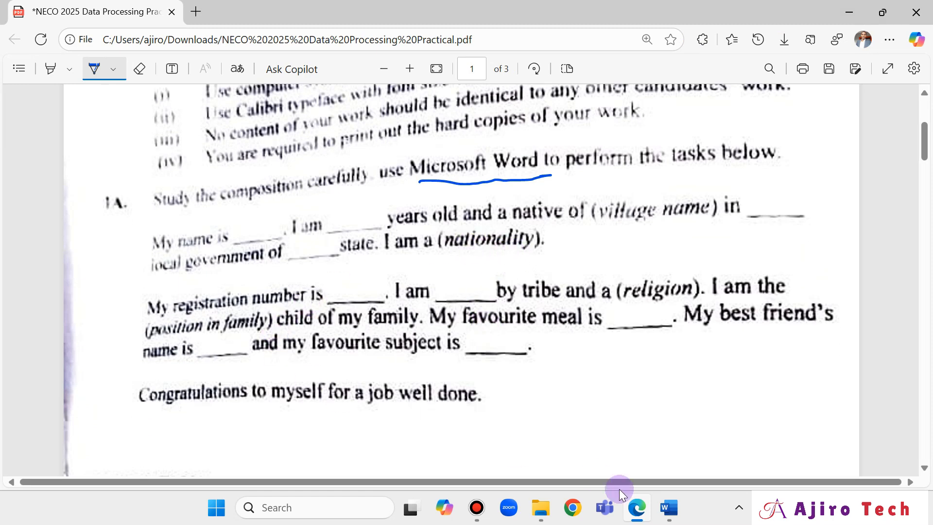
{"action": "left_click", "coordinate": [669, 508]}
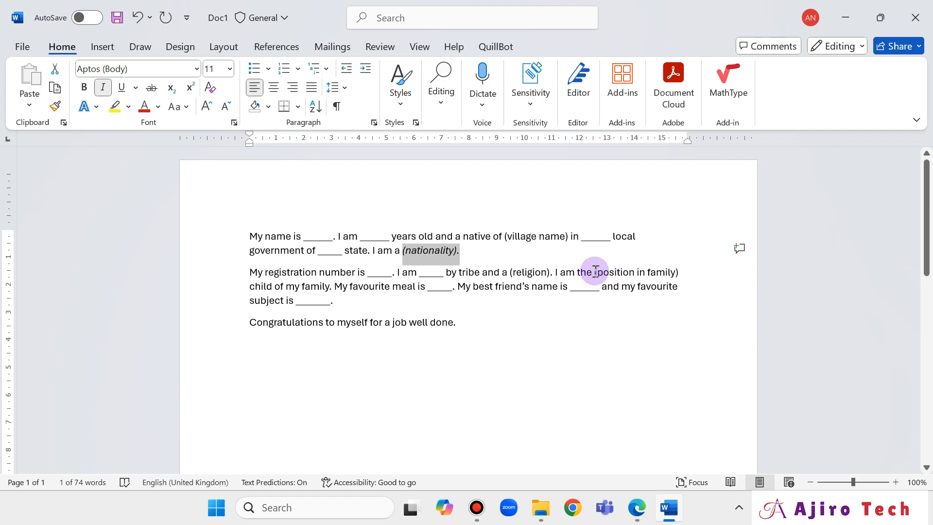
{"action": "left_click_drag", "start_coordinate": [595, 271], "coordinate": [679, 273]}
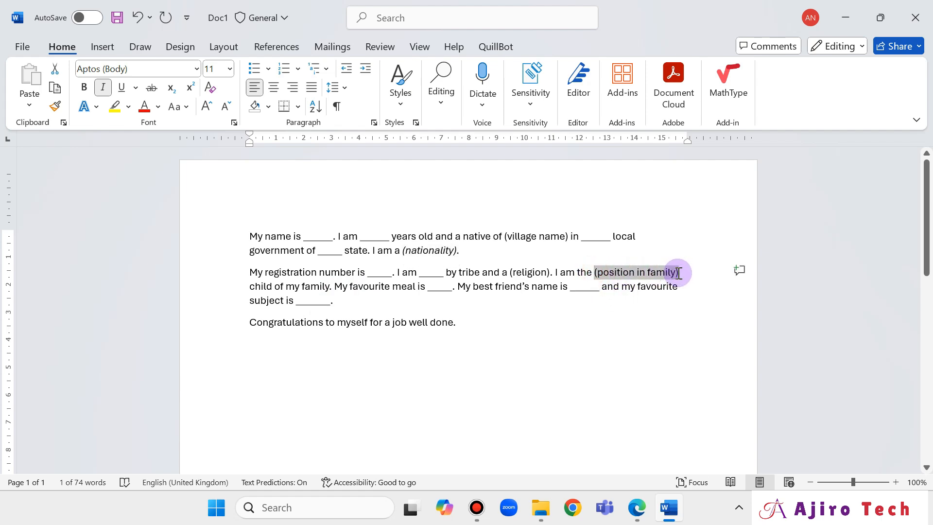
{"action": "left_click", "coordinate": [104, 87]}
Italicise the (religion) hint to match the question paper.
{"action": "left_click", "coordinate": [635, 508]}
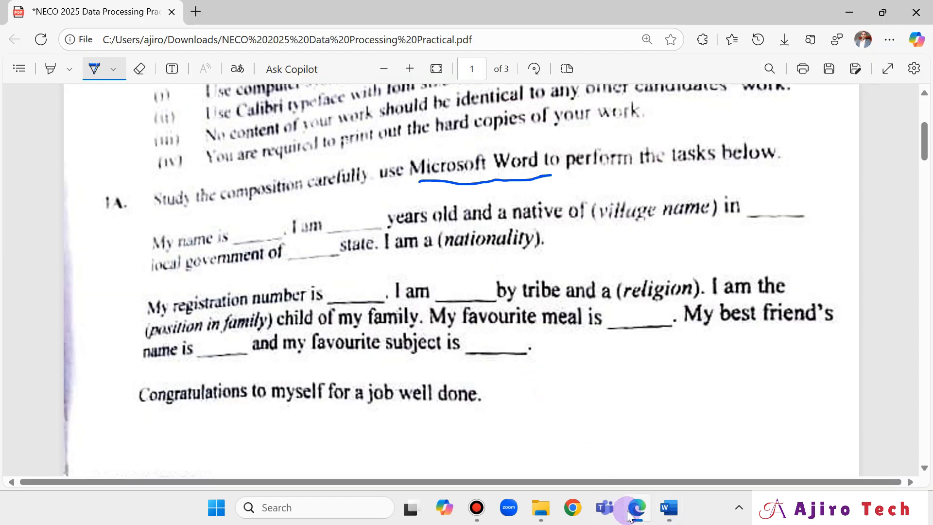
{"action": "left_click", "coordinate": [630, 515]}
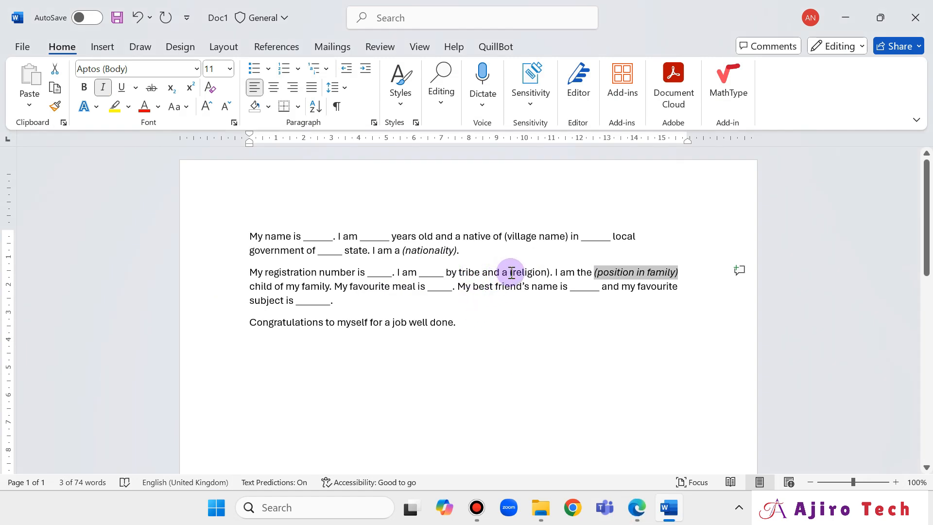
{"action": "left_click_drag", "start_coordinate": [509, 272], "coordinate": [550, 274]}
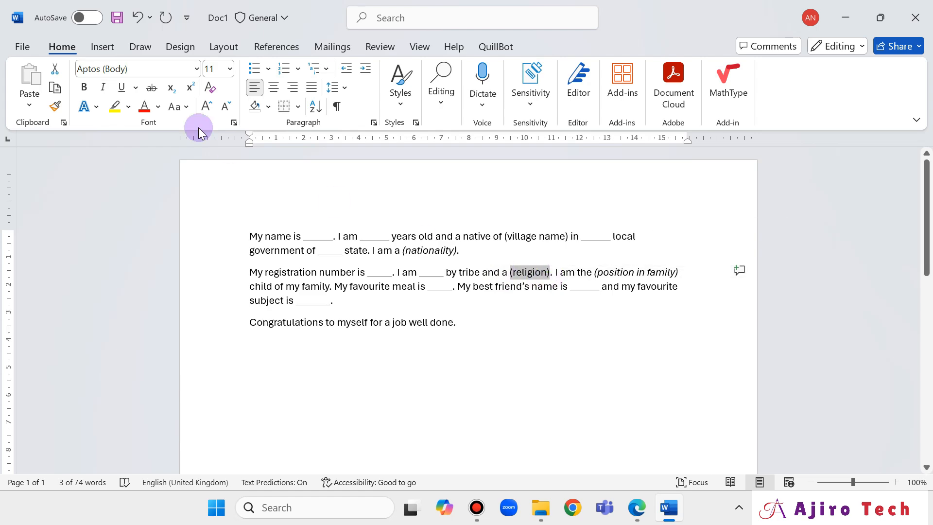
{"action": "left_click", "coordinate": [102, 87]}
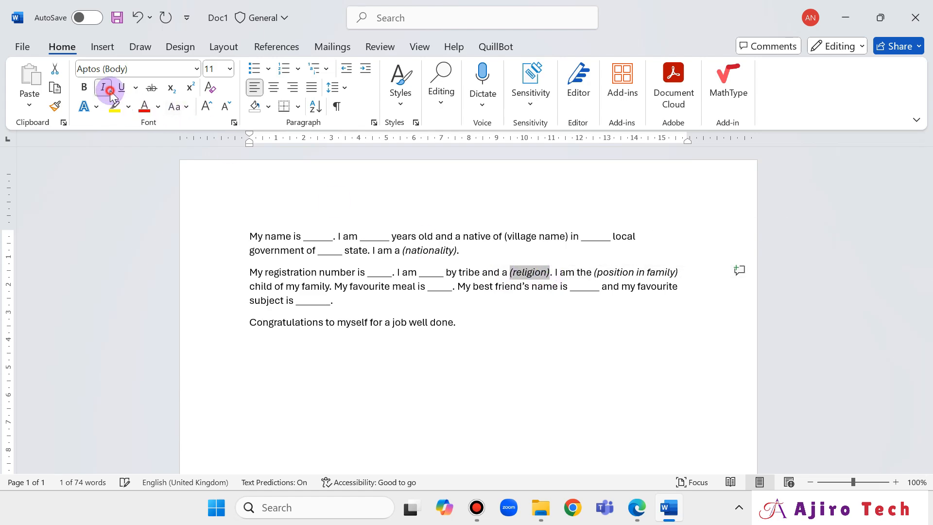
Select the (village name) hint after rechecking the question paper.
{"action": "left_click", "coordinate": [637, 519]}
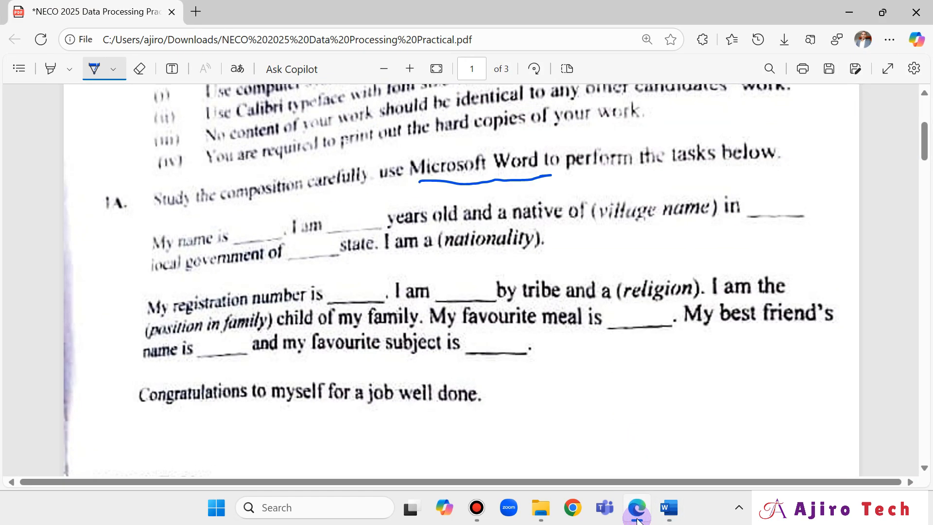
{"action": "left_click", "coordinate": [638, 519]}
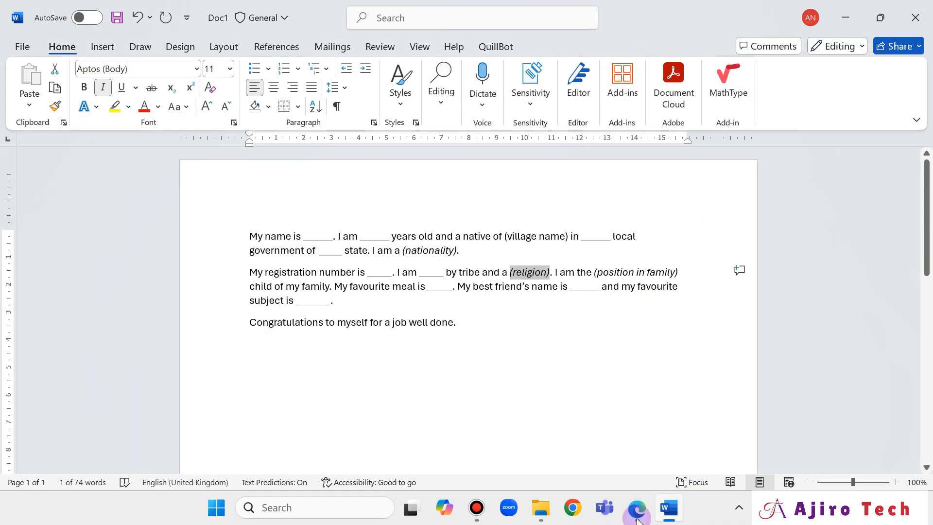
{"action": "left_click", "coordinate": [637, 519]}
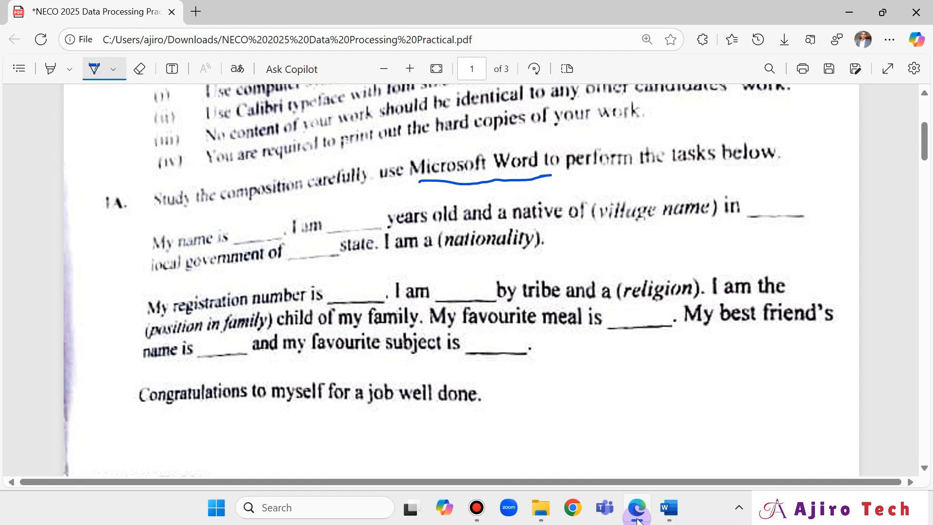
{"action": "left_click", "coordinate": [637, 519]}
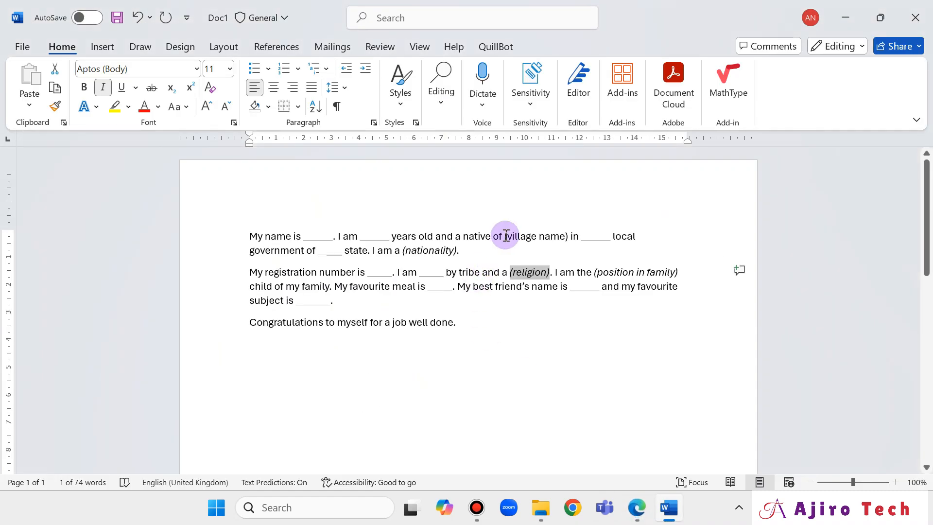
{"action": "left_click_drag", "start_coordinate": [505, 236], "coordinate": [567, 239]}
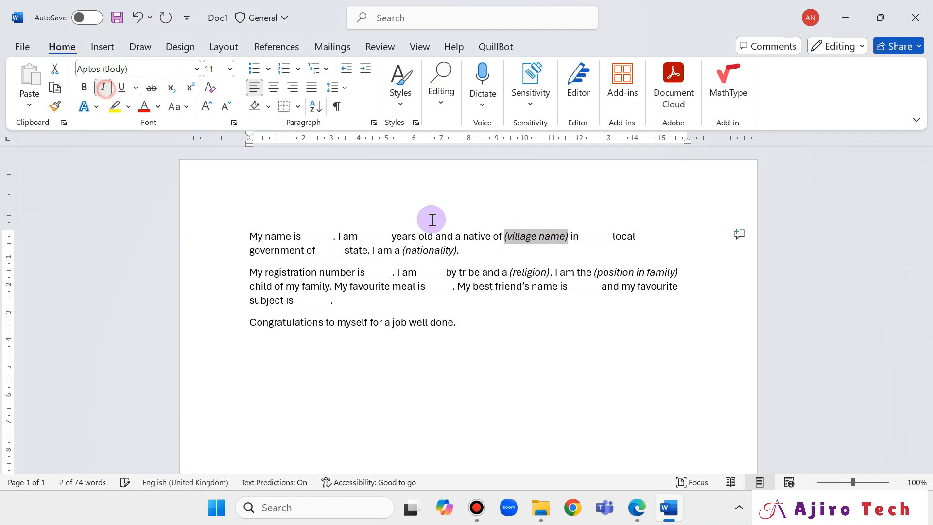
{"action": "left_click", "coordinate": [636, 507]}
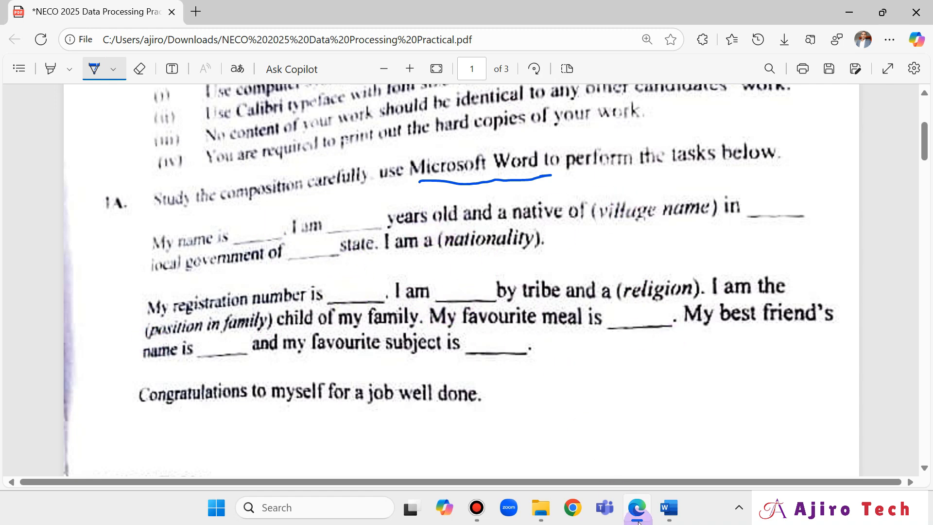
{"action": "left_click", "coordinate": [669, 508]}
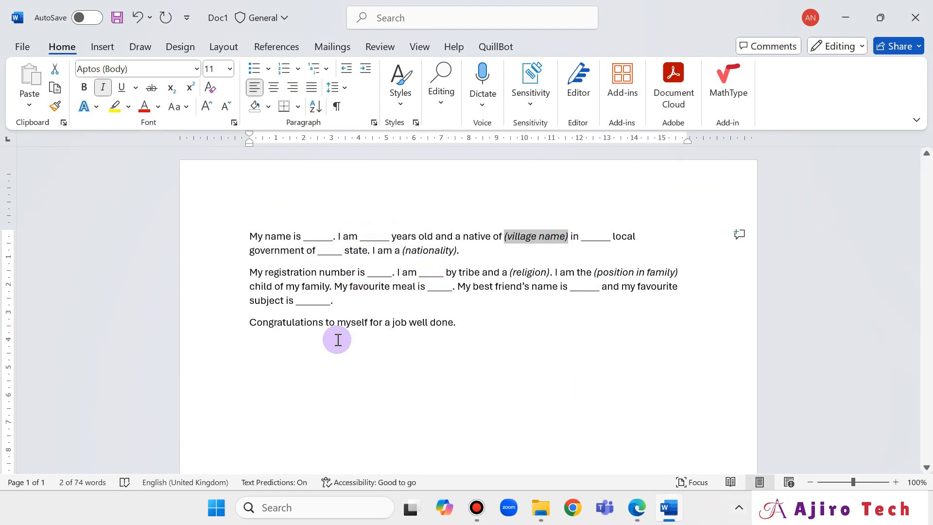
Set the selected composition text to Calibri at 12 pt.
{"action": "left_click_drag", "start_coordinate": [248, 234], "coordinate": [475, 323]}
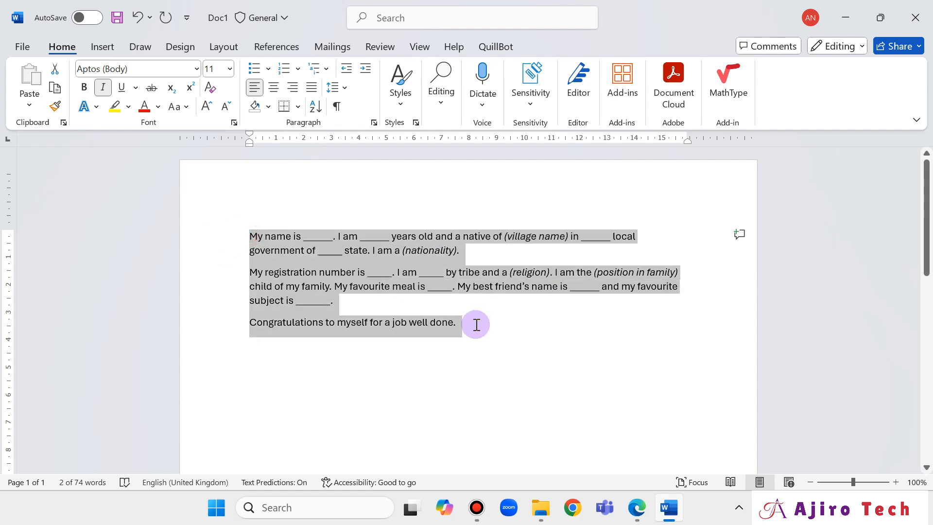
{"action": "left_click", "coordinate": [148, 72]}
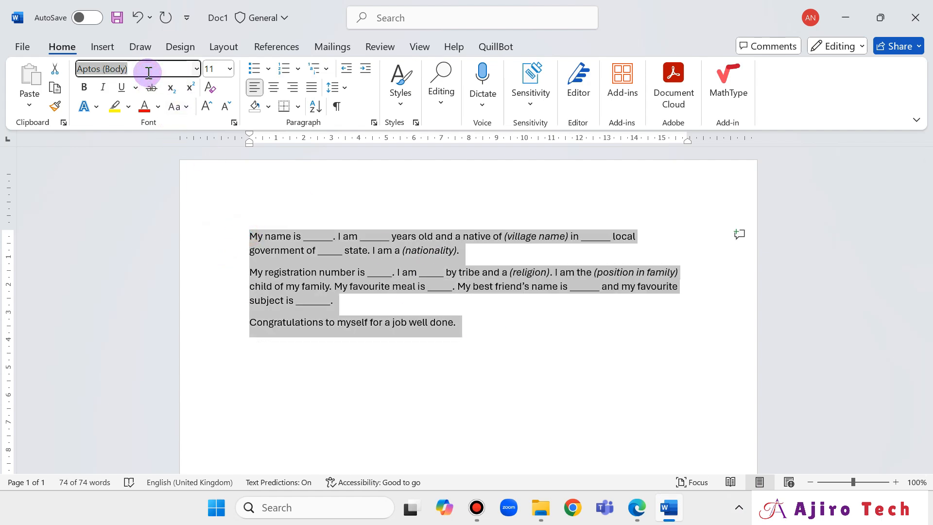
{"action": "type", "text": "Calibri"}
{"action": "key", "text": "Return"}
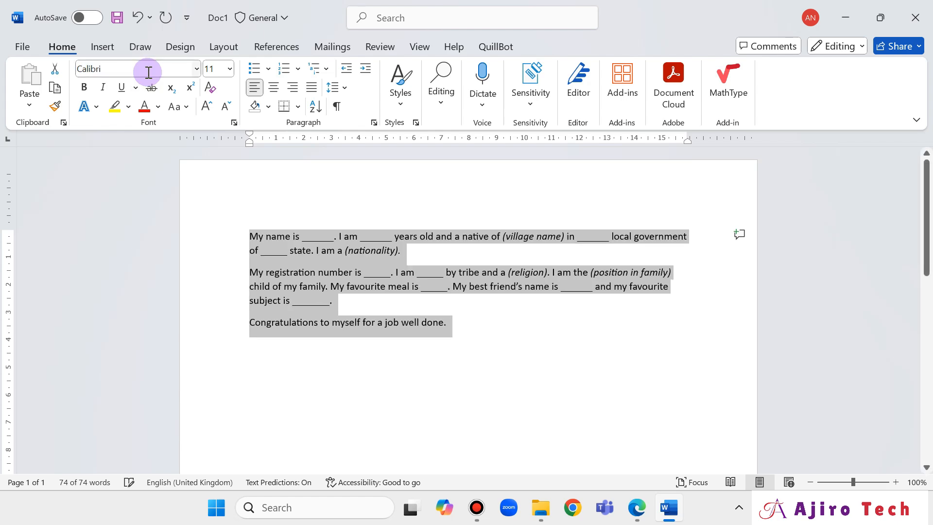
{"action": "left_click", "coordinate": [209, 69]}
{"action": "type", "text": "12"}
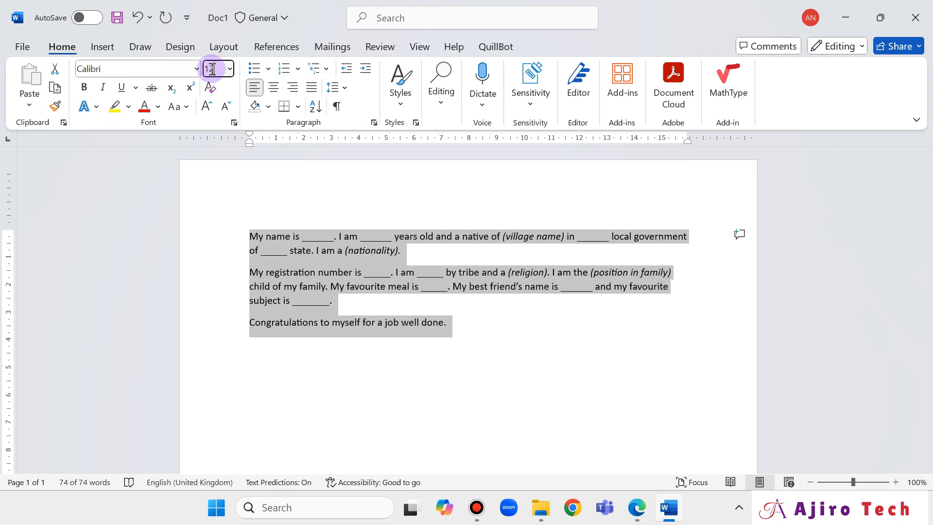
{"action": "key", "text": "Return"}
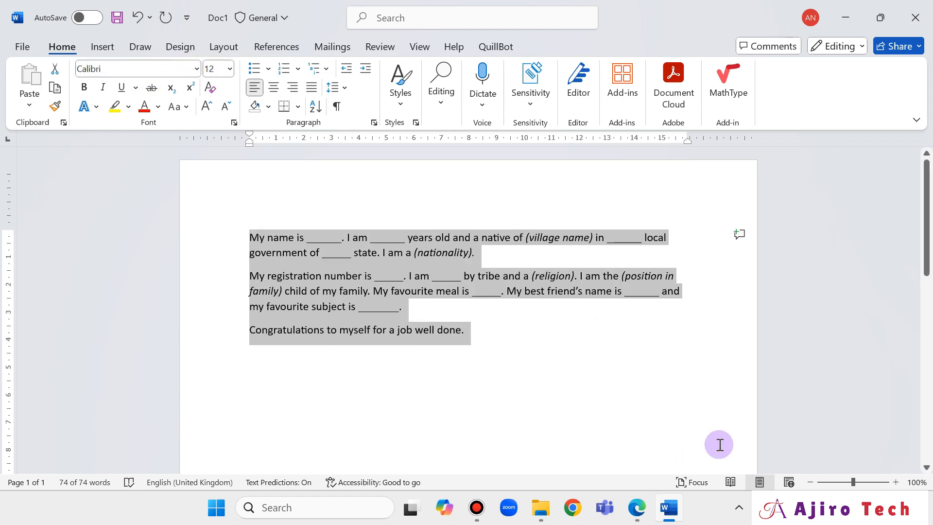
{"action": "left_click", "coordinate": [637, 507]}
Underline 'Type the composition' in the PDF's APPLICATION list with blue ink.
{"action": "scroll", "coordinate": [491, 241], "scroll_direction": "up", "scroll_amount": 5}
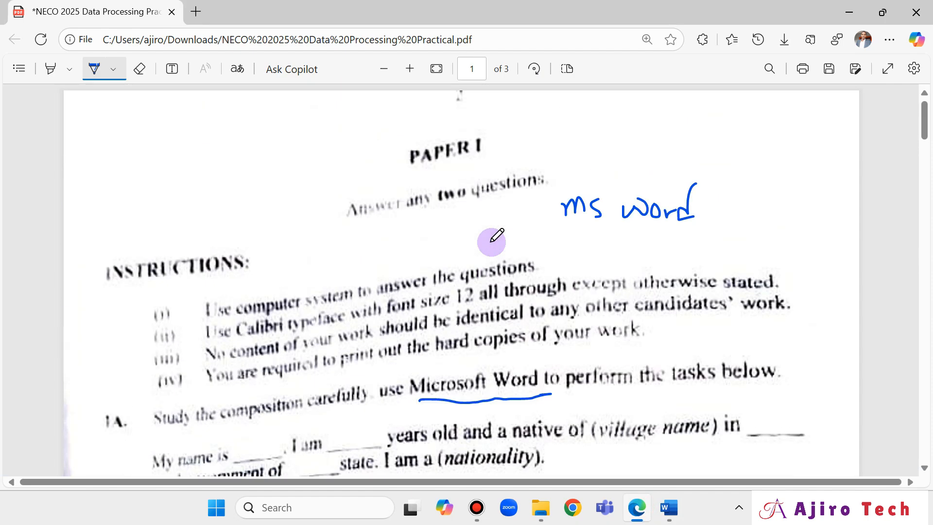
{"action": "scroll", "coordinate": [492, 240], "scroll_direction": "down", "scroll_amount": 3}
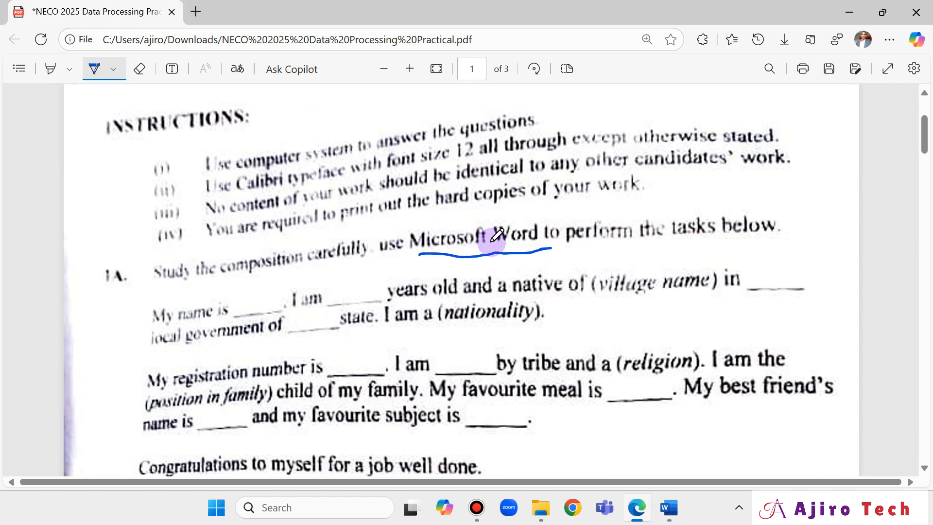
{"action": "scroll", "coordinate": [497, 236], "scroll_direction": "down", "scroll_amount": 6}
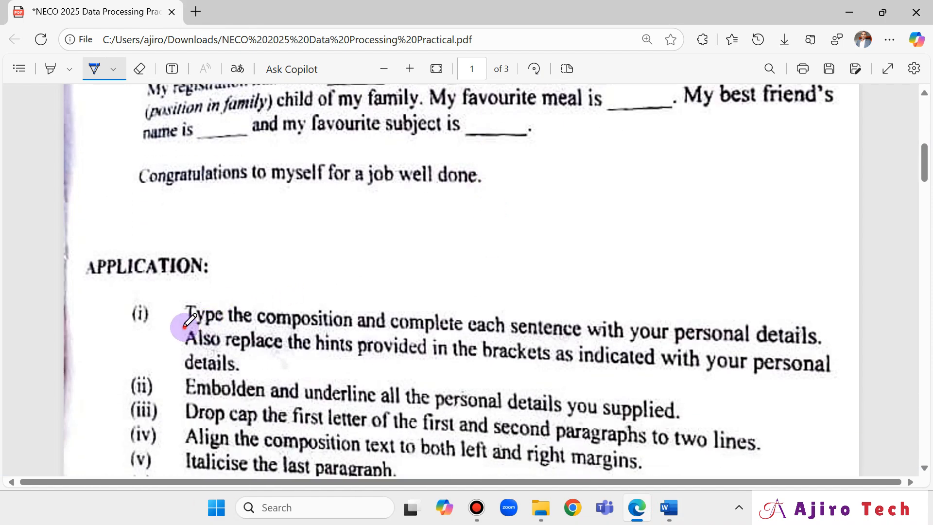
{"action": "left_click_drag", "start_coordinate": [185, 328], "coordinate": [348, 333]}
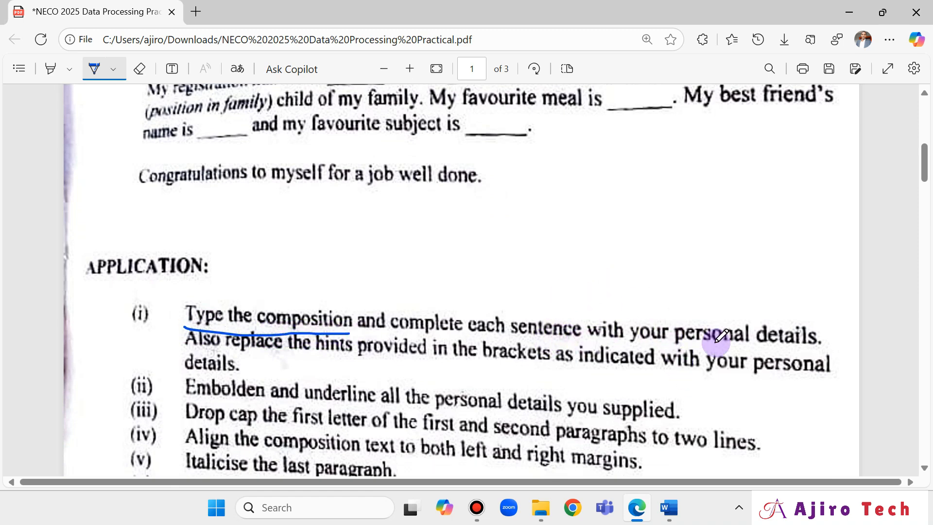
Clear the whole-document selection in Word and compare it against the exam PDF.
{"action": "left_click", "coordinate": [670, 507]}
{"action": "left_click", "coordinate": [334, 243]}
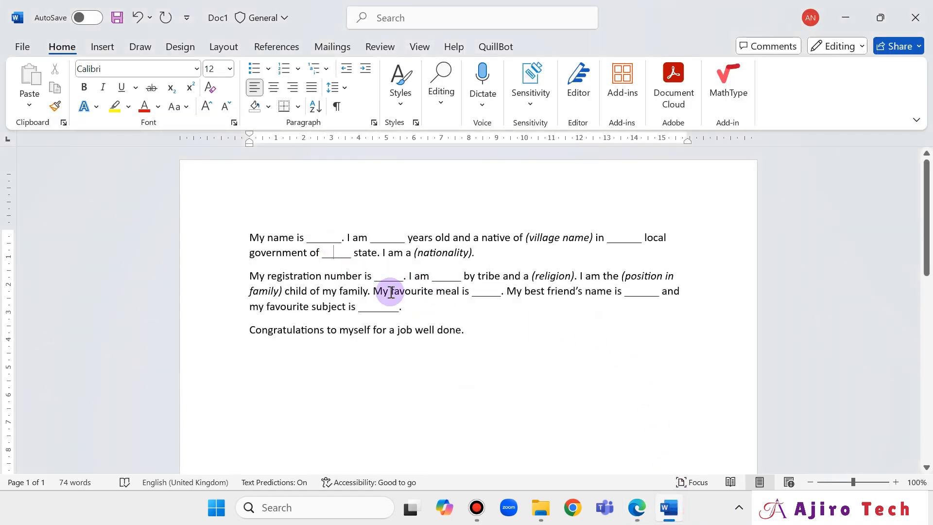
{"action": "left_click", "coordinate": [637, 509]}
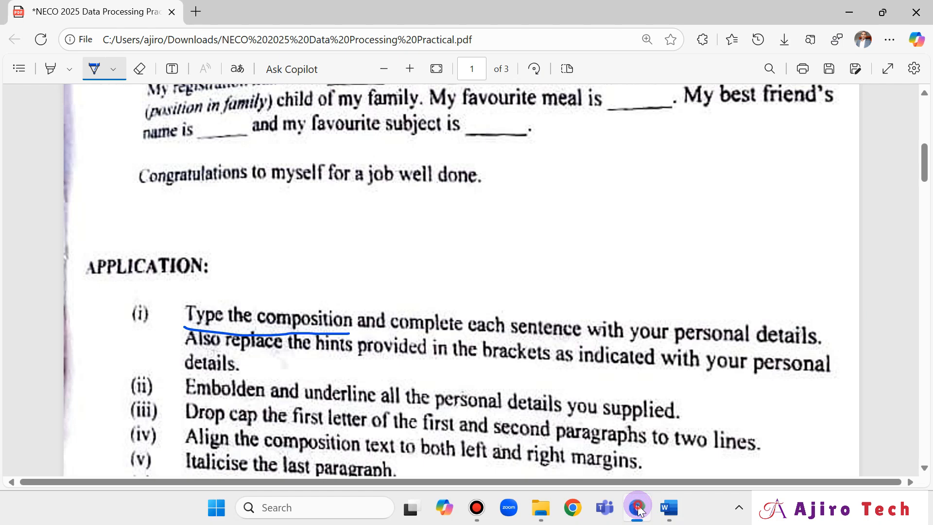
{"action": "left_click", "coordinate": [638, 509]}
{"action": "left_click", "coordinate": [637, 508]}
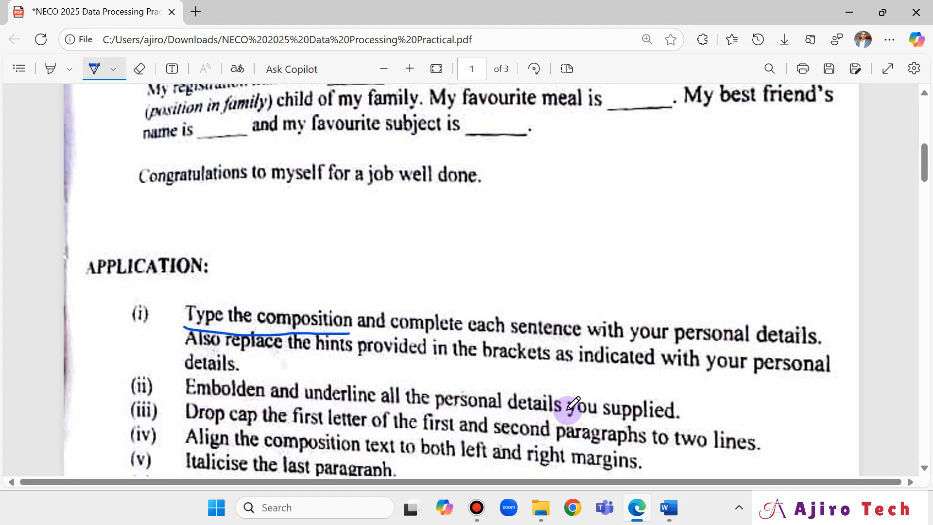
{"action": "left_click", "coordinate": [668, 507]}
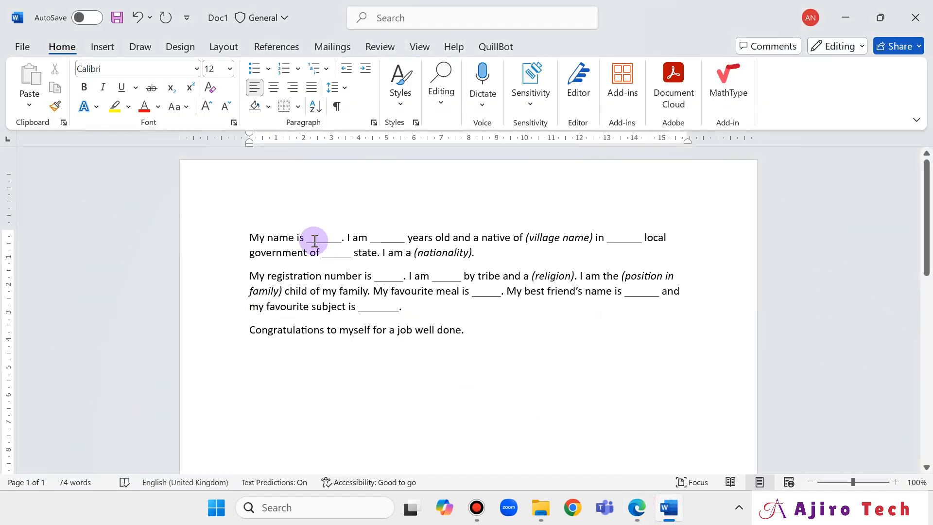
Replace the blank after 'My name is' with the student's name in bold underline.
{"action": "left_click_drag", "start_coordinate": [309, 241], "coordinate": [341, 240]}
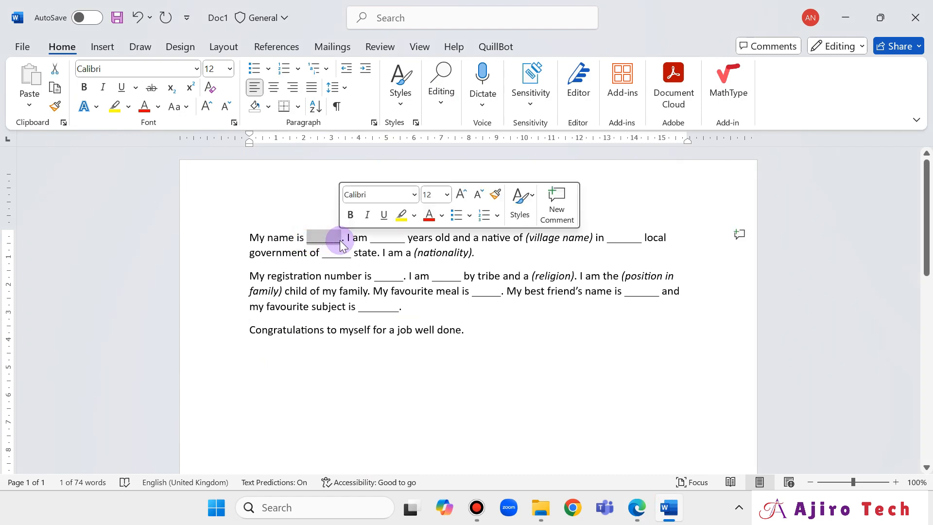
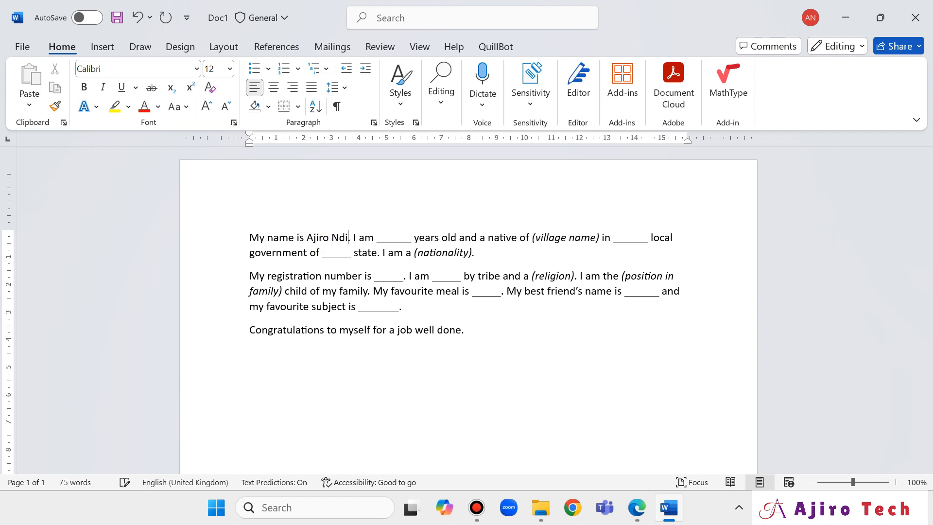
{"action": "left_click", "coordinate": [342, 239]}
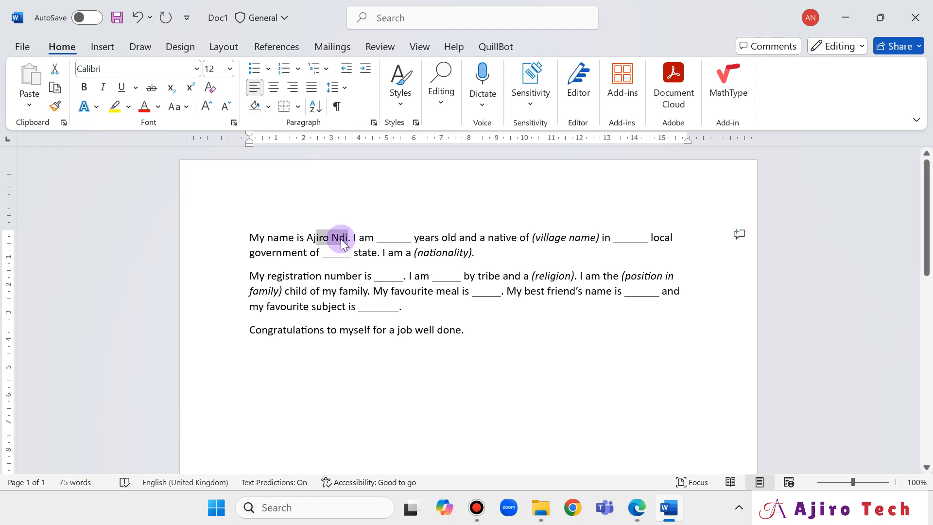
{"action": "left_click_drag", "start_coordinate": [340, 239], "coordinate": [340, 238]}
{"action": "left_click", "coordinate": [56, 89]}
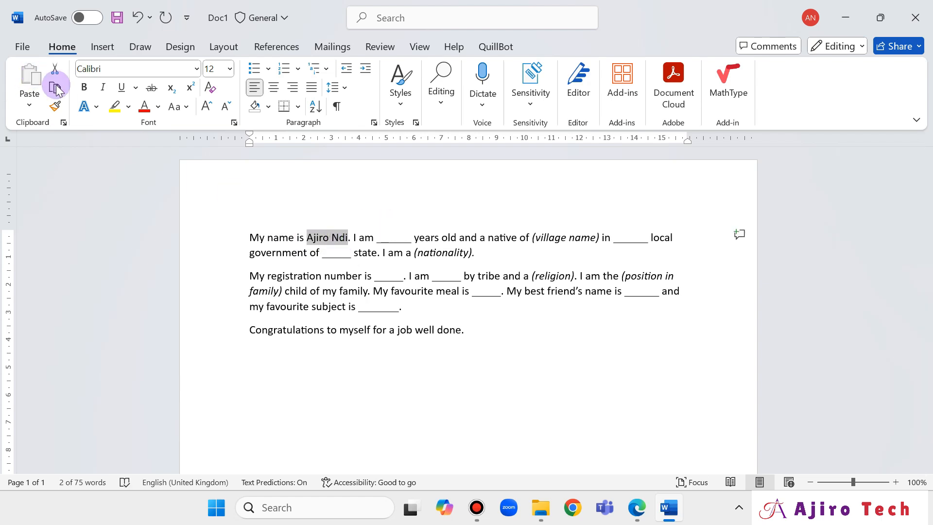
{"action": "left_click", "coordinate": [83, 87]}
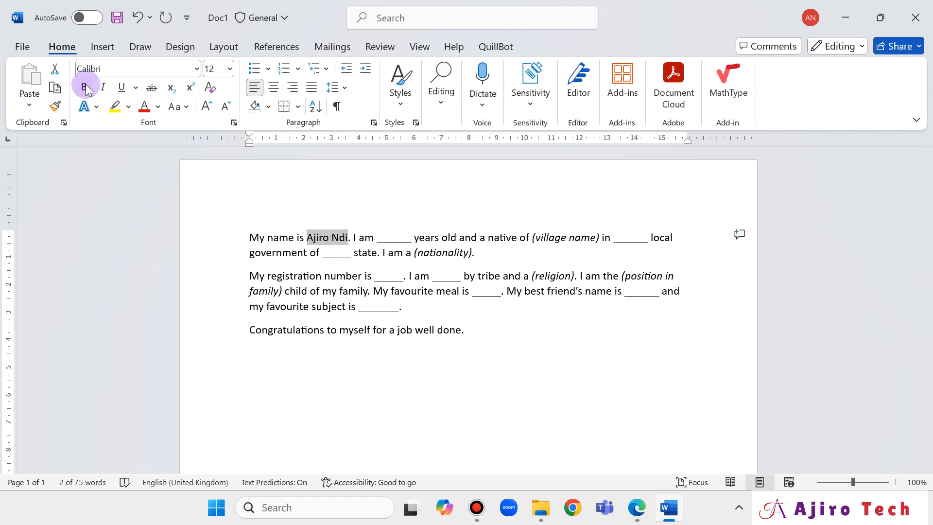
{"action": "left_click", "coordinate": [122, 88]}
Fill the age blank after 'I am' with 18 in bold underline.
{"action": "left_click", "coordinate": [634, 510]}
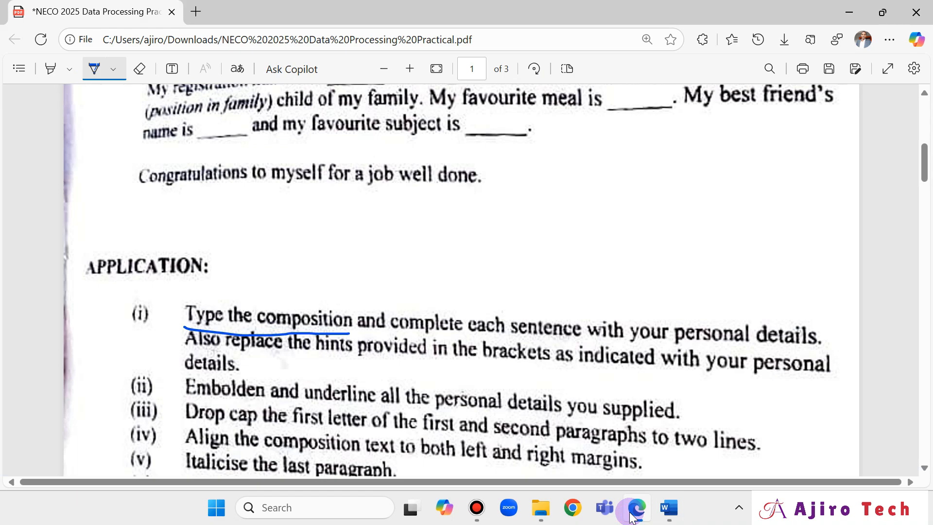
{"action": "left_click", "coordinate": [633, 512]}
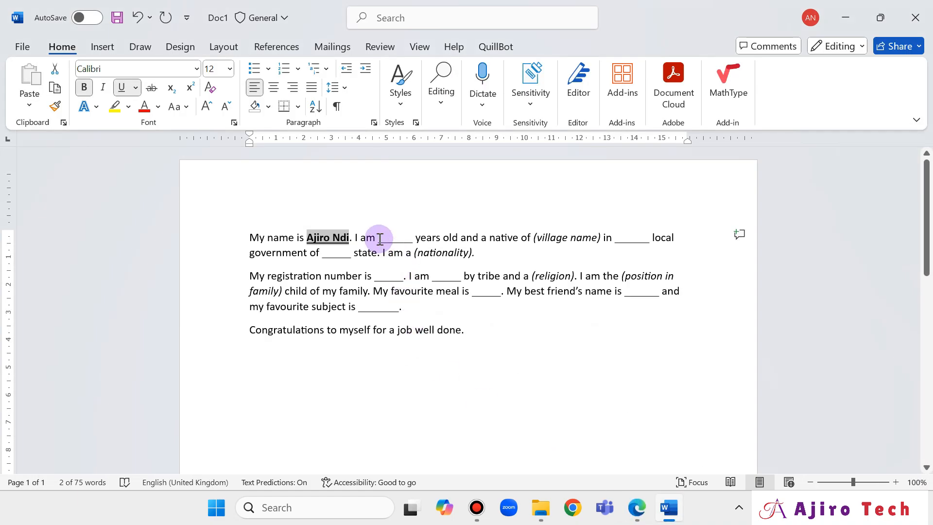
{"action": "left_click_drag", "start_coordinate": [385, 240], "coordinate": [417, 242]}
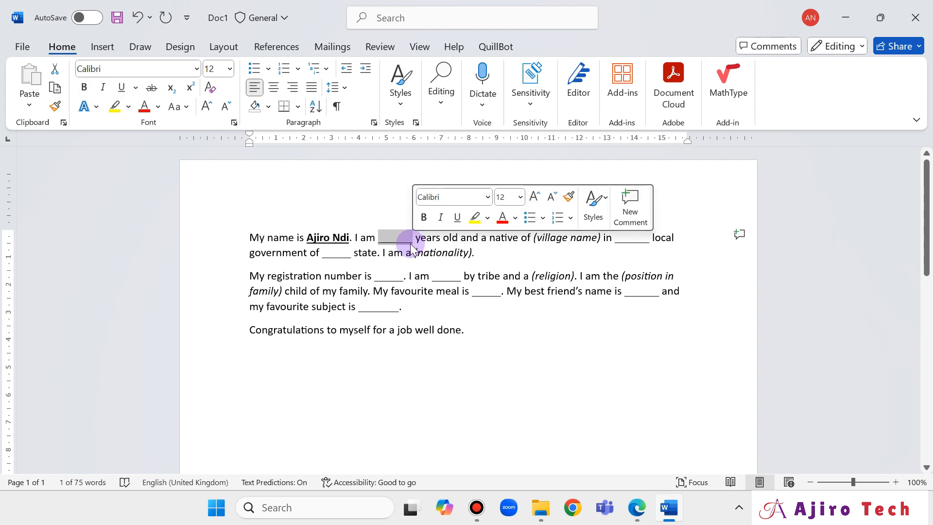
{"action": "type", "text": "18"}
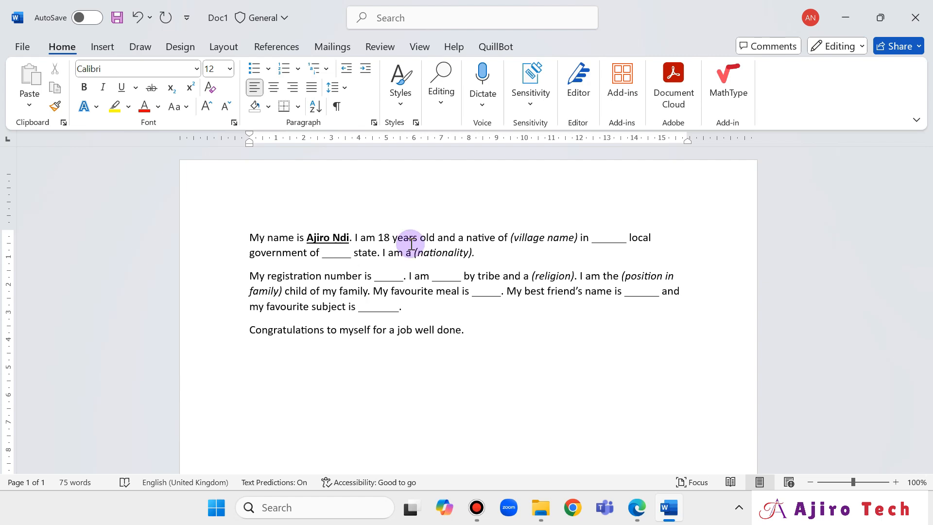
{"action": "key", "text": "shift+Left"}
{"action": "key", "text": "shift+Left"}
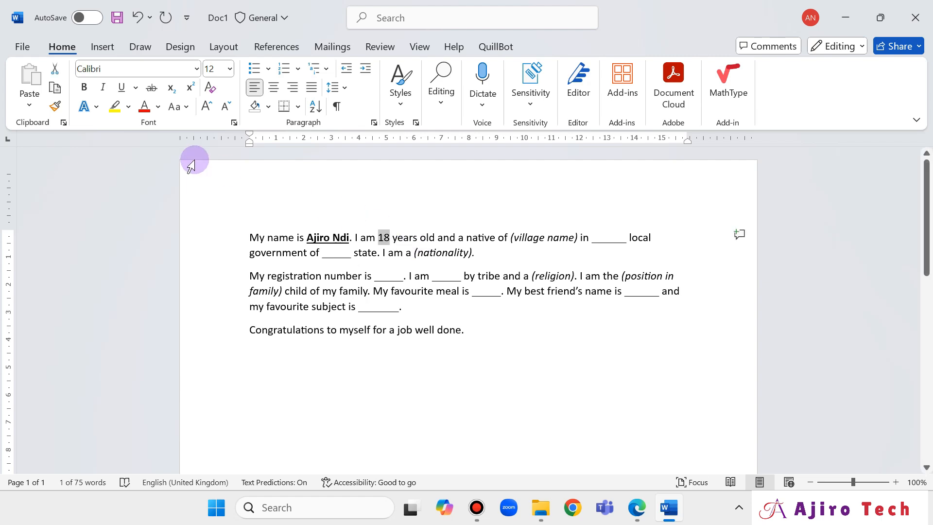
{"action": "left_click", "coordinate": [84, 87]}
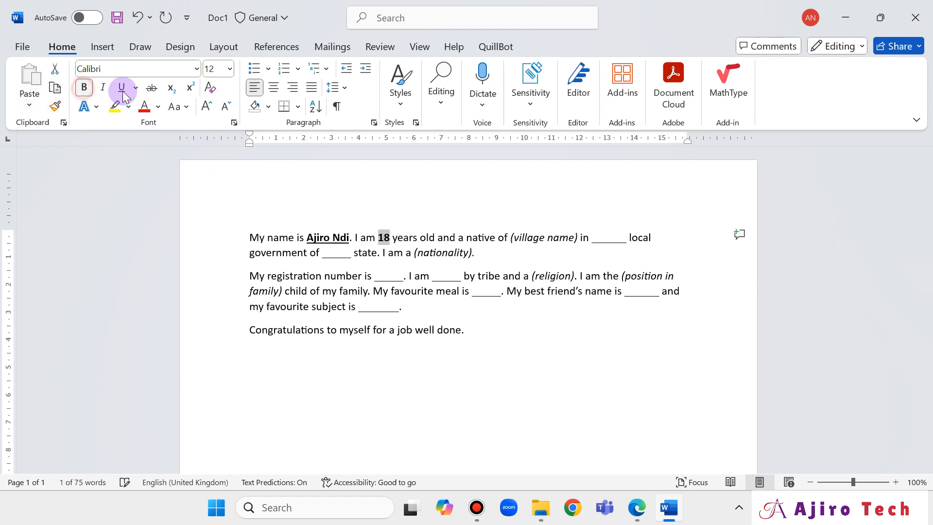
{"action": "left_click", "coordinate": [127, 90]}
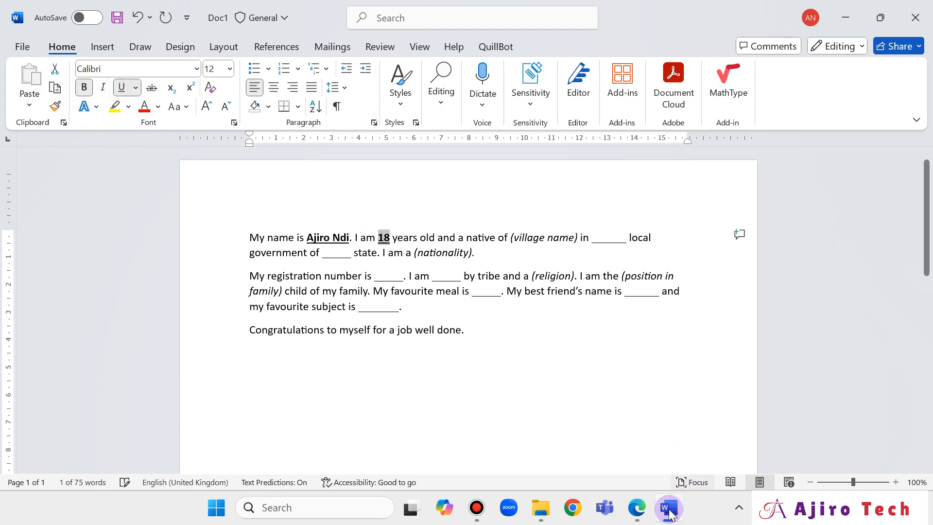
{"action": "left_click", "coordinate": [640, 519]}
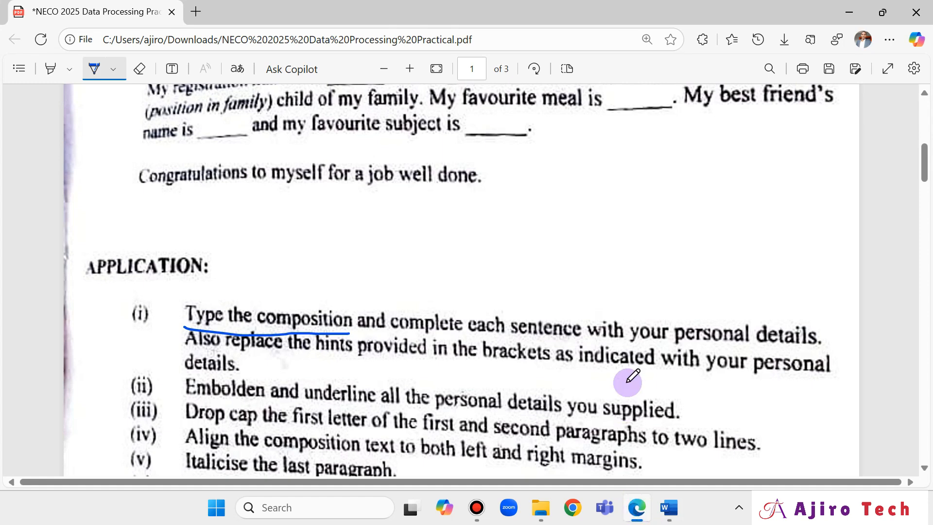
Replace the local government blank with Kingston in bold underline.
{"action": "scroll", "coordinate": [632, 376], "scroll_direction": "up", "scroll_amount": 3}
{"action": "scroll", "coordinate": [633, 377], "scroll_direction": "up", "scroll_amount": 2}
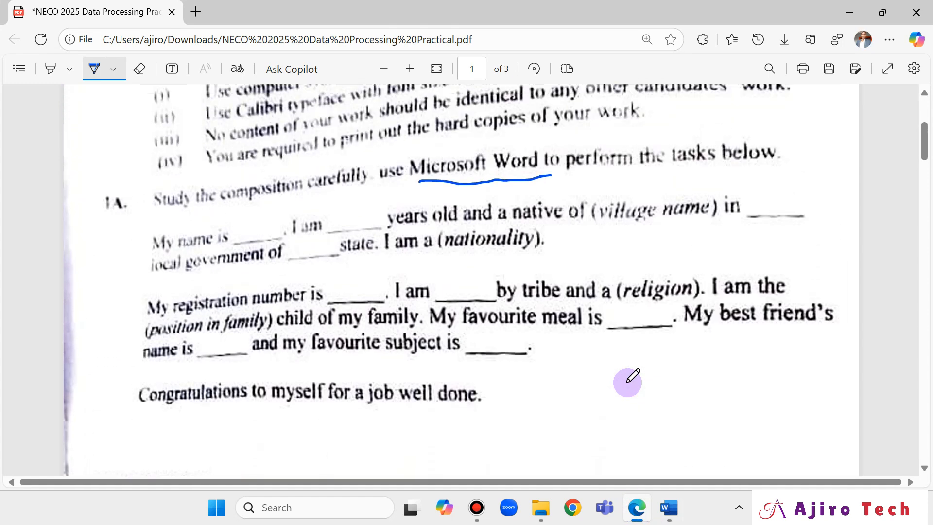
{"action": "left_click", "coordinate": [671, 507]}
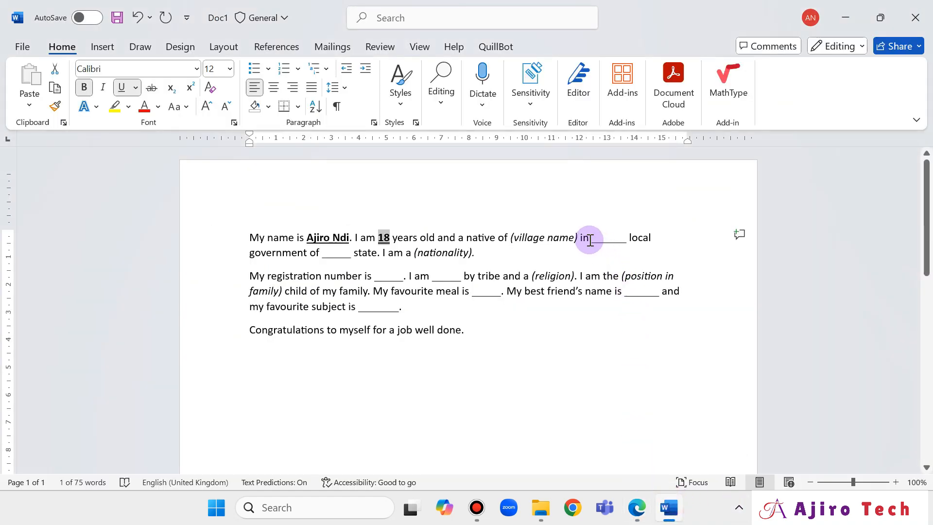
{"action": "left_click_drag", "start_coordinate": [591, 240], "coordinate": [627, 246]}
{"action": "type", "text": "Ki"}
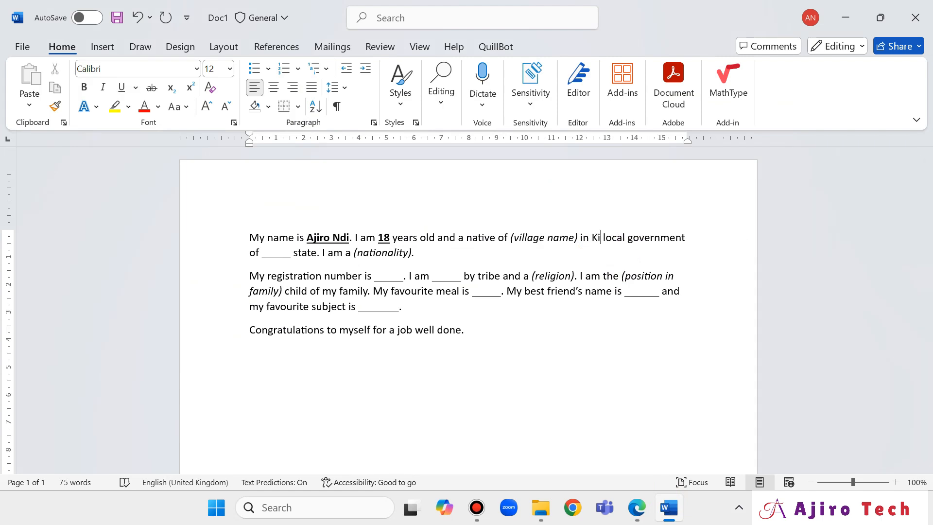
{"action": "type", "text": "ngs"}
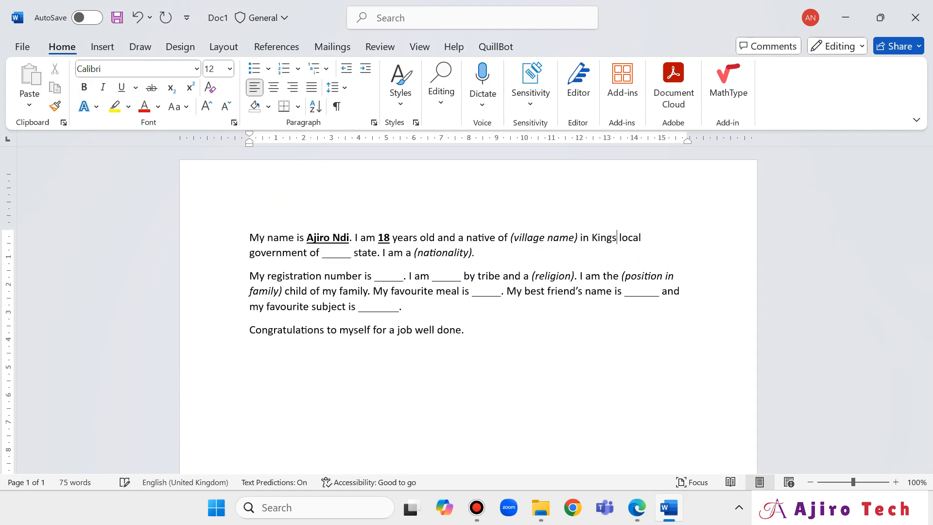
{"action": "type", "text": "ton"}
{"action": "key", "text": "shift+Left"}
{"action": "key", "text": "shift+Left"}
{"action": "key", "text": "shift+Left"}
{"action": "key", "text": "shift+Left"}
{"action": "key", "text": "shift+Left"}
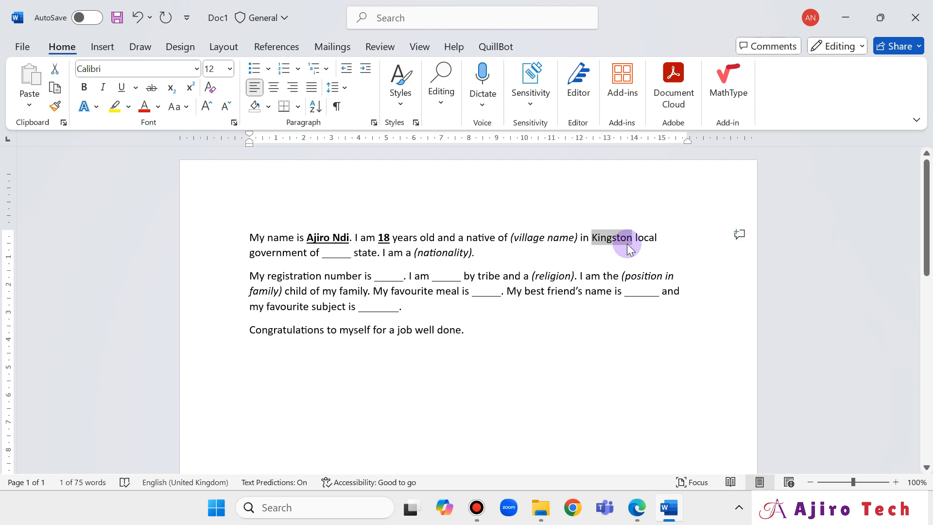
{"action": "left_click", "coordinate": [84, 88]}
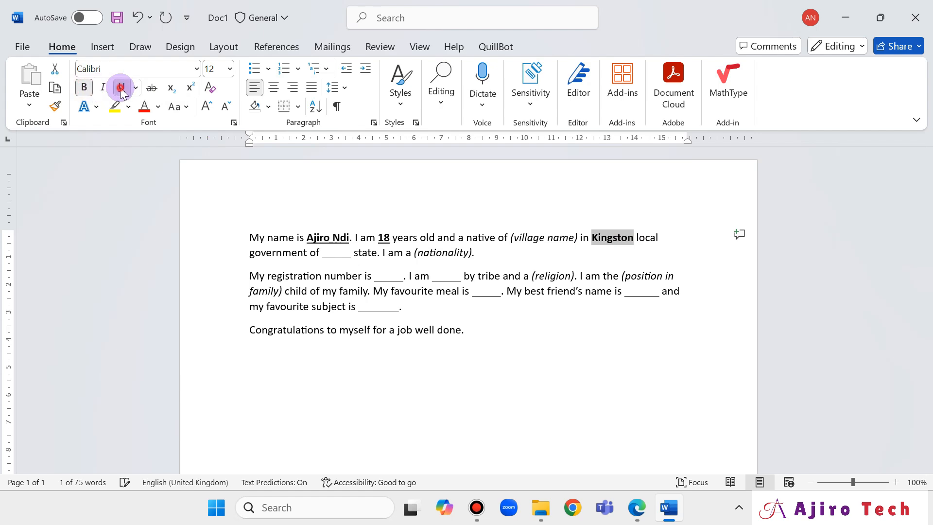
{"action": "left_click", "coordinate": [121, 89]}
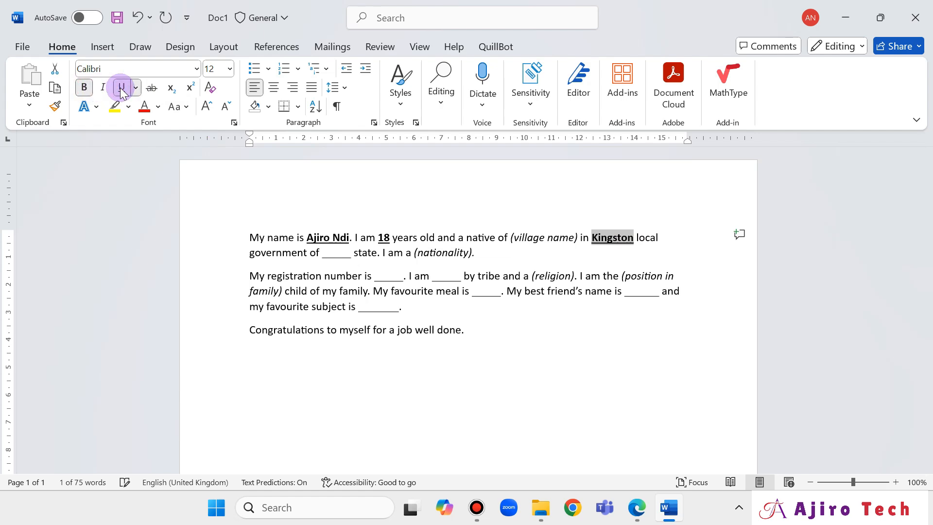
Check the exam PDF and select the blank after 'government of'.
{"action": "left_click", "coordinate": [636, 508]}
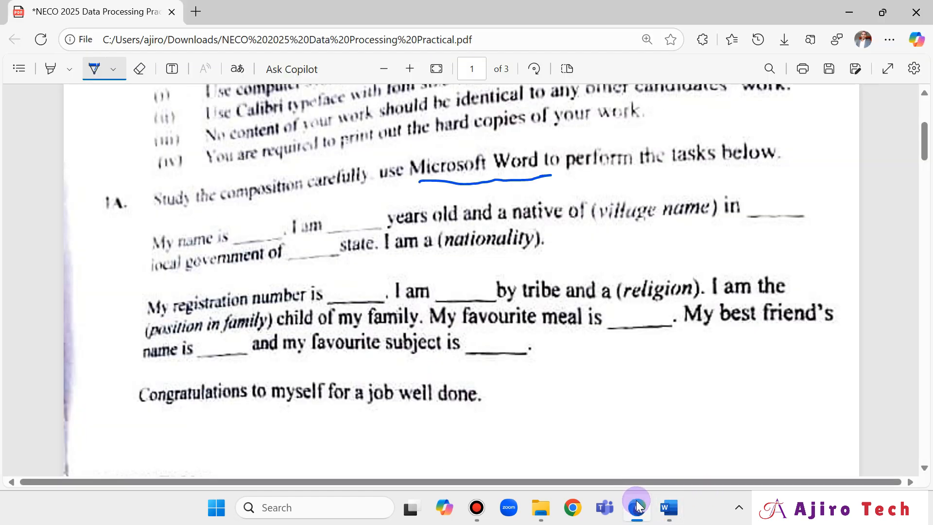
{"action": "left_click", "coordinate": [637, 507]}
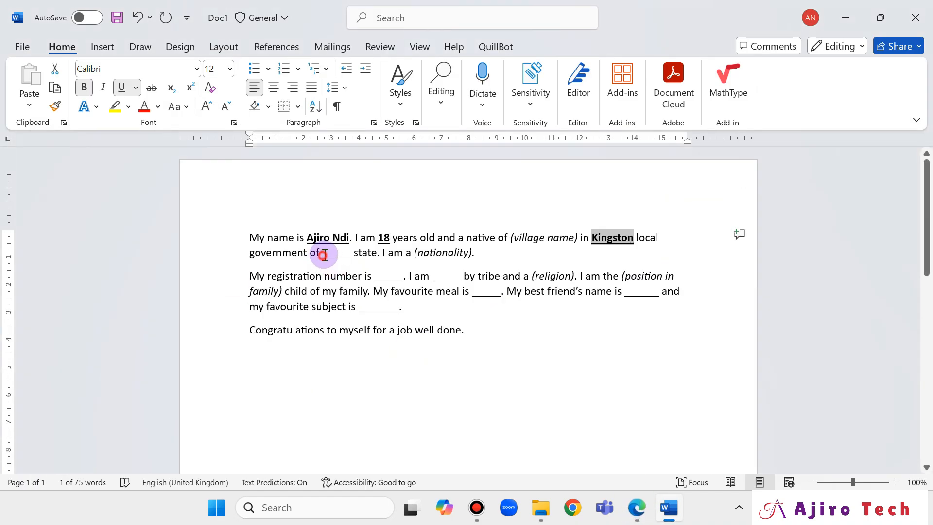
{"action": "left_click_drag", "start_coordinate": [324, 255], "coordinate": [350, 255]}
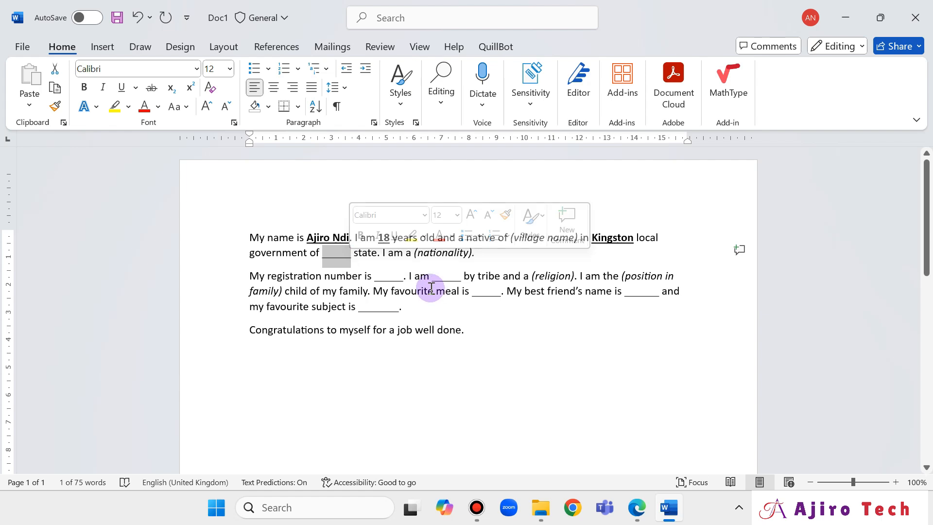
Type United Kingdom in the state blank and make it bold and underlined.
{"action": "type", "text": "United "}
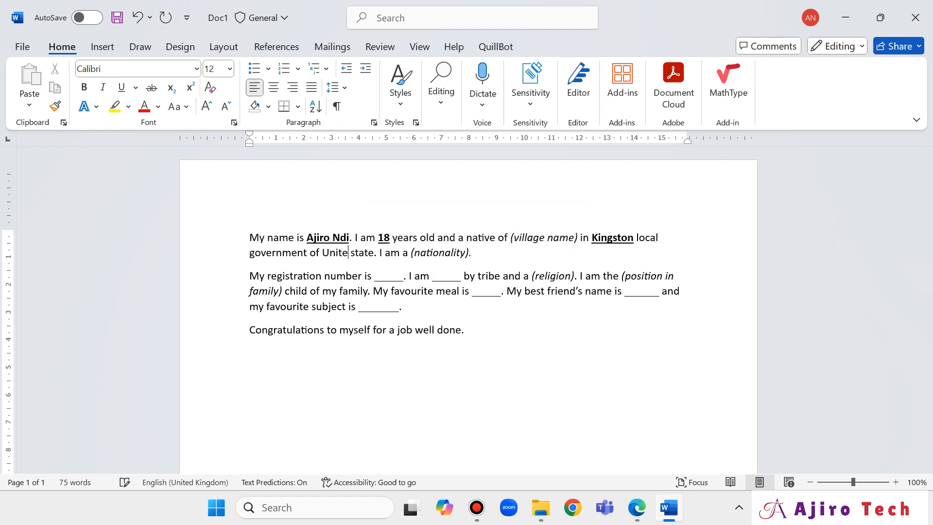
{"action": "type", "text": "Kingdom"}
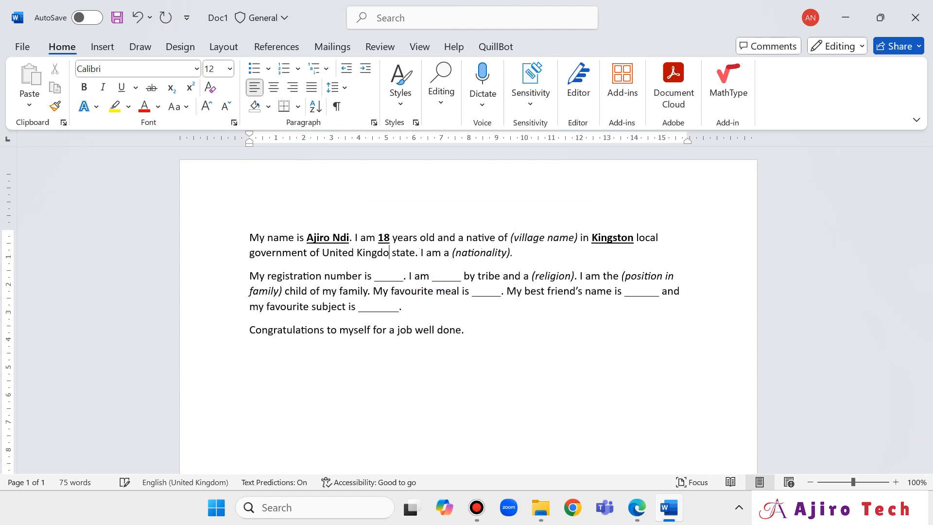
{"action": "key", "text": "shift+Left"}
{"action": "key", "text": "shift+Left"}
{"action": "key", "text": "shift+Left"}
{"action": "key", "text": "shift+Left"}
{"action": "key", "text": "shift+Left"}
{"action": "key", "text": "shift+Left"}
{"action": "key", "text": "shift+Left"}
{"action": "key", "text": "shift+Left"}
{"action": "key", "text": "shift+Left"}
{"action": "key", "text": "shift+Left"}
{"action": "key", "text": "shift+Left"}
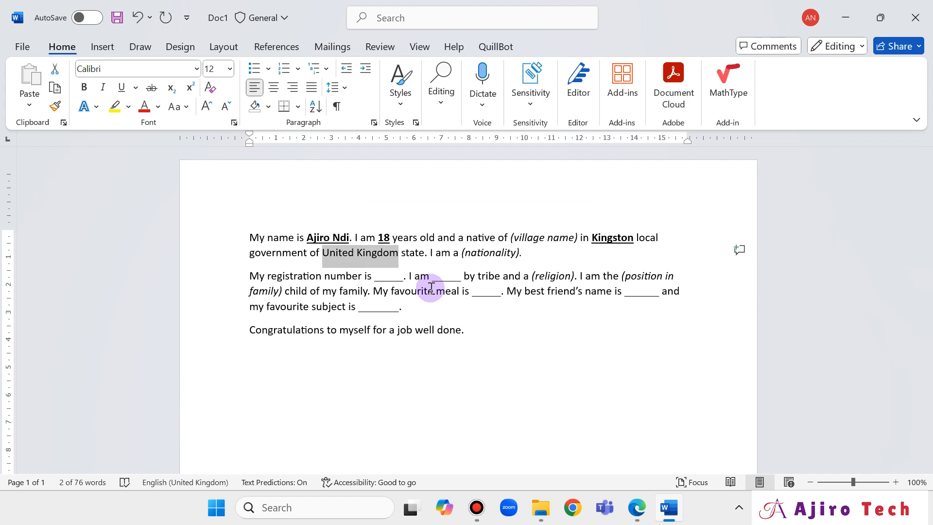
{"action": "left_click", "coordinate": [84, 87]}
{"action": "left_click", "coordinate": [123, 87]}
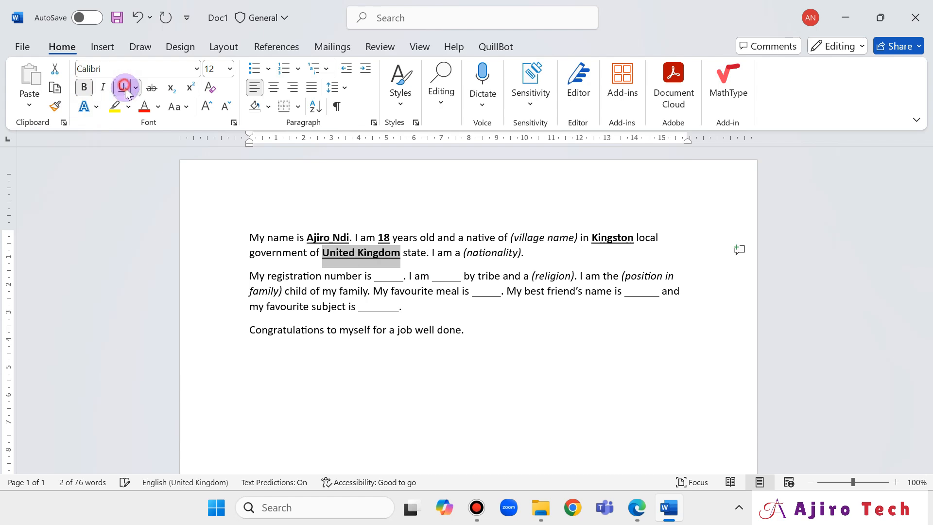
Start replacing the (nationality) hint, then undo the change.
{"action": "left_click", "coordinate": [636, 518]}
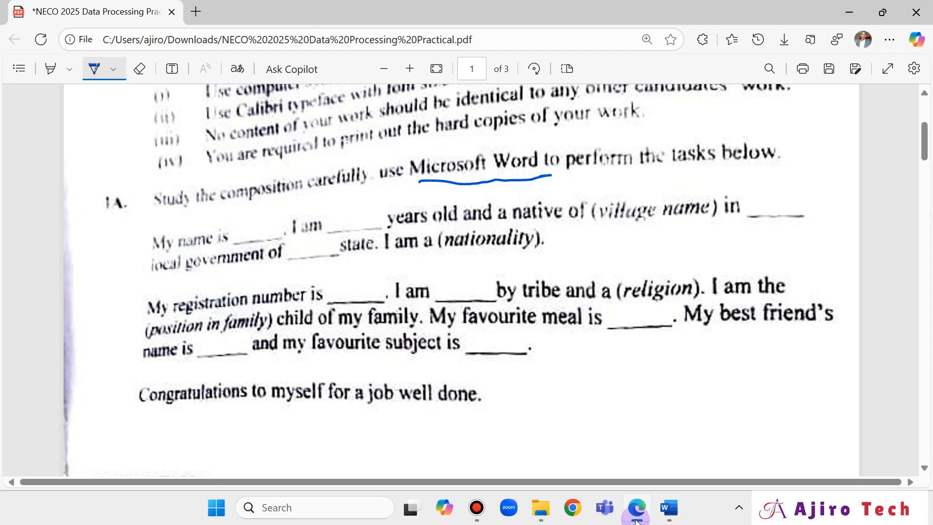
{"action": "left_click", "coordinate": [636, 519]}
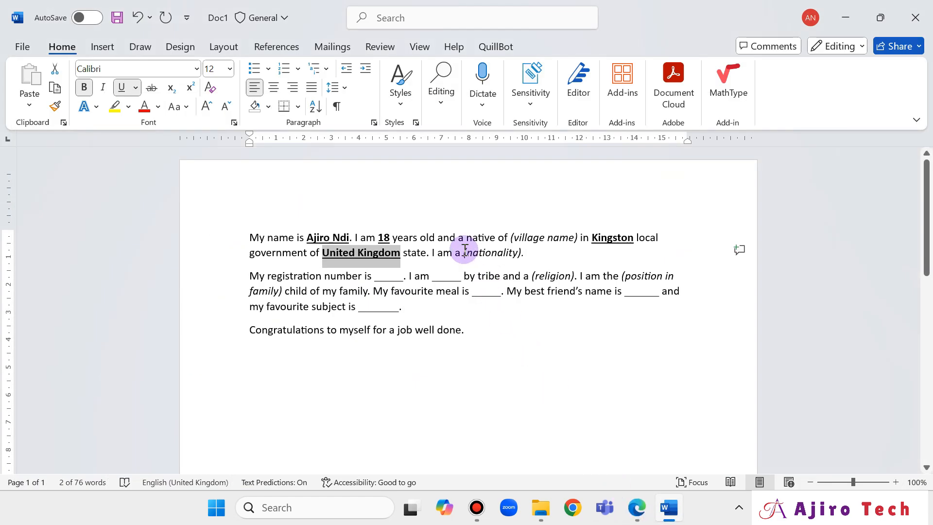
{"action": "left_click_drag", "start_coordinate": [464, 253], "coordinate": [525, 260]}
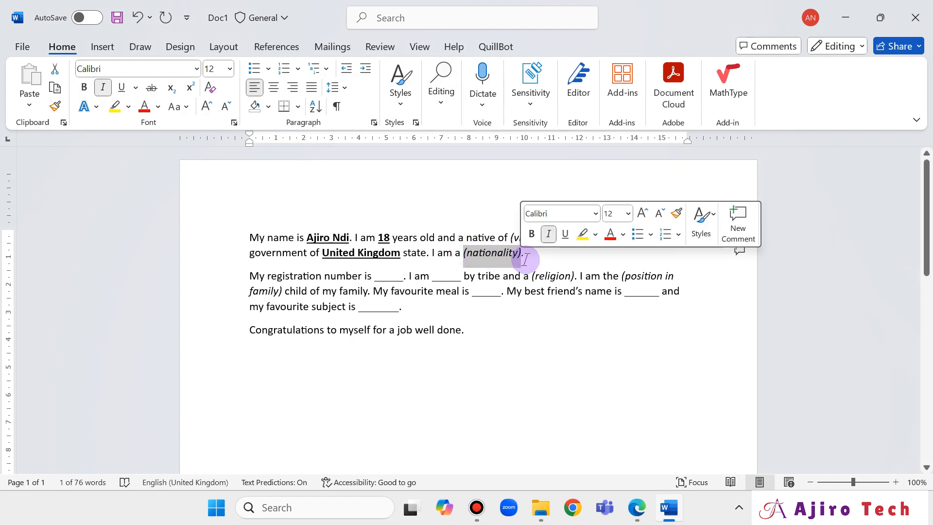
{"action": "type", "text": "Br"}
{"action": "key", "text": "ctrl+z"}
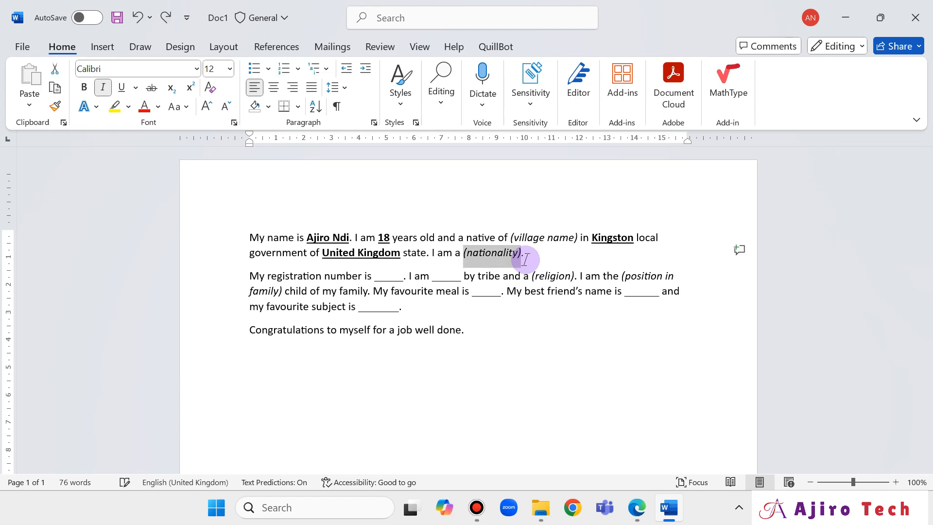
{"action": "left_click", "coordinate": [634, 523]}
{"action": "scroll", "coordinate": [579, 338], "scroll_direction": "down", "scroll_amount": 5}
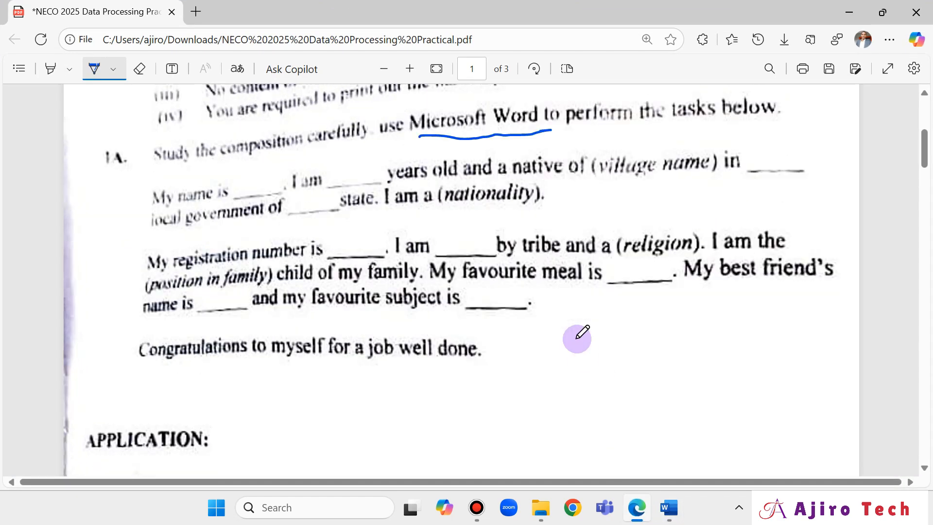
{"action": "scroll", "coordinate": [578, 337], "scroll_direction": "down", "scroll_amount": 2}
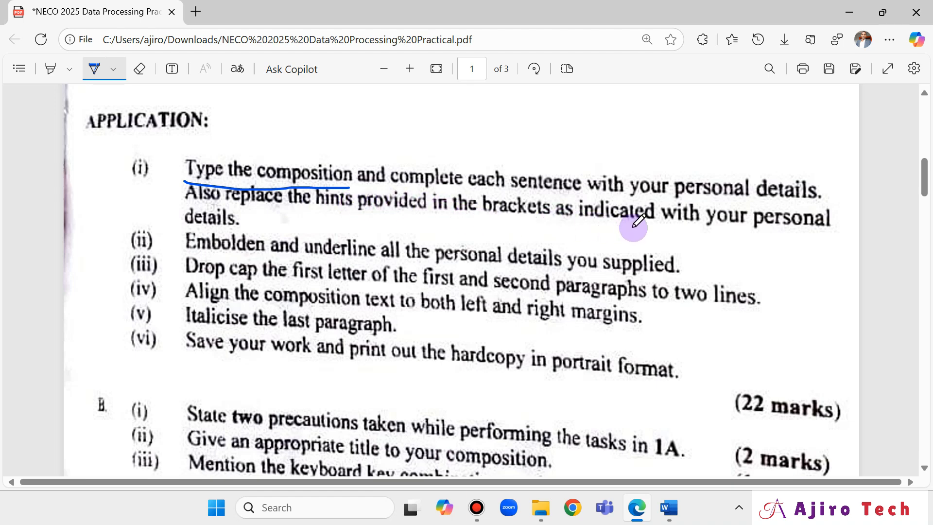
{"action": "left_click", "coordinate": [670, 514]}
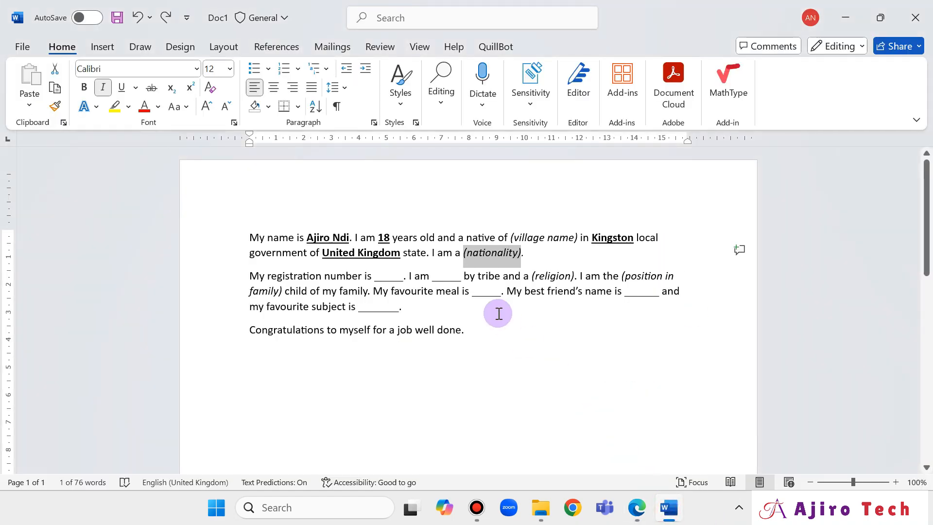
{"action": "left_click", "coordinate": [635, 512]}
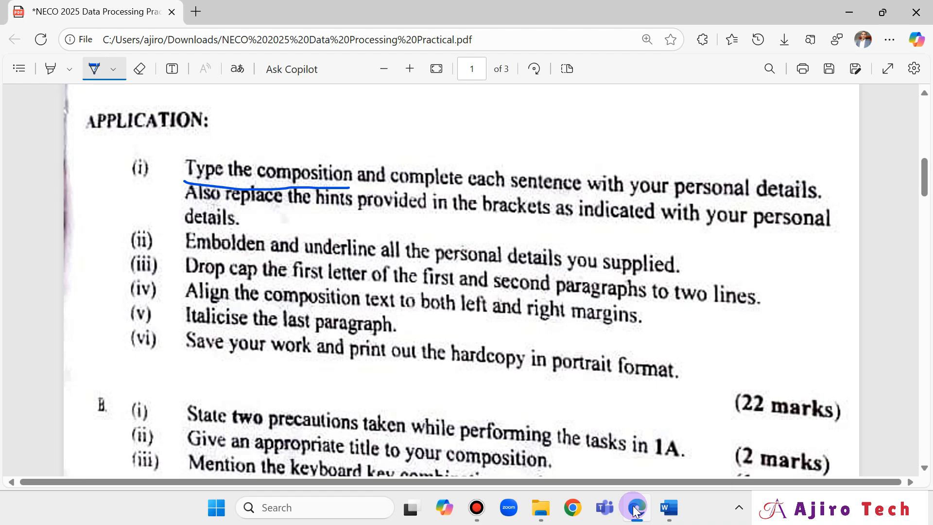
{"action": "left_click", "coordinate": [669, 508]}
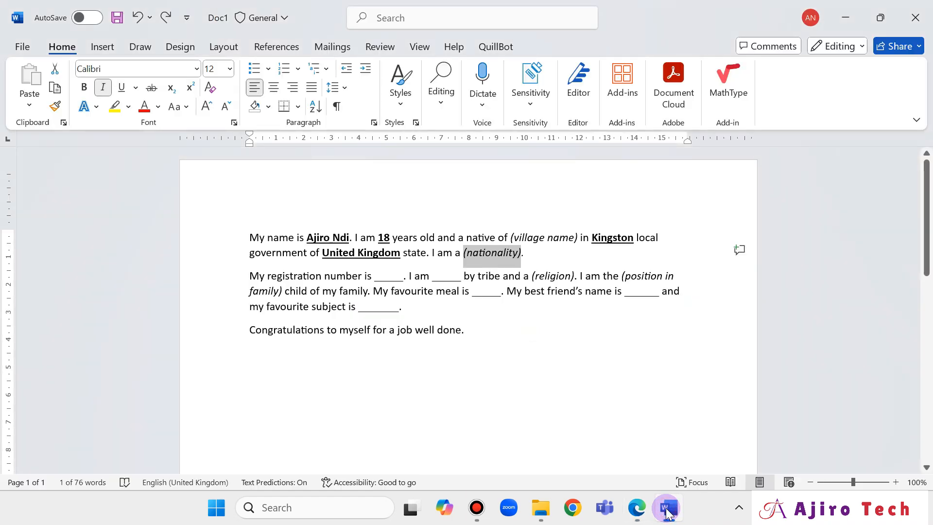
Fill the registration number blank with the student's registration number in bold underline.
{"action": "left_click", "coordinate": [488, 270]}
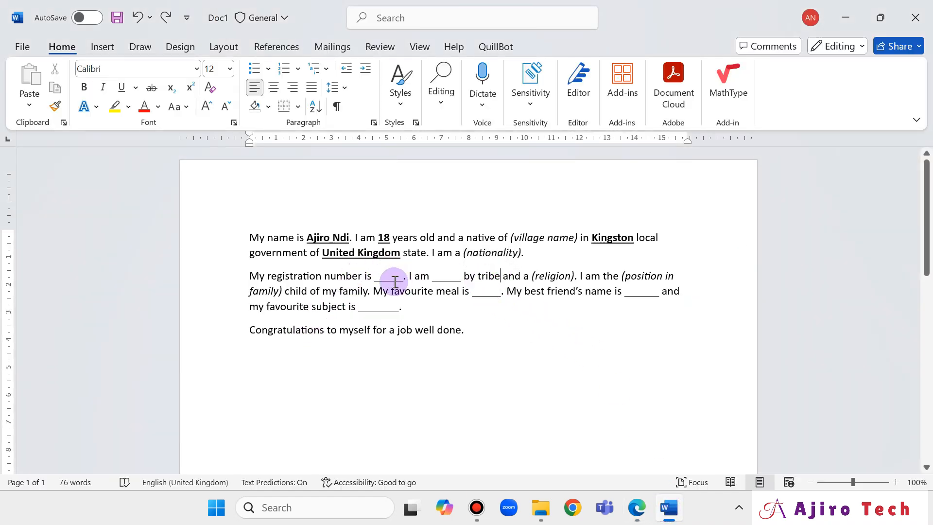
{"action": "left_click_drag", "start_coordinate": [377, 277], "coordinate": [403, 280]}
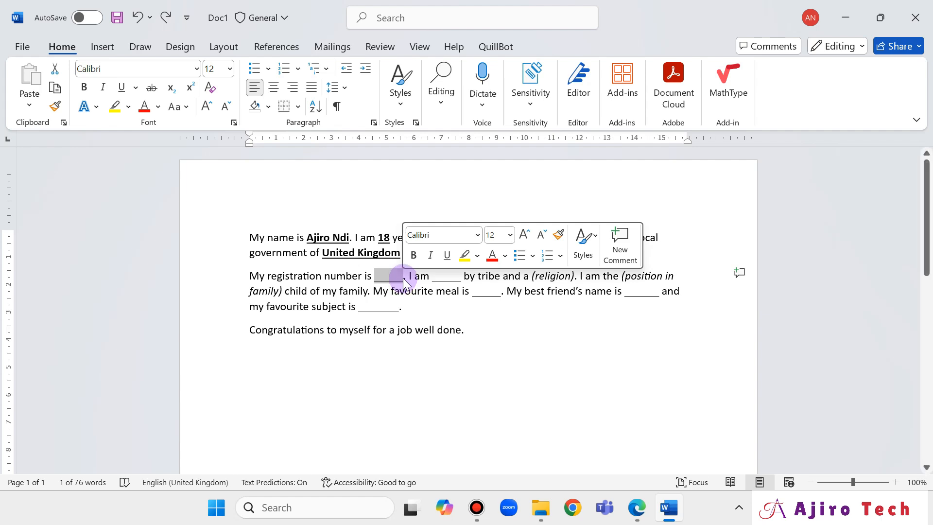
{"action": "type", "text": "AN017"}
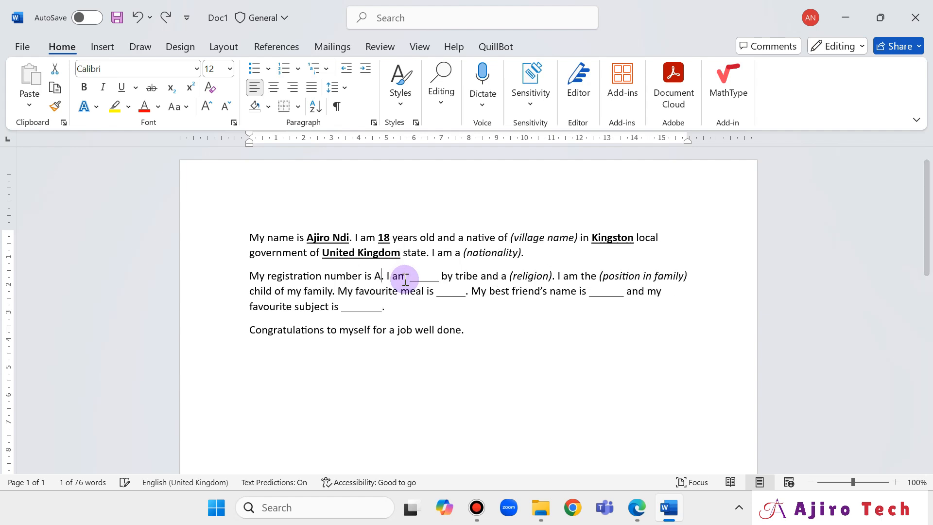
{"action": "key", "text": "shift+Left"}
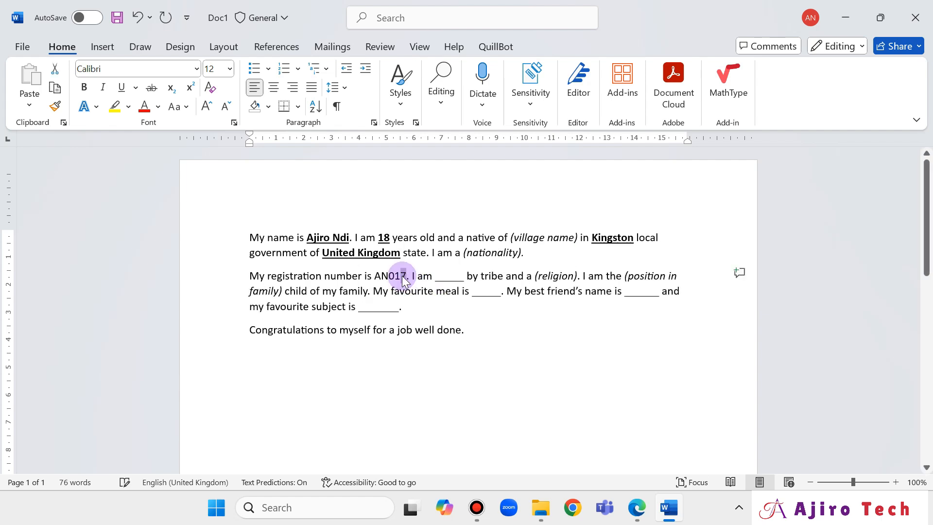
{"action": "double_click", "coordinate": [403, 278]}
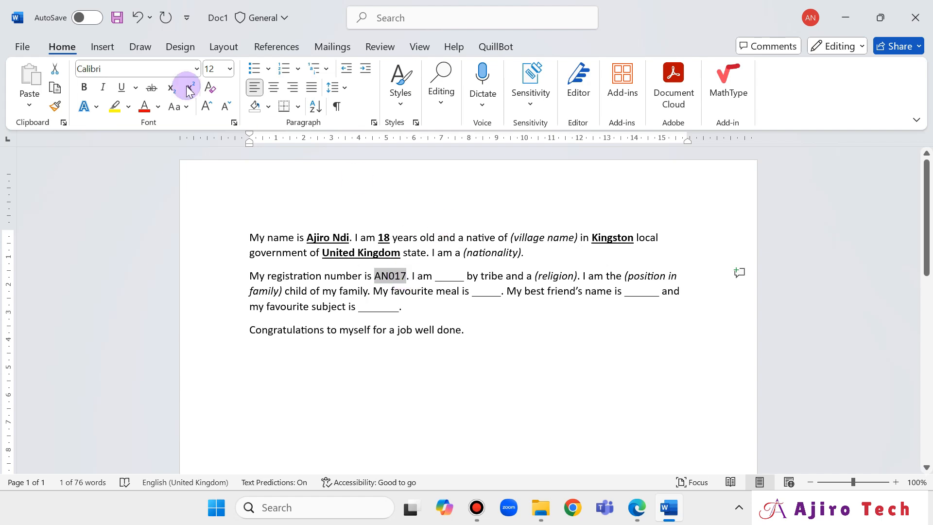
{"action": "left_click", "coordinate": [81, 87]}
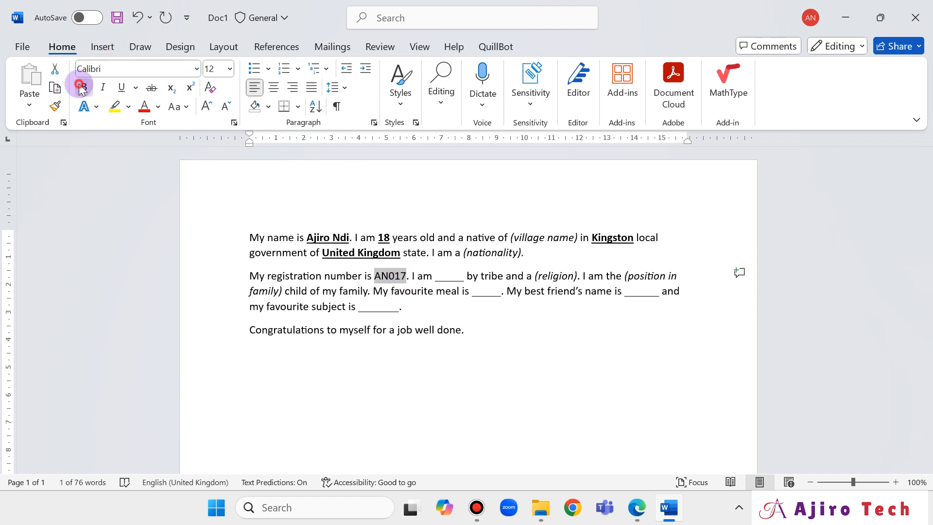
{"action": "left_click", "coordinate": [121, 88]}
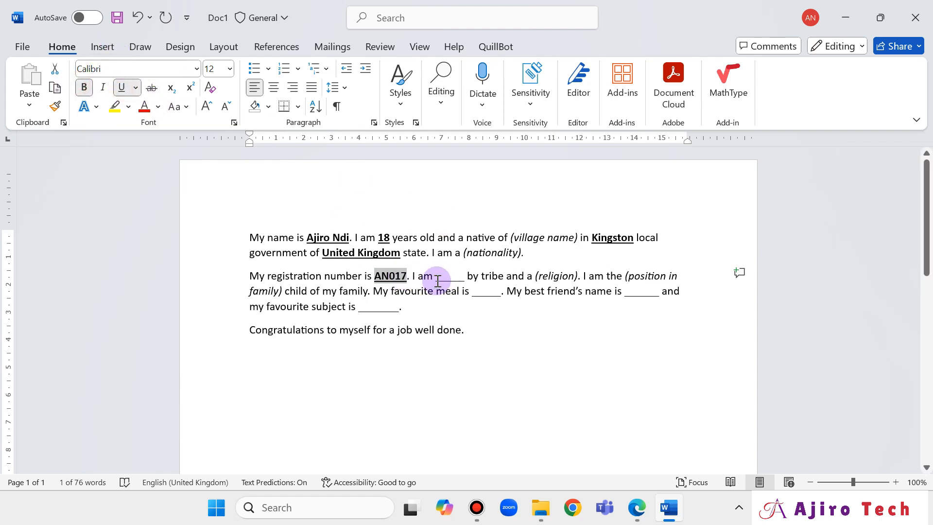
Scroll up in the exam PDF to review the composition, then return to Word.
{"action": "left_click", "coordinate": [635, 515]}
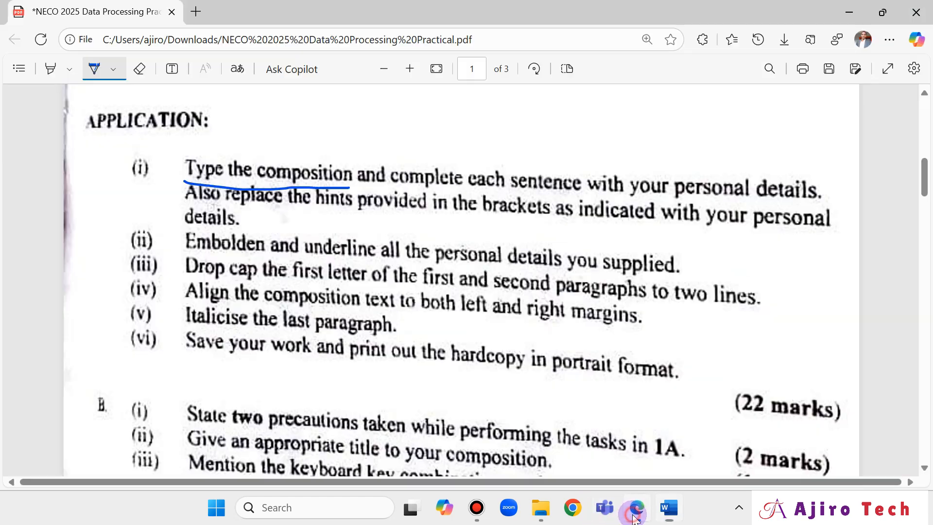
{"action": "scroll", "coordinate": [516, 163], "scroll_direction": "up", "scroll_amount": 7}
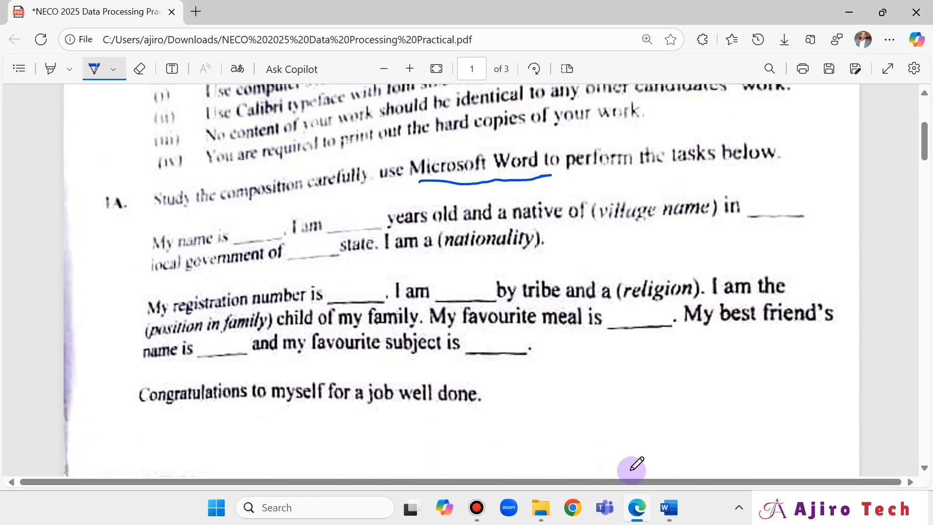
{"action": "left_click", "coordinate": [667, 508]}
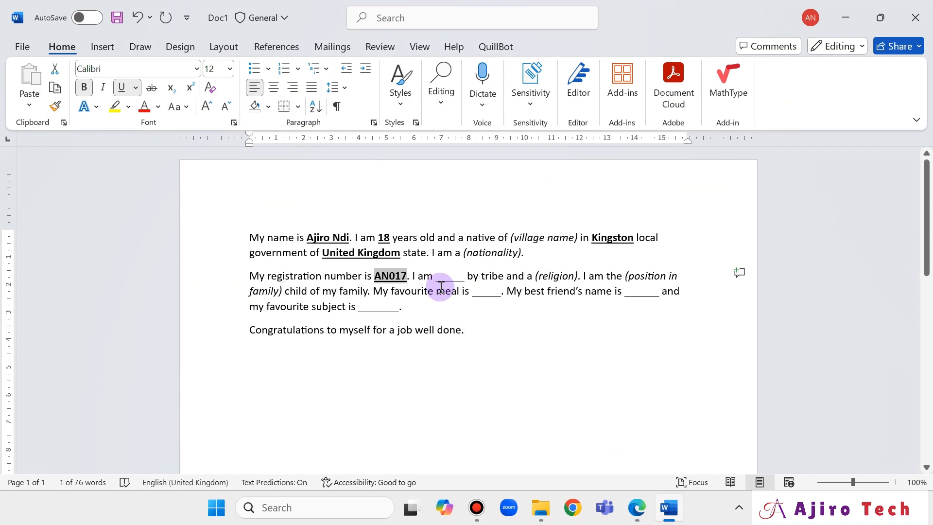
Replace the tribe blank after 'I am' with English in bold underline.
{"action": "left_click_drag", "start_coordinate": [437, 279], "coordinate": [464, 277]}
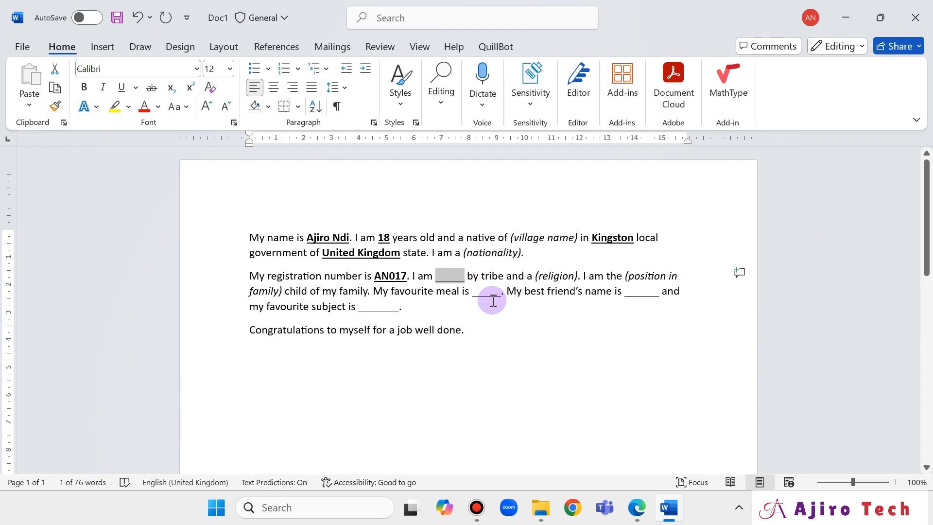
{"action": "type", "text": "English"}
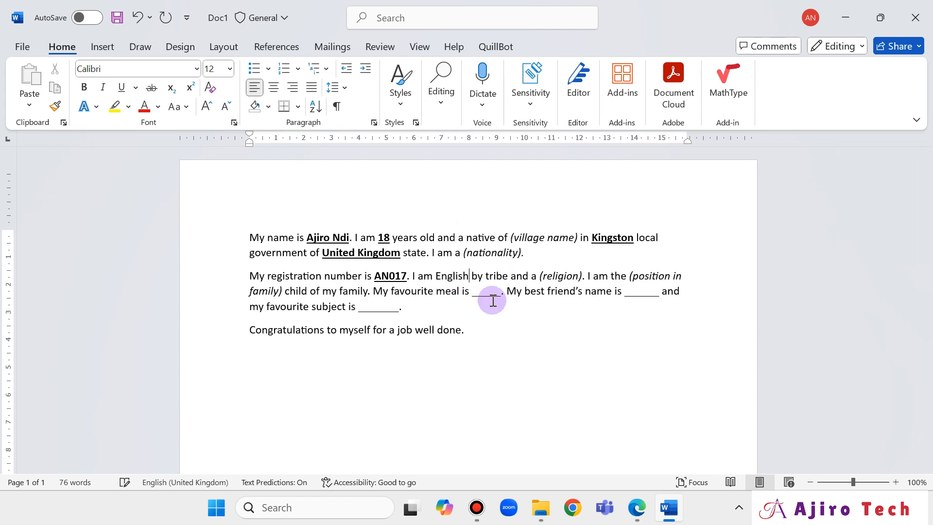
{"action": "key", "text": "shift+Left"}
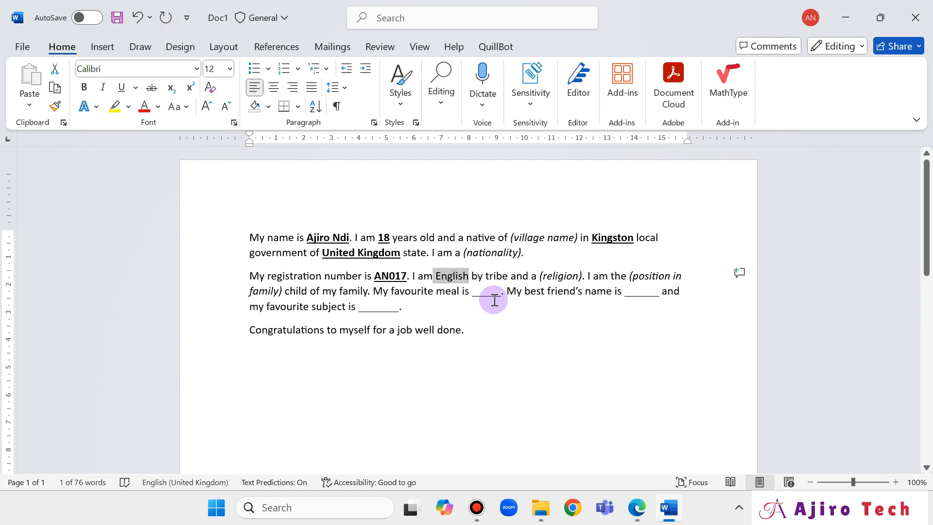
{"action": "left_click", "coordinate": [84, 87]}
{"action": "left_click", "coordinate": [122, 89]}
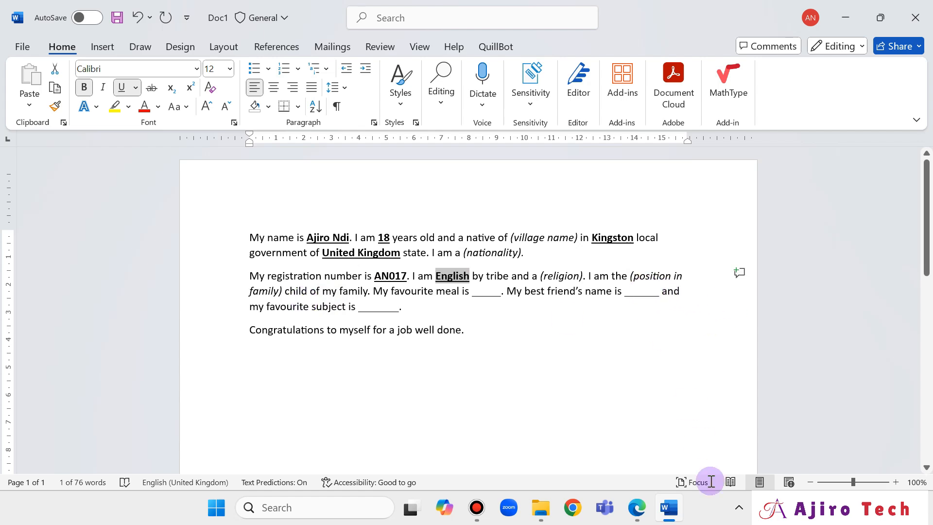
{"action": "left_click", "coordinate": [638, 508]}
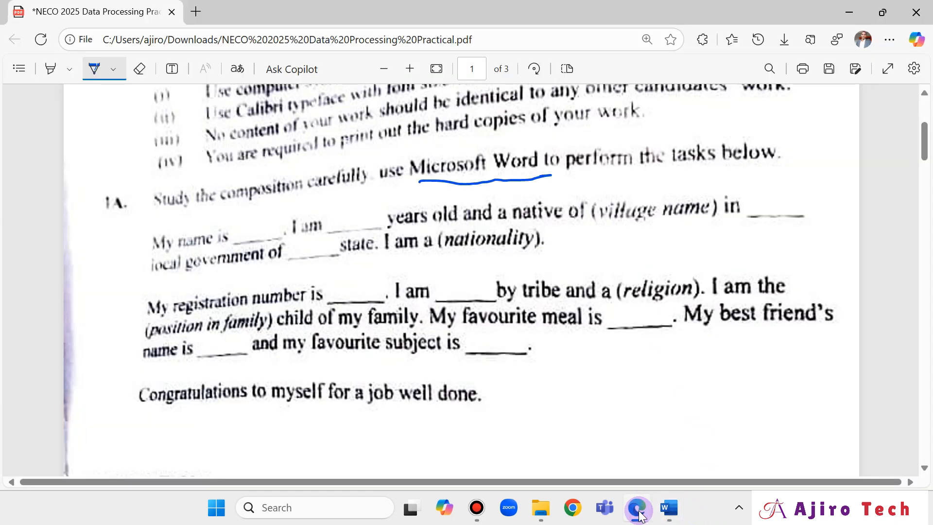
{"action": "left_click", "coordinate": [639, 514]}
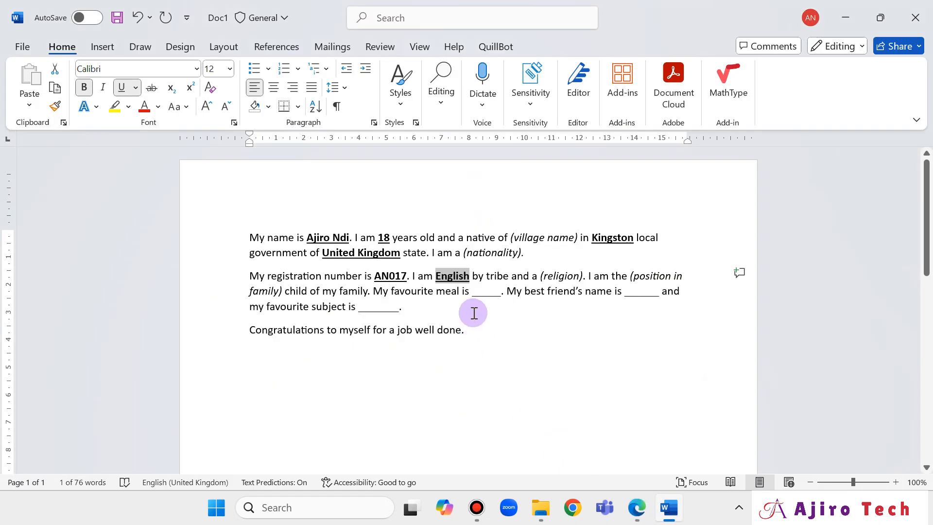
Fill the meal blank with Pizza in bold underline.
{"action": "left_click", "coordinate": [474, 295]}
{"action": "left_click_drag", "start_coordinate": [484, 297], "coordinate": [501, 302]}
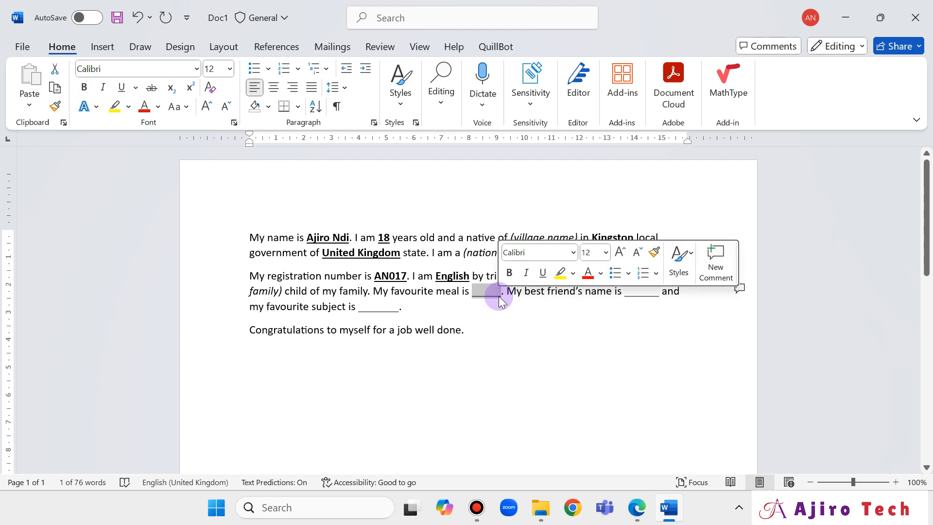
{"action": "type", "text": "Piz"}
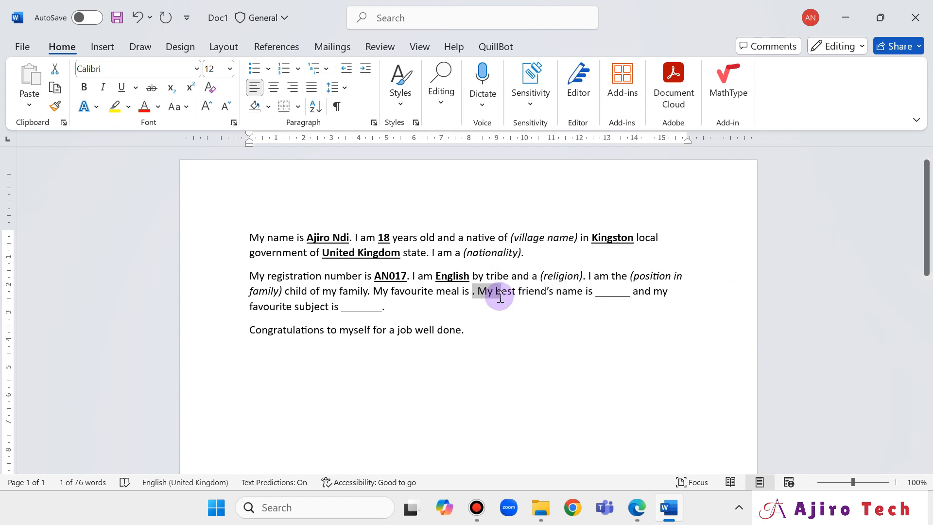
{"action": "type", "text": "za"}
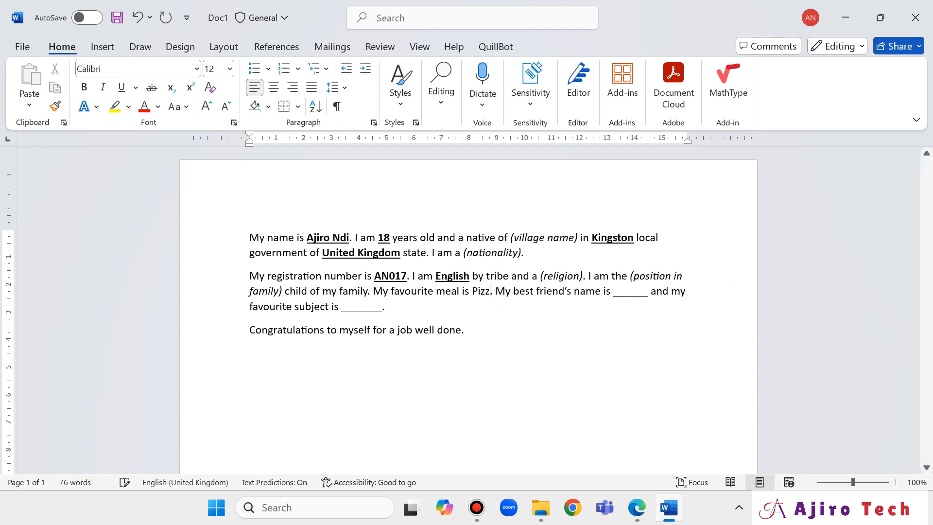
{"action": "key", "text": "shift+Left"}
{"action": "key", "text": "shift+Left"}
{"action": "key", "text": "shift+Left"}
{"action": "key", "text": "shift+Left"}
{"action": "key", "text": "shift+Left"}
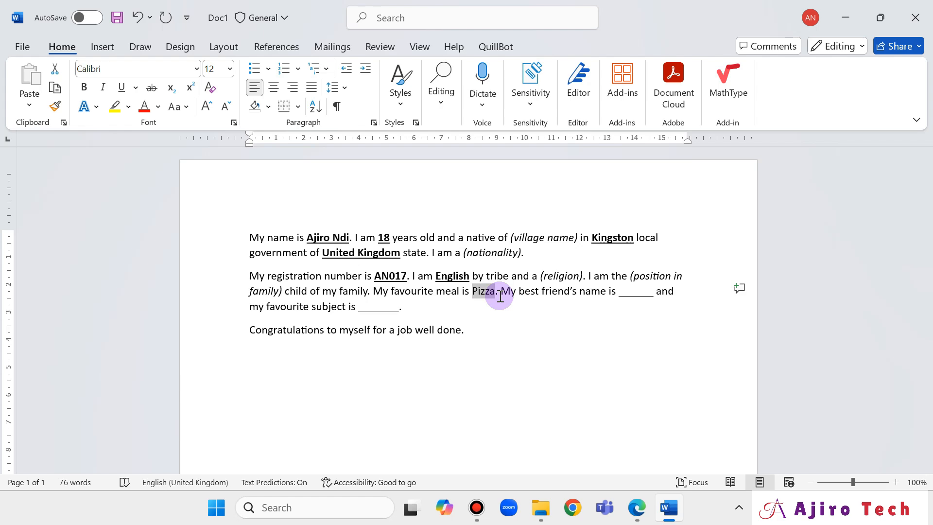
{"action": "left_click", "coordinate": [83, 87]}
{"action": "left_click", "coordinate": [121, 87]}
{"action": "left_click", "coordinate": [632, 509]}
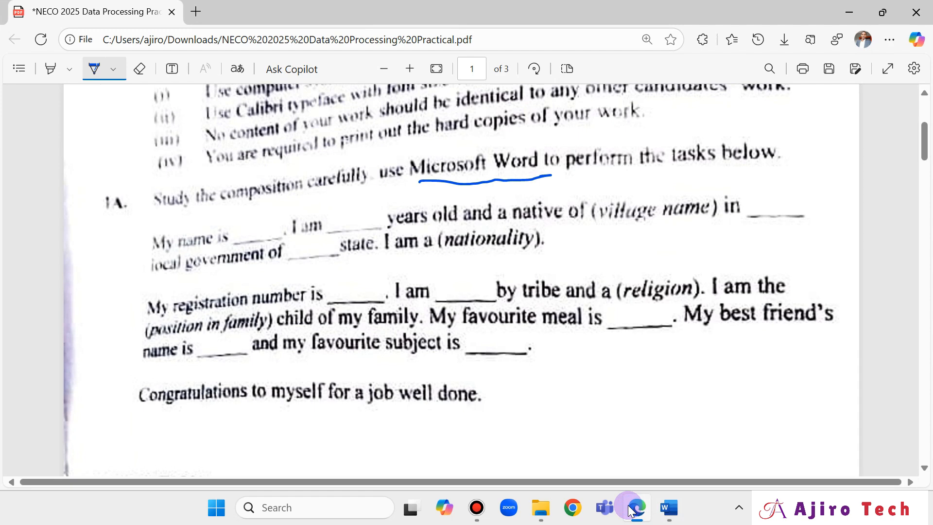
{"action": "left_click", "coordinate": [632, 509]}
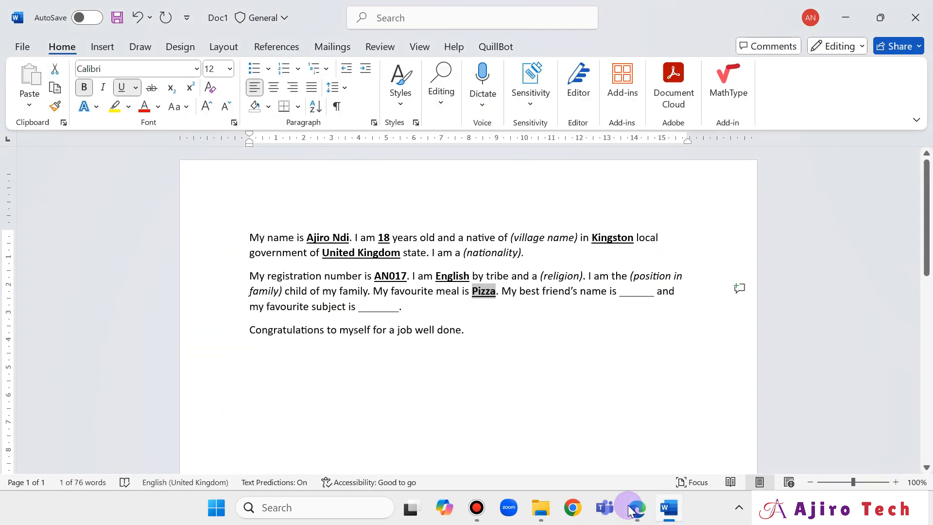
Enter the best friend's name in its blank, bold and underlined.
{"action": "left_click_drag", "start_coordinate": [621, 291], "coordinate": [656, 291]}
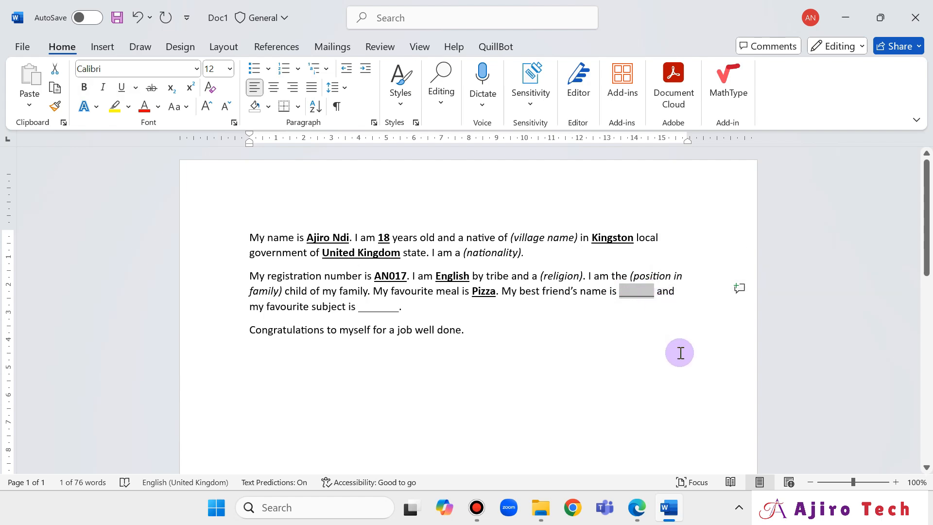
{"action": "type", "text": "Ade"}
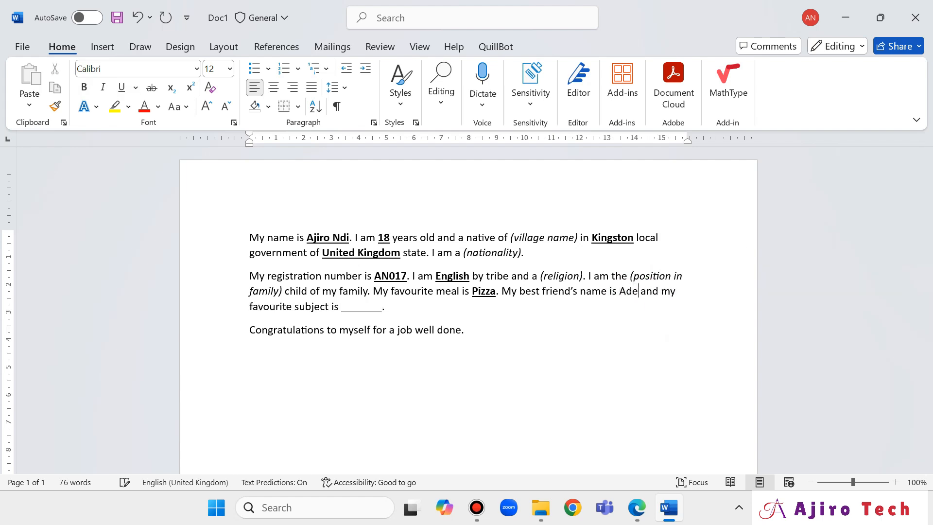
{"action": "type", "text": "bola"}
{"action": "key", "text": "shift+Left"}
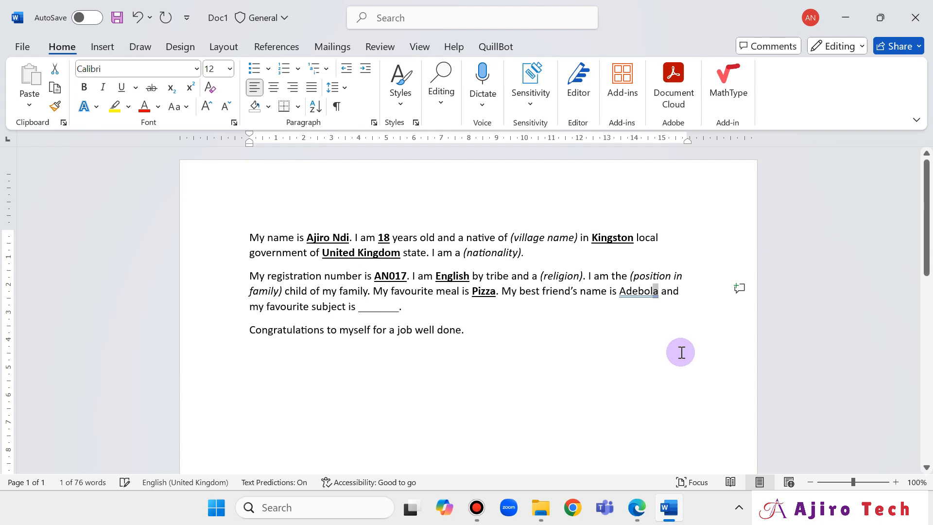
{"action": "key", "text": "shift+Left"}
{"action": "key", "text": "shift+Left"}
{"action": "key", "text": "shift+Left"}
{"action": "key", "text": "shift+Left"}
{"action": "key", "text": "shift+Left"}
{"action": "key", "text": "shift+Left"}
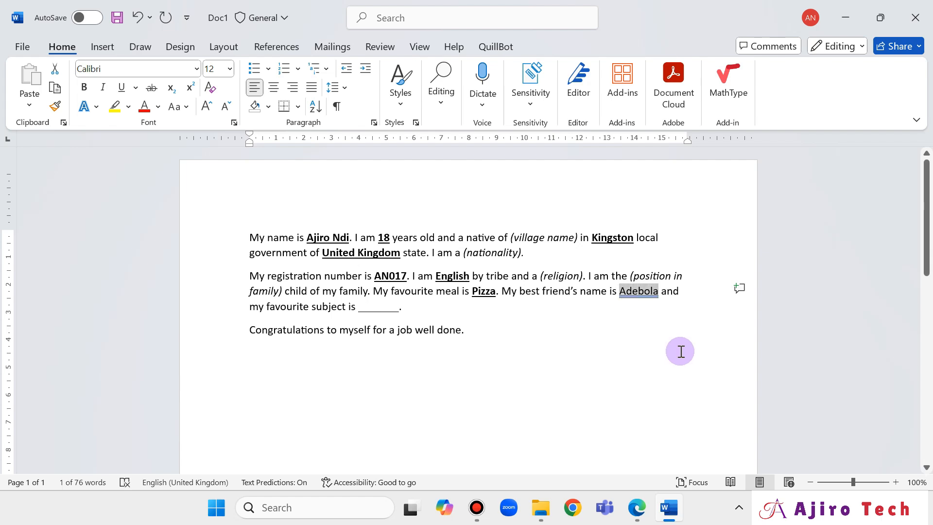
{"action": "left_click", "coordinate": [83, 89]}
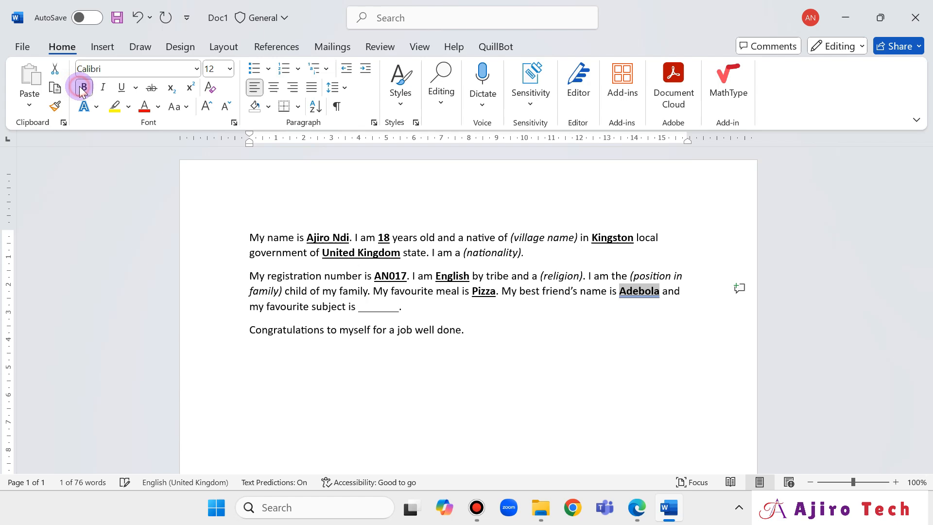
{"action": "left_click", "coordinate": [119, 89]}
{"action": "left_click", "coordinate": [637, 508]}
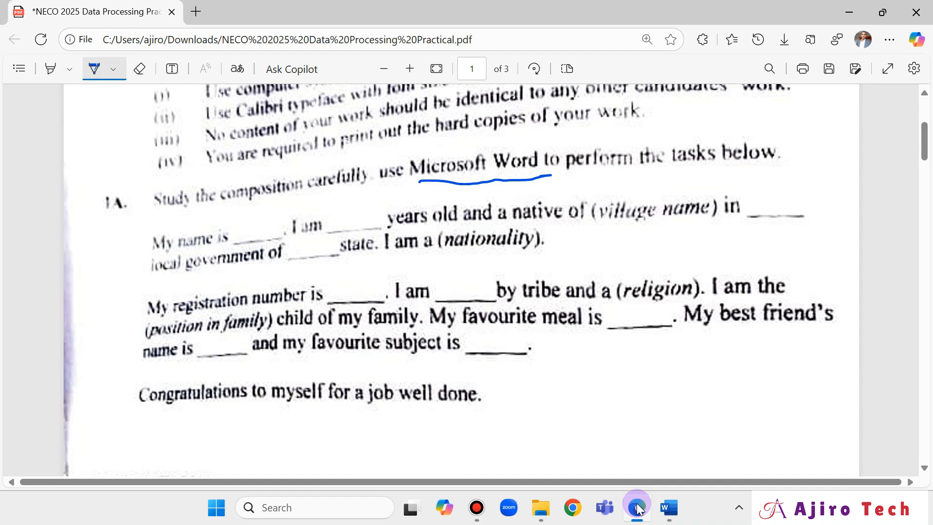
Type Computer in the blank after 'subject is' and make it bold and underlined.
{"action": "left_click", "coordinate": [637, 508]}
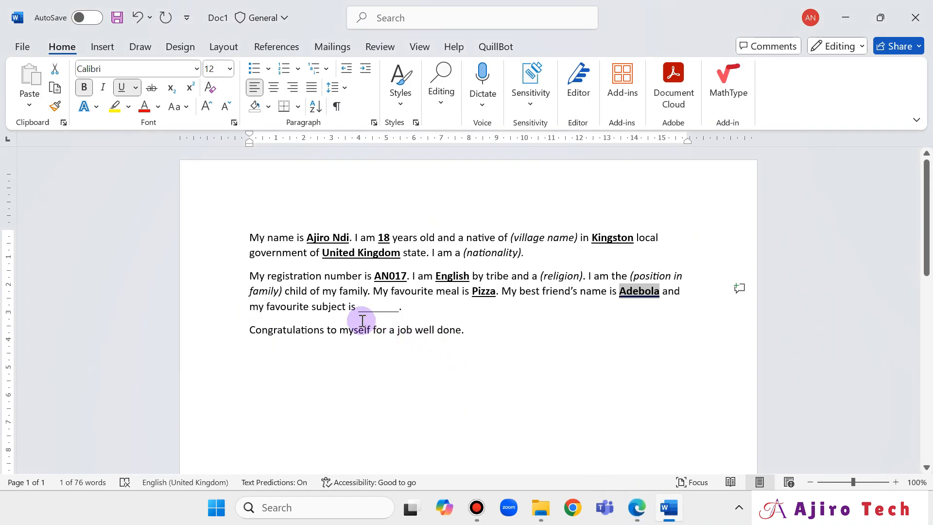
{"action": "left_click_drag", "start_coordinate": [359, 311], "coordinate": [399, 311]}
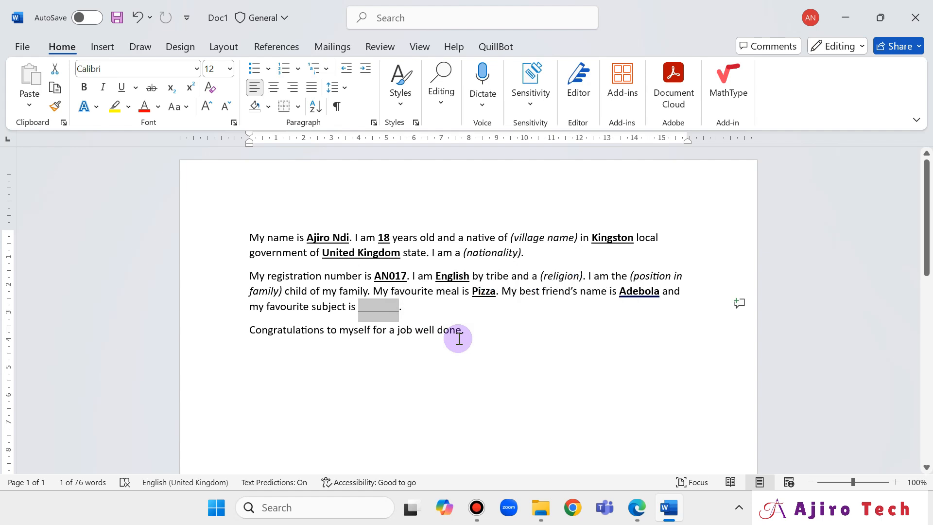
{"action": "type", "text": "Comp"}
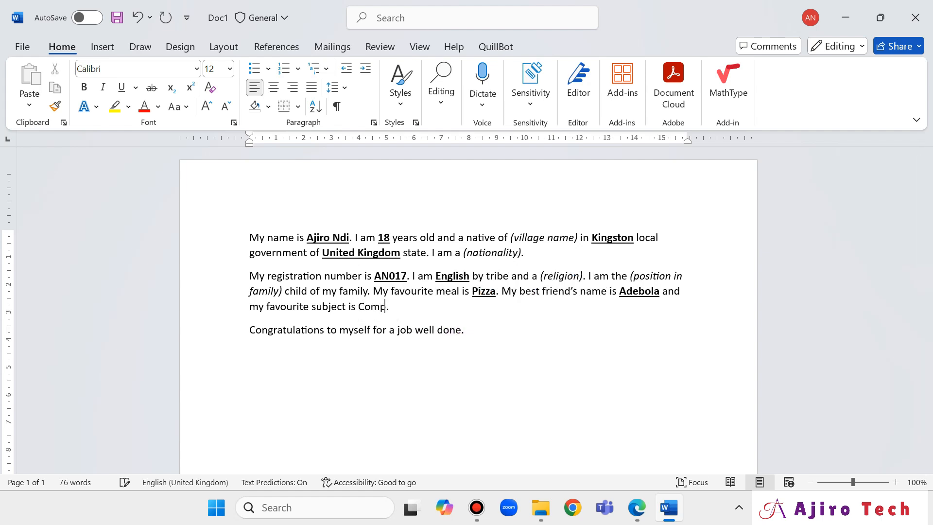
{"action": "type", "text": "uter"}
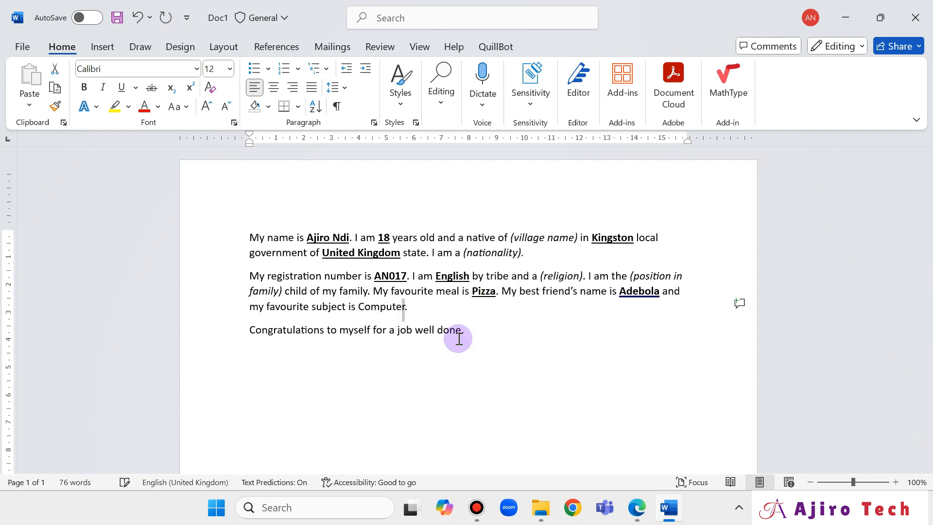
{"action": "key", "text": "ctrl+shift+Left"}
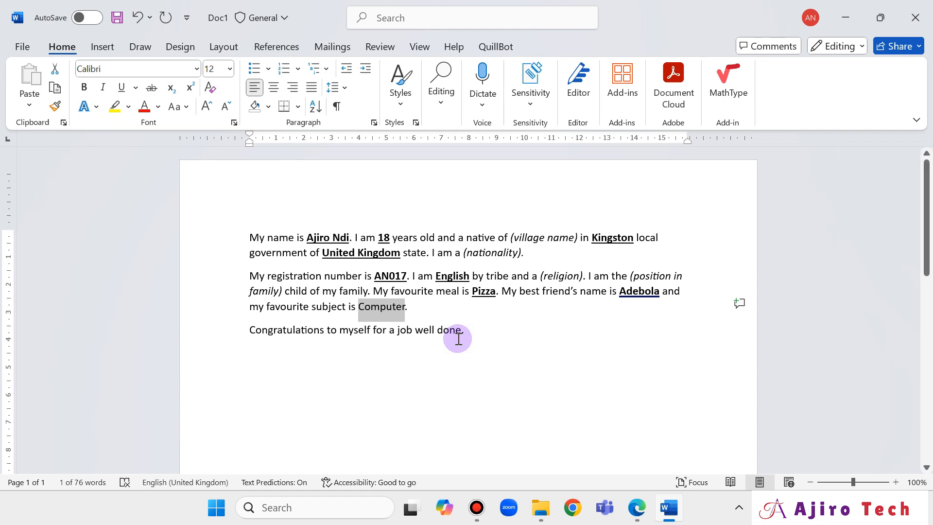
{"action": "left_click", "coordinate": [83, 88]}
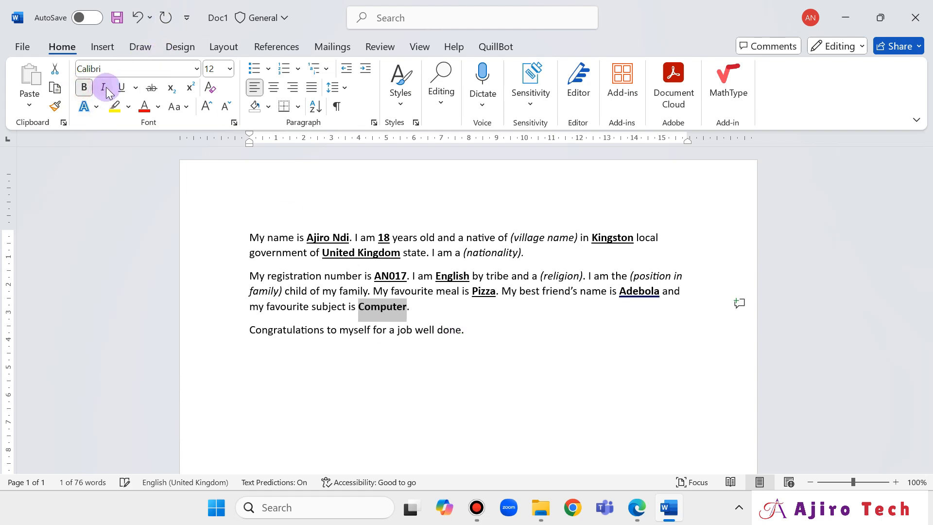
{"action": "left_click", "coordinate": [122, 87]}
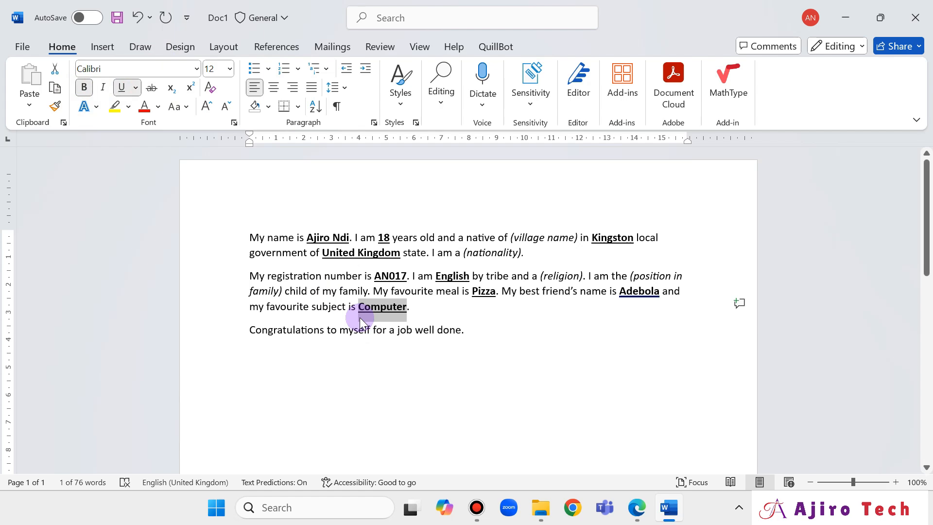
{"action": "left_click", "coordinate": [639, 510]}
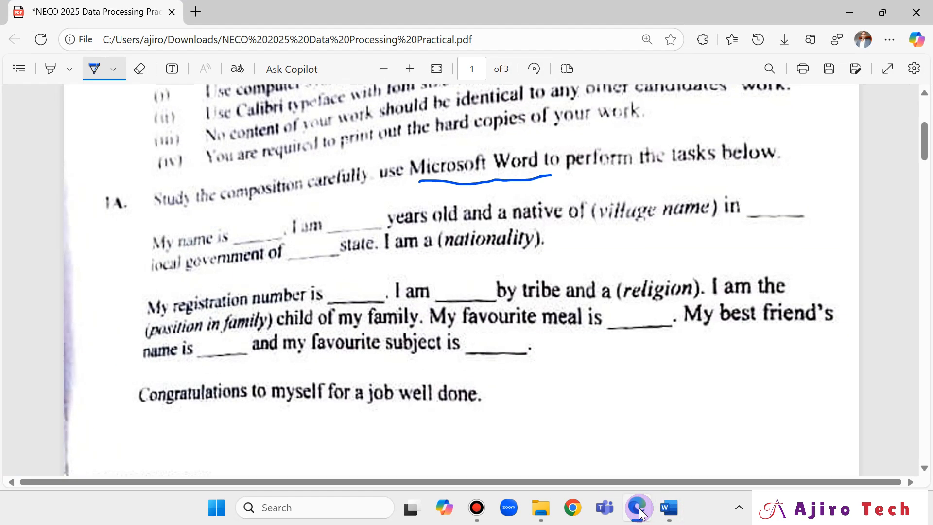
{"action": "left_click", "coordinate": [639, 509]}
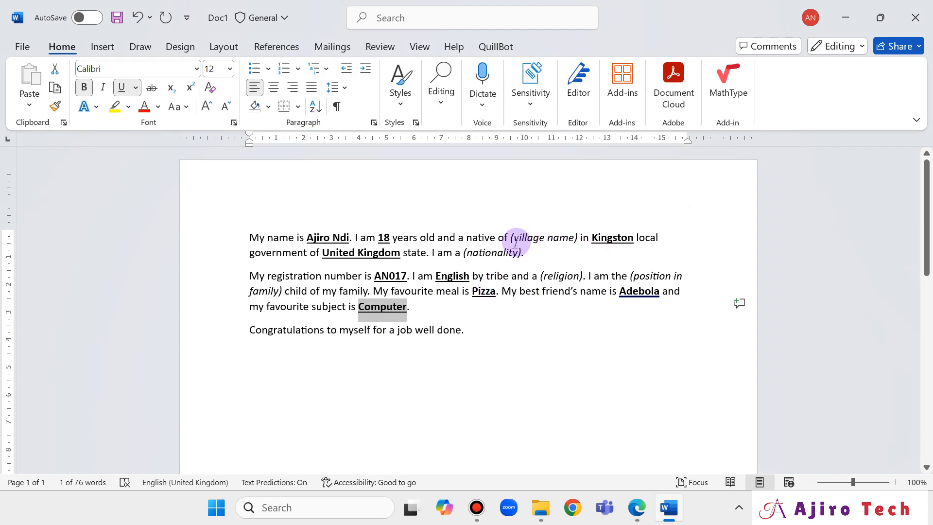
Replace the village name hint with Hull in bold underline.
{"action": "left_click_drag", "start_coordinate": [514, 240], "coordinate": [572, 248]}
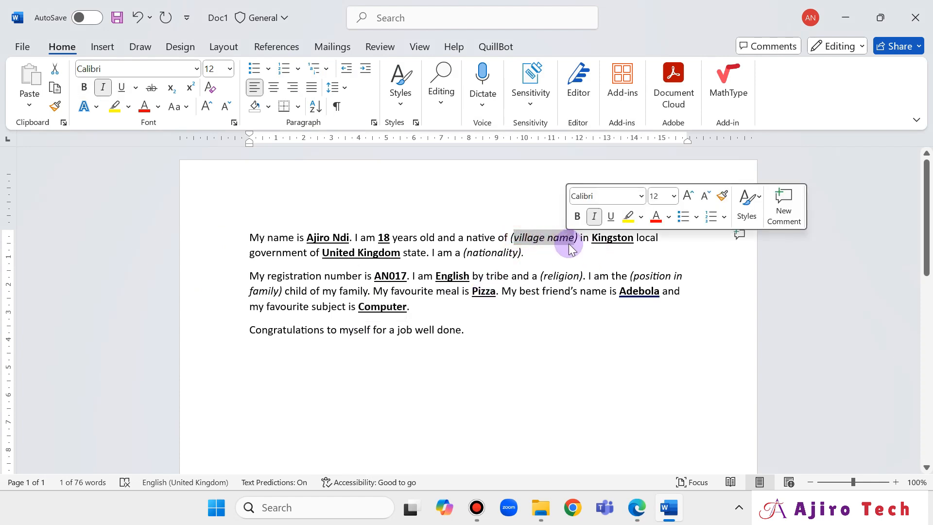
{"action": "type", "text": "Hull"}
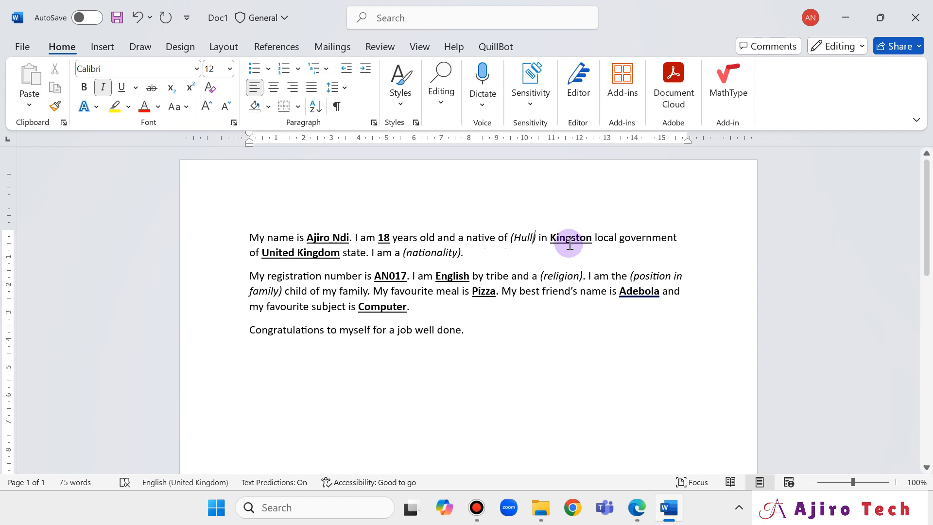
{"action": "key", "text": "shift+Left"}
{"action": "key", "text": "shift+Left"}
{"action": "key", "text": "shift+Left"}
{"action": "key", "text": "shift+Left"}
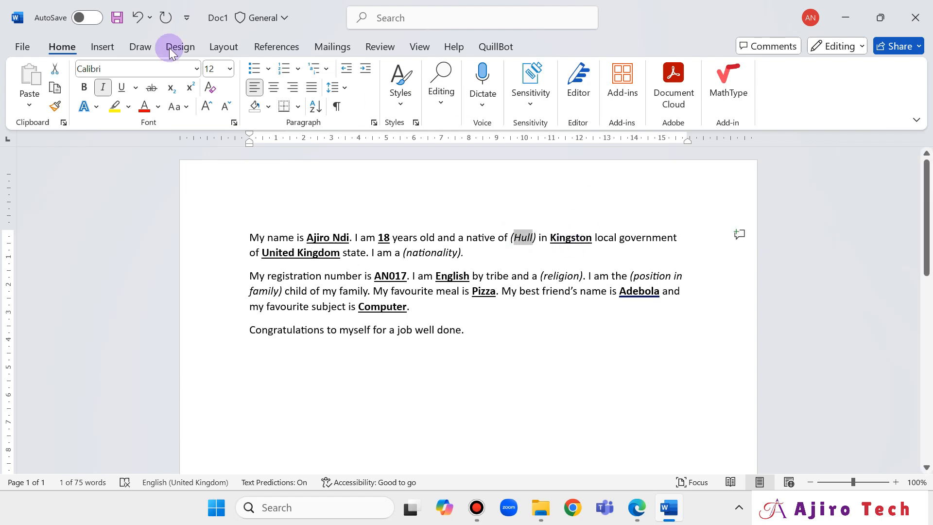
{"action": "left_click", "coordinate": [121, 87]}
{"action": "left_click", "coordinate": [86, 88]}
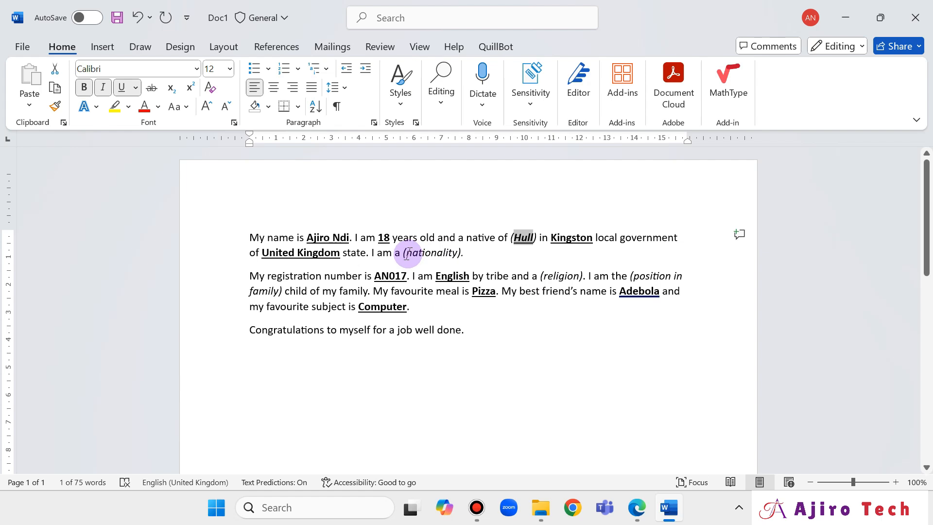
Replace the nationality hint with England in bold underline.
{"action": "left_click_drag", "start_coordinate": [407, 253], "coordinate": [459, 260]}
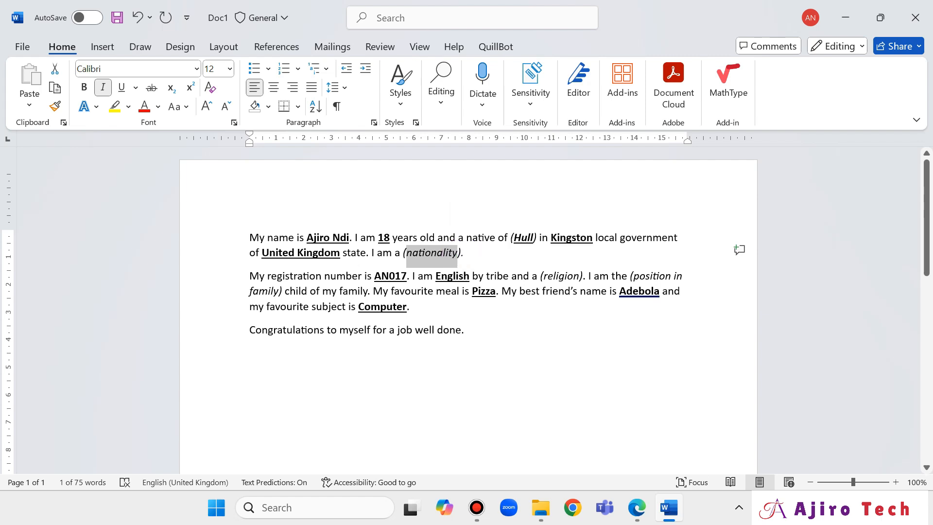
{"action": "type", "text": "England"}
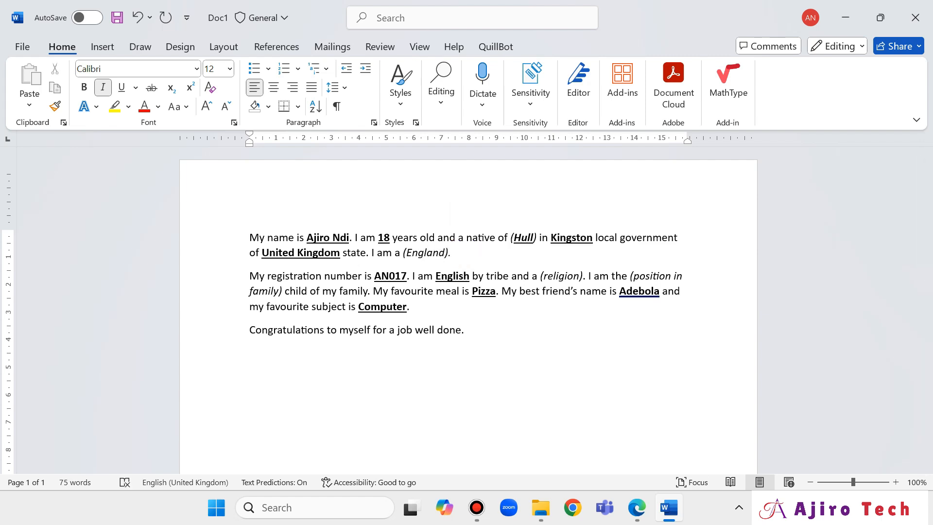
{"action": "key", "text": "ctrl+shift+Left"}
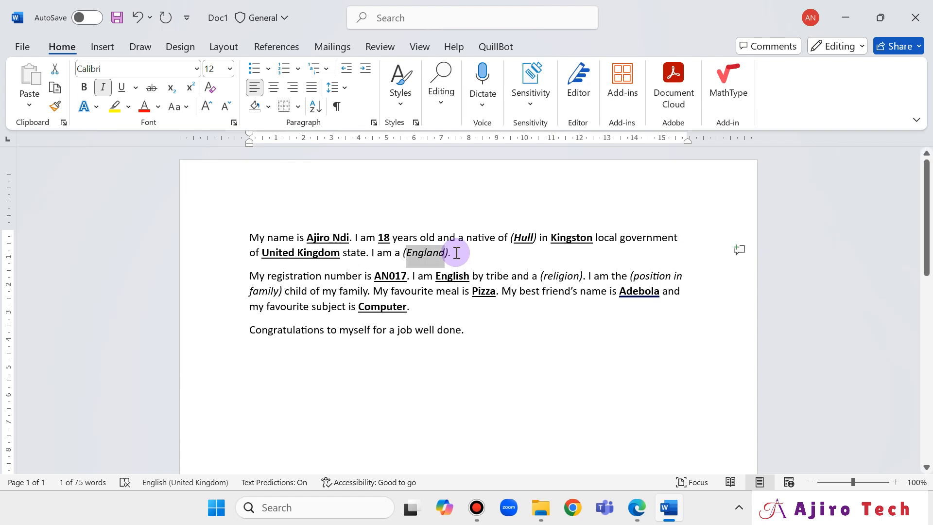
{"action": "left_click", "coordinate": [83, 87]}
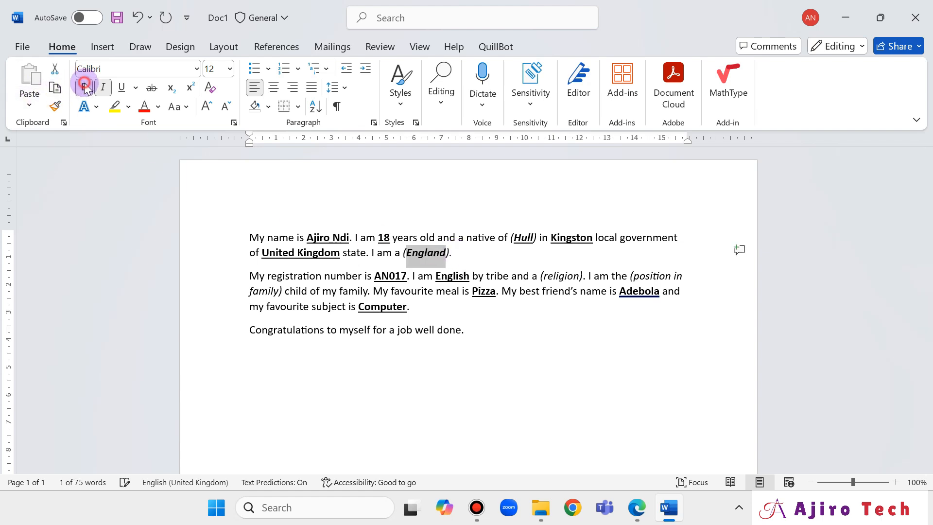
{"action": "left_click", "coordinate": [123, 87]}
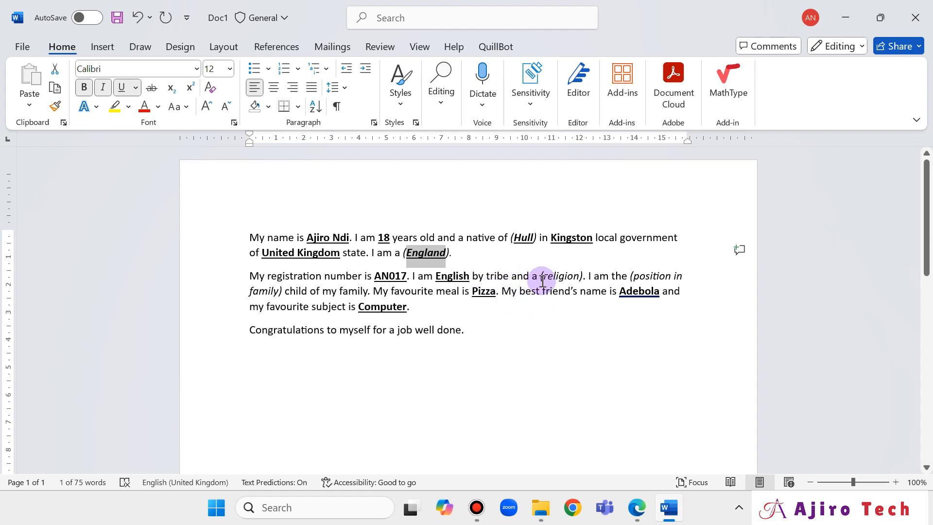
Replace the religion hint with bold underlined 'Islam', briefly checking the exam PDF.
{"action": "left_click_drag", "start_coordinate": [541, 277], "coordinate": [581, 278]}
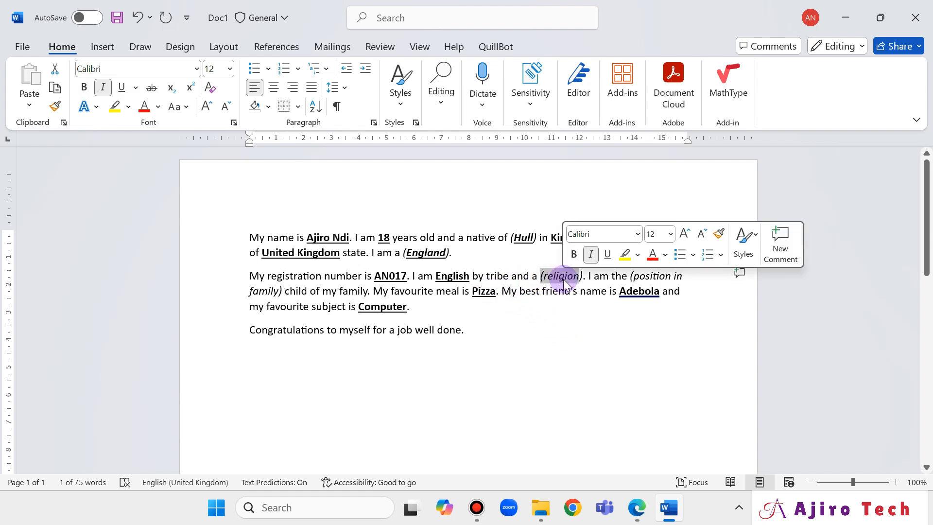
{"action": "left_click", "coordinate": [581, 281]}
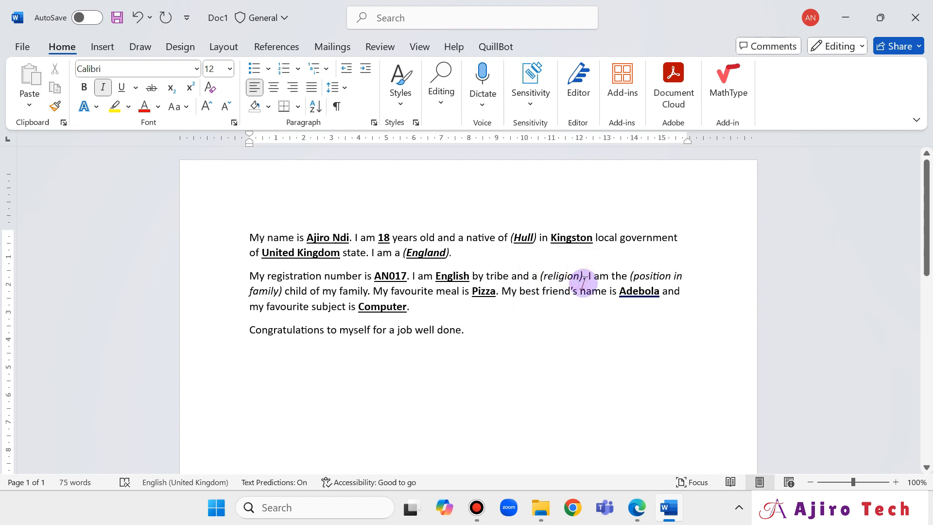
{"action": "key", "text": "shift+Left"}
{"action": "key", "text": "shift+Left"}
{"action": "key", "text": "shift+Left"}
{"action": "key", "text": "shift+Left"}
{"action": "key", "text": "shift+Left"}
{"action": "key", "text": "shift+Left"}
{"action": "key", "text": "shift+Left"}
{"action": "key", "text": "shift+Left"}
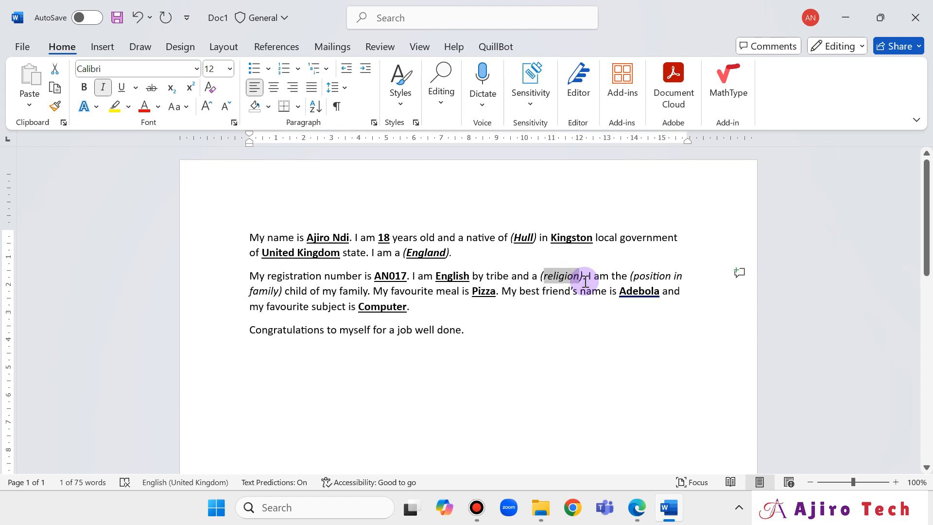
{"action": "type", "text": "Islam"}
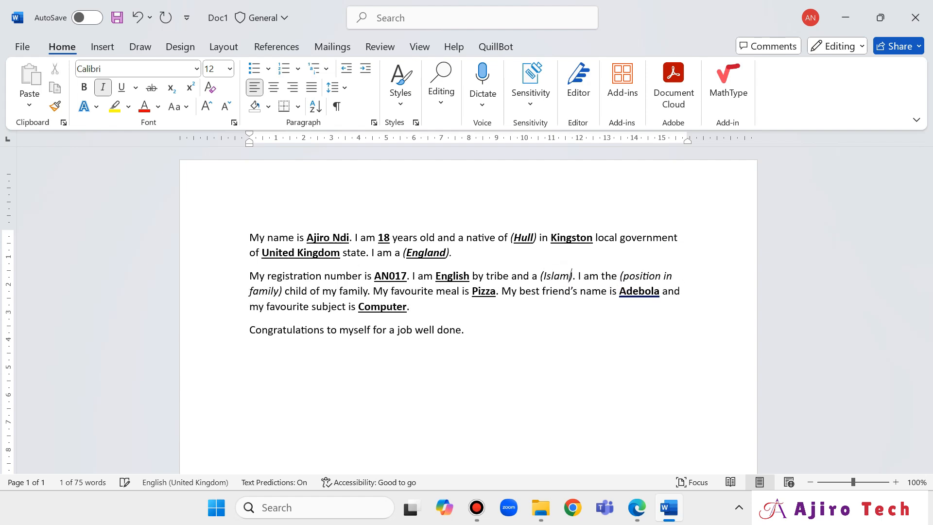
{"action": "key", "text": "shift+Left"}
{"action": "key", "text": "shift+Left"}
{"action": "key", "text": "shift+Left"}
{"action": "key", "text": "shift+Left"}
{"action": "key", "text": "shift+Left"}
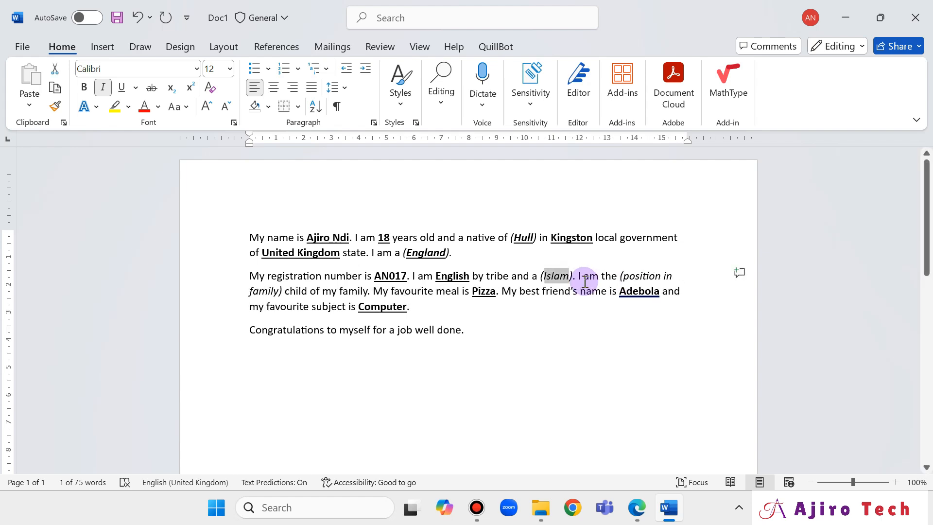
{"action": "left_click", "coordinate": [84, 87]}
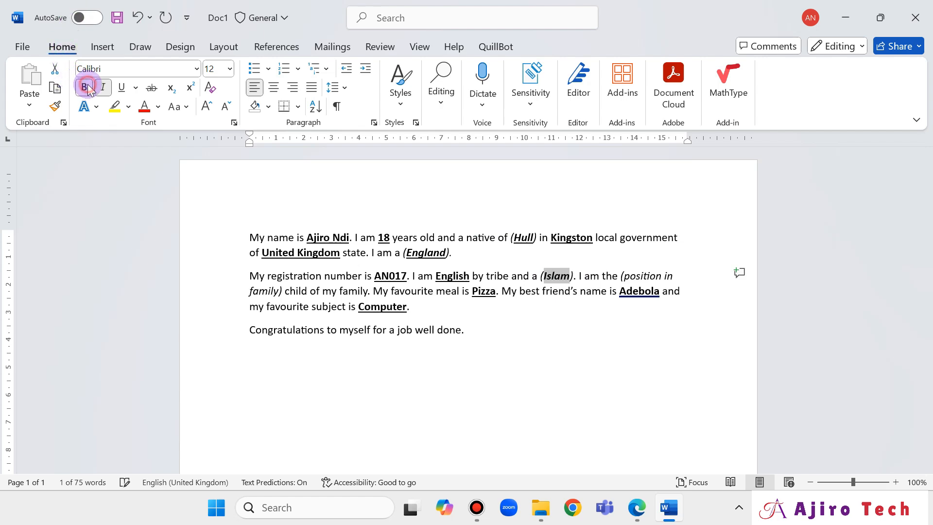
{"action": "left_click", "coordinate": [120, 88]}
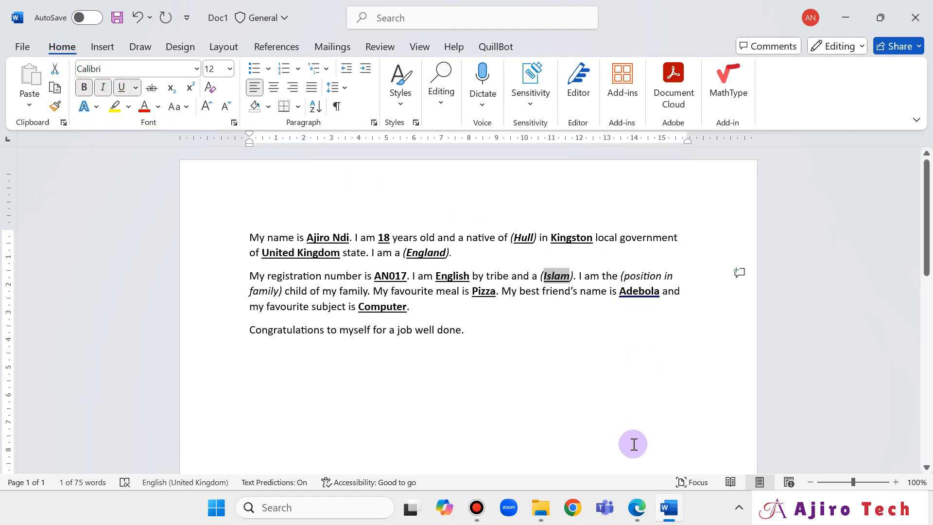
{"action": "left_click", "coordinate": [637, 508]}
{"action": "left_click", "coordinate": [638, 508]}
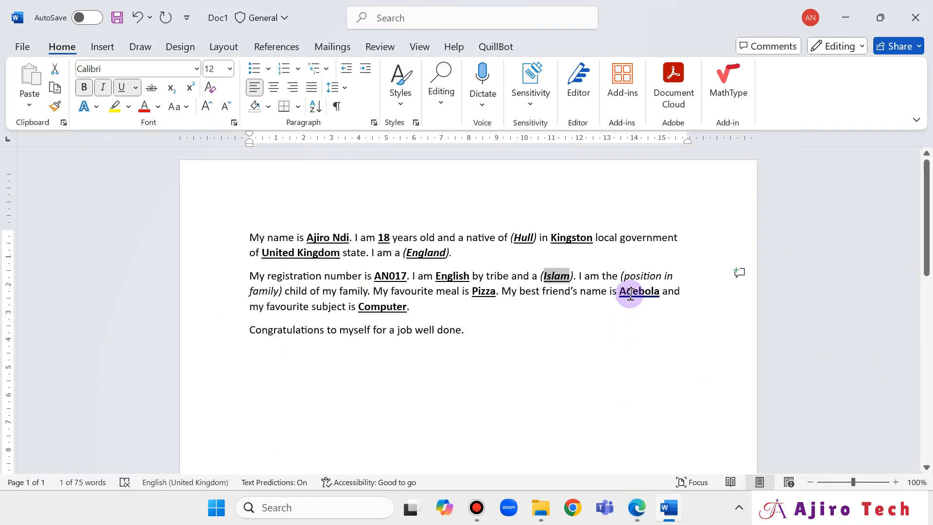
Replace the position-in-family hint with bold underlined '4th' and bring the exam PDF forward.
{"action": "left_click", "coordinate": [624, 275]}
{"action": "left_click_drag", "start_coordinate": [489, 286], "coordinate": [284, 301]}
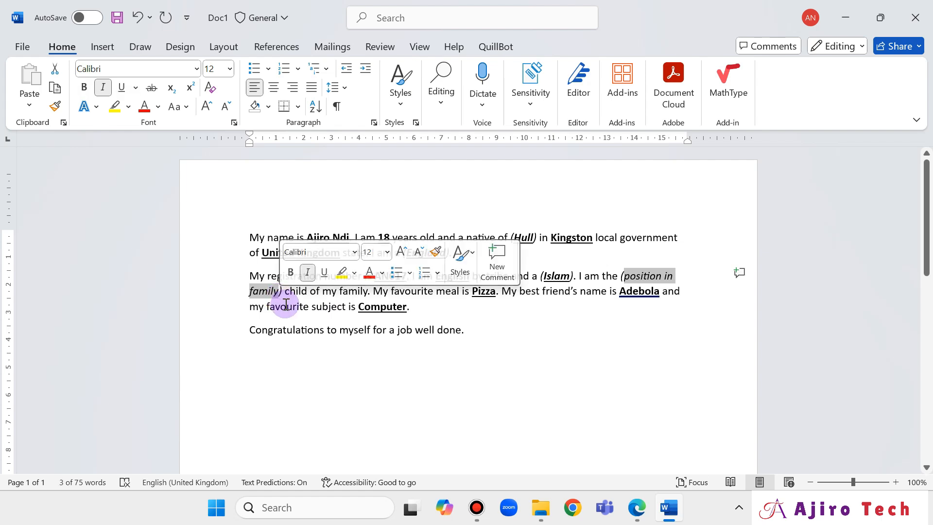
{"action": "type", "text": "4"}
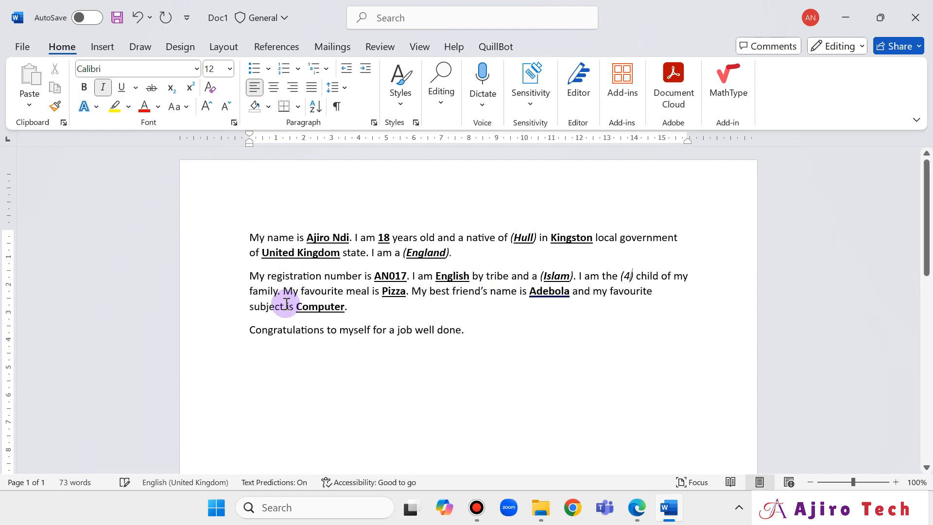
{"action": "type", "text": "th"}
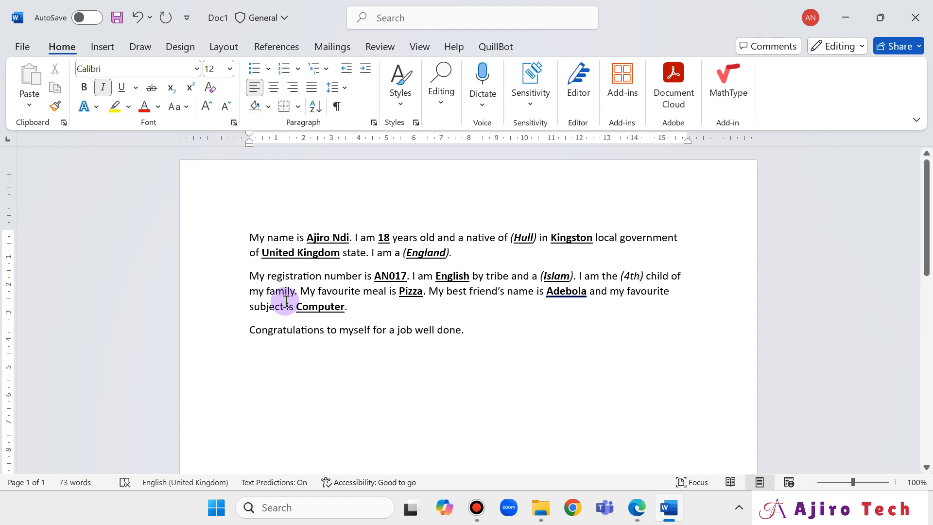
{"action": "key", "text": "shift+Left"}
{"action": "key", "text": "shift+Left"}
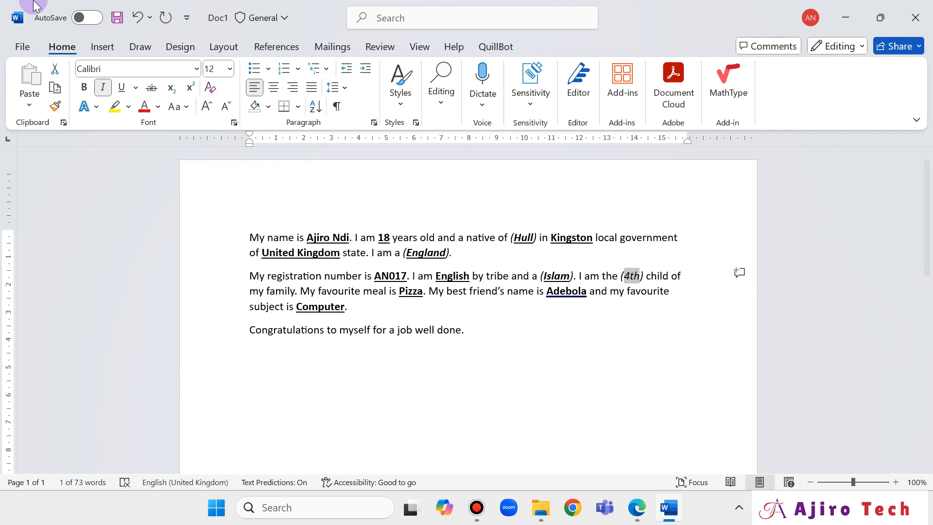
{"action": "left_click", "coordinate": [84, 88]}
{"action": "left_click", "coordinate": [121, 87]}
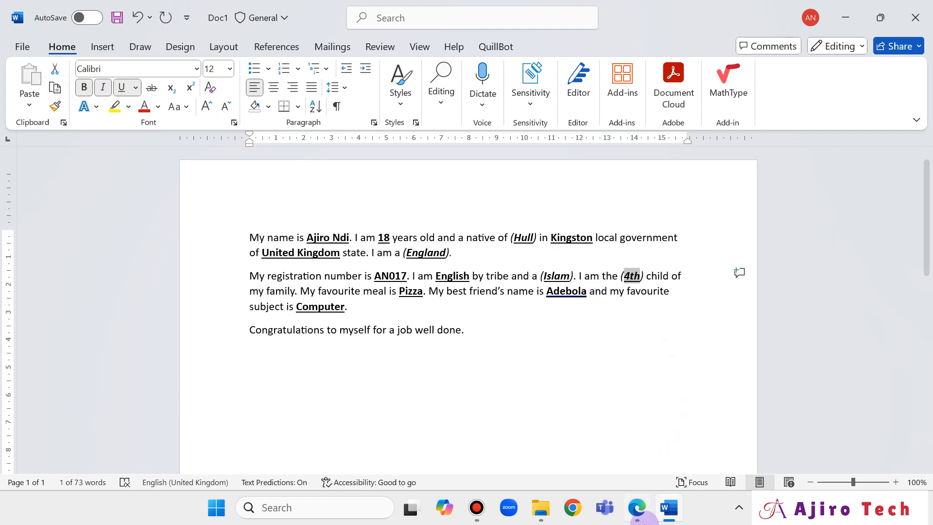
{"action": "left_click", "coordinate": [648, 519]}
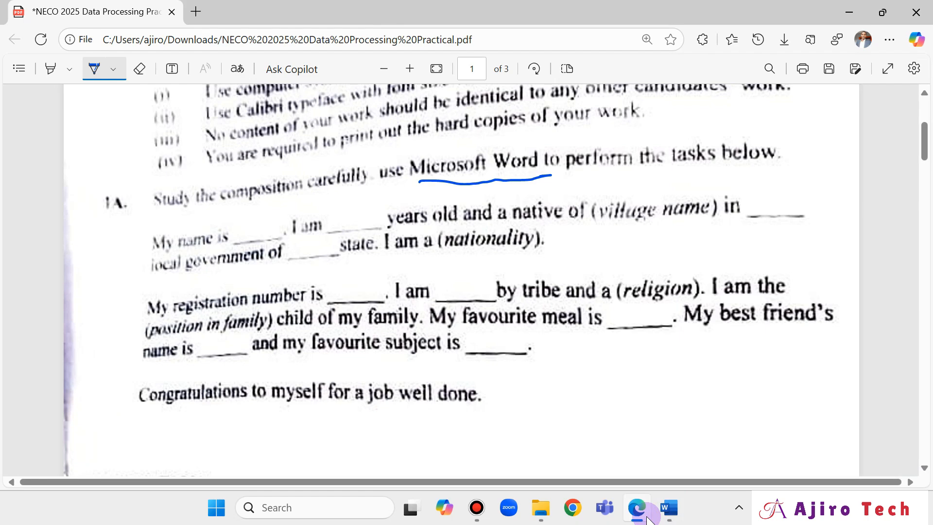
Return to the exam PDF and scroll down to the APPLICATION instructions list.
{"action": "left_click", "coordinate": [648, 519]}
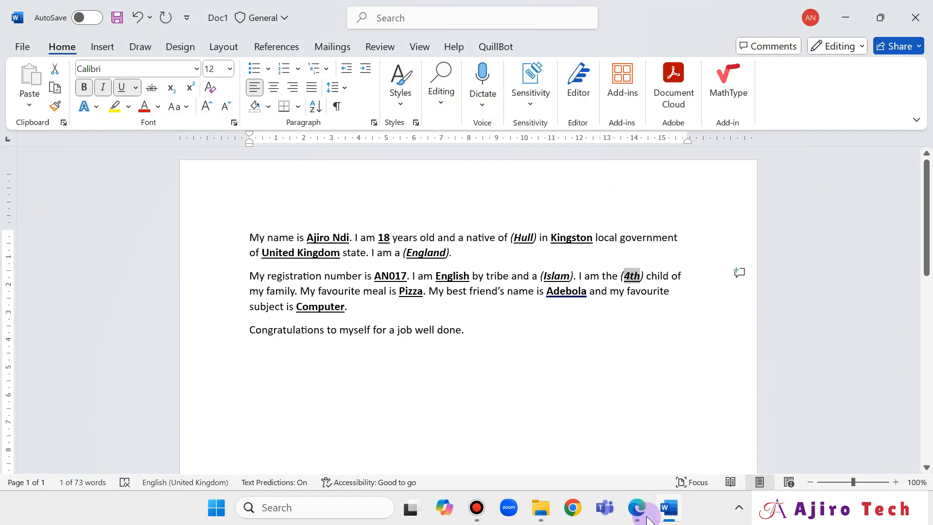
{"action": "left_click", "coordinate": [648, 519]}
{"action": "scroll", "coordinate": [632, 350], "scroll_direction": "up", "scroll_amount": 5}
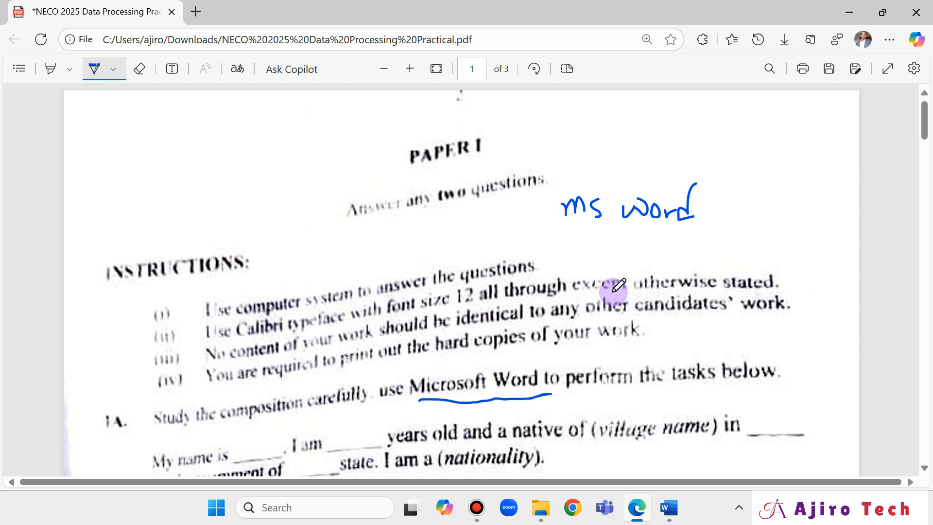
{"action": "scroll", "coordinate": [617, 243], "scroll_direction": "down", "scroll_amount": 3}
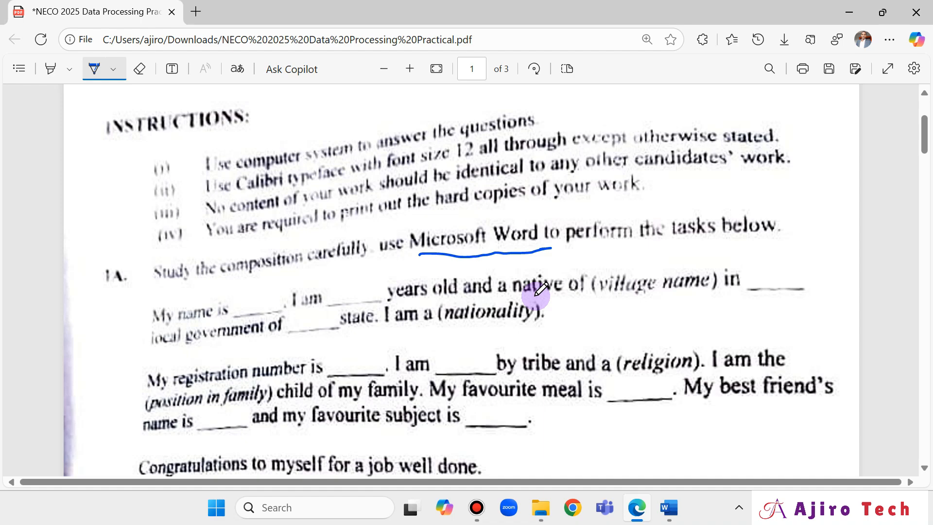
{"action": "scroll", "coordinate": [646, 410], "scroll_direction": "down", "scroll_amount": 7}
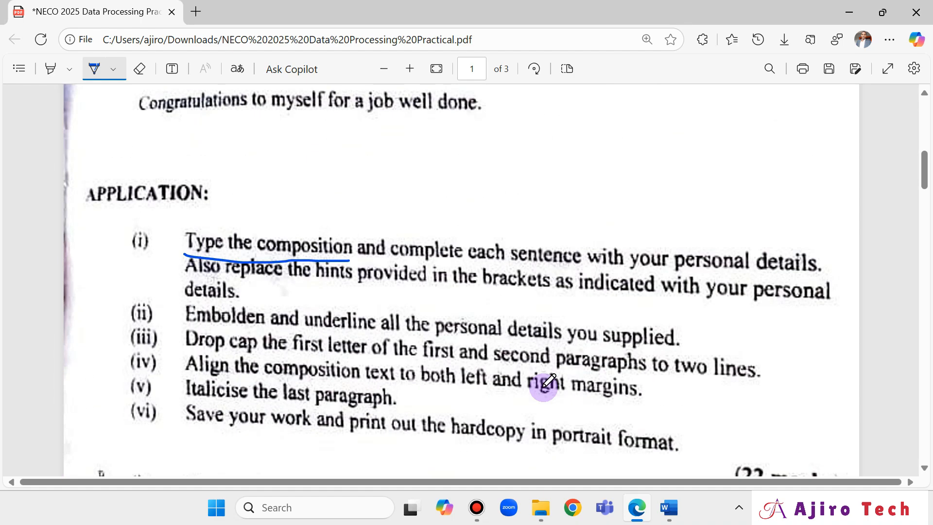
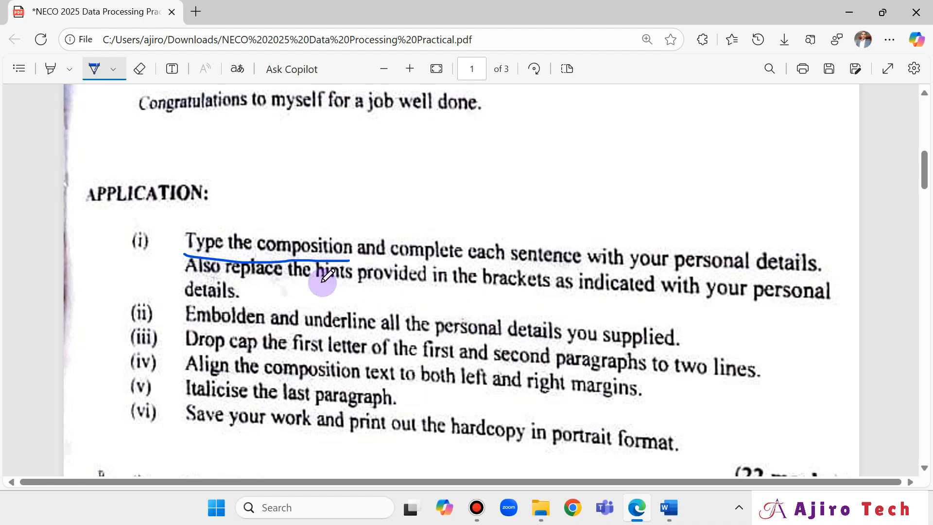
Scroll through the exam PDF to reread the APPLICATION tasks.
{"action": "scroll", "coordinate": [678, 330], "scroll_direction": "up", "scroll_amount": 5}
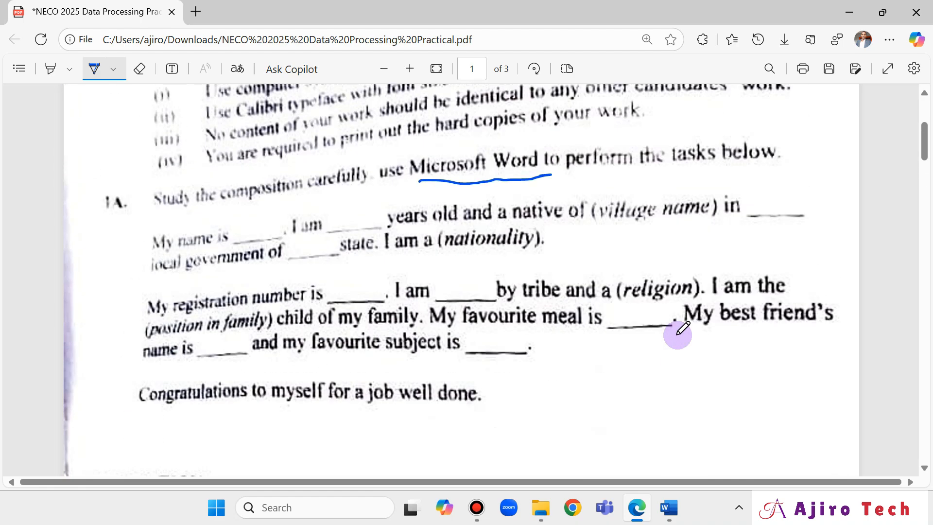
{"action": "scroll", "coordinate": [678, 334], "scroll_direction": "up", "scroll_amount": 3}
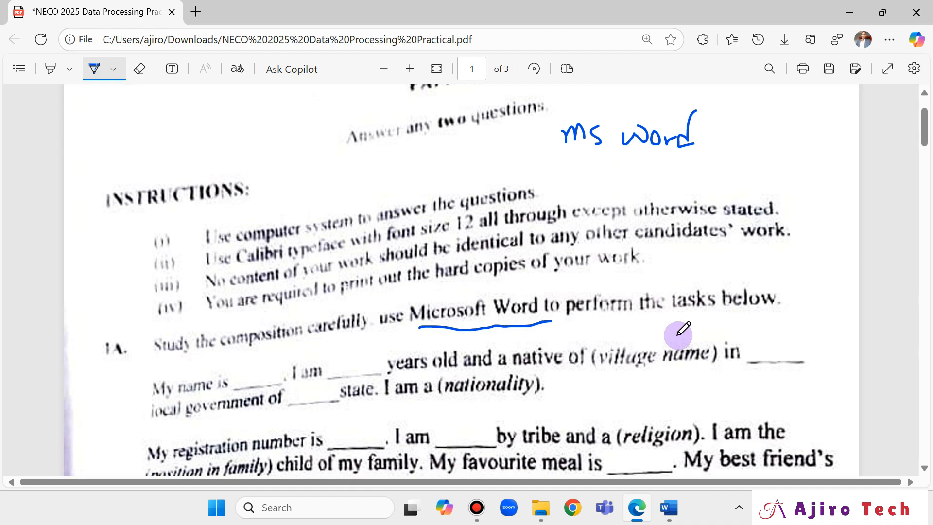
{"action": "scroll", "coordinate": [678, 335], "scroll_direction": "down", "scroll_amount": 9}
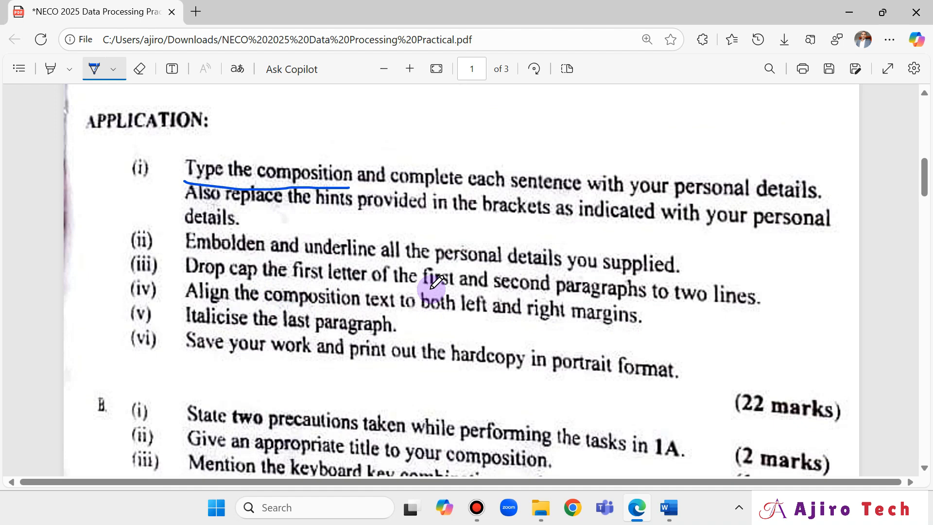
Place the insertion point at the start of the composition's first paragraph, checking the exam PDF.
{"action": "left_click", "coordinate": [668, 518]}
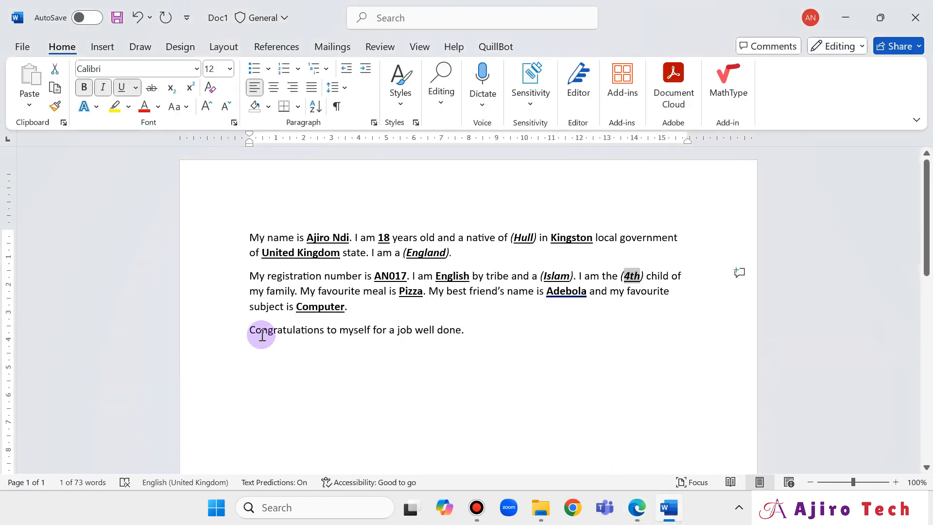
{"action": "left_click", "coordinate": [249, 239]}
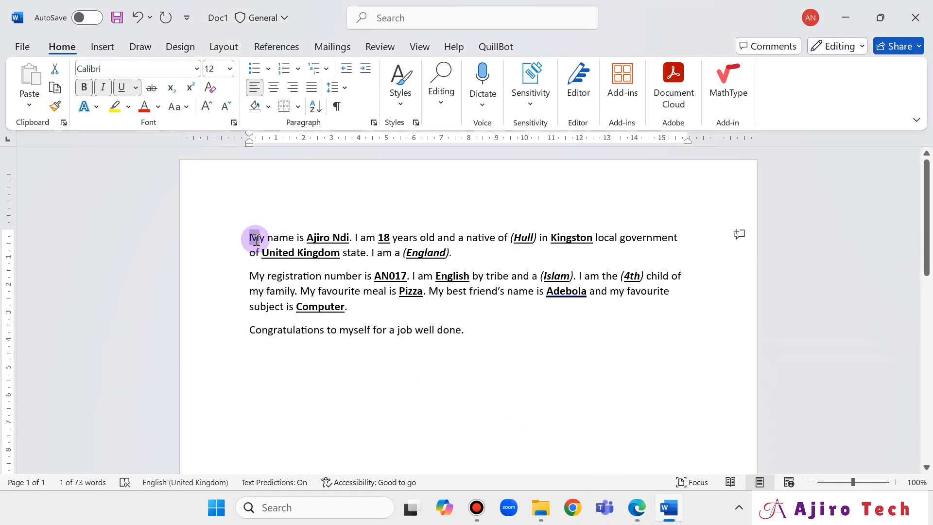
{"action": "left_click", "coordinate": [635, 510]}
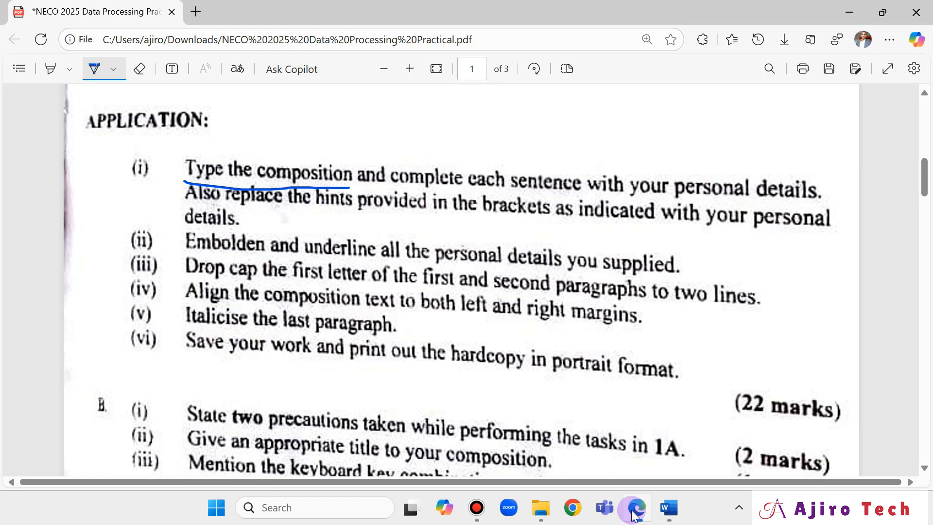
{"action": "left_click", "coordinate": [634, 515]}
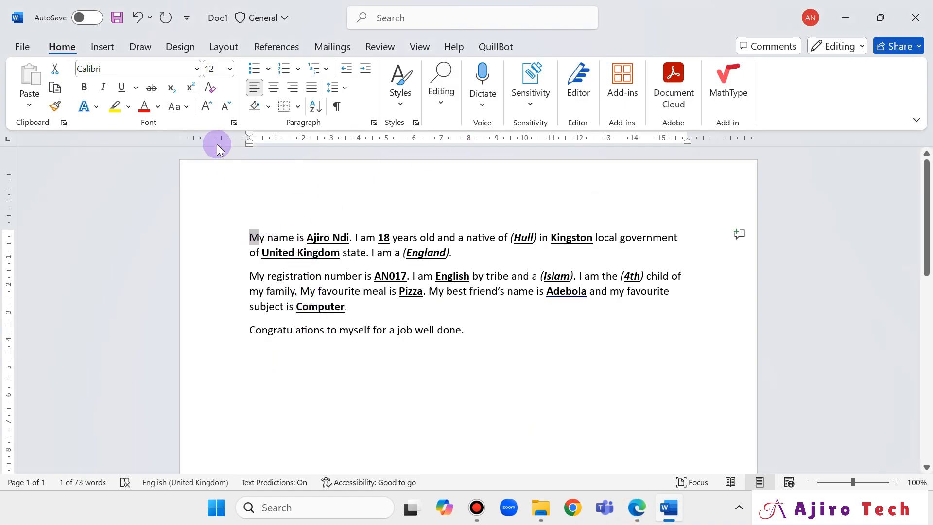
Give the first paragraph's opening M a Dropped drop cap spanning 2 lines.
{"action": "left_click", "coordinate": [103, 47]}
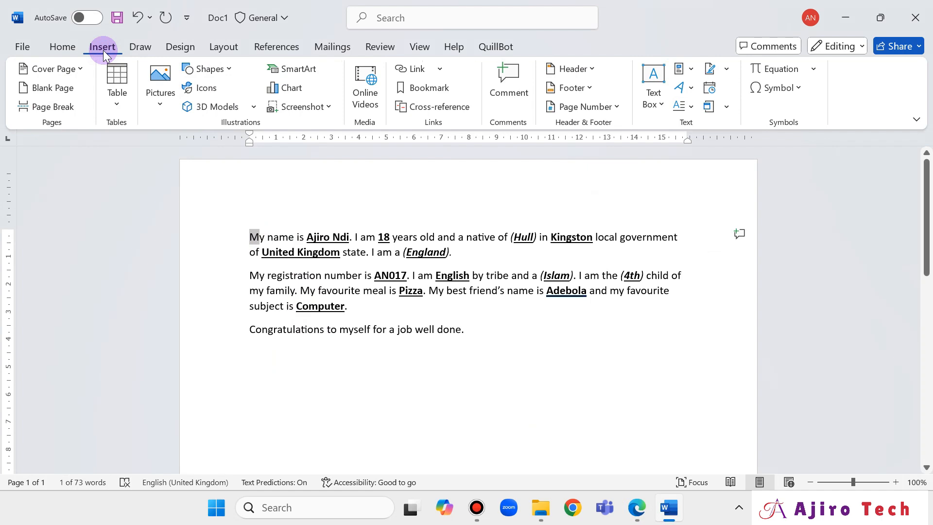
{"action": "left_click", "coordinate": [693, 89]}
{"action": "left_click", "coordinate": [694, 91]}
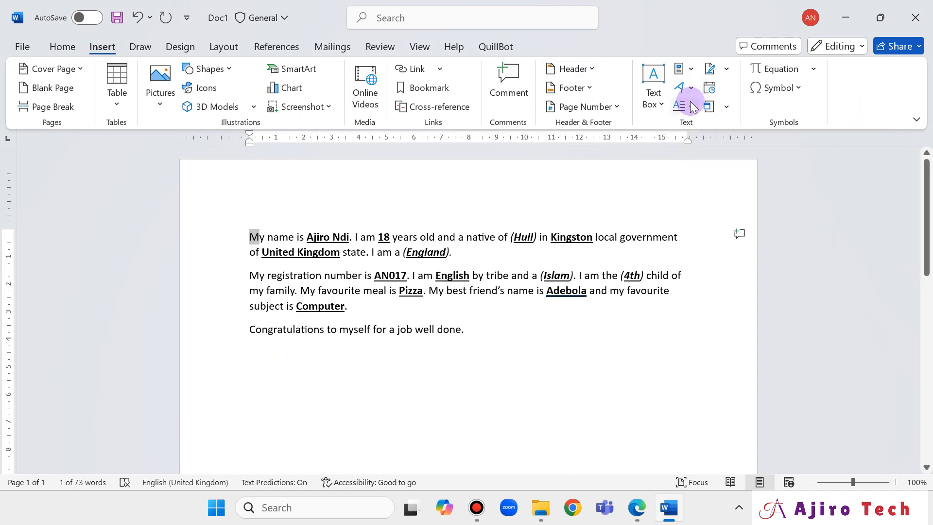
{"action": "left_click", "coordinate": [692, 106]}
{"action": "left_click", "coordinate": [692, 107]}
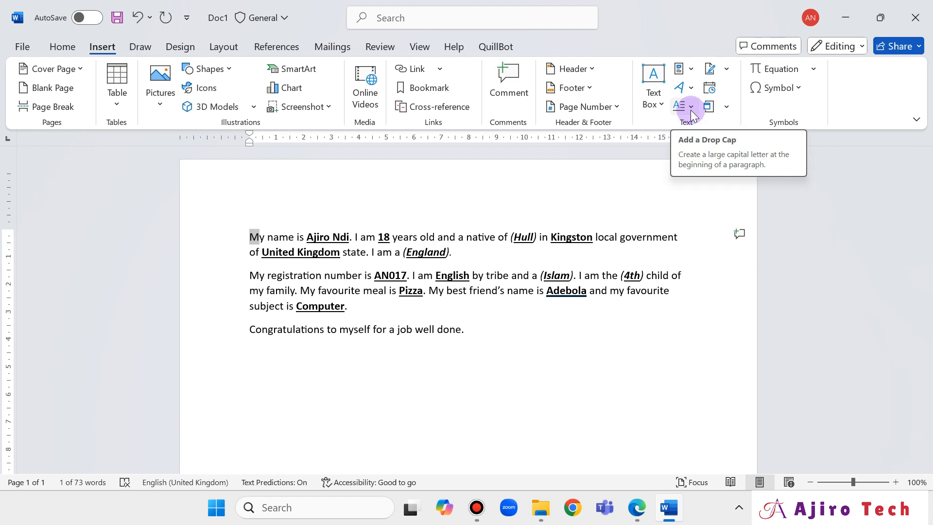
{"action": "left_click", "coordinate": [692, 108]}
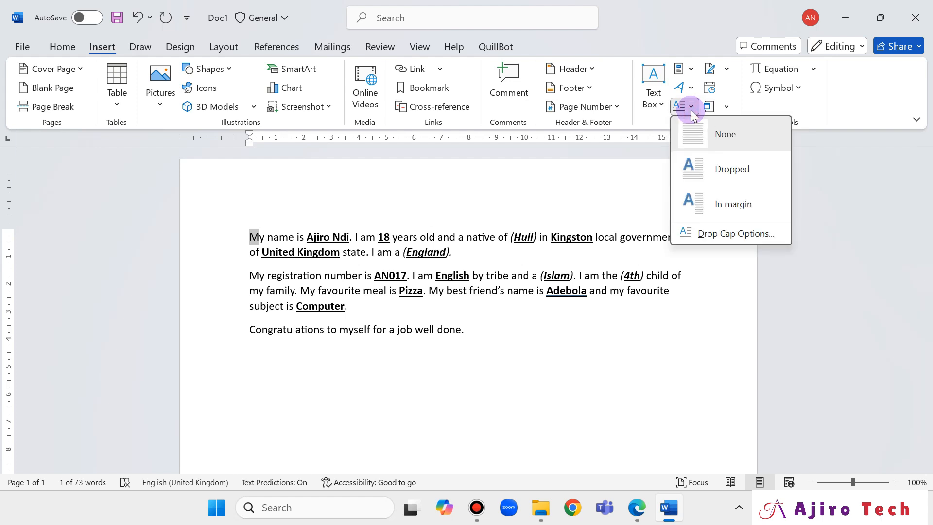
{"action": "left_click", "coordinate": [723, 237]}
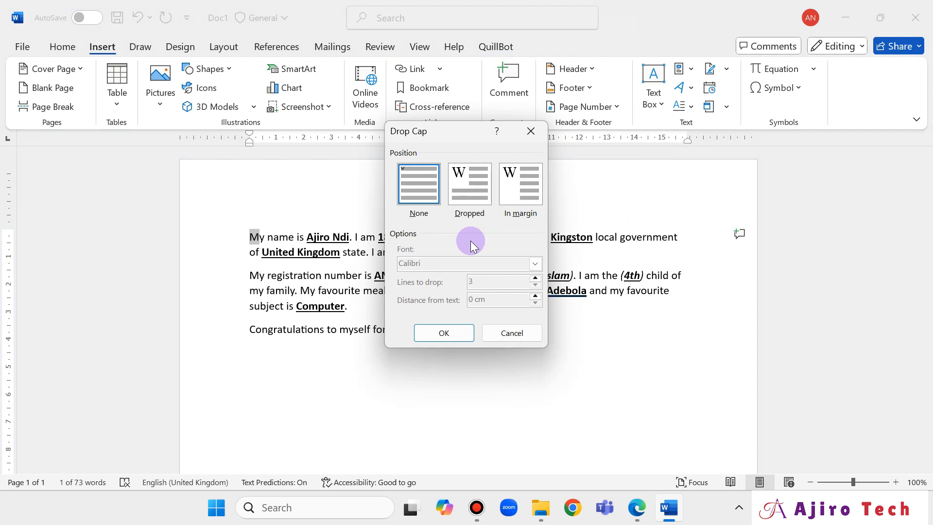
{"action": "left_click", "coordinate": [470, 192]}
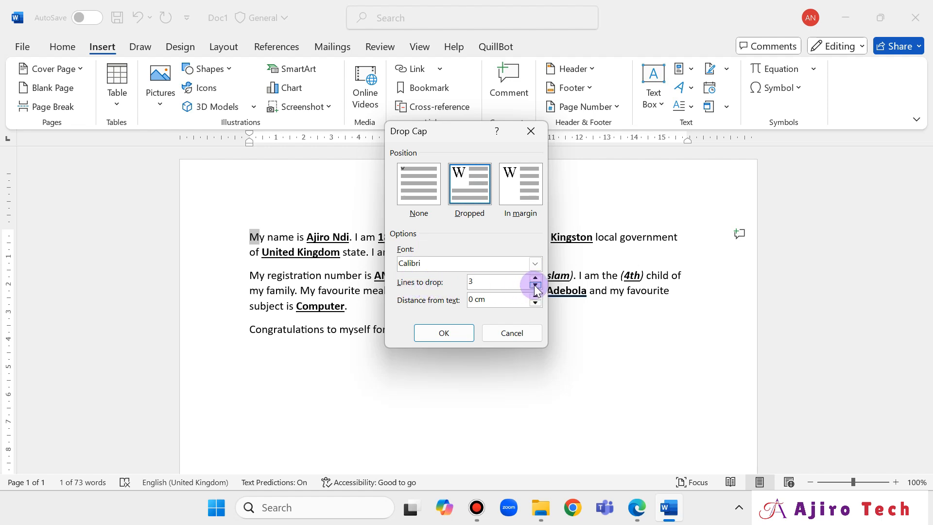
{"action": "left_click", "coordinate": [453, 334]}
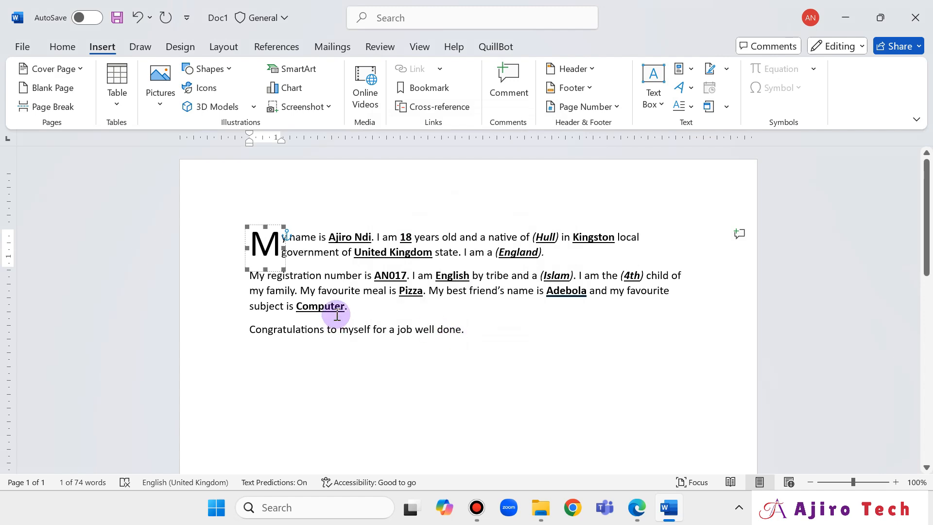
{"action": "left_click", "coordinate": [331, 281]}
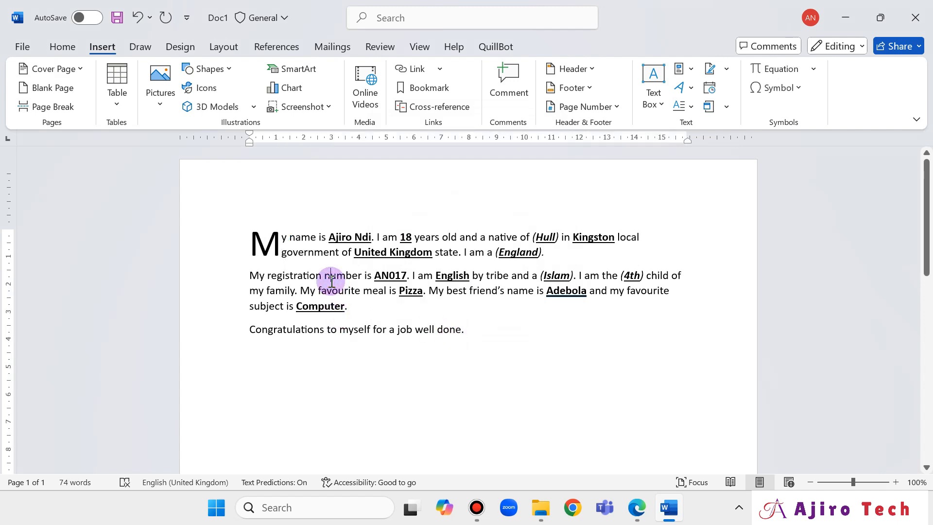
Select the first letter of the second paragraph, glancing back at the exam PDF.
{"action": "left_click", "coordinate": [636, 508]}
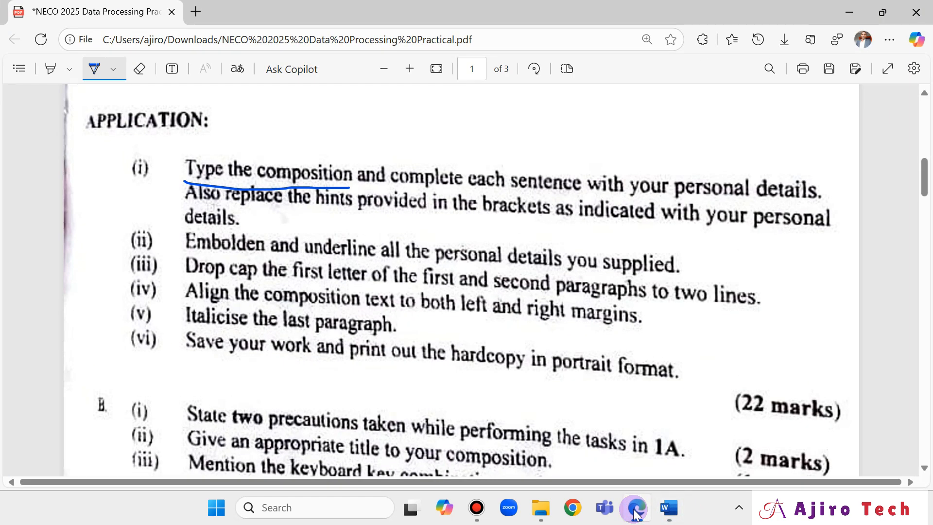
{"action": "left_click", "coordinate": [635, 510]}
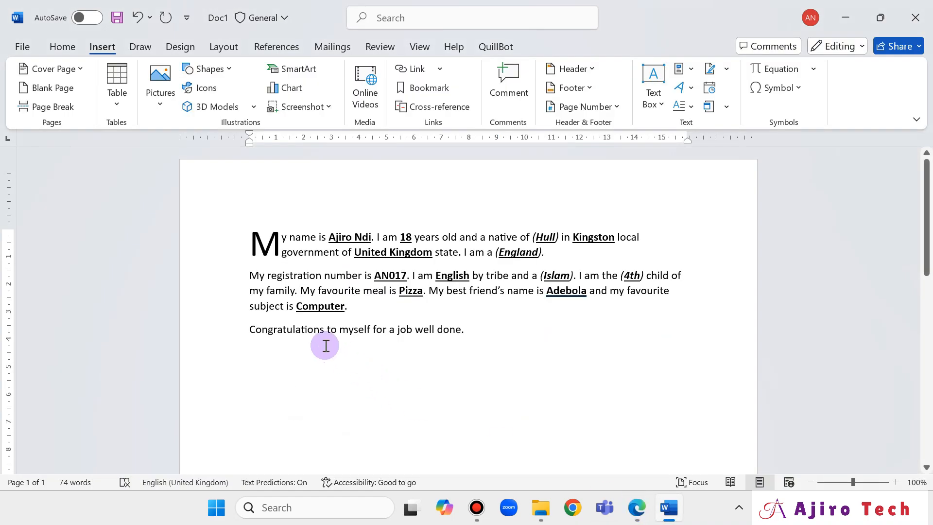
{"action": "left_click_drag", "start_coordinate": [250, 276], "coordinate": [259, 275]}
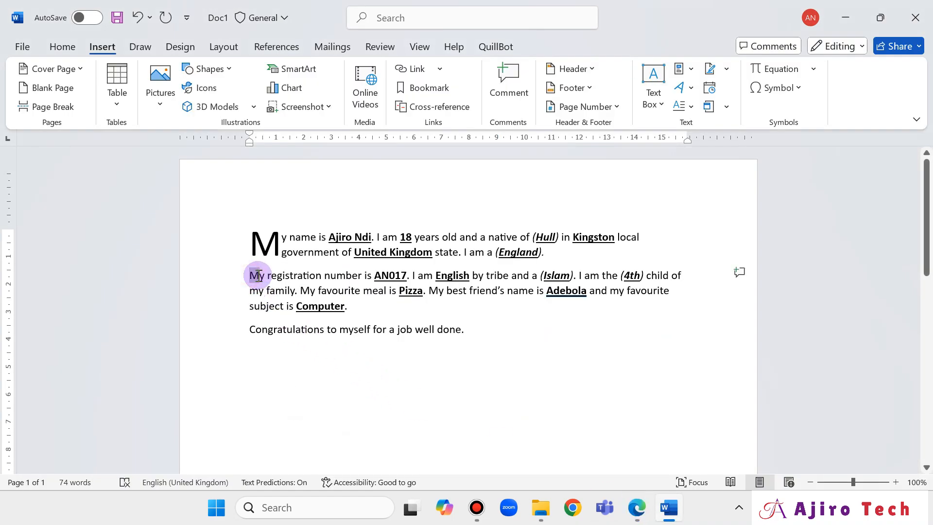
{"action": "left_click", "coordinate": [637, 508]}
{"action": "scroll", "coordinate": [569, 377], "scroll_direction": "up", "scroll_amount": 10}
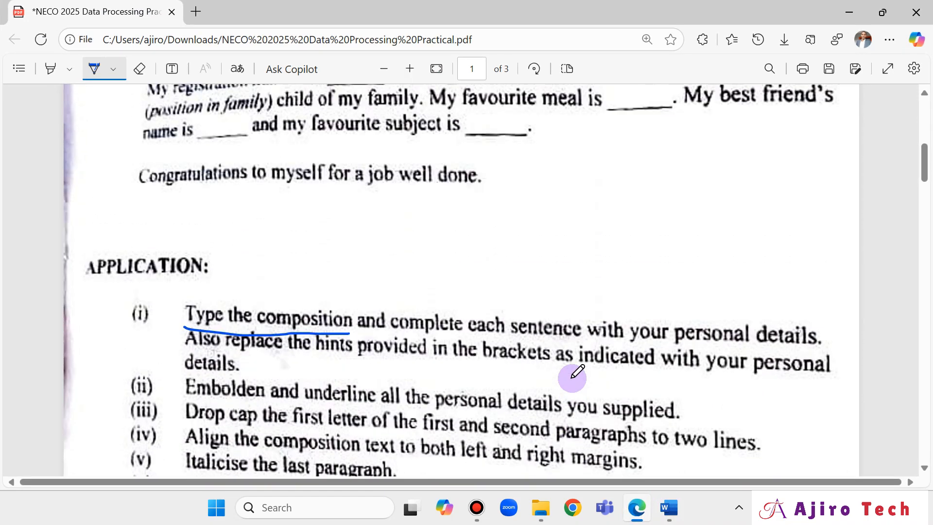
{"action": "scroll", "coordinate": [576, 373], "scroll_direction": "down", "scroll_amount": 8}
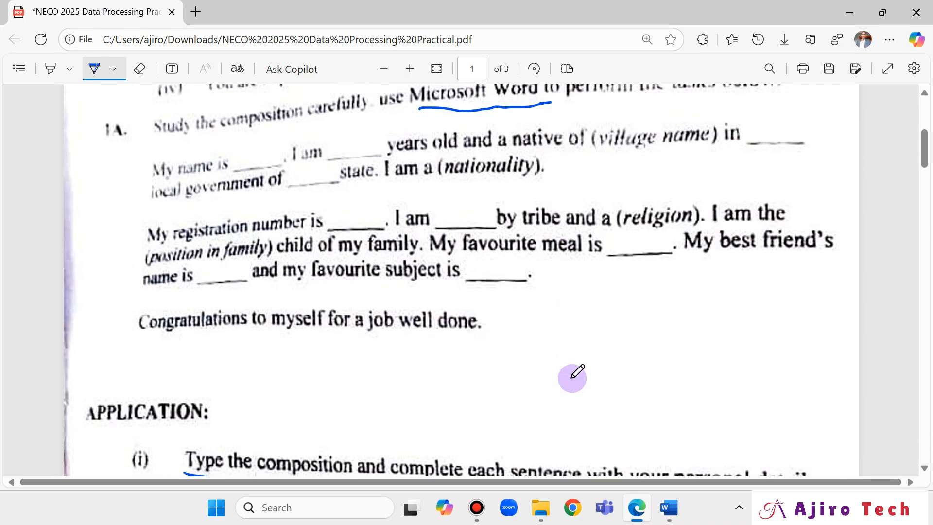
{"action": "scroll", "coordinate": [576, 373], "scroll_direction": "down", "scroll_amount": 1}
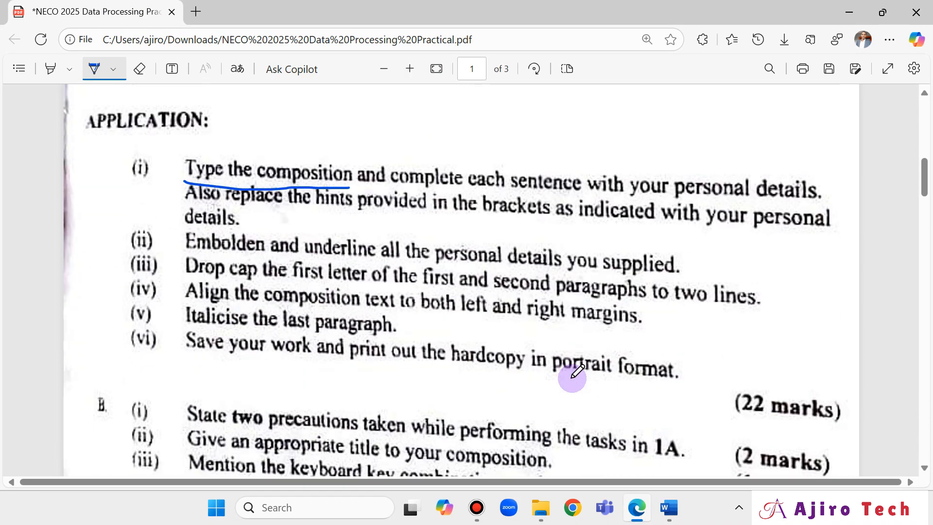
{"action": "left_click", "coordinate": [669, 508]}
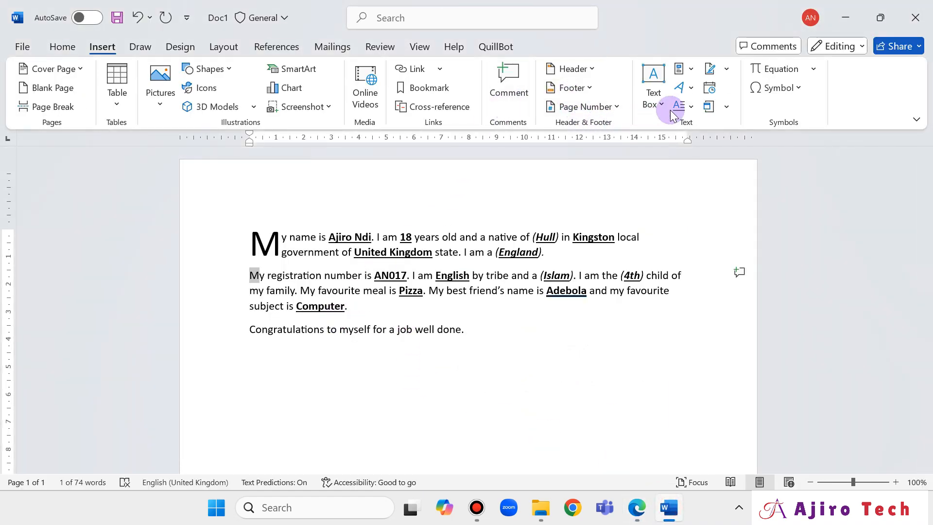
Apply a two-line Dropped drop cap to the second paragraph, then review the exam PDF.
{"action": "left_click", "coordinate": [697, 110]}
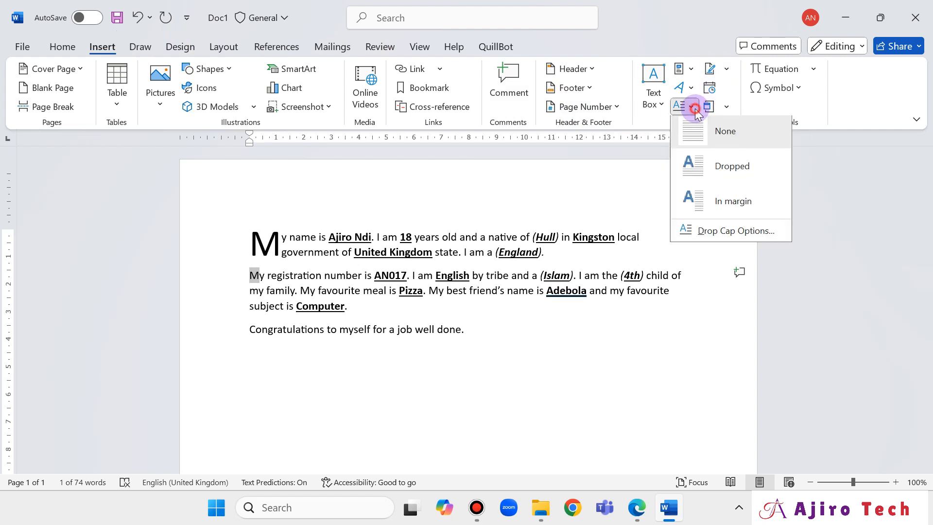
{"action": "left_click", "coordinate": [725, 237]}
{"action": "left_click", "coordinate": [470, 184]}
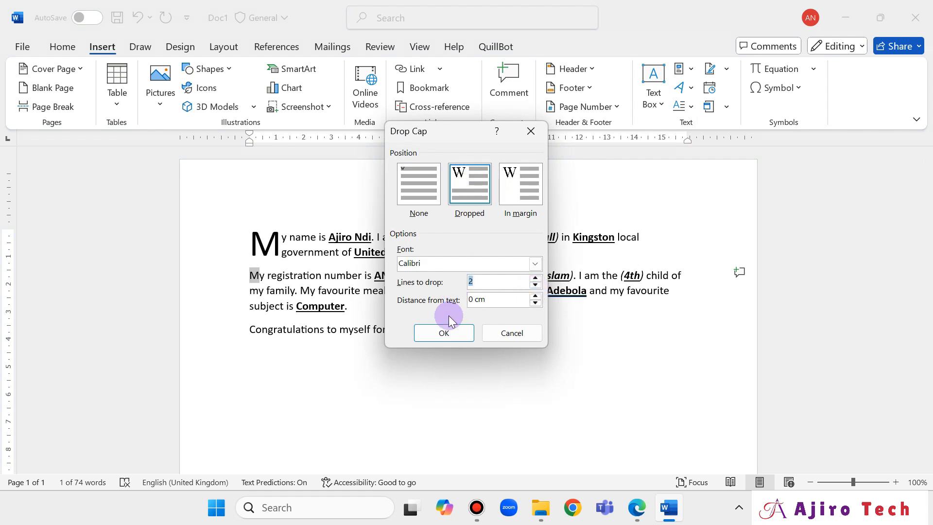
{"action": "left_click", "coordinate": [444, 332]}
{"action": "left_click", "coordinate": [581, 396]}
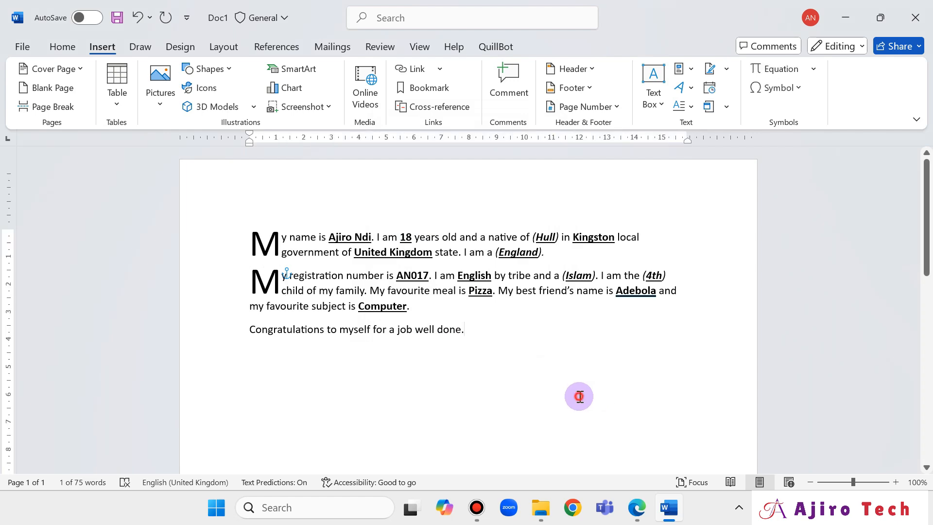
{"action": "left_click", "coordinate": [637, 507]}
{"action": "scroll", "coordinate": [606, 324], "scroll_direction": "down", "scroll_amount": 6}
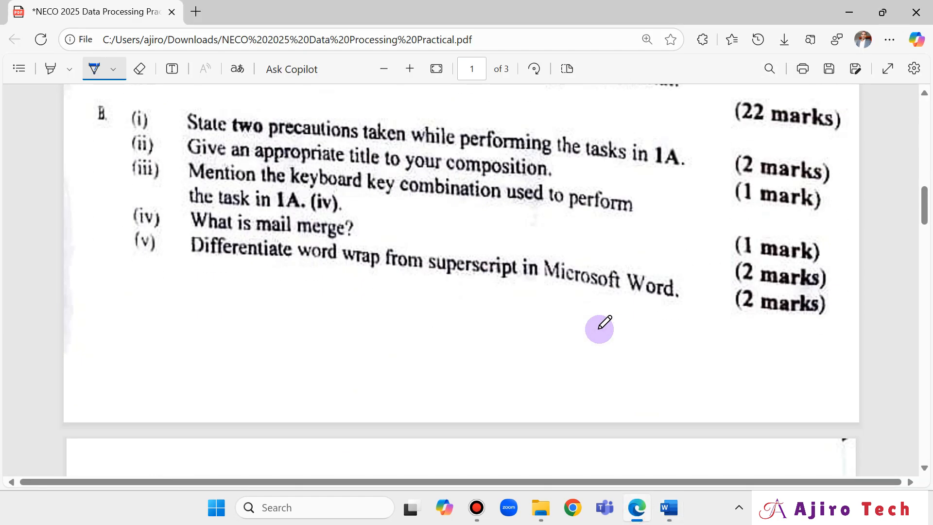
{"action": "scroll", "coordinate": [605, 323], "scroll_direction": "up", "scroll_amount": 5}
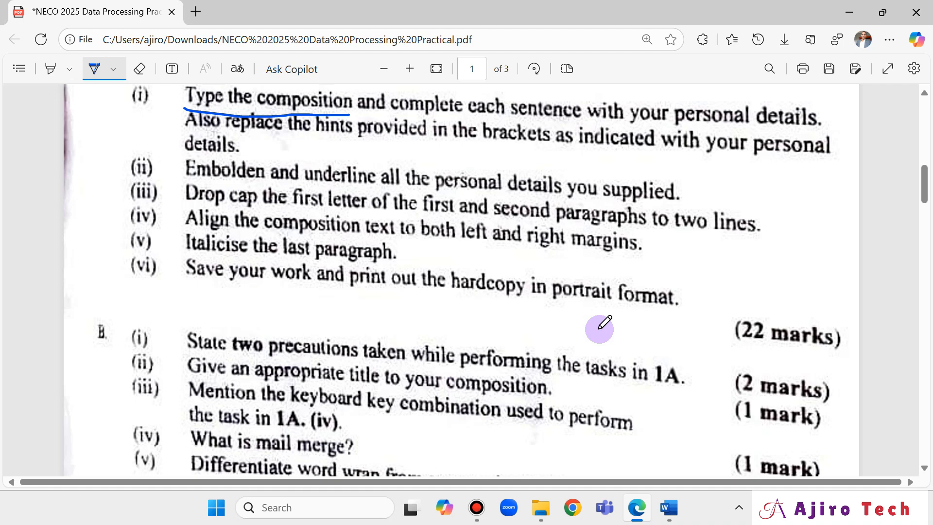
Justify all three composition paragraphs to both margins, then check the exam PDF's tasks.
{"action": "left_click", "coordinate": [669, 507]}
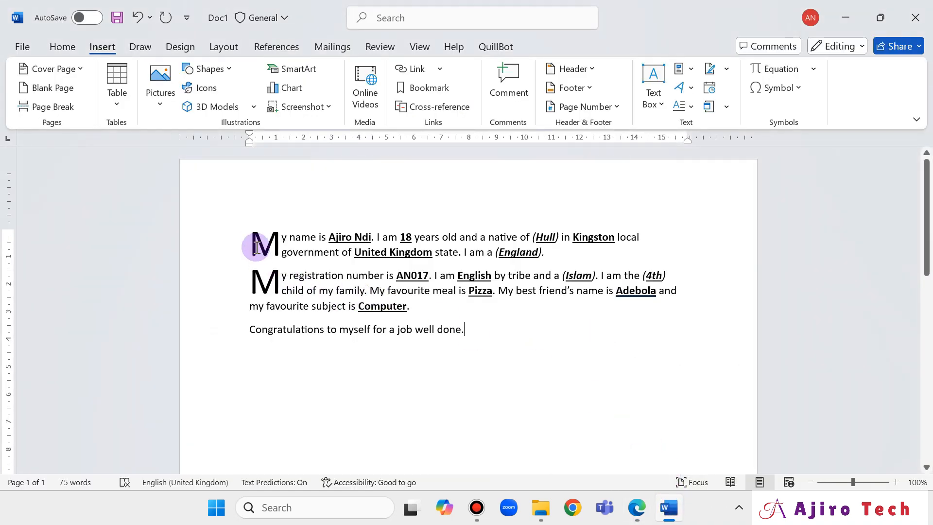
{"action": "left_click_drag", "start_coordinate": [254, 242], "coordinate": [478, 335]}
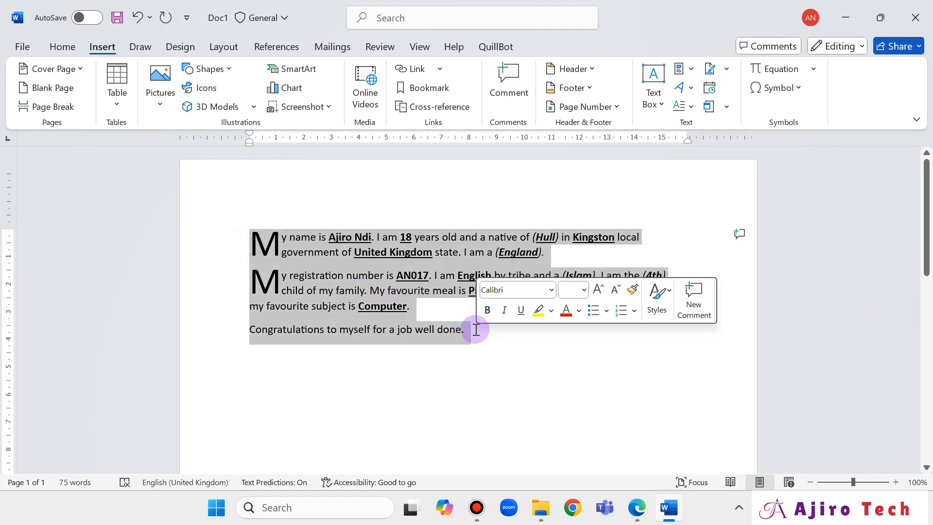
{"action": "left_click", "coordinate": [76, 53]}
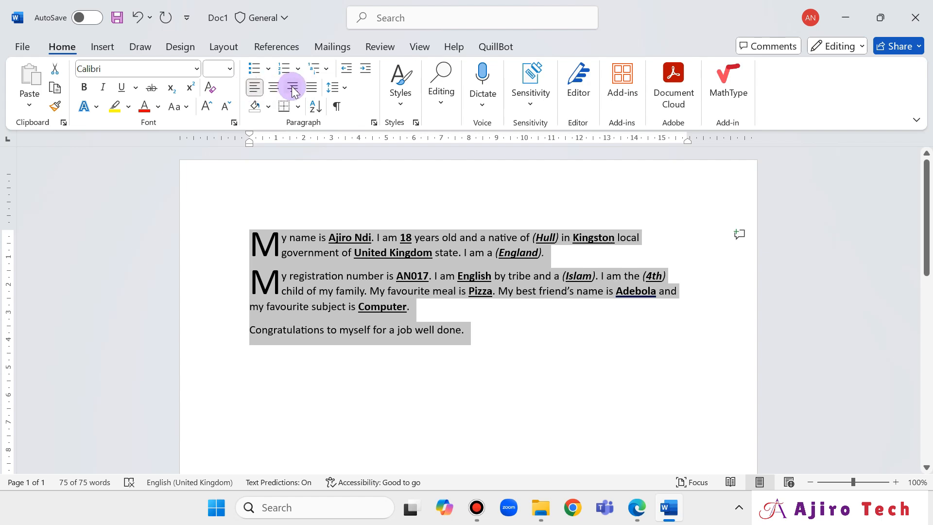
{"action": "left_click", "coordinate": [312, 89]}
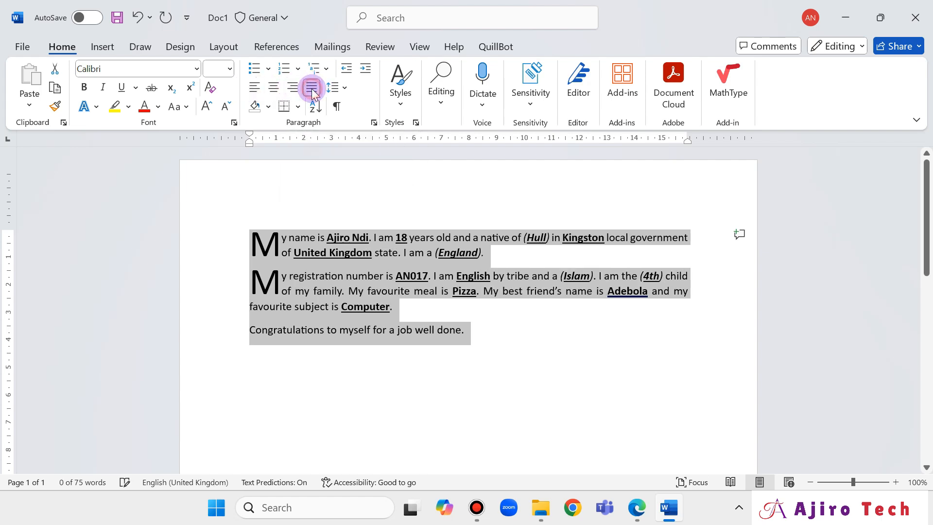
{"action": "left_click", "coordinate": [633, 518]}
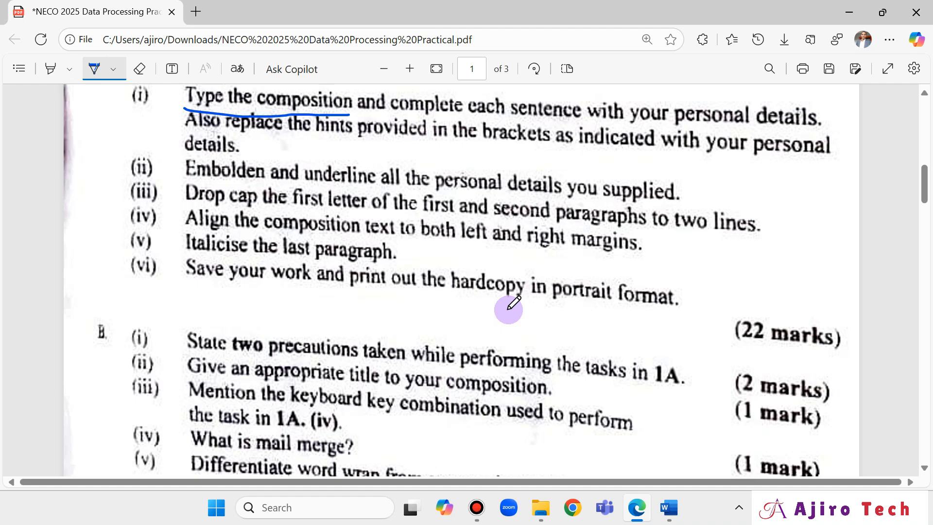
Italicise the closing 'Congratulations to myself for a job well done.' paragraph.
{"action": "left_click", "coordinate": [669, 506]}
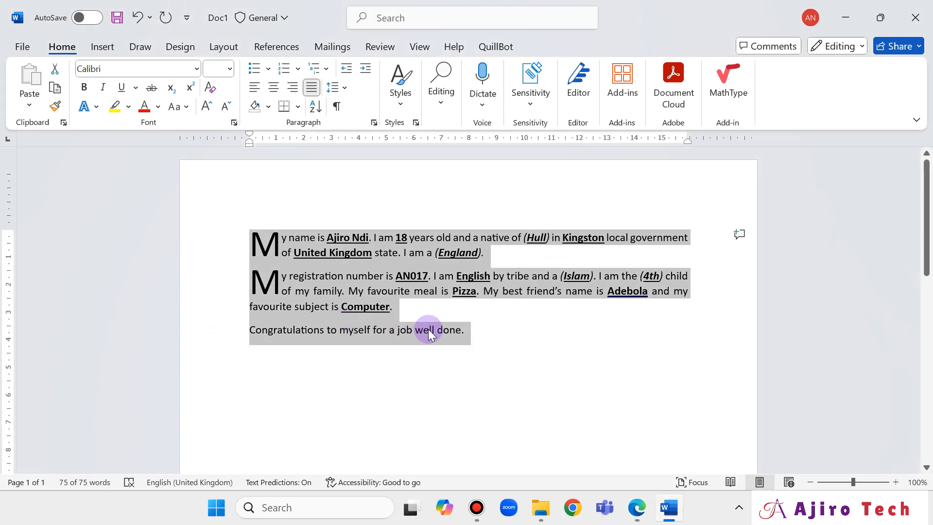
{"action": "left_click", "coordinate": [429, 334]}
{"action": "left_click_drag", "start_coordinate": [470, 330], "coordinate": [278, 333]}
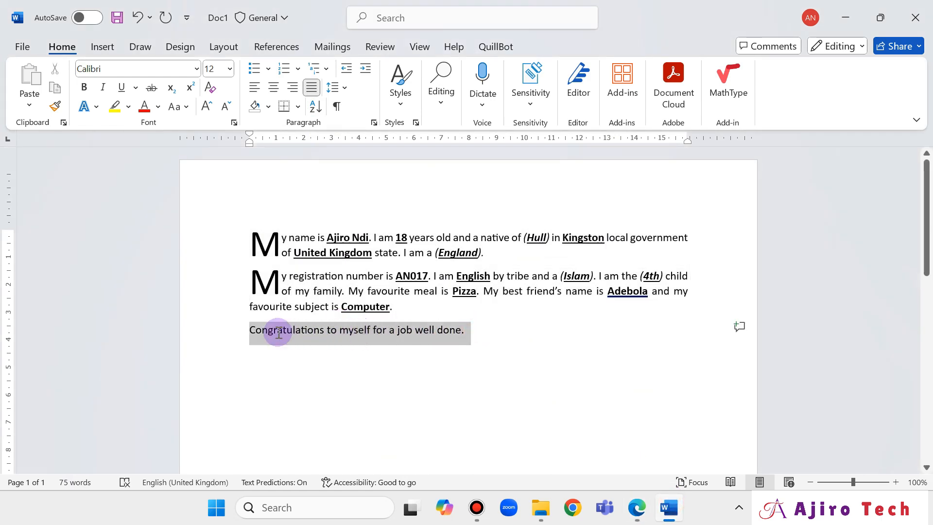
{"action": "left_click", "coordinate": [104, 88]}
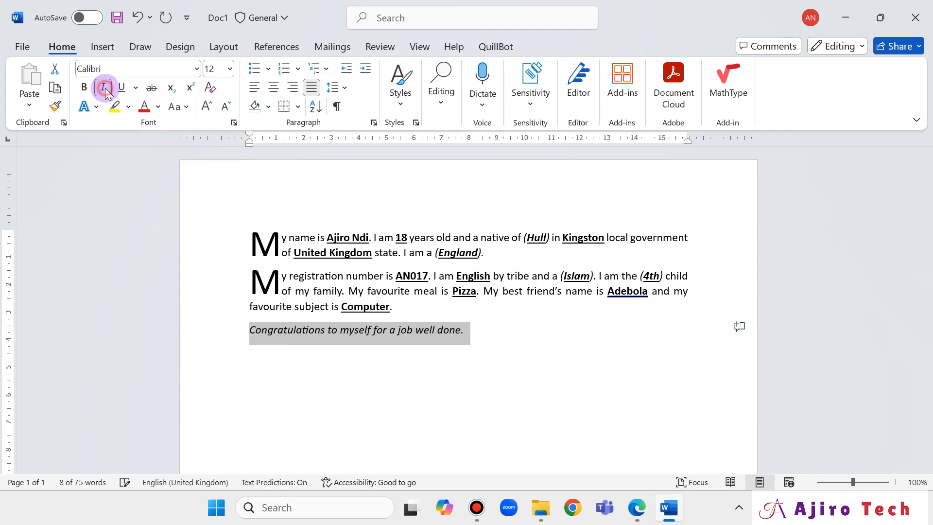
Compare against the exam PDF and add blank lines between the composition's paragraphs.
{"action": "left_click", "coordinate": [638, 508]}
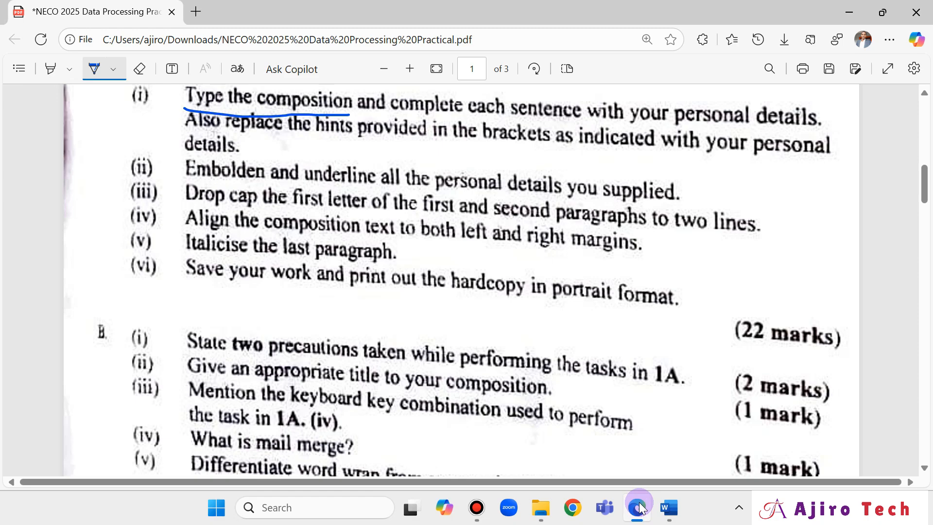
{"action": "scroll", "coordinate": [742, 326], "scroll_direction": "up", "scroll_amount": 10}
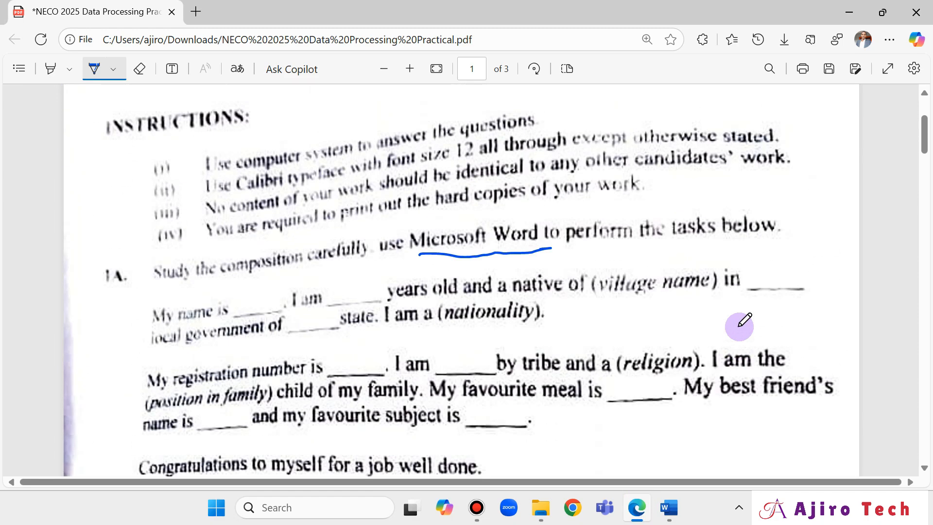
{"action": "left_click", "coordinate": [675, 503]}
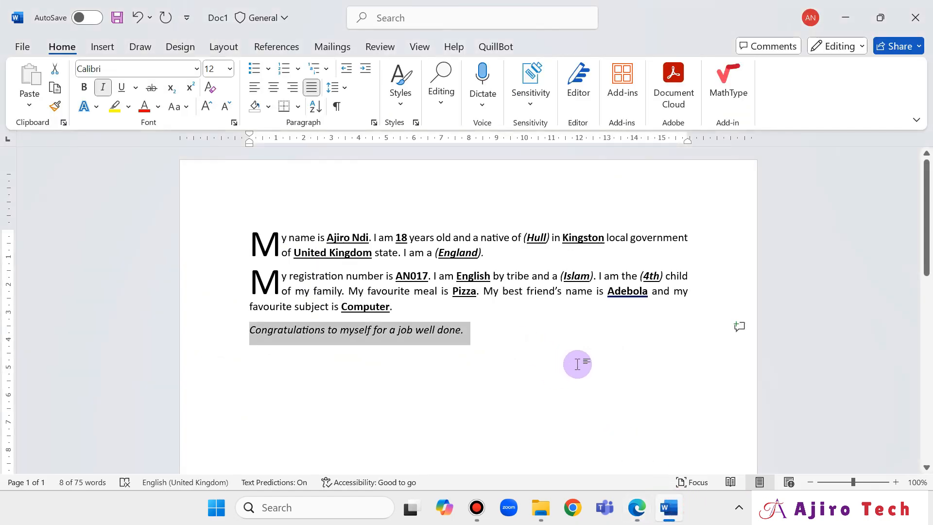
{"action": "left_click", "coordinate": [636, 508]}
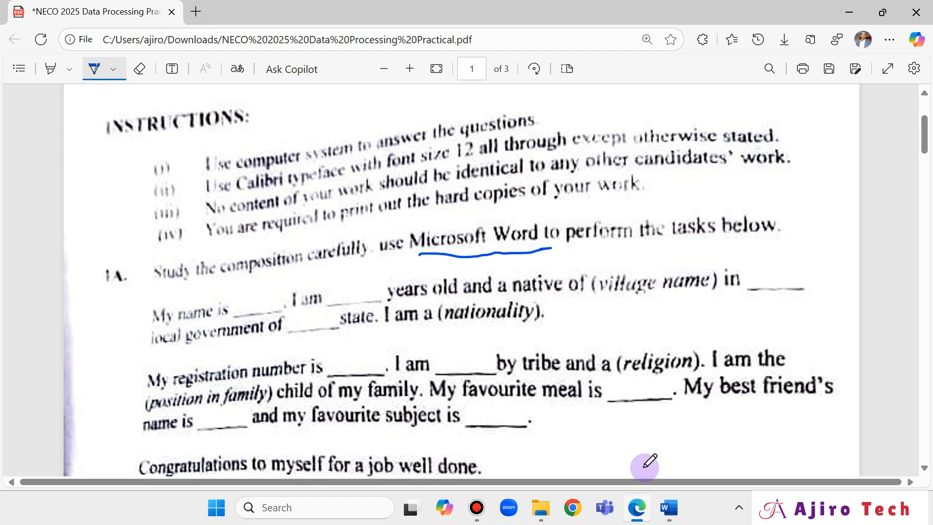
{"action": "scroll", "coordinate": [645, 466], "scroll_direction": "down", "scroll_amount": 1}
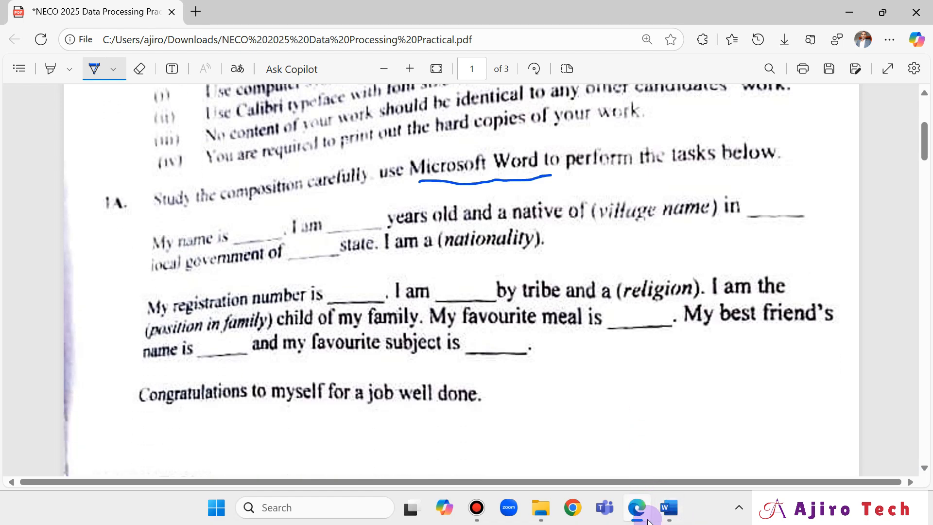
{"action": "left_click", "coordinate": [670, 507]}
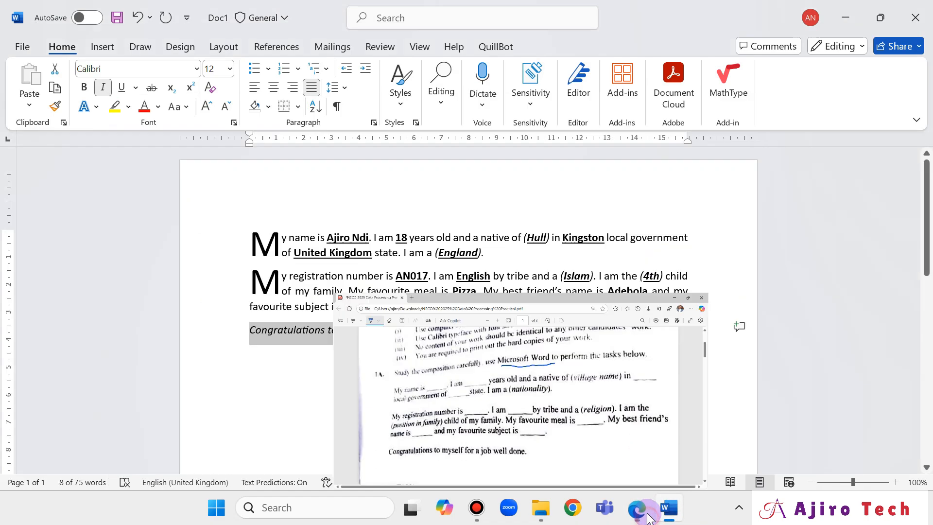
{"action": "left_click", "coordinate": [309, 264]}
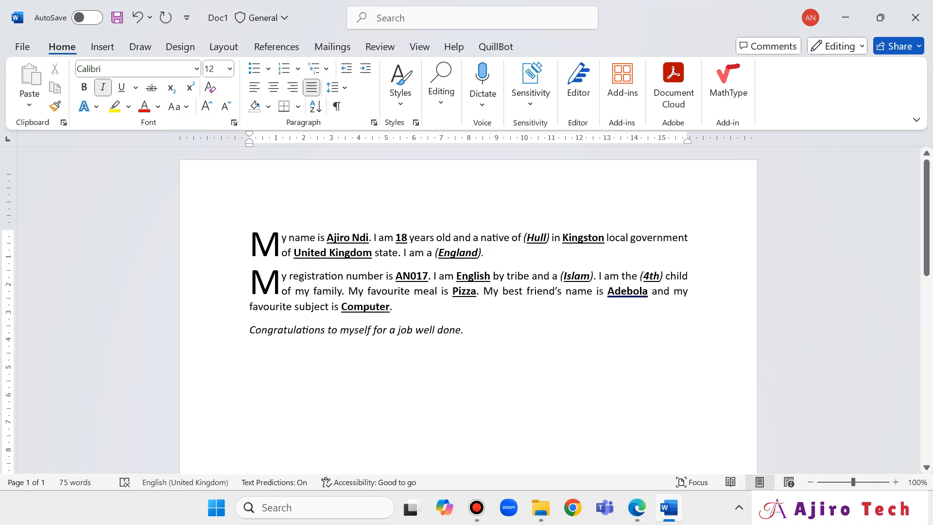
{"action": "key", "text": "Return"}
{"action": "left_click", "coordinate": [452, 335]}
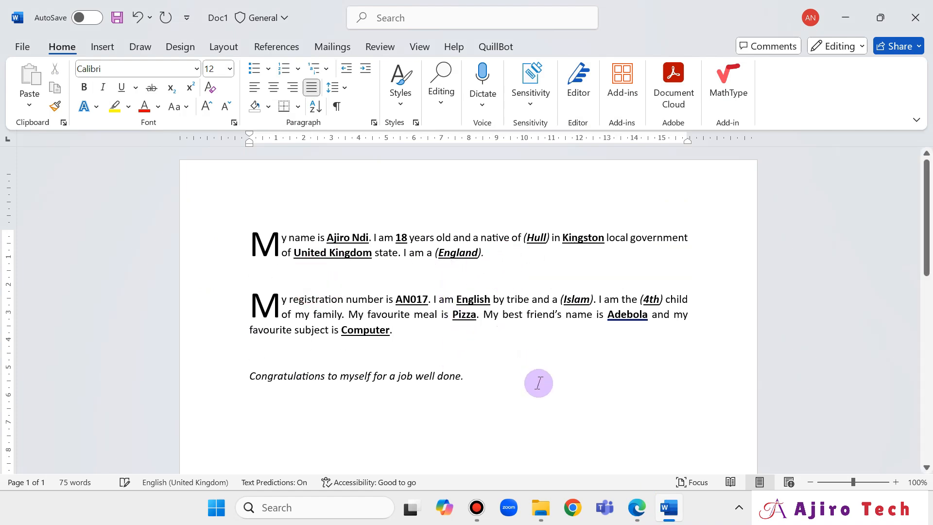
{"action": "left_click", "coordinate": [636, 508]}
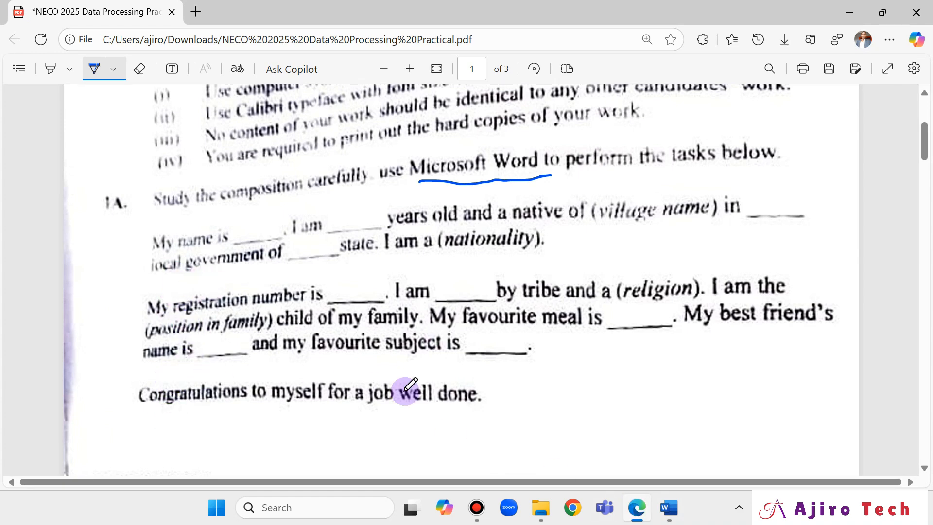
{"action": "left_click", "coordinate": [667, 508]}
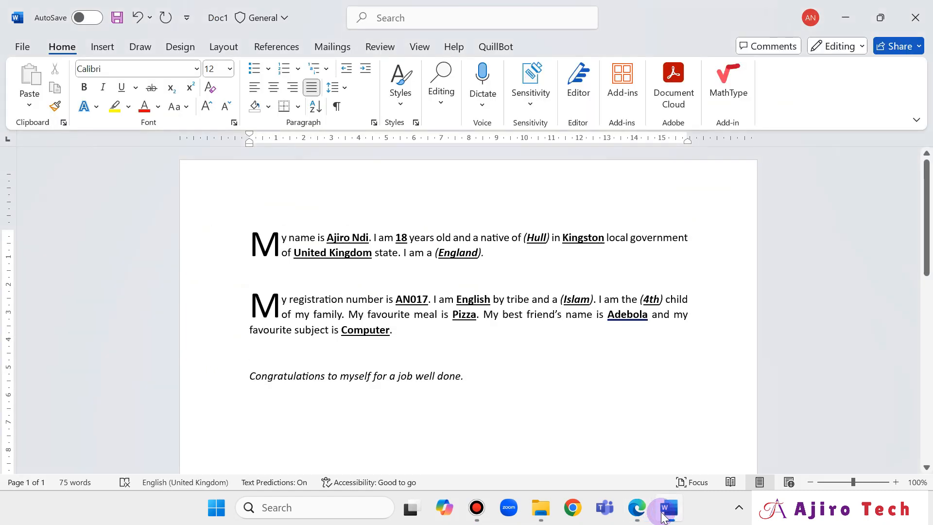
Draw blue ink marks on the exam PDF's composition and scroll to the APPLICATION section.
{"action": "left_click", "coordinate": [663, 514]}
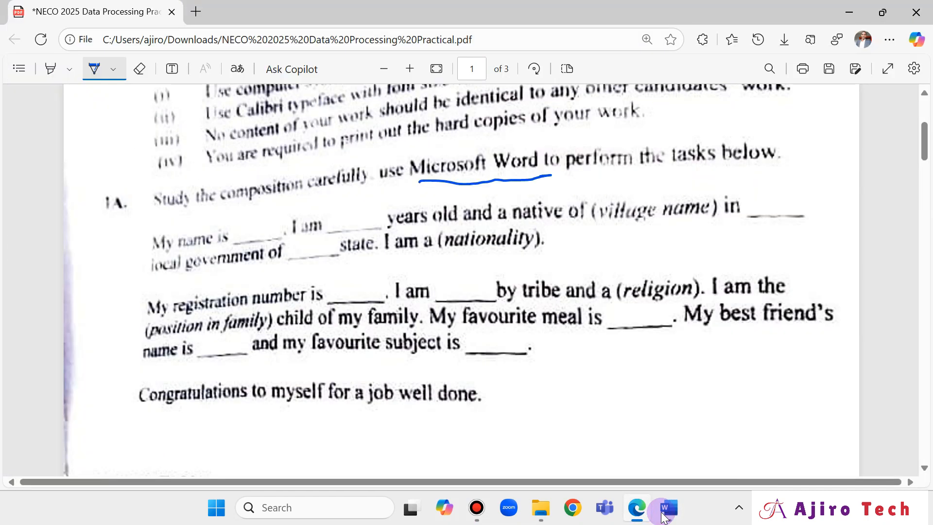
{"action": "left_click", "coordinate": [664, 514]}
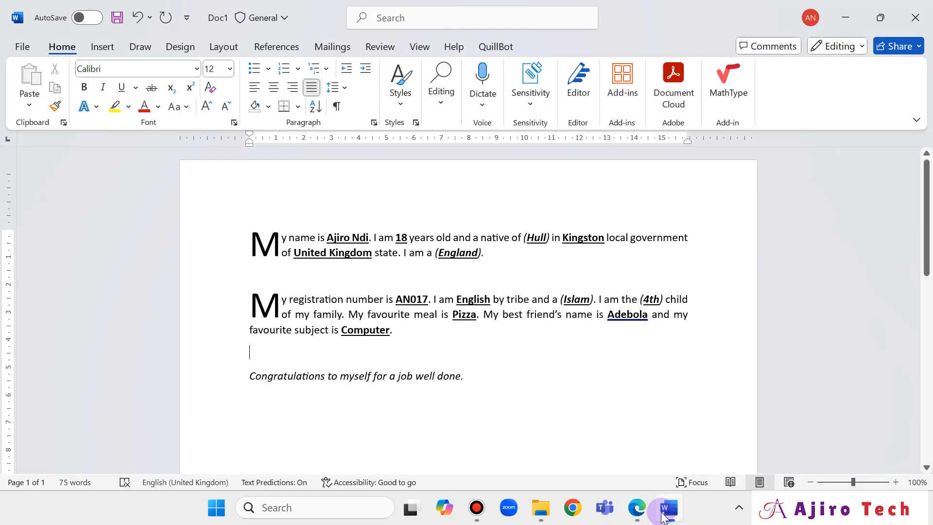
{"action": "left_click", "coordinate": [636, 508]}
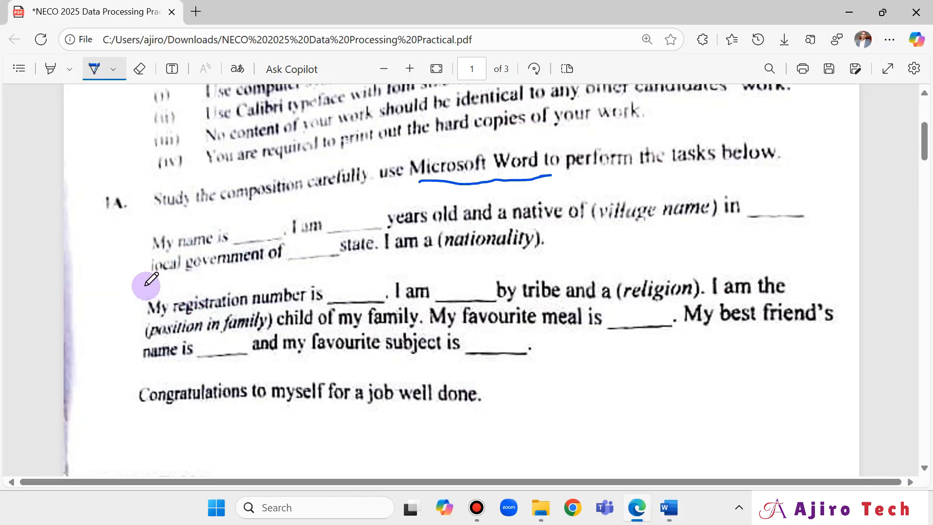
{"action": "left_click_drag", "start_coordinate": [145, 286], "coordinate": [169, 287]}
{"action": "left_click_drag", "start_coordinate": [140, 374], "coordinate": [187, 375]}
{"action": "scroll", "coordinate": [313, 354], "scroll_direction": "down", "scroll_amount": 5}
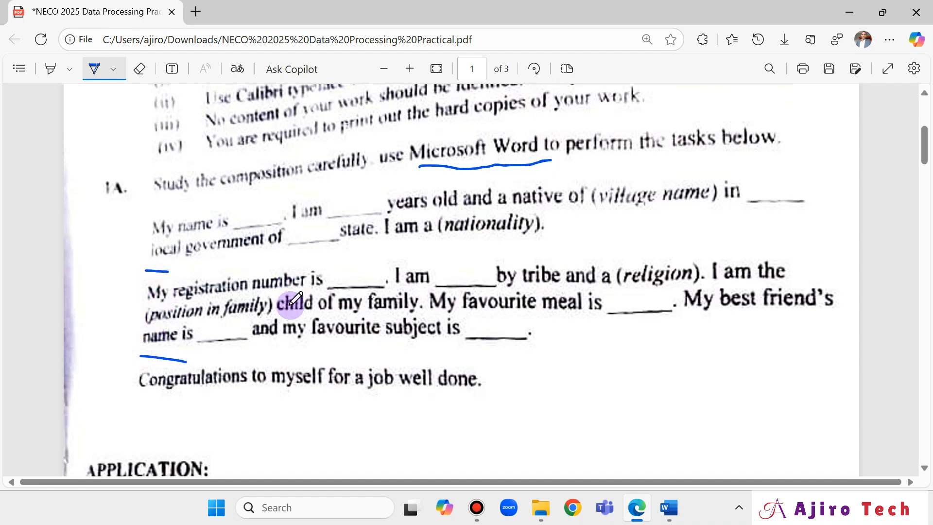
{"action": "scroll", "coordinate": [466, 311], "scroll_direction": "down", "scroll_amount": 1}
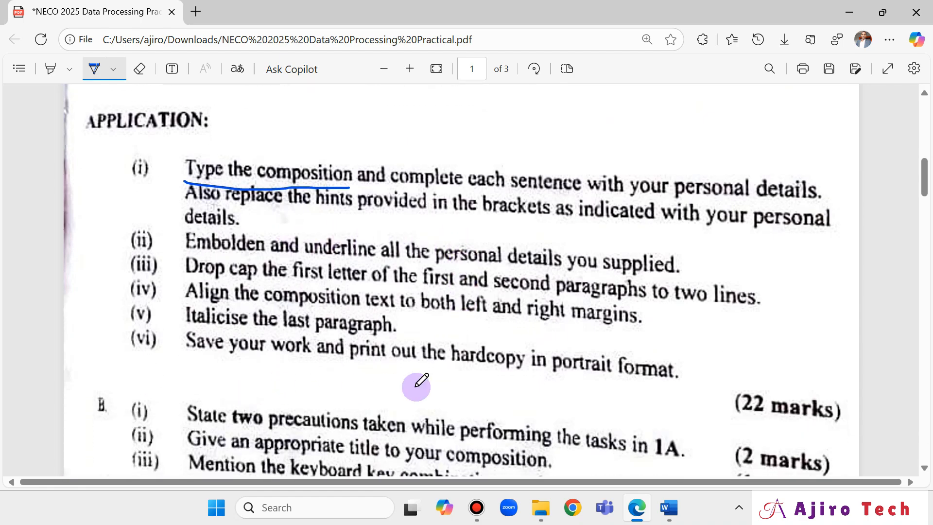
{"action": "left_click", "coordinate": [658, 520]}
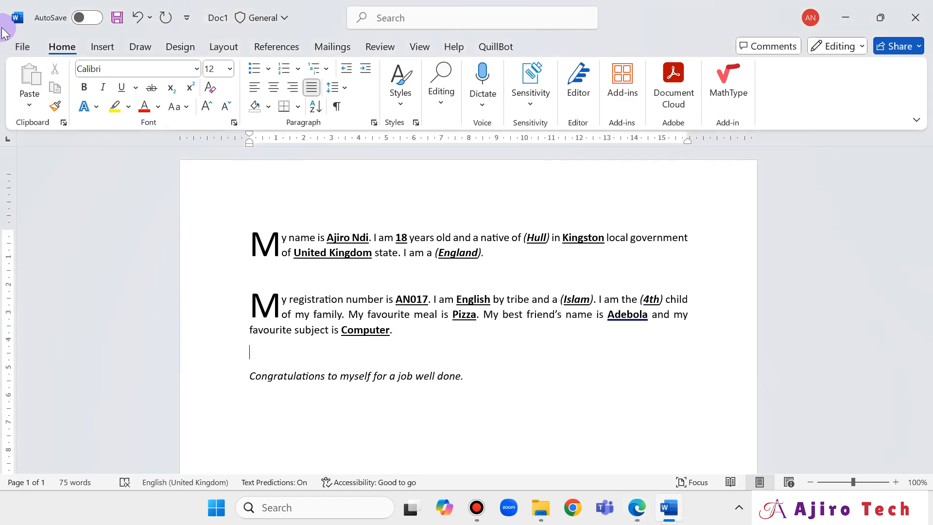
{"action": "left_click", "coordinate": [18, 49]}
Preview the print with Microsoft Print to PDF, inspecting printer properties without changes.
{"action": "left_click", "coordinate": [67, 311]}
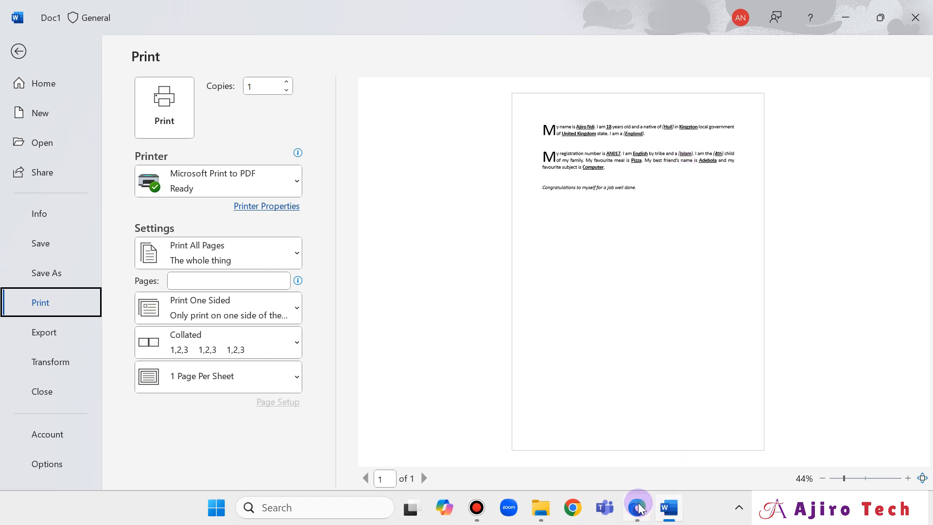
{"action": "mouse_move", "coordinate": [639, 508]}
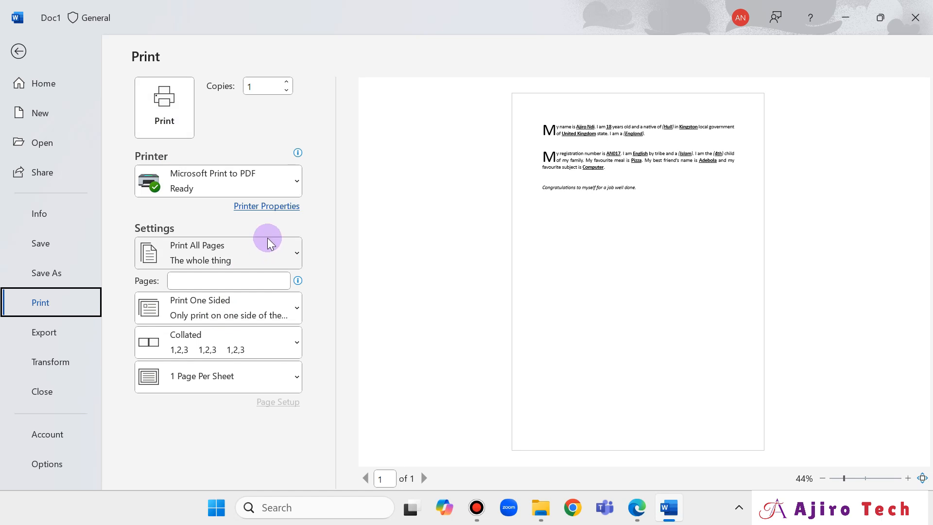
{"action": "left_click", "coordinate": [267, 210]}
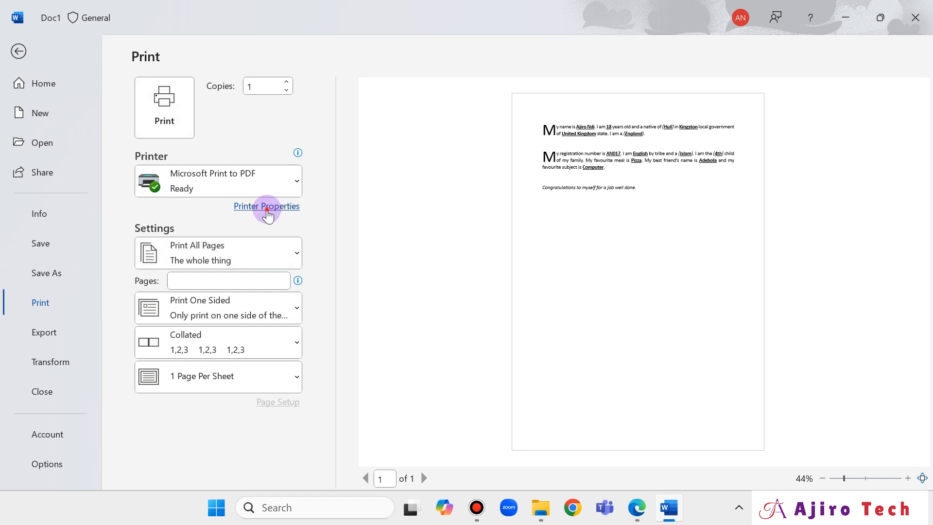
{"action": "left_click", "coordinate": [338, 337]}
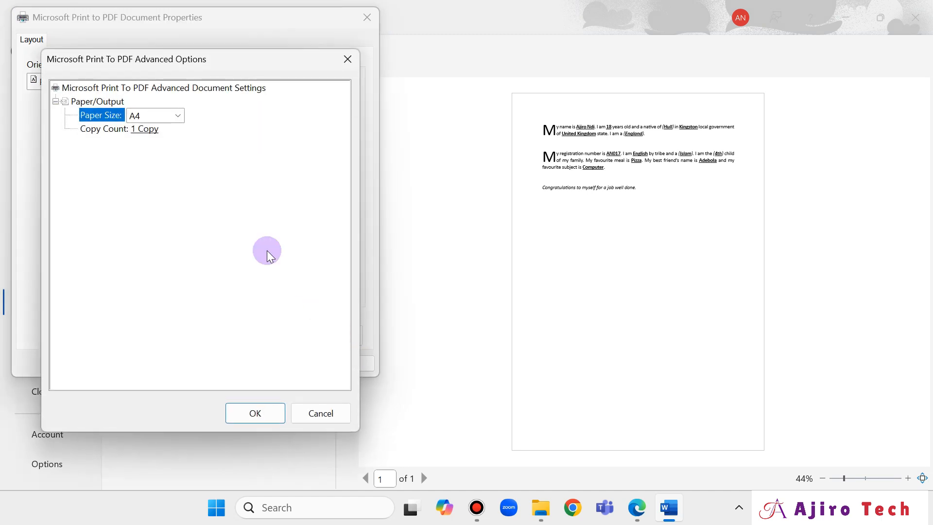
{"action": "left_click", "coordinate": [337, 411]}
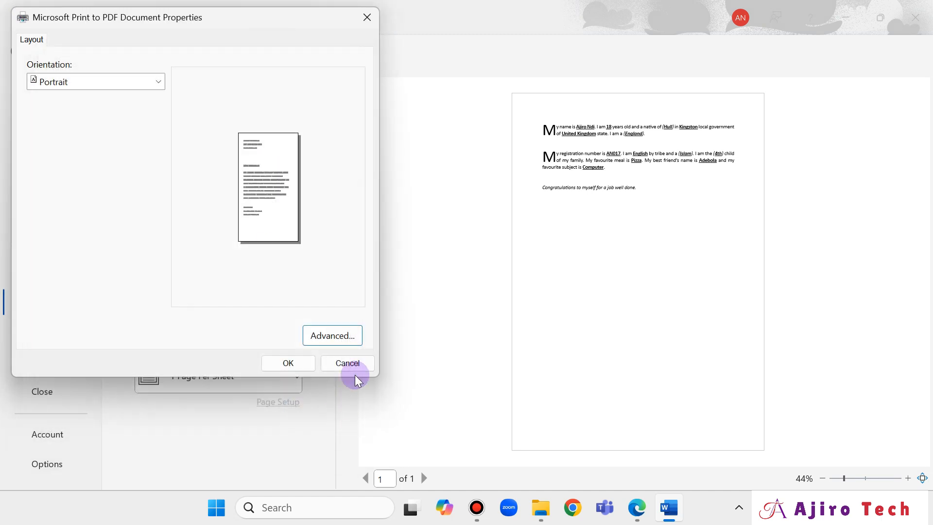
{"action": "left_click", "coordinate": [349, 365]}
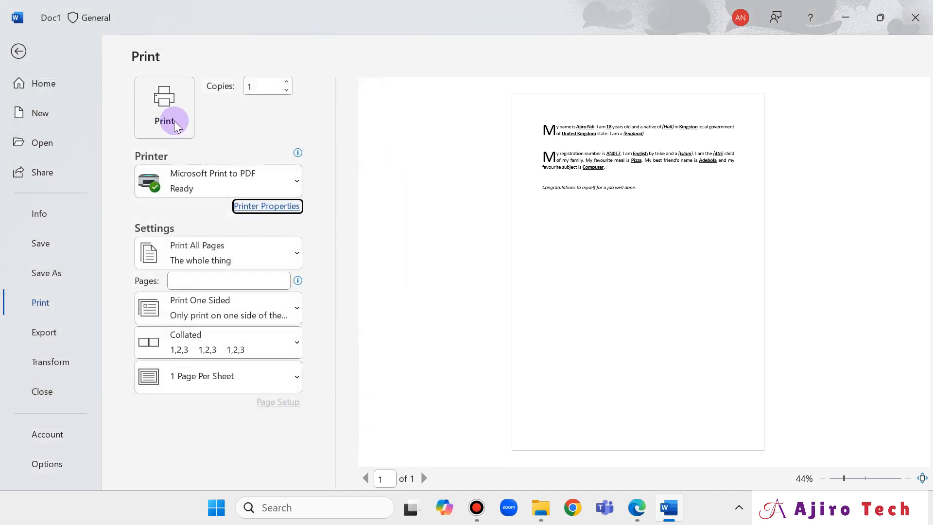
Print the composition, confirming printing without sensitivity labels after entering a justification.
{"action": "left_click", "coordinate": [176, 125]}
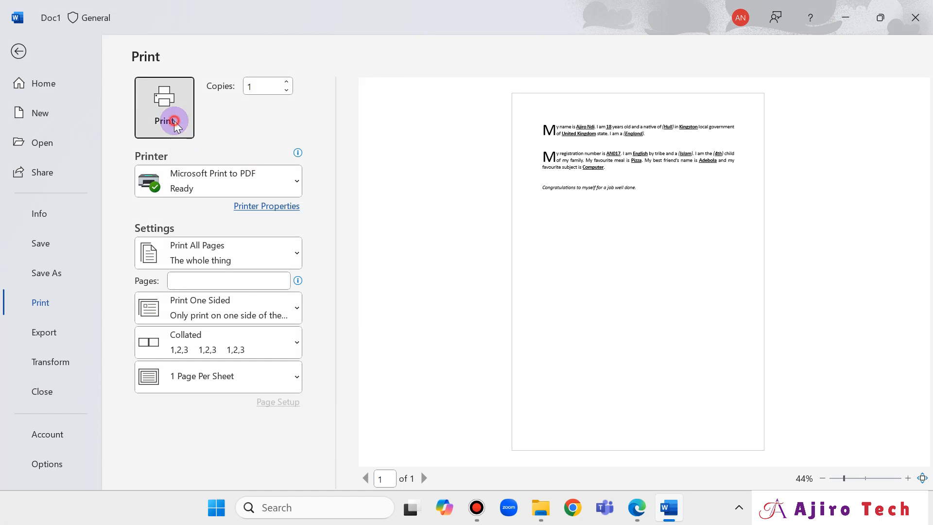
{"action": "left_click", "coordinate": [285, 240]}
{"action": "left_click", "coordinate": [308, 264]}
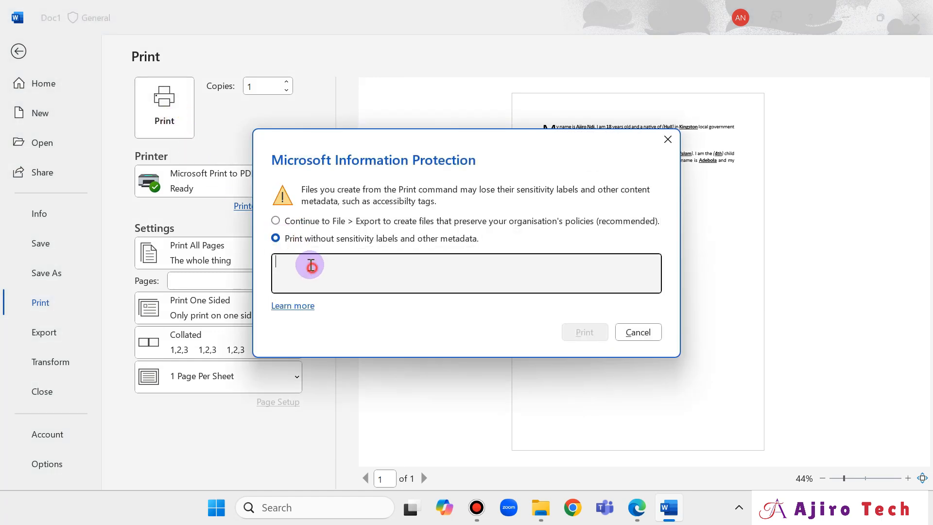
{"action": "type", "text": "Ajiro Tech"}
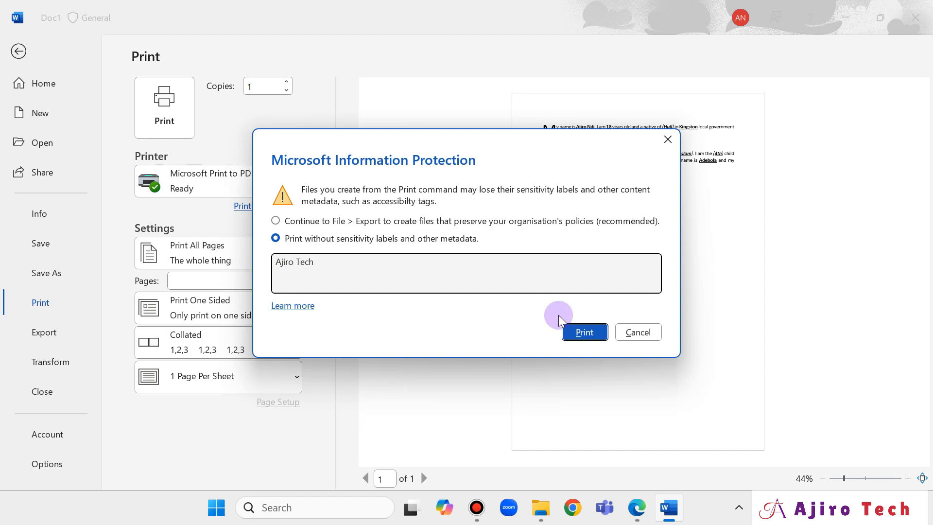
{"action": "left_click", "coordinate": [585, 332]}
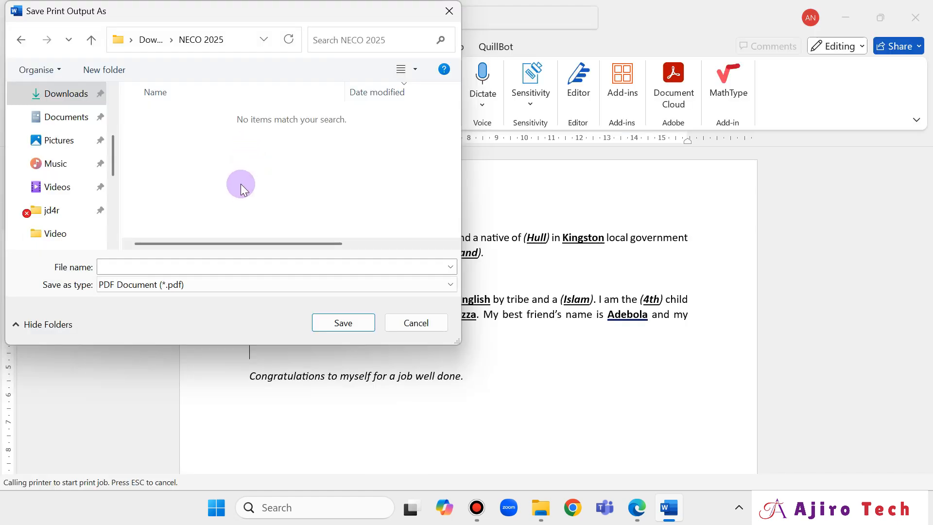
Save the PDF as 'Question 1 Practical' in NECO 2025, then review the question paper.
{"action": "left_click", "coordinate": [219, 262]}
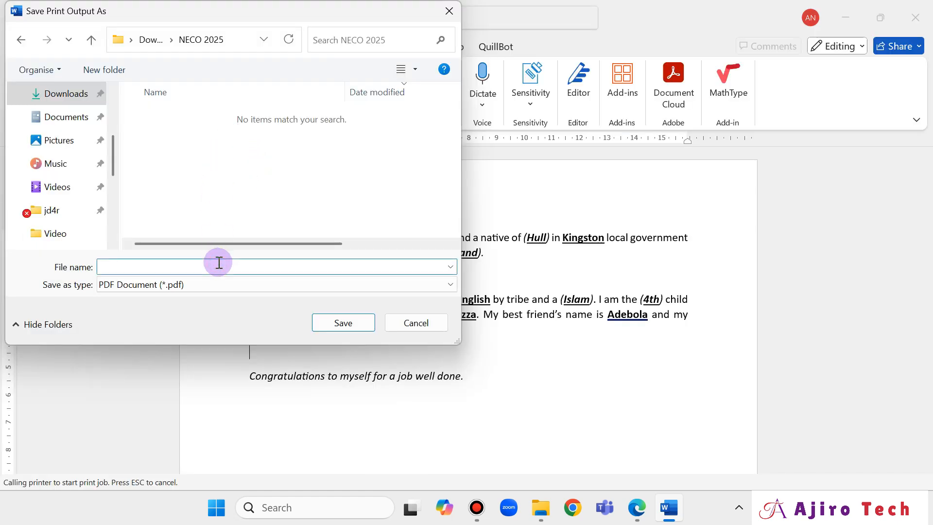
{"action": "type", "text": "Question 1 Practical"}
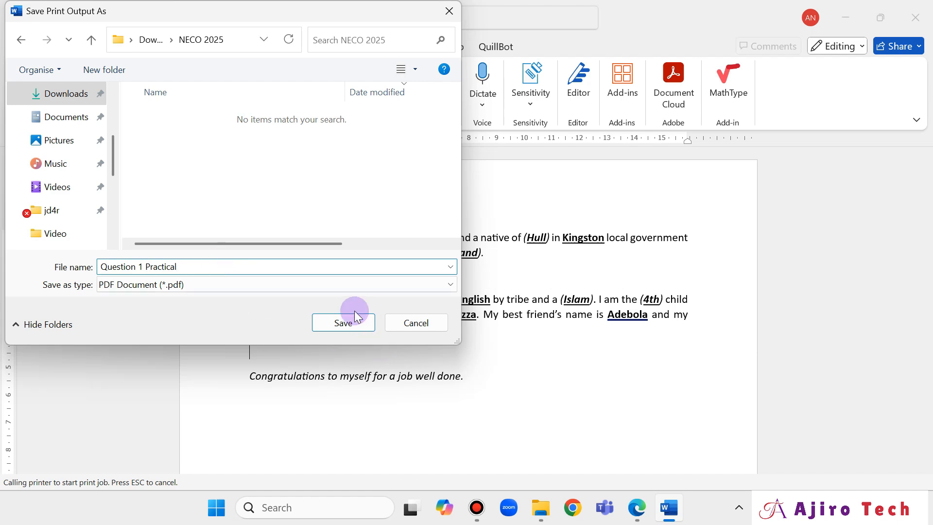
{"action": "left_click", "coordinate": [354, 324]}
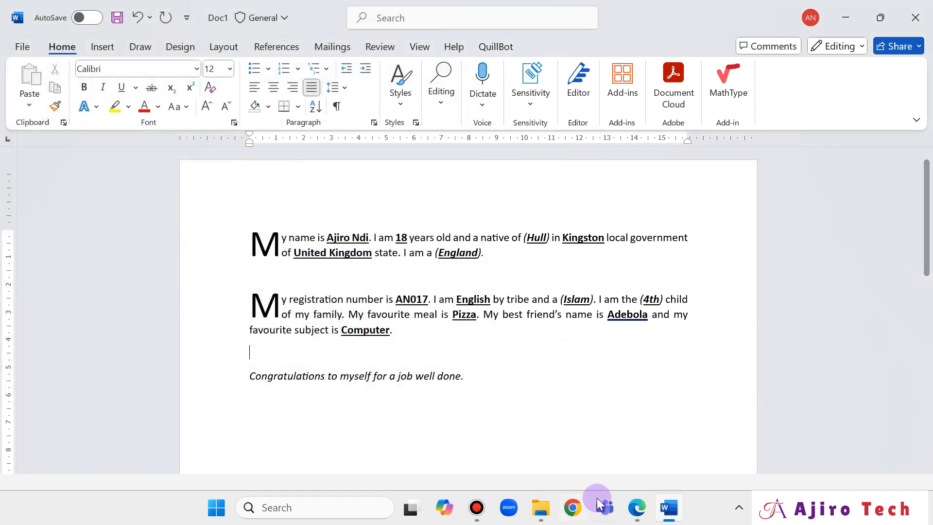
{"action": "left_click", "coordinate": [628, 505]}
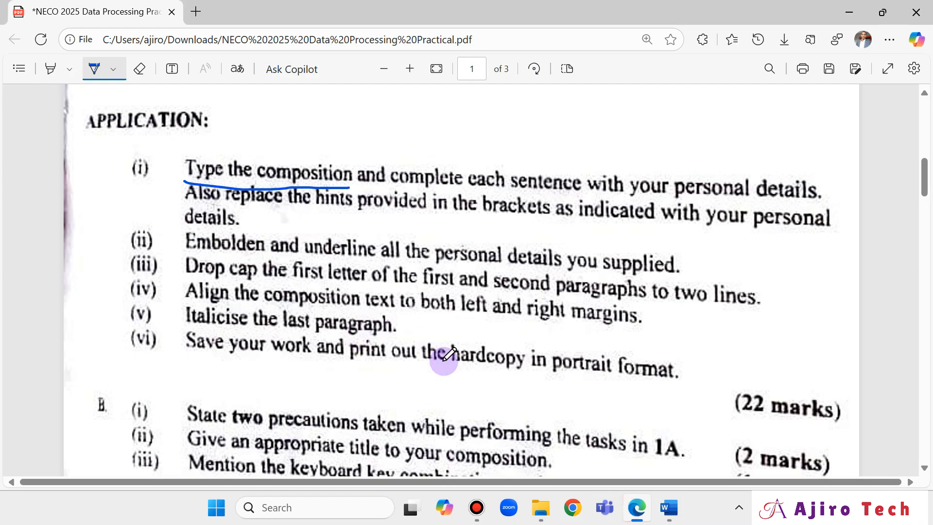
{"action": "scroll", "coordinate": [448, 356], "scroll_direction": "down", "scroll_amount": 2}
{"action": "scroll", "coordinate": [444, 359], "scroll_direction": "down", "scroll_amount": 2}
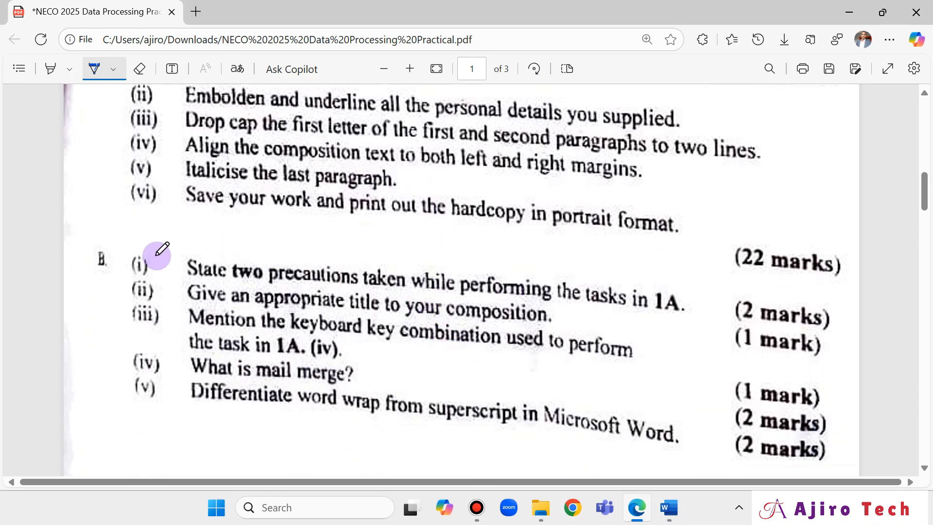
{"action": "scroll", "coordinate": [229, 297], "scroll_direction": "up", "scroll_amount": 2}
{"action": "scroll", "coordinate": [239, 302], "scroll_direction": "up", "scroll_amount": 13}
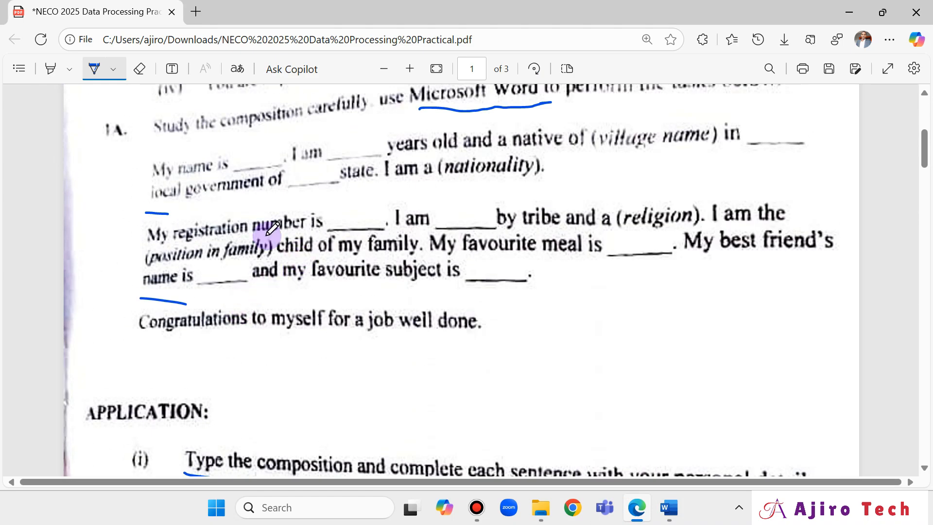
Rename the 'Question 1 Practical' PDF to 'Question 1a Practical' in the NECO 2025 folder.
{"action": "left_click", "coordinate": [534, 503]}
{"action": "left_click", "coordinate": [219, 152]}
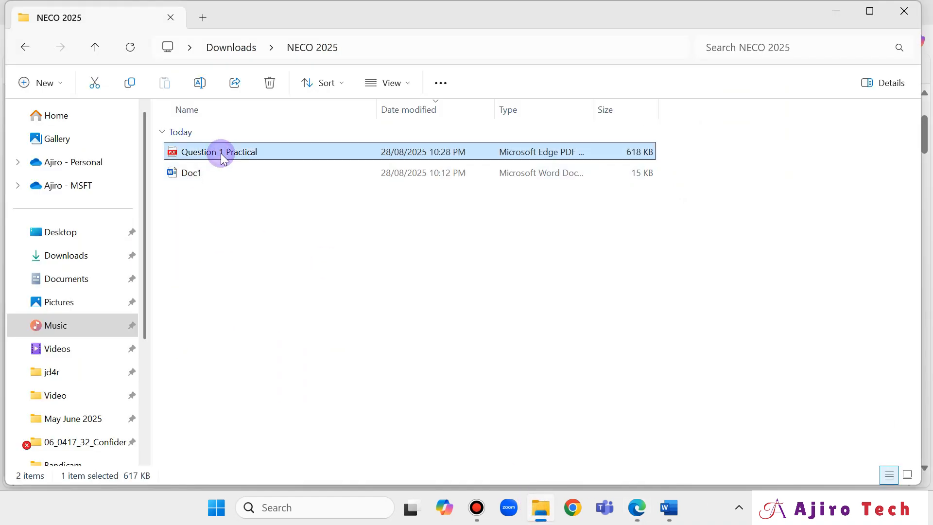
{"action": "right_click", "coordinate": [221, 153]}
{"action": "left_click", "coordinate": [348, 61]}
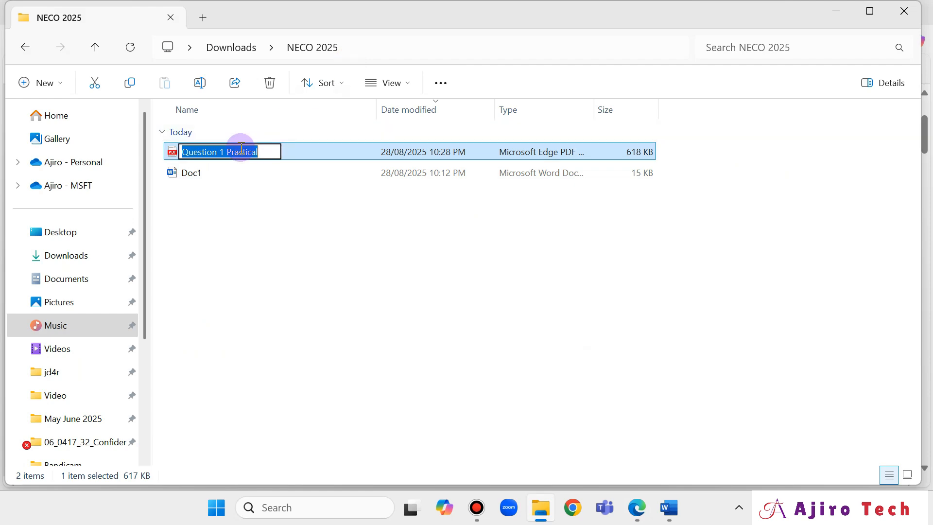
{"action": "left_click", "coordinate": [221, 152]}
{"action": "type", "text": "a"}
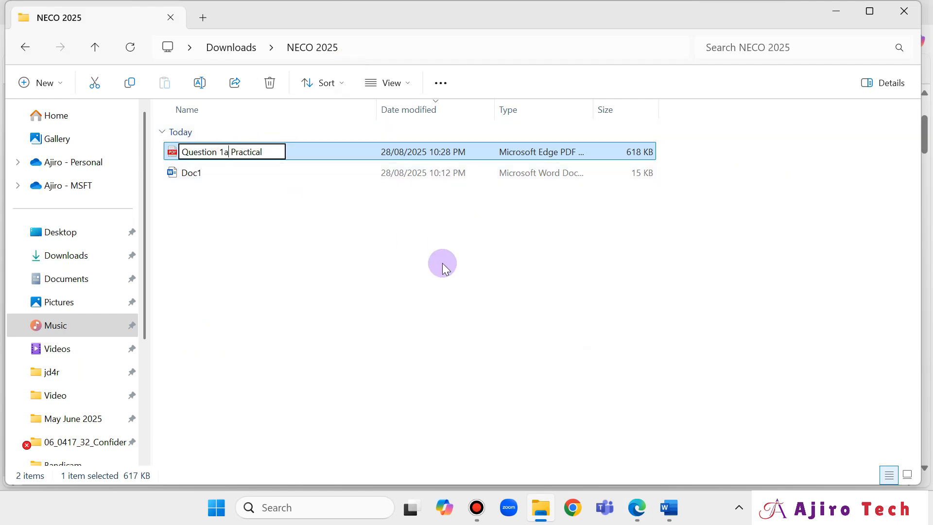
{"action": "left_click", "coordinate": [313, 238]}
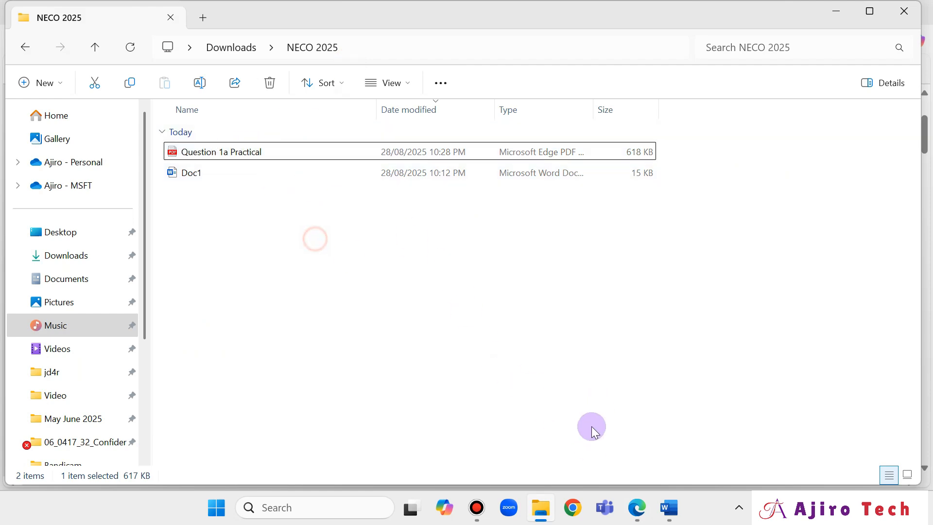
{"action": "left_click", "coordinate": [669, 507]}
Save the composition as the Word document 'Question 1a' in the NECO 2025 folder.
{"action": "left_click", "coordinate": [31, 37]}
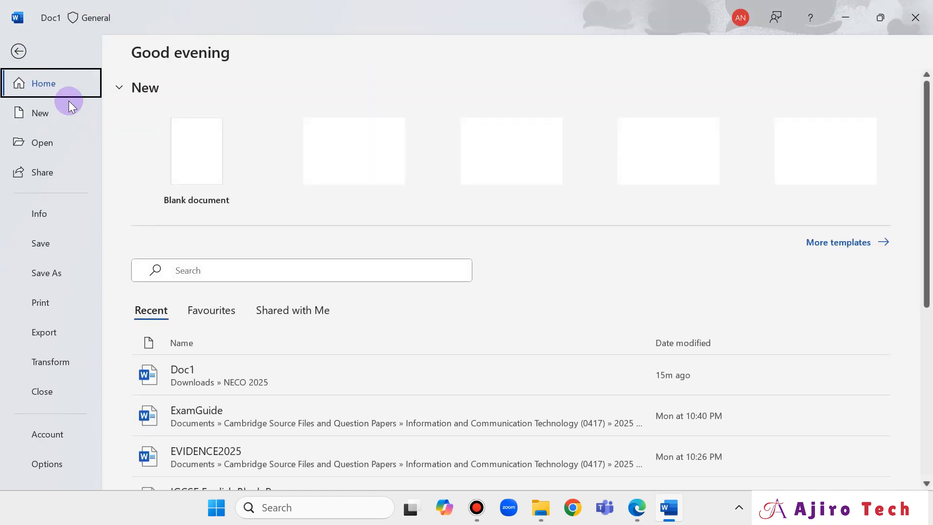
{"action": "left_click", "coordinate": [57, 276]}
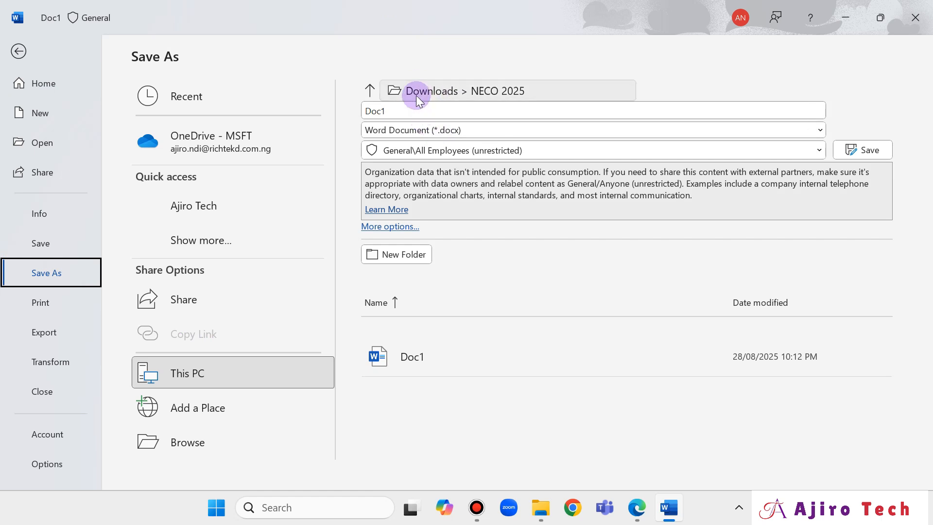
{"action": "left_click", "coordinate": [402, 109]}
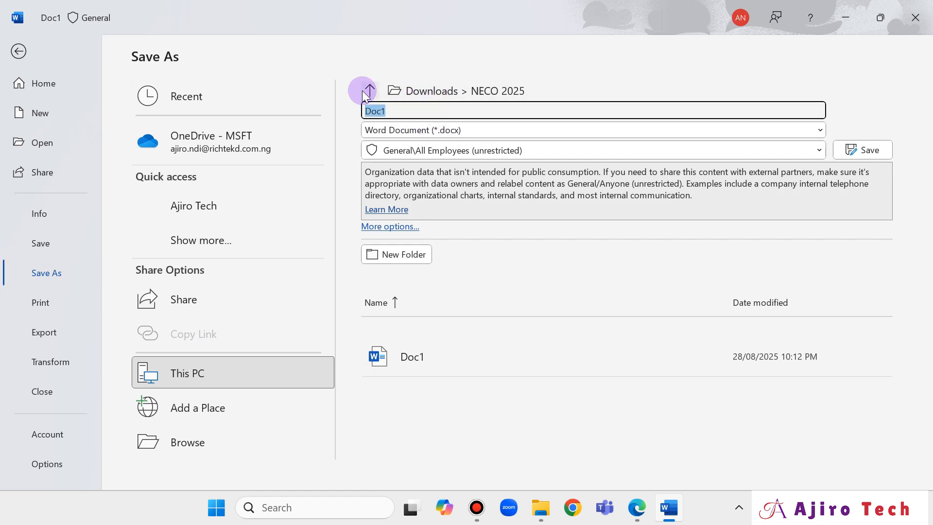
{"action": "type", "text": "Wor"}
{"action": "key", "text": "BackSpace"}
{"action": "key", "text": "BackSpace"}
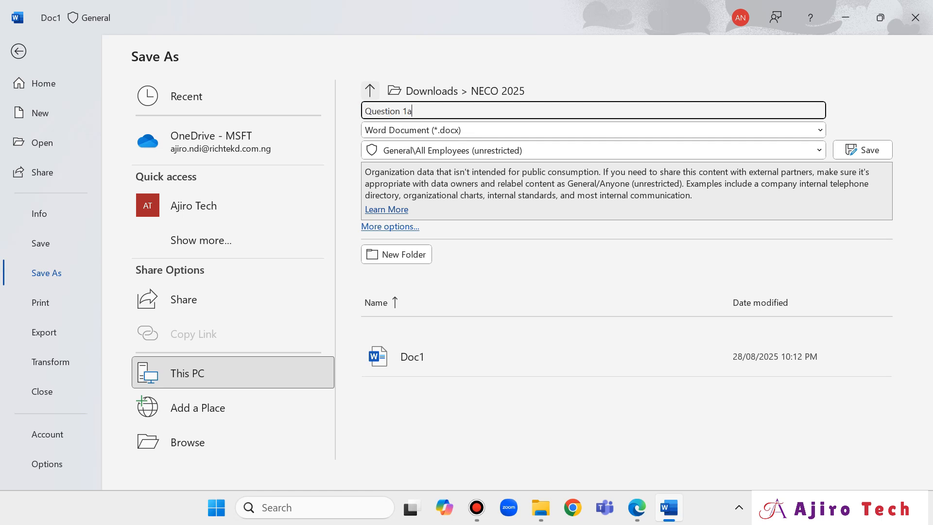
{"action": "left_click", "coordinate": [857, 145]}
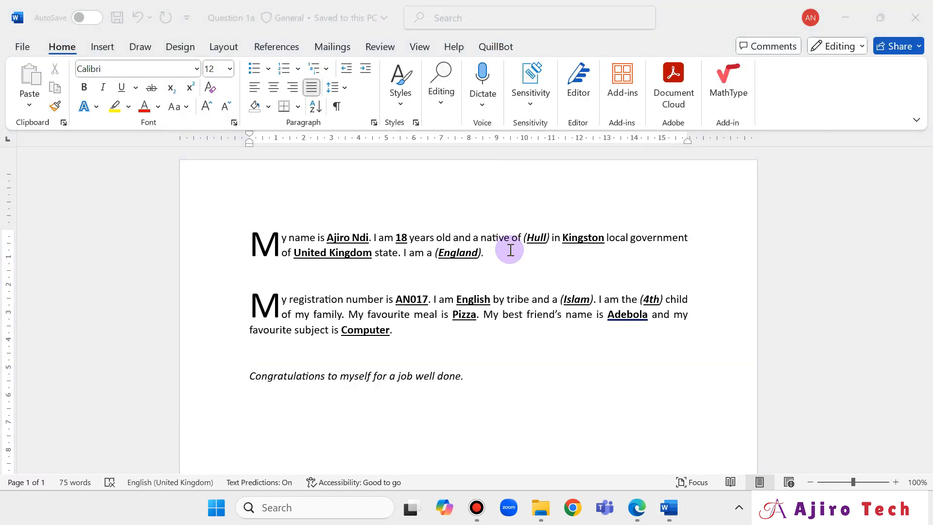
{"action": "scroll", "coordinate": [535, 280], "scroll_direction": "down", "scroll_amount": 4}
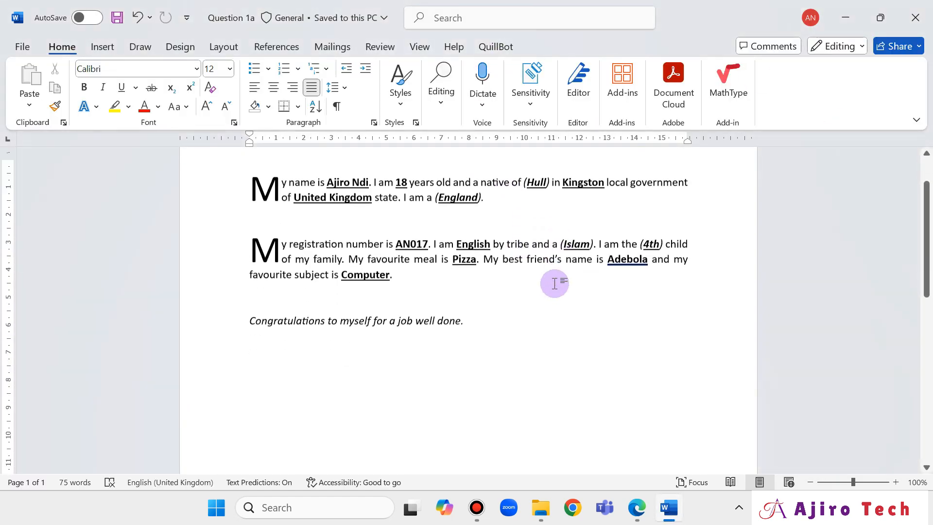
{"action": "left_click", "coordinate": [18, 46]}
Create a blank document and save it as 'Question 1b' in Downloads > NECO 2025.
{"action": "left_click", "coordinate": [196, 158]}
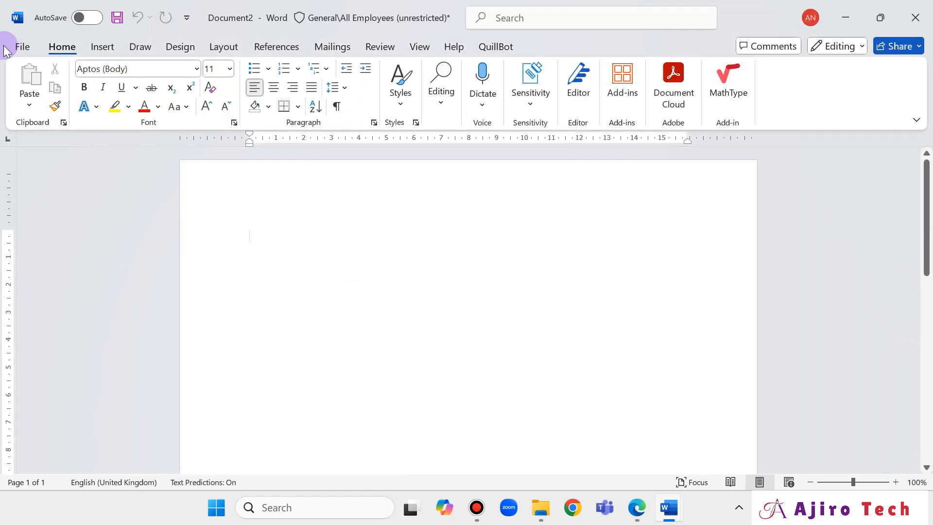
{"action": "left_click", "coordinate": [10, 43]}
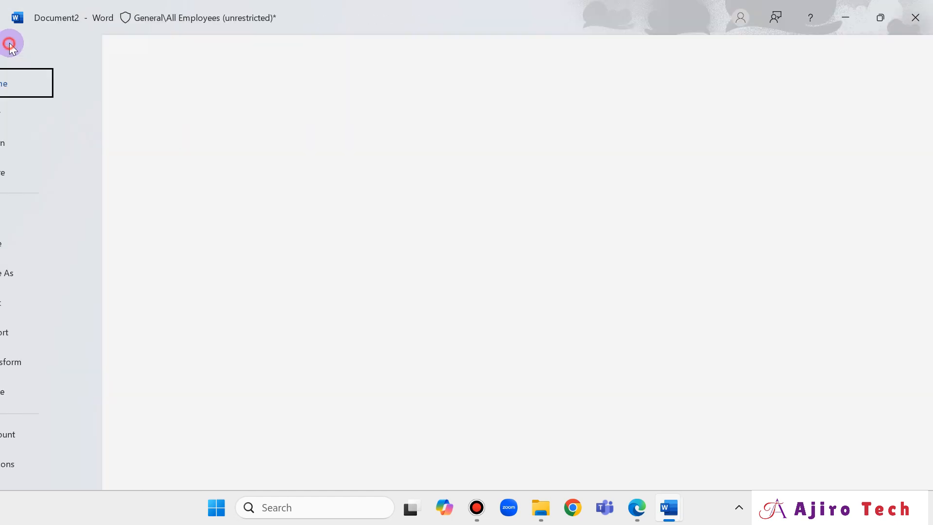
{"action": "left_click", "coordinate": [50, 273]}
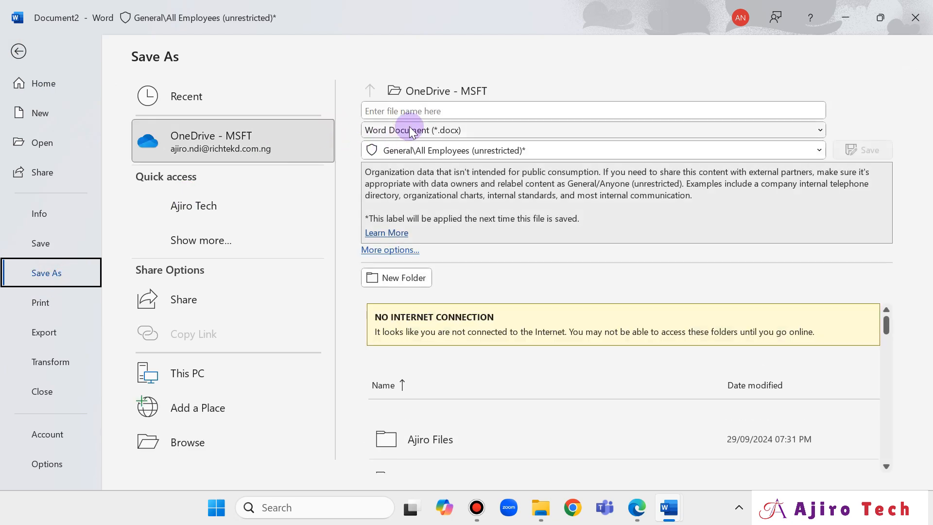
{"action": "left_click", "coordinate": [212, 451]}
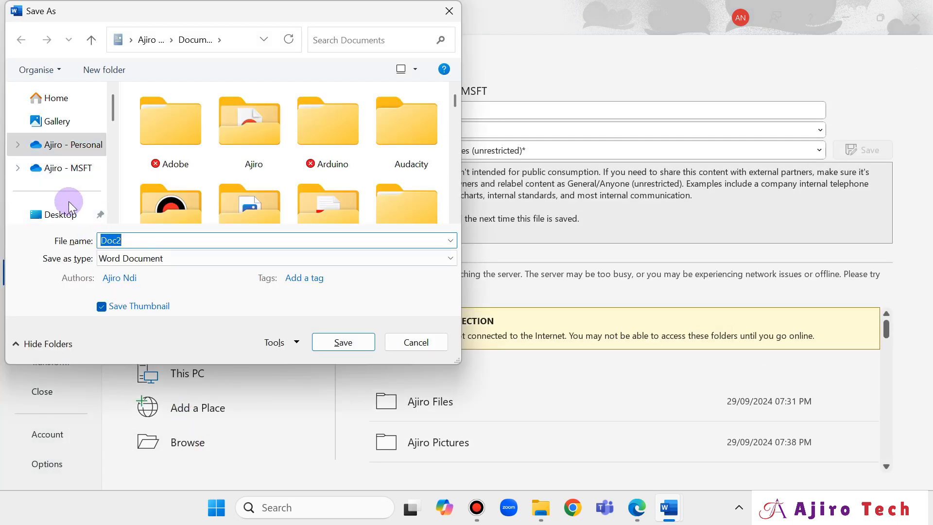
{"action": "scroll", "coordinate": [67, 202], "scroll_direction": "down", "scroll_amount": 2}
{"action": "scroll", "coordinate": [68, 137], "scroll_direction": "up", "scroll_amount": 1}
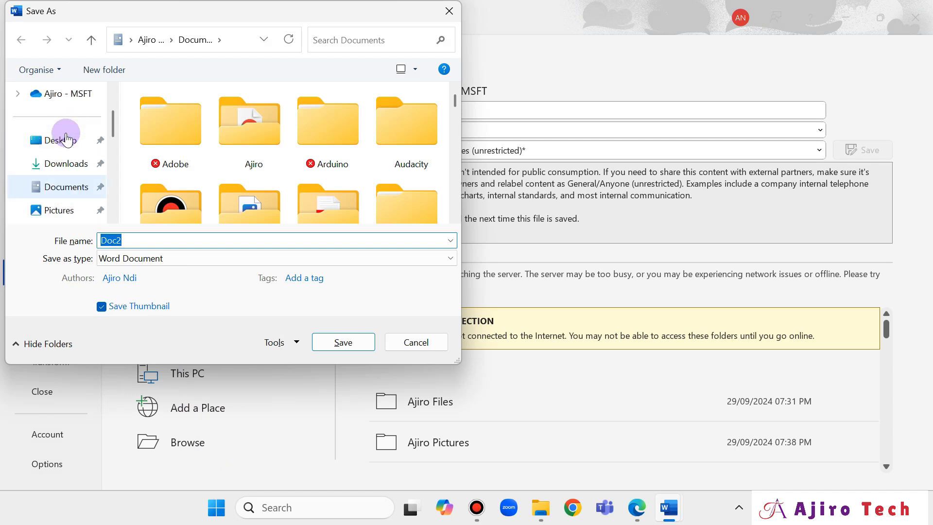
{"action": "left_click", "coordinate": [66, 164]}
{"action": "left_click", "coordinate": [164, 165]}
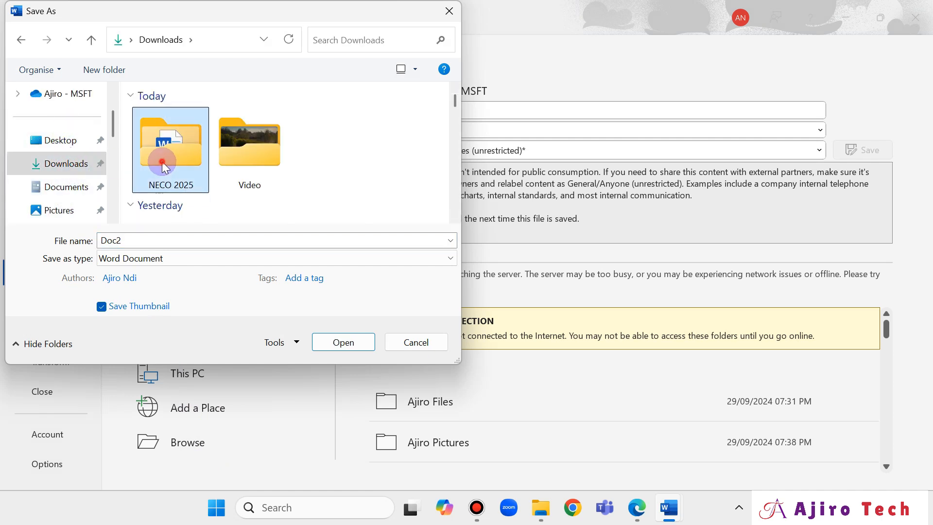
{"action": "double_click", "coordinate": [163, 164]}
{"action": "left_click", "coordinate": [173, 242]}
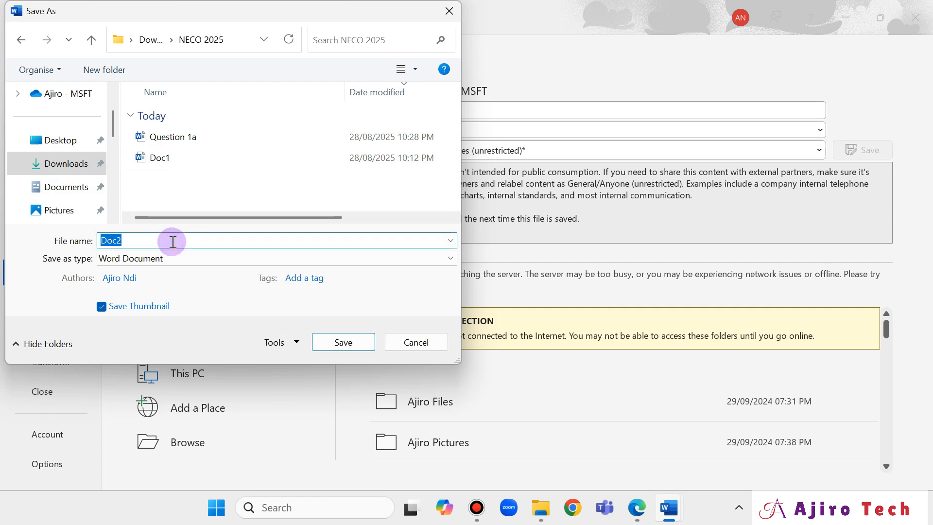
{"action": "type", "text": "Questio"}
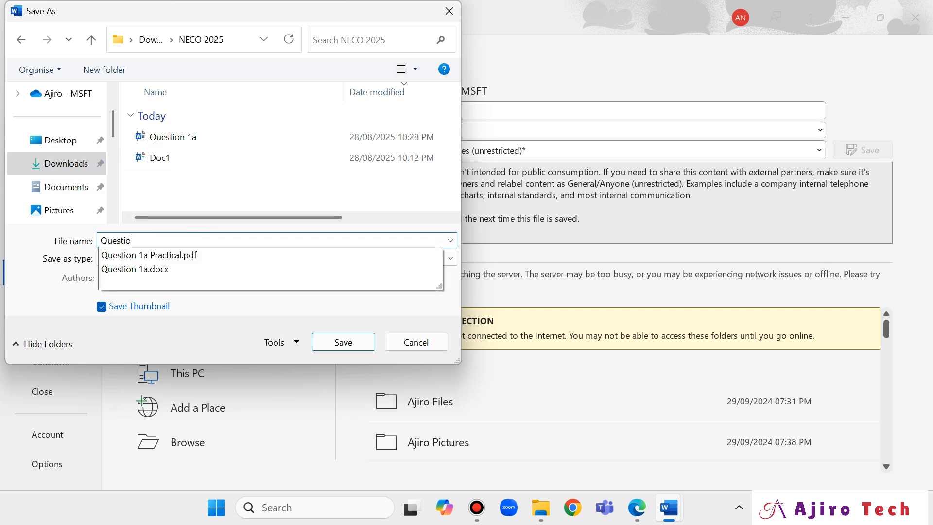
{"action": "type", "text": "n 1b"}
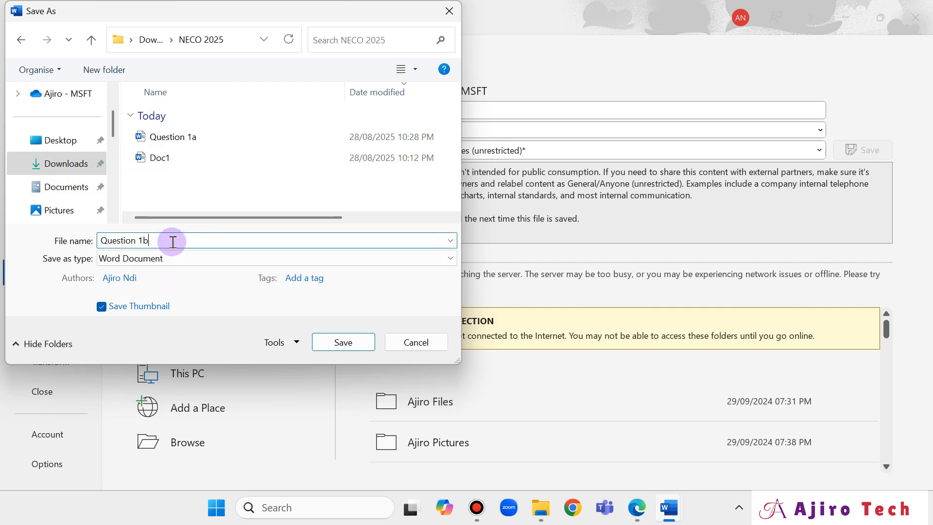
{"action": "left_click", "coordinate": [346, 343]}
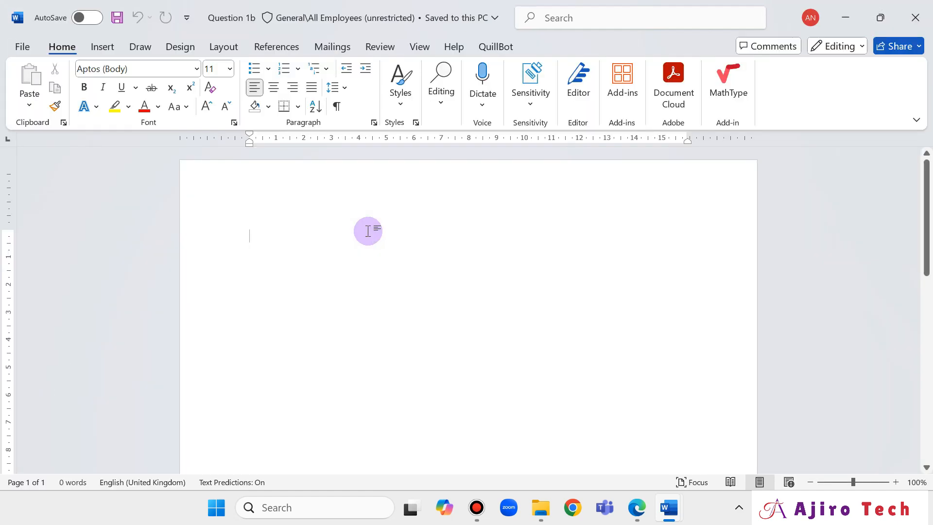
Review section B's questions on precautions, title and mail merge in the exam PDF, then return to Word.
{"action": "left_click", "coordinate": [637, 509]}
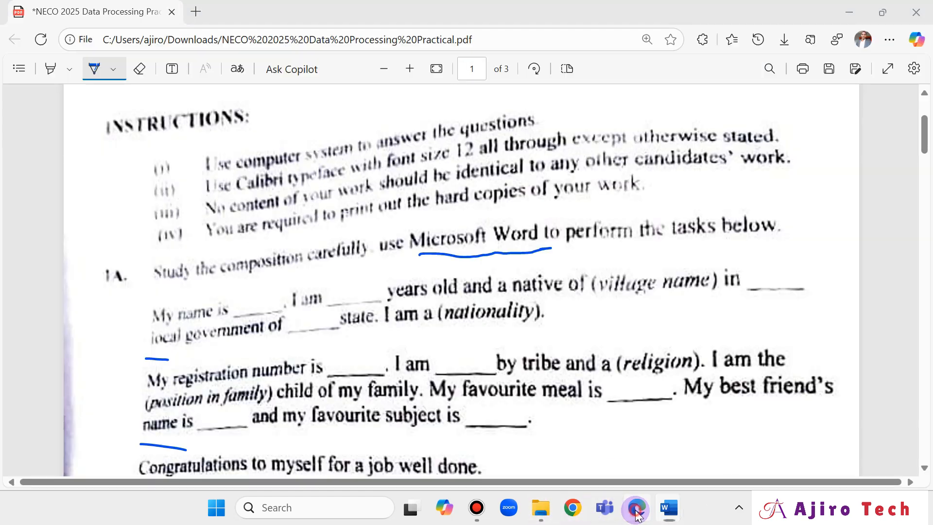
{"action": "scroll", "coordinate": [600, 333], "scroll_direction": "down", "scroll_amount": 8}
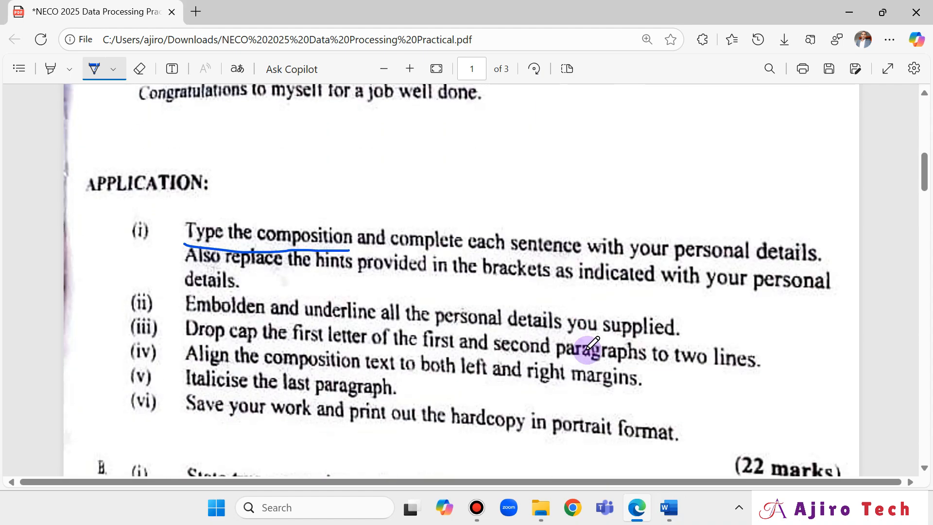
{"action": "scroll", "coordinate": [593, 343], "scroll_direction": "down", "scroll_amount": 5}
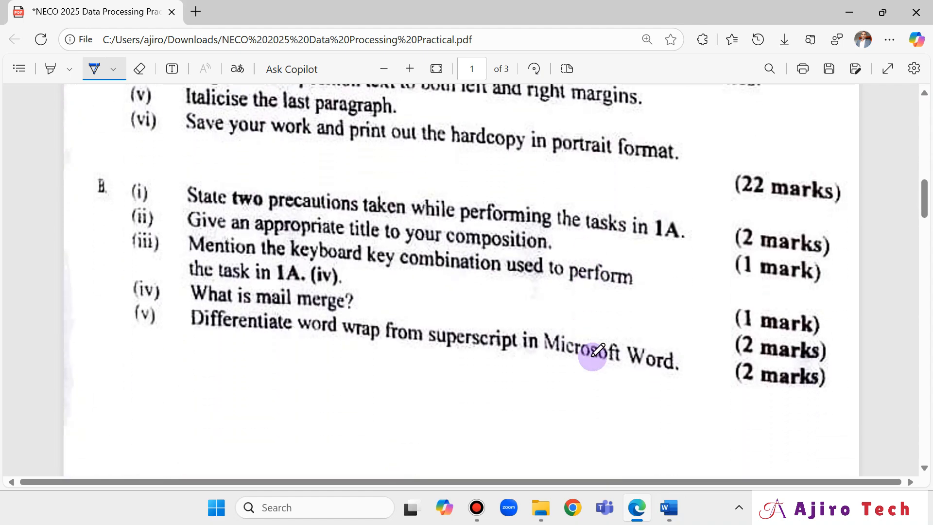
{"action": "left_click", "coordinate": [669, 508]}
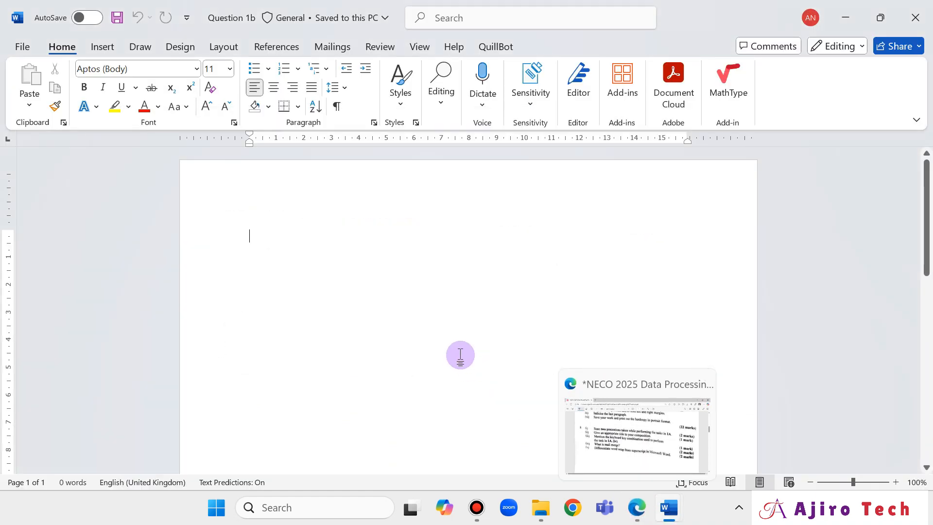
Type the heading 'Q1bi.' and start a new line below it.
{"action": "type", "text": "Ques"}
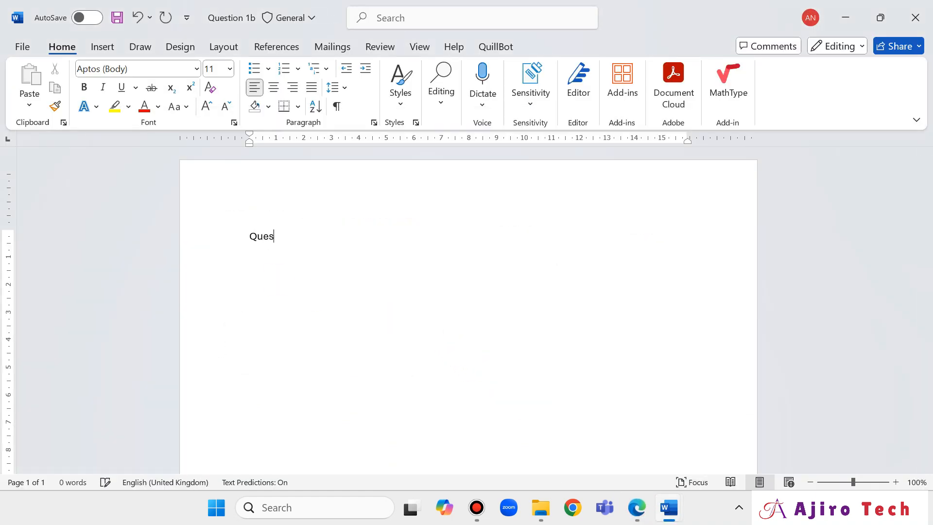
{"action": "left_click", "coordinate": [278, 280]}
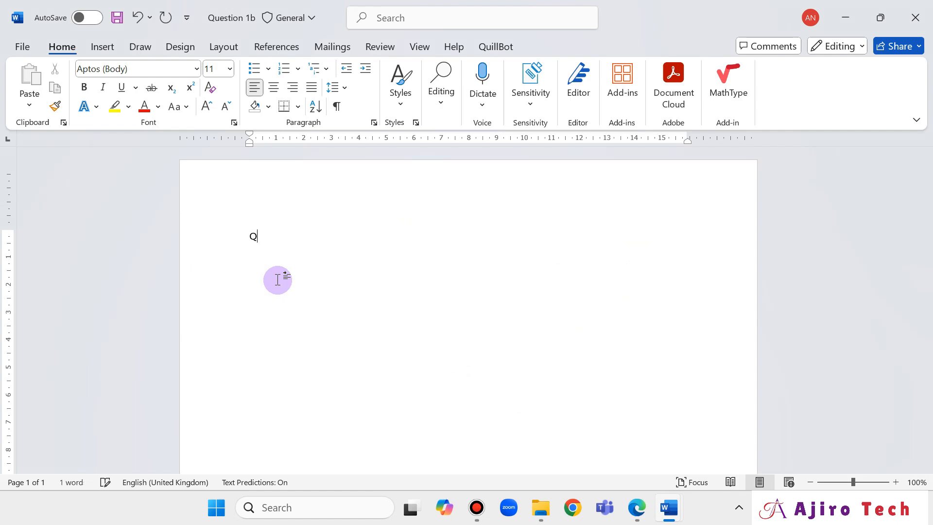
{"action": "type", "text": "1b"}
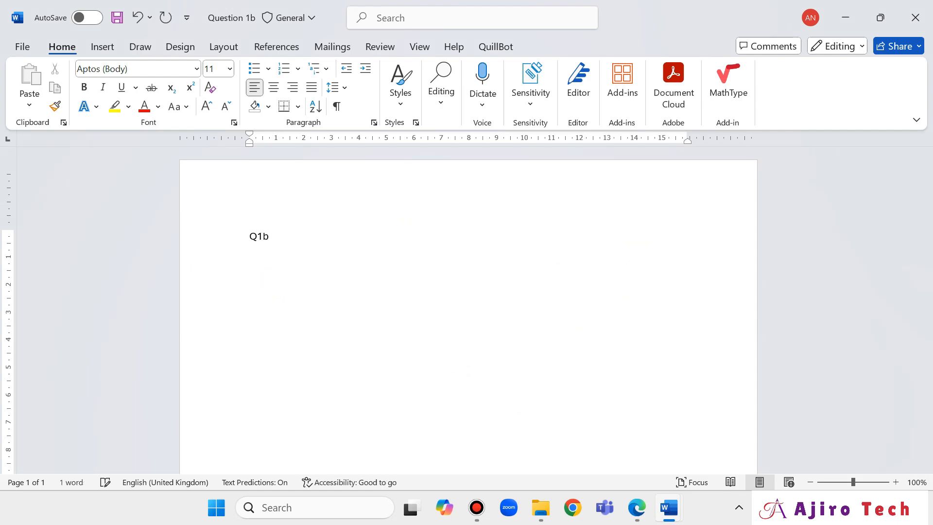
{"action": "left_click", "coordinate": [637, 507]}
{"action": "left_click", "coordinate": [636, 507]}
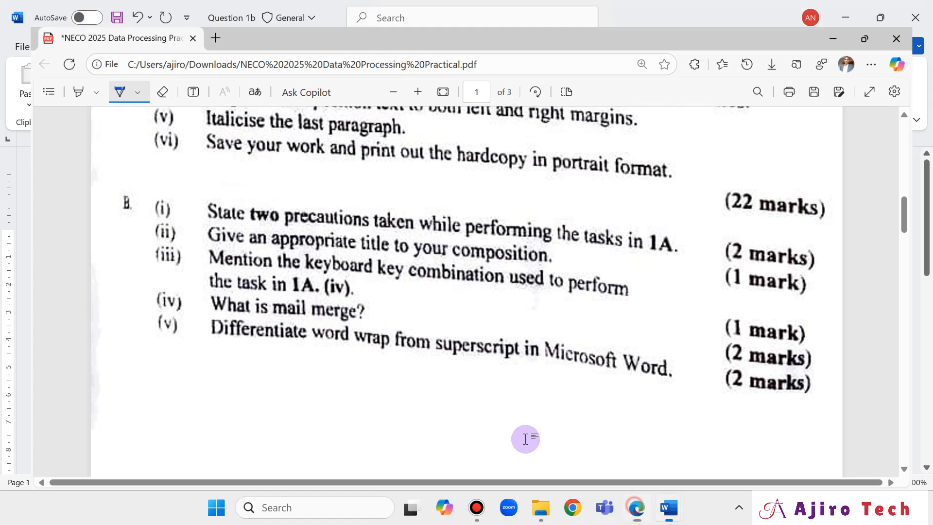
{"action": "type", "text": "bi."}
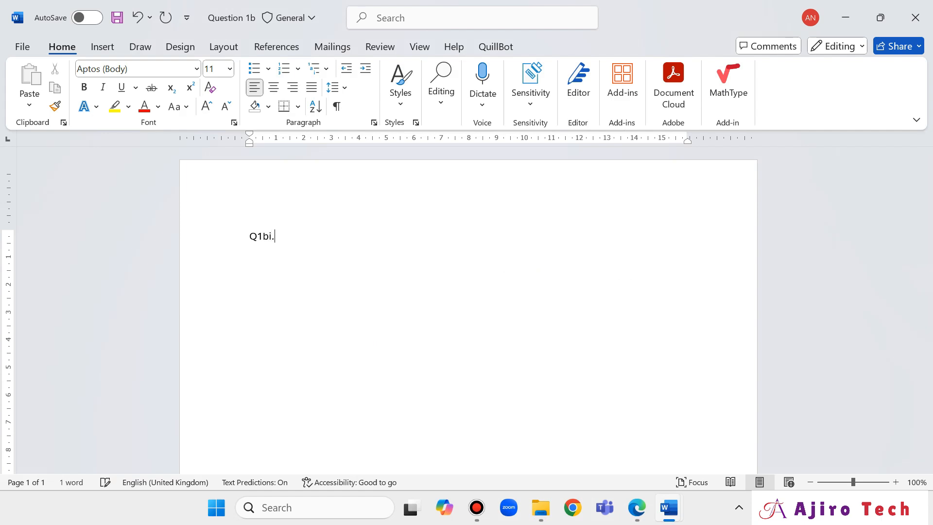
{"action": "left_click", "coordinate": [512, 366]}
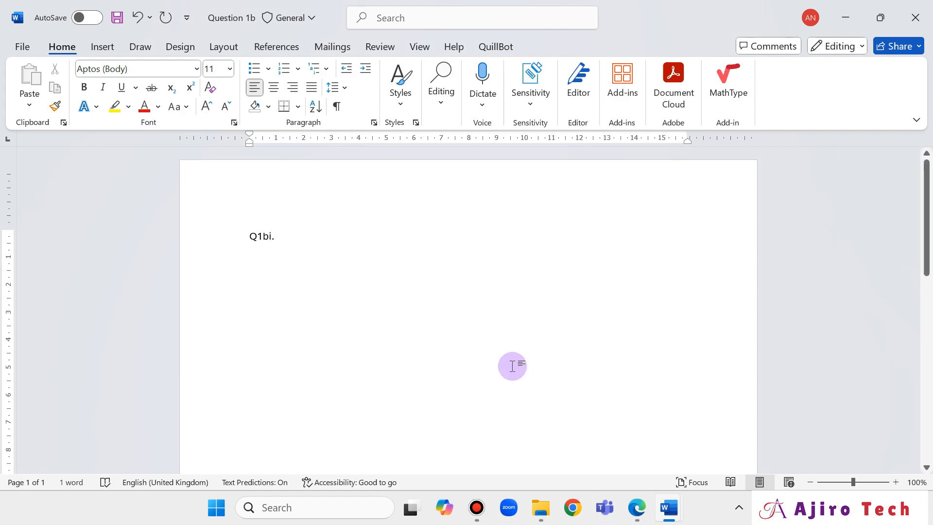
{"action": "key", "text": "Return"}
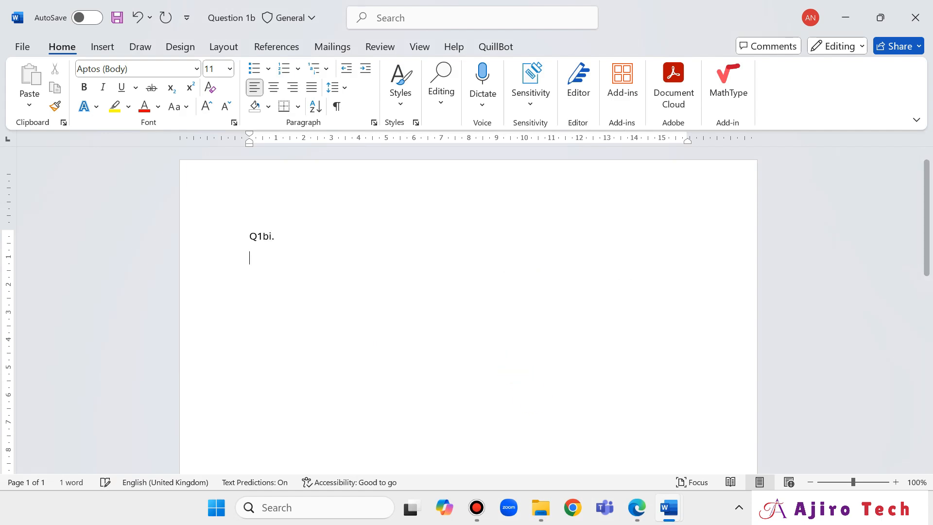
Add two square-bulleted precautions: enter personal details correctly, and use the correct font face and size.
{"action": "left_click", "coordinate": [268, 72]}
{"action": "left_click", "coordinate": [325, 158]}
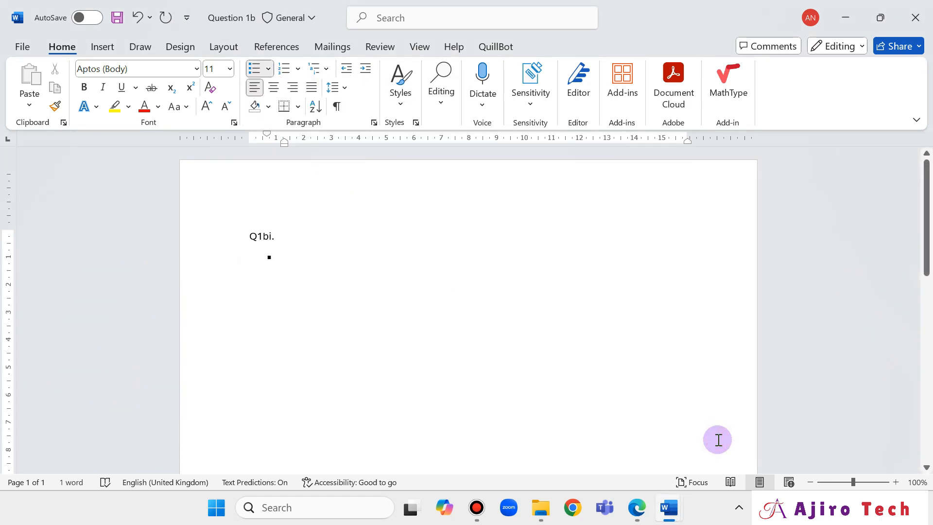
{"action": "type", "text": "I ensure my personal details was entered correc"}
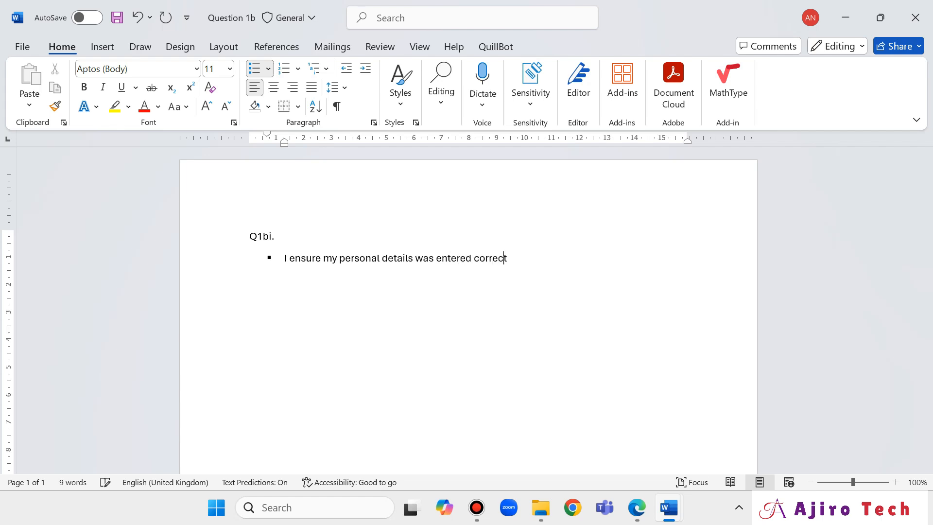
{"action": "type", "text": "t"}
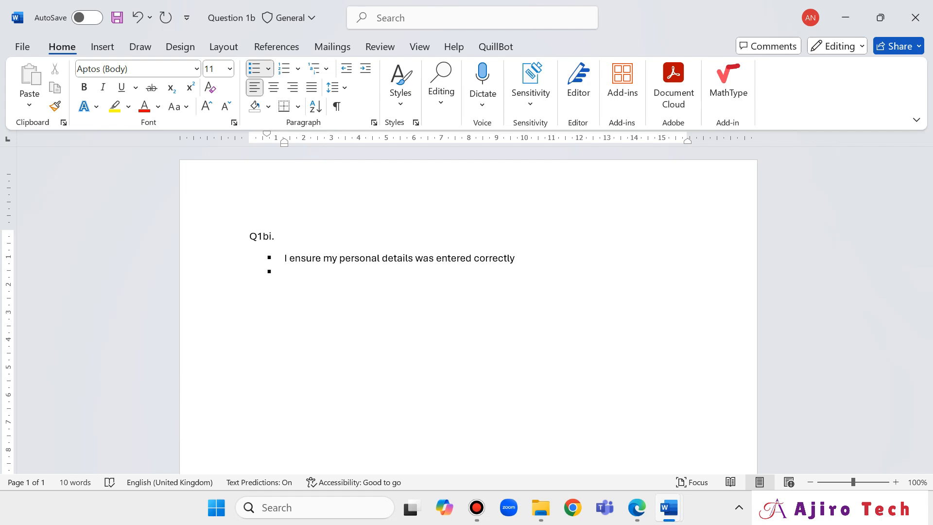
{"action": "type", "text": "I e"}
{"action": "type", "text": "d"}
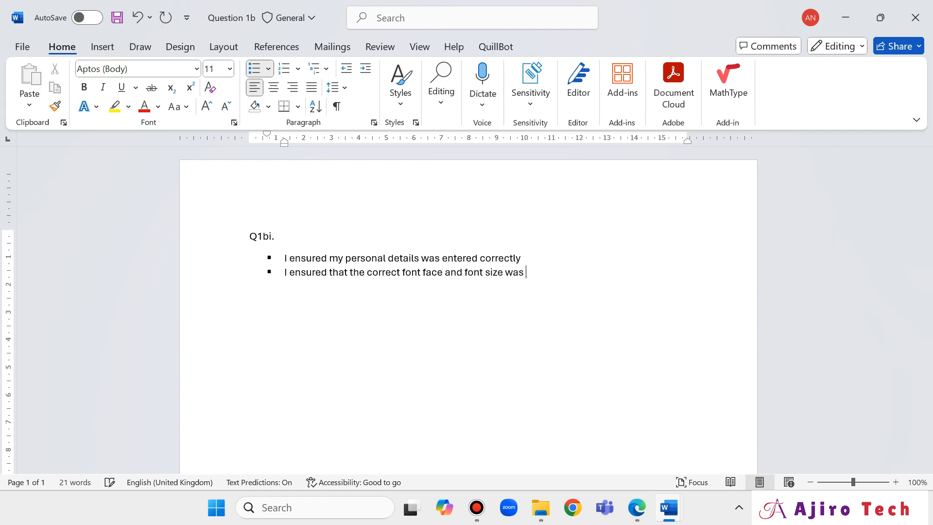
{"action": "type", "text": "d"}
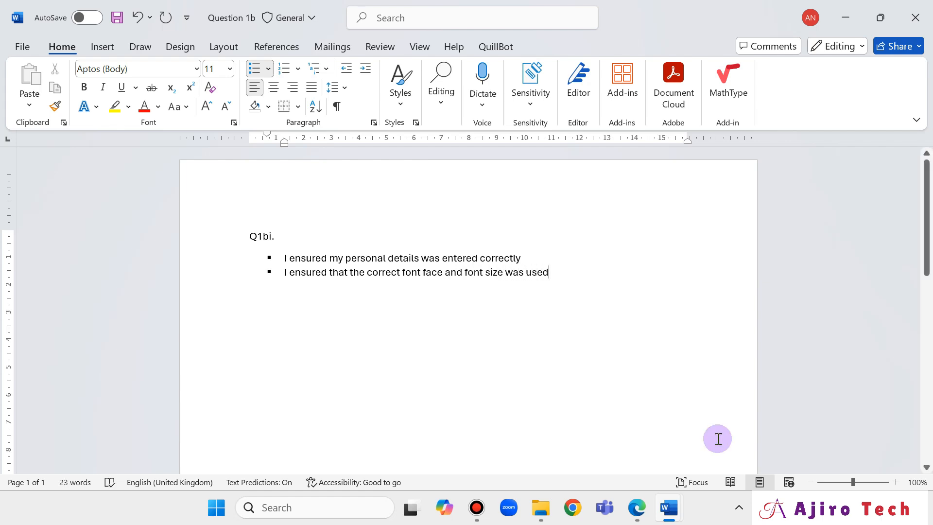
{"action": "left_click", "coordinate": [639, 508]}
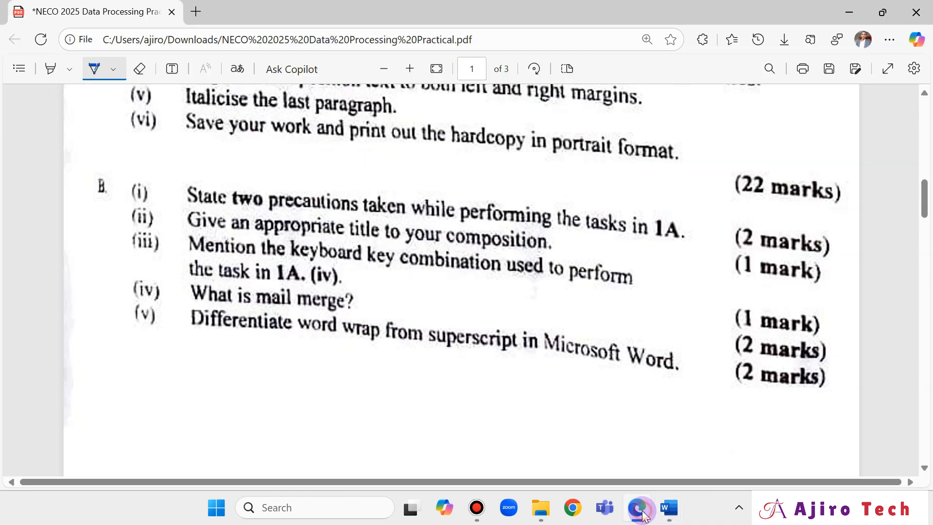
{"action": "left_click", "coordinate": [641, 510]}
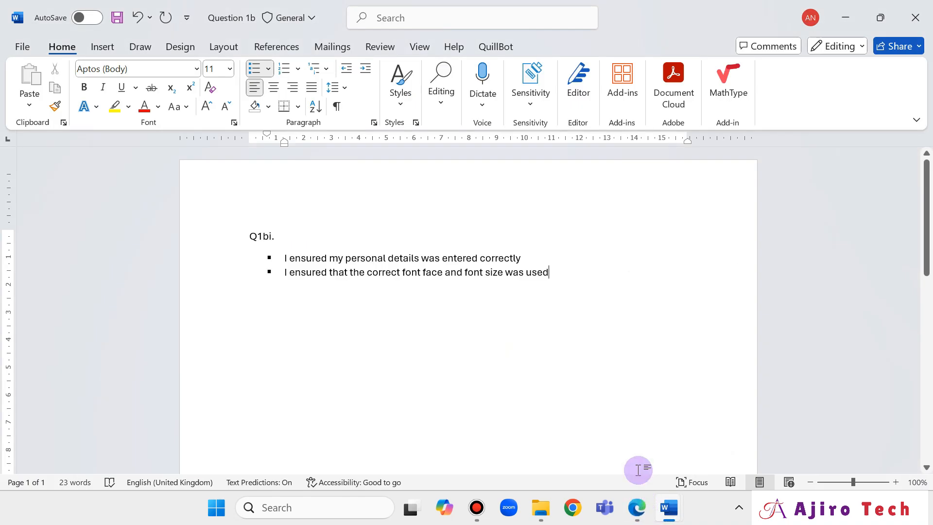
End the list and add the heading 'Q1bii.' with a new line below.
{"action": "key", "text": "Return"}
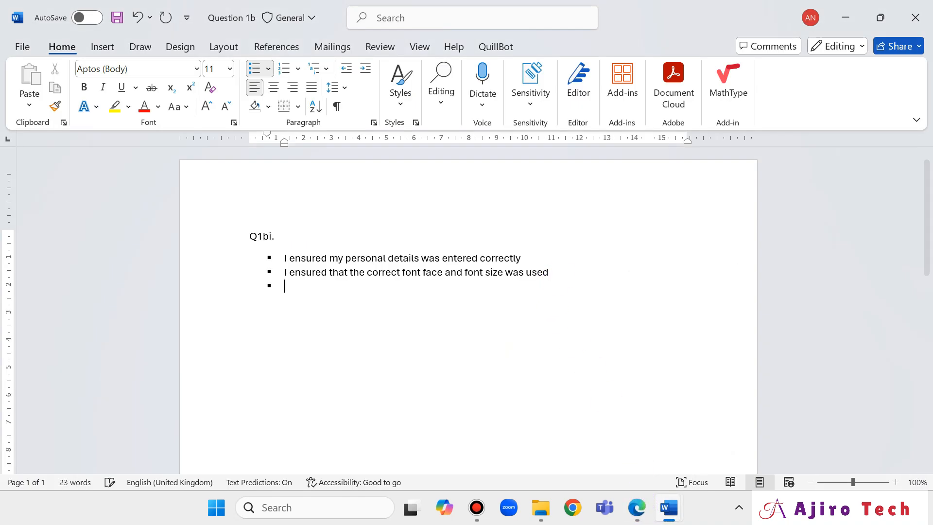
{"action": "key", "text": "Return"}
{"action": "type", "text": "Q"}
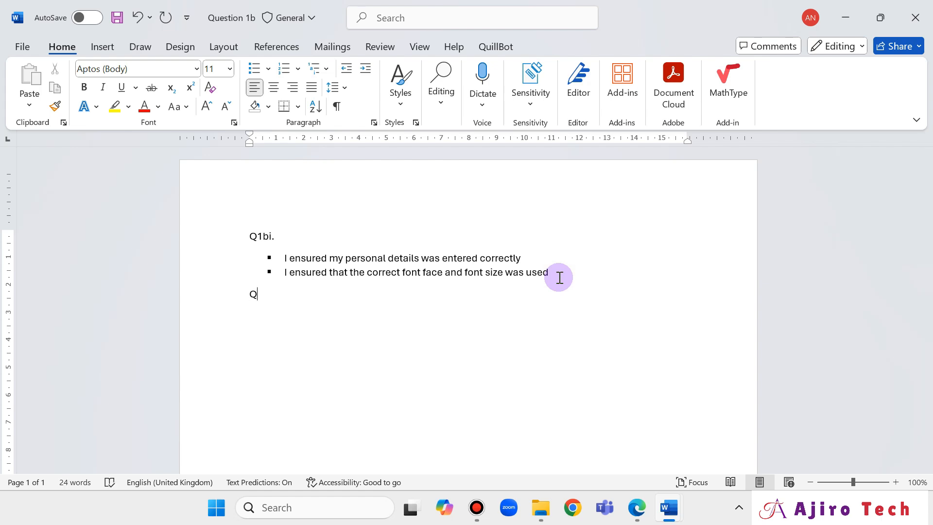
{"action": "type", "text": "1bii"}
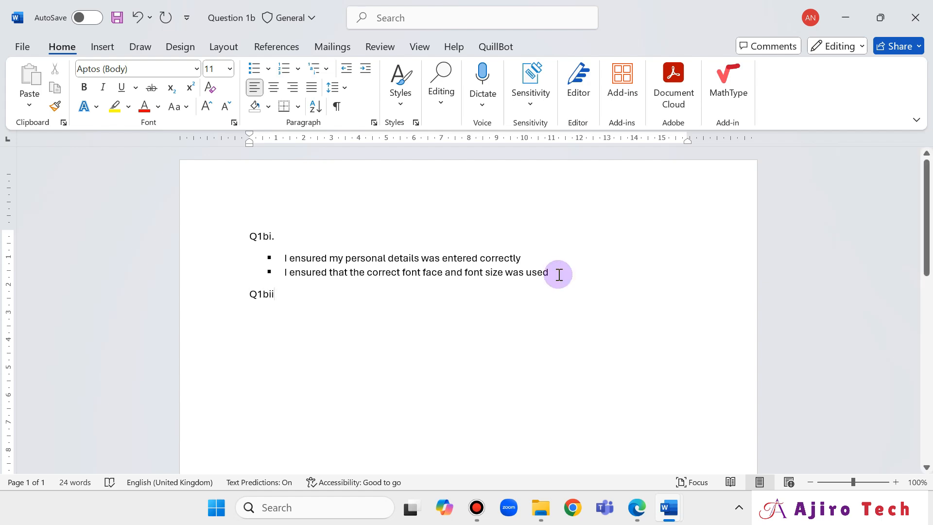
{"action": "type", "text": "."}
{"action": "key", "text": "BackSpace"}
{"action": "type", "text": "."}
{"action": "key", "text": "Return"}
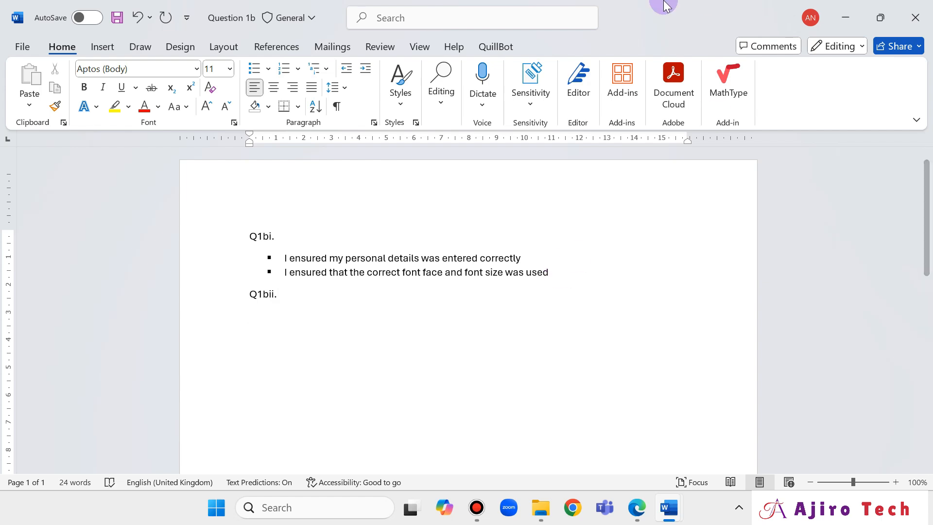
Answer Q1bii. with the square-bulleted title 'My Personal Profile'.
{"action": "left_click", "coordinate": [268, 68]}
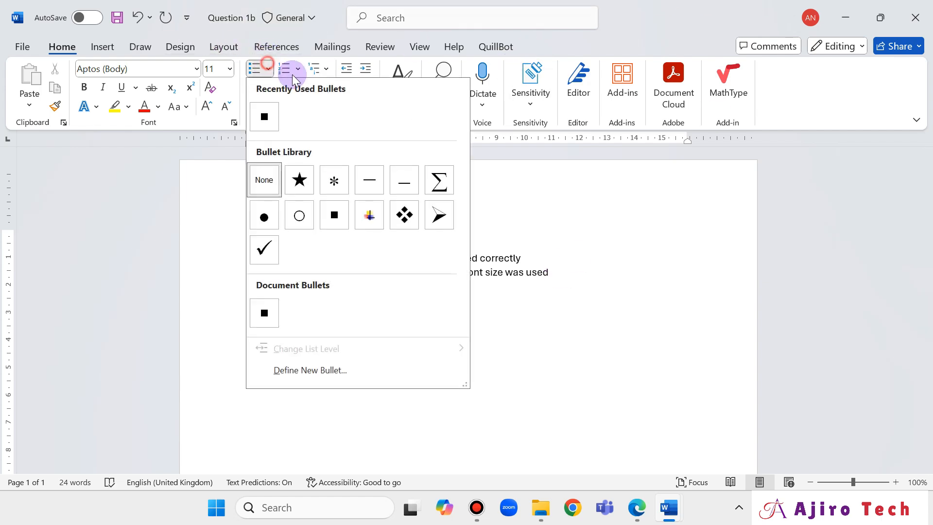
{"action": "left_click", "coordinate": [273, 123]}
{"action": "left_click", "coordinate": [636, 508]}
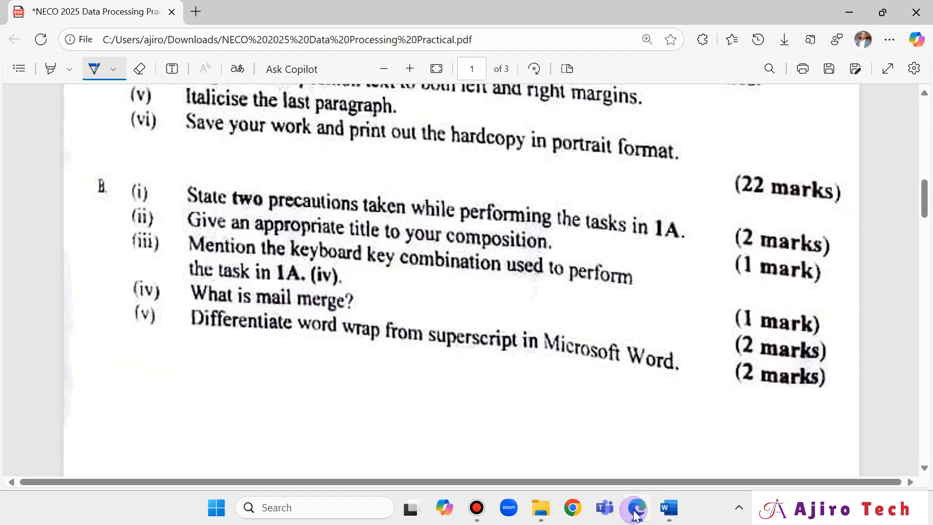
{"action": "left_click", "coordinate": [636, 514]}
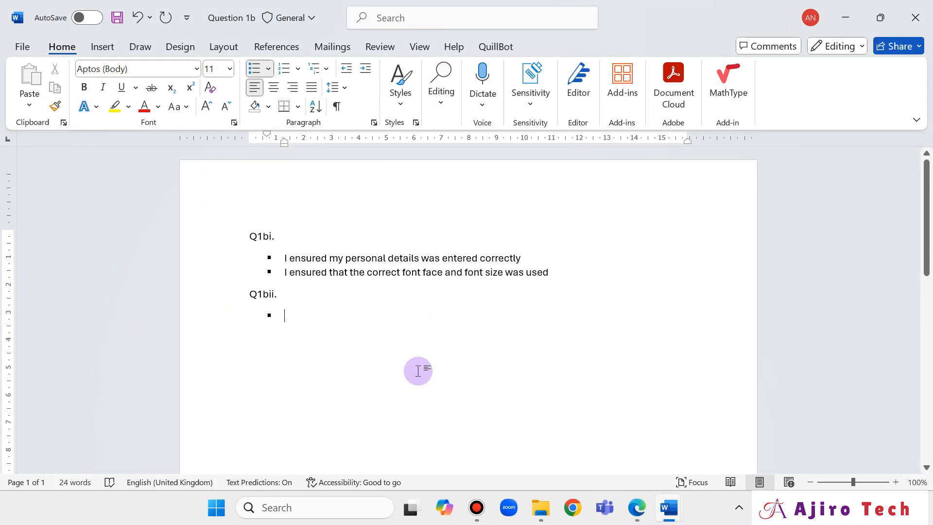
{"action": "type", "text": "My P"}
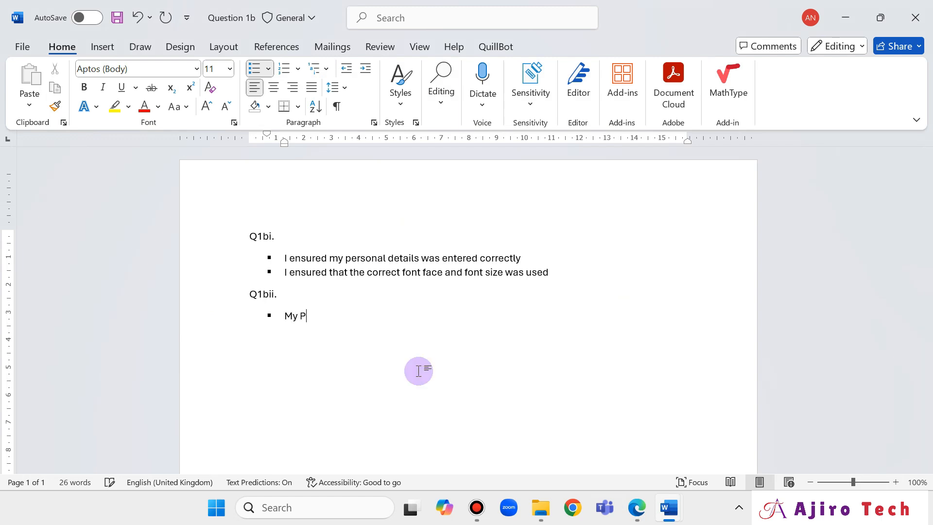
{"action": "type", "text": "ersonal Profile"}
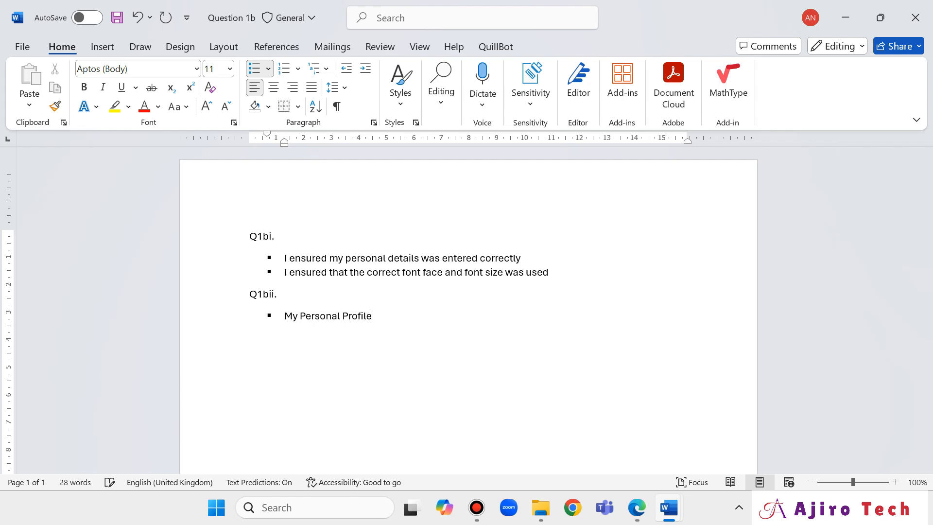
{"action": "key", "text": "Return"}
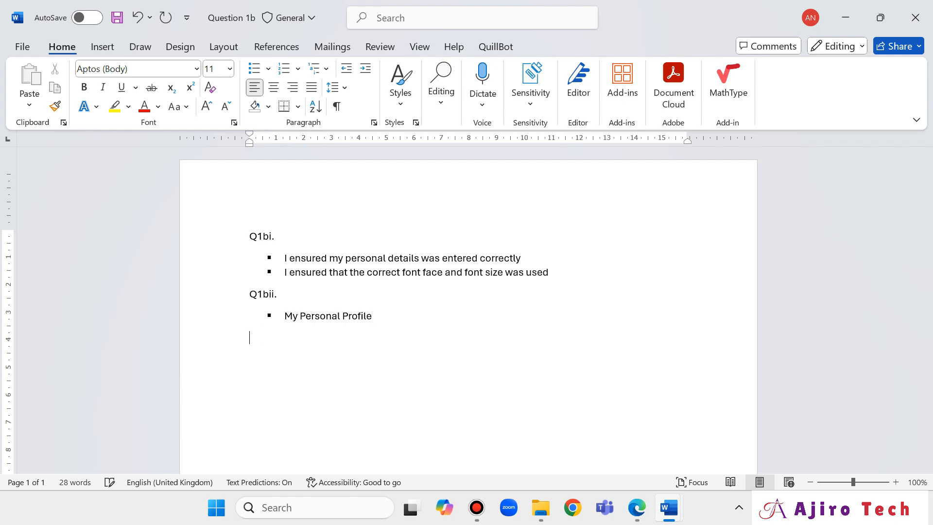
Underline 'left' and 'right' on the question paper, then draw a key box with a Ctrl+ note.
{"action": "left_click", "coordinate": [630, 514]}
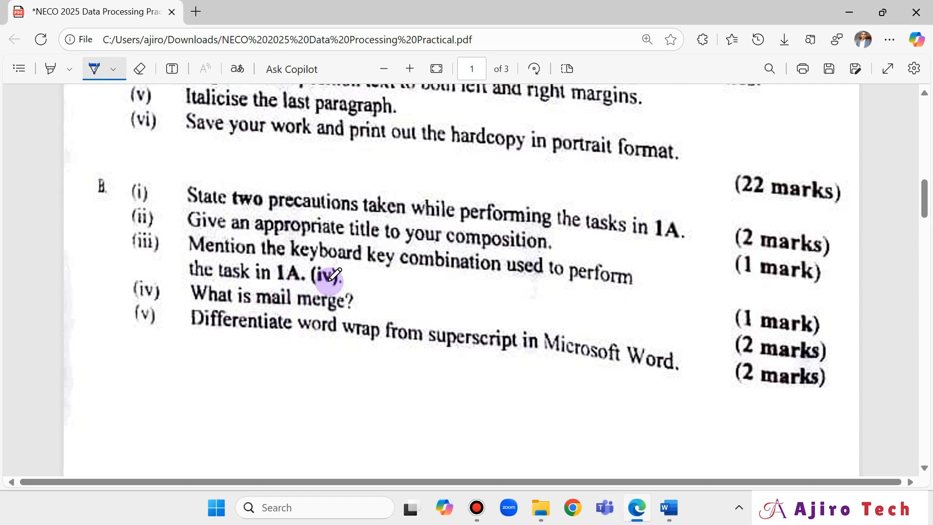
{"action": "scroll", "coordinate": [325, 270], "scroll_direction": "up", "scroll_amount": 6}
{"action": "scroll", "coordinate": [235, 349], "scroll_direction": "down", "scroll_amount": 2}
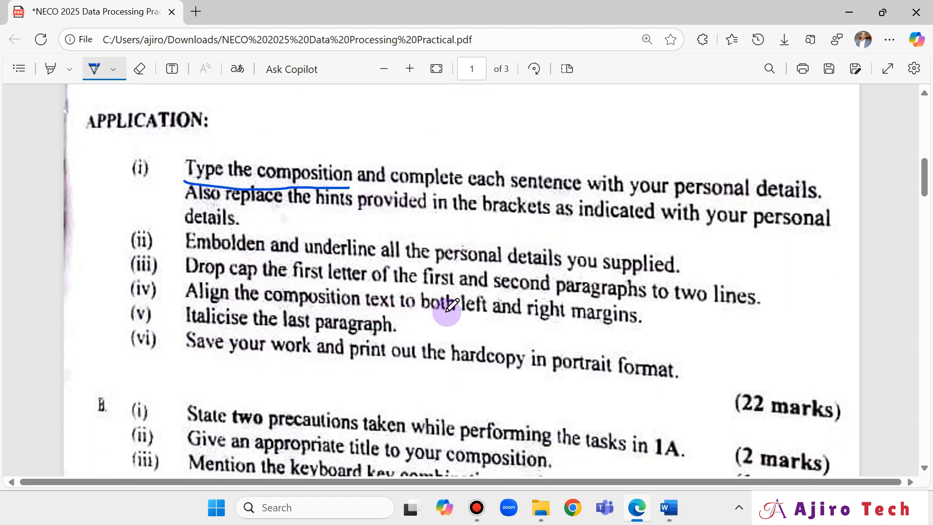
{"action": "left_click_drag", "start_coordinate": [459, 322], "coordinate": [474, 322]}
{"action": "left_click_drag", "start_coordinate": [532, 330], "coordinate": [577, 330]}
{"action": "mouse_move", "coordinate": [713, 321]}
{"action": "left_mouse_down"}
{"action": "mouse_move", "coordinate": [715, 354]}
{"action": "mouse_move", "coordinate": [787, 323]}
{"action": "mouse_move", "coordinate": [733, 365]}
{"action": "mouse_move", "coordinate": [717, 344]}
{"action": "left_mouse_up"}
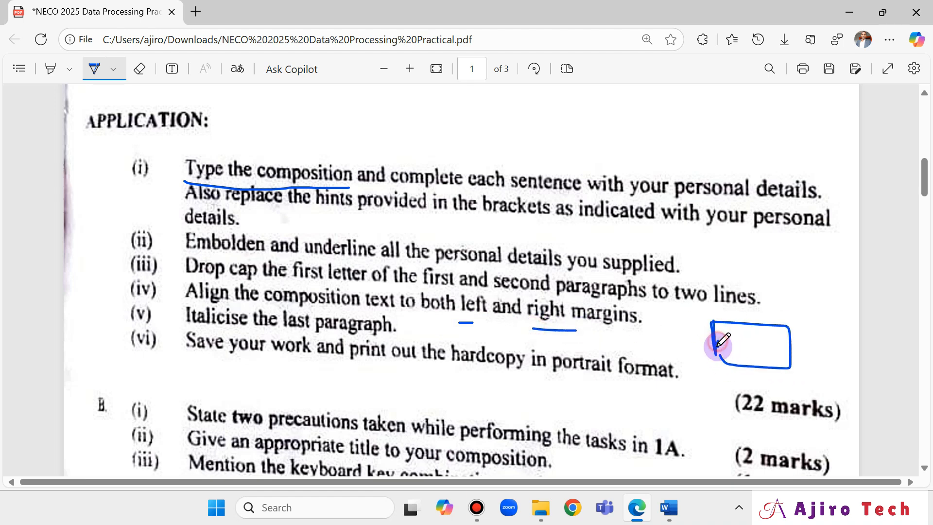
{"action": "left_click_drag", "start_coordinate": [778, 346], "coordinate": [785, 346]}
{"action": "mouse_move", "coordinate": [747, 308]}
{"action": "left_mouse_down"}
{"action": "mouse_move", "coordinate": [738, 314]}
{"action": "mouse_move", "coordinate": [759, 322]}
{"action": "mouse_move", "coordinate": [810, 305]}
{"action": "left_mouse_up"}
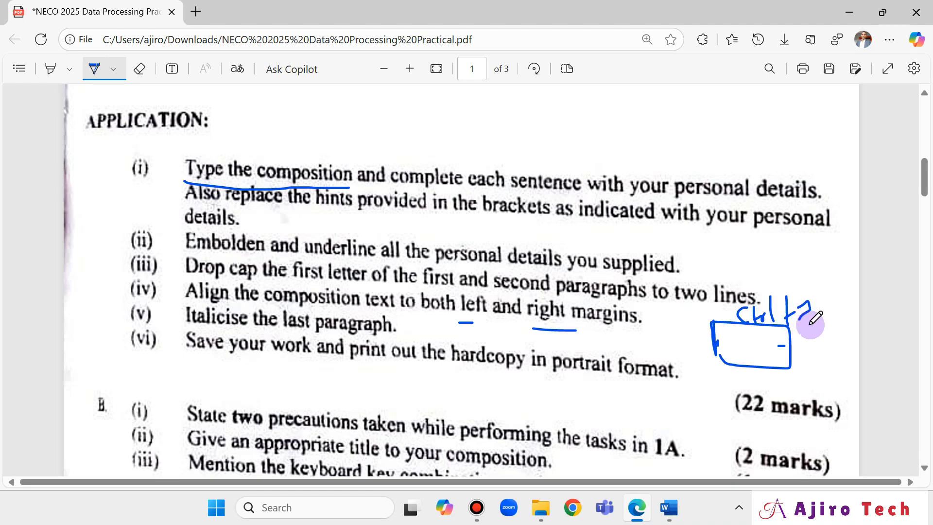
Recheck the annotated question paper and return to the Question 1b document.
{"action": "left_click", "coordinate": [670, 508]}
{"action": "left_click", "coordinate": [715, 419]}
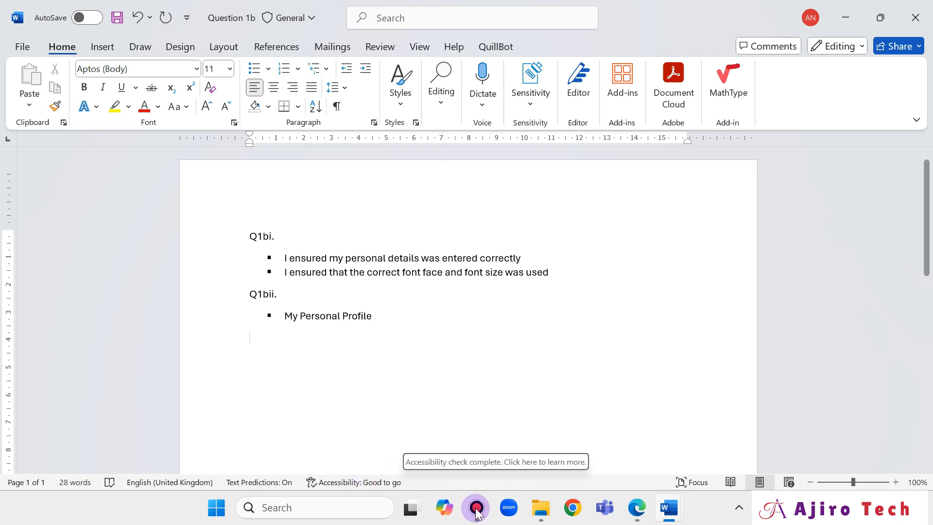
{"action": "left_click", "coordinate": [643, 509]}
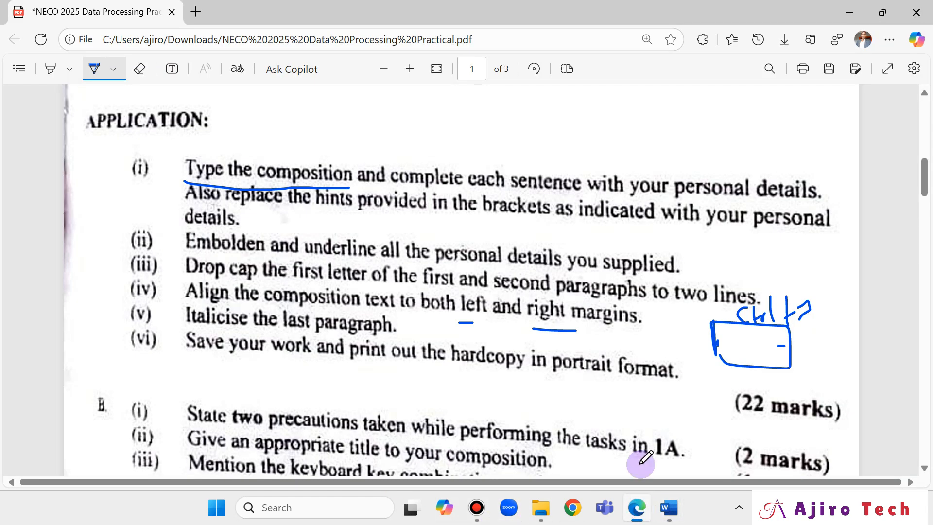
{"action": "scroll", "coordinate": [603, 418], "scroll_direction": "down", "scroll_amount": 3}
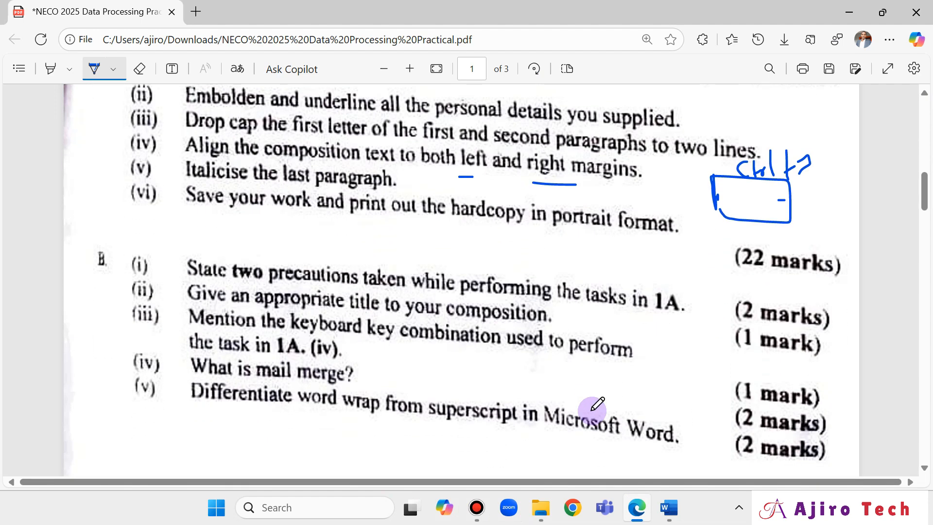
{"action": "left_click", "coordinate": [639, 510]}
Add the 'Q1biii.' heading with the square-bulleted answer 'Ctrl + J (for justify alignment)'.
{"action": "type", "text": "Q"}
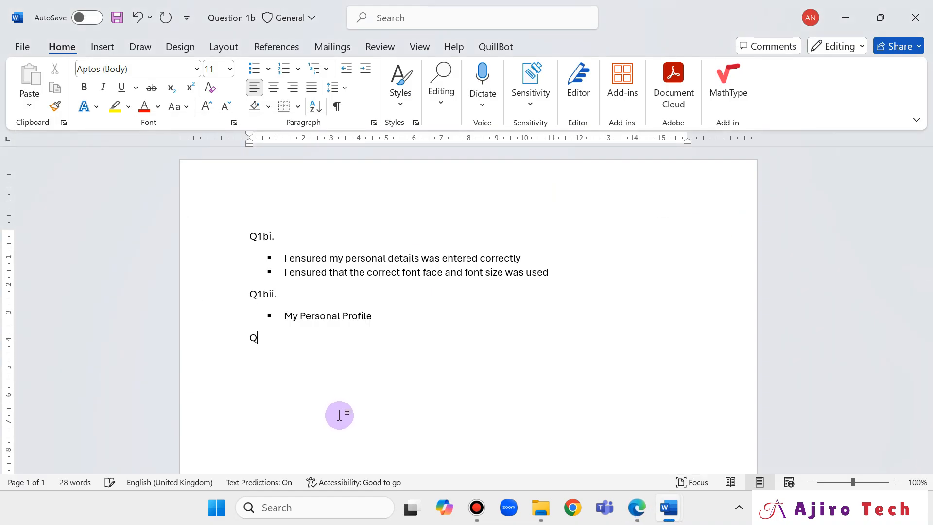
{"action": "type", "text": "1b"}
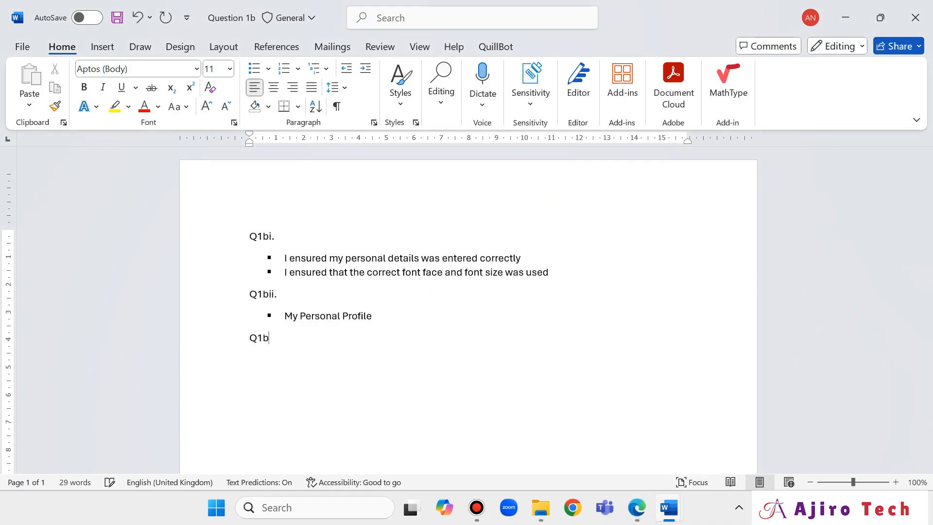
{"action": "type", "text": "iii."}
{"action": "key", "text": "Return"}
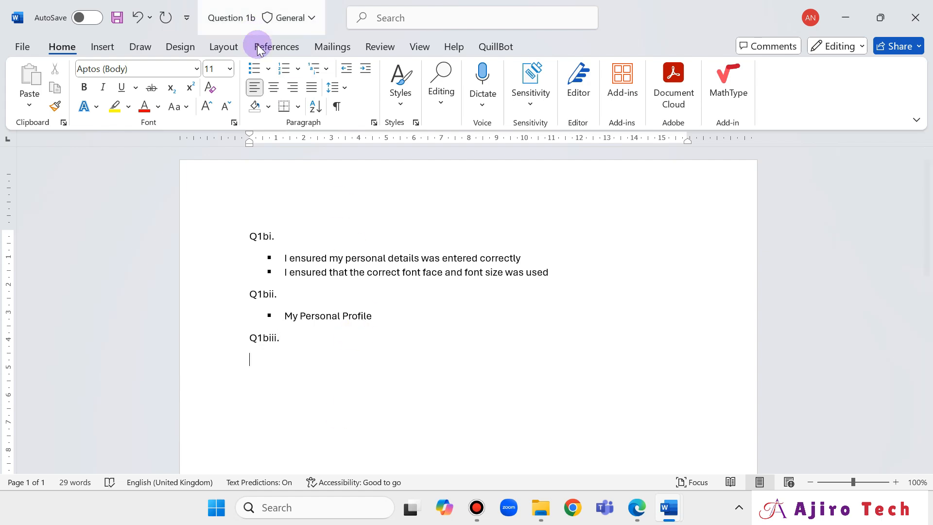
{"action": "left_click", "coordinate": [268, 68]}
{"action": "left_click", "coordinate": [270, 120]}
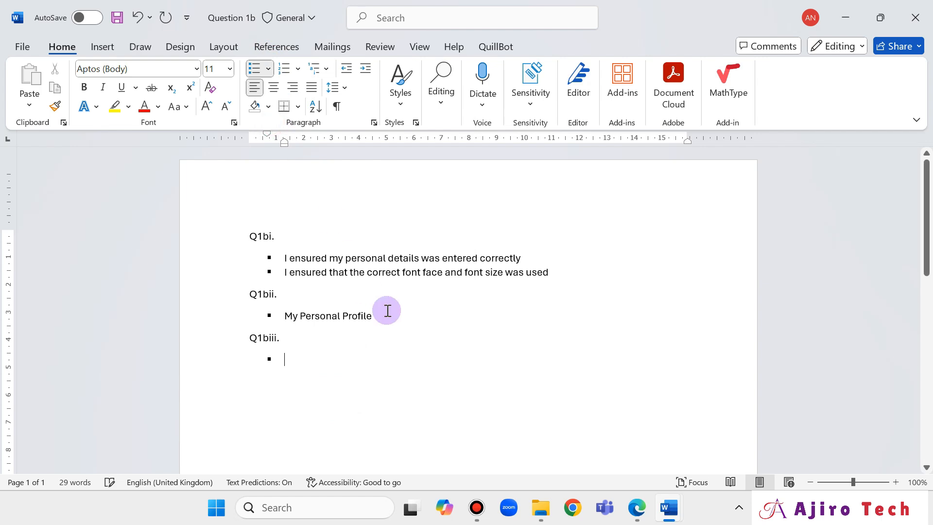
{"action": "type", "text": "ctrl "}
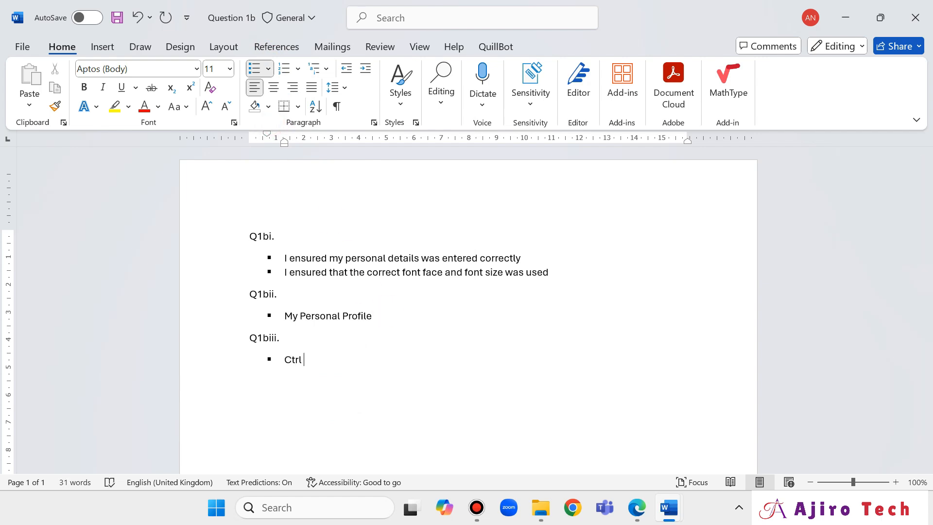
{"action": "type", "text": "+ J (for justify alignment)"}
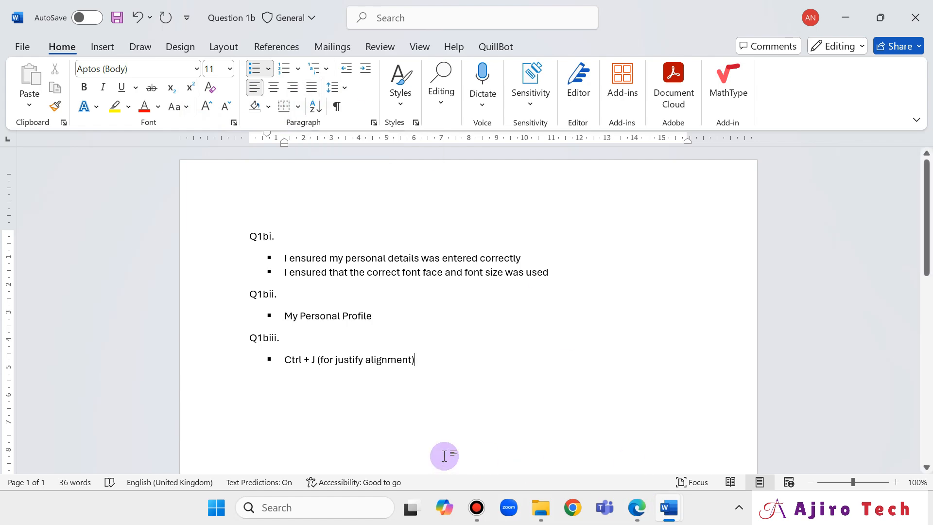
After rechecking the question paper, end the Q1biii. list with a plain line.
{"action": "left_click", "coordinate": [634, 509]}
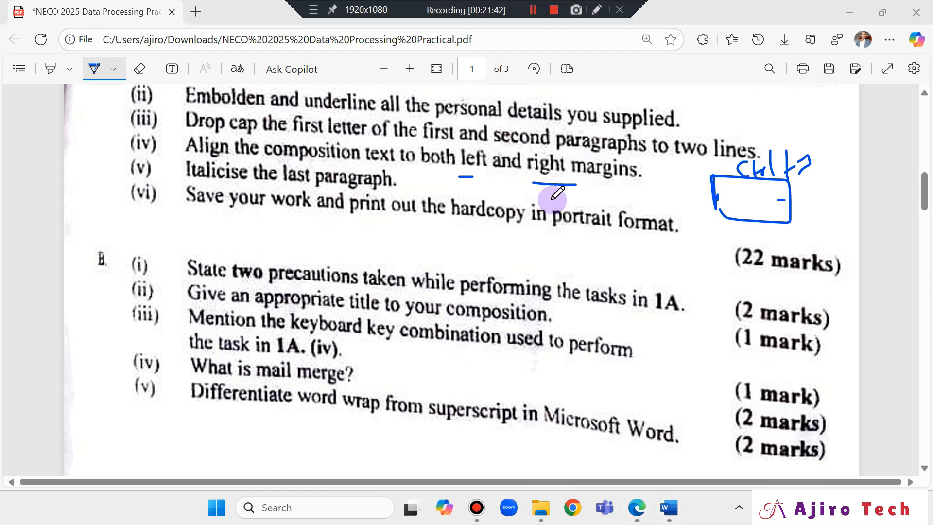
{"action": "mouse_move", "coordinate": [669, 493]}
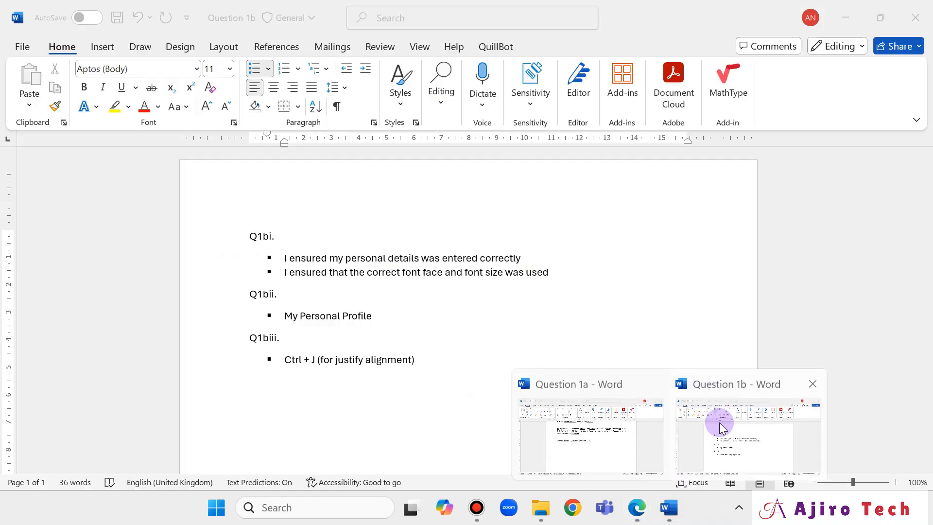
{"action": "left_click", "coordinate": [721, 438]}
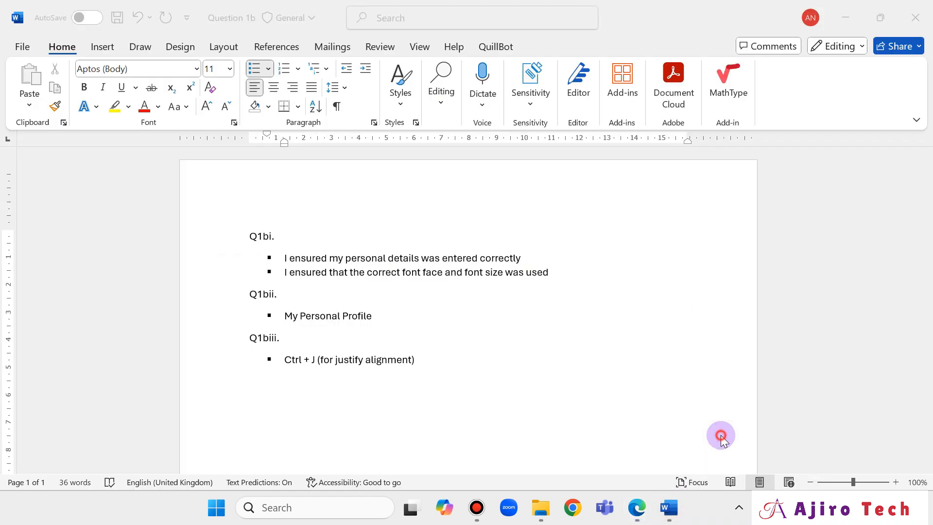
{"action": "left_click", "coordinate": [451, 362]}
{"action": "key", "text": "Return"}
{"action": "key", "text": "Return"}
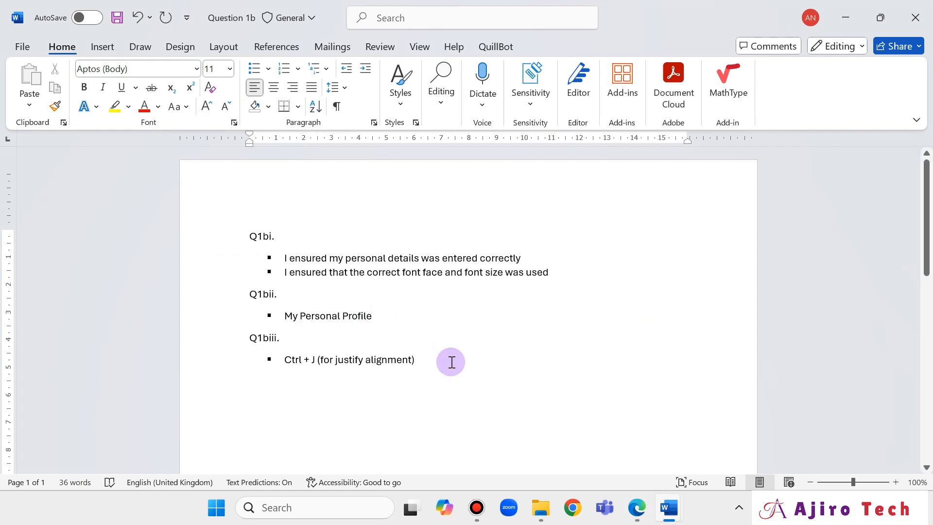
Type the 'Q1biv.' heading and give the line beneath it a square bullet.
{"action": "type", "text": "Q1bi"}
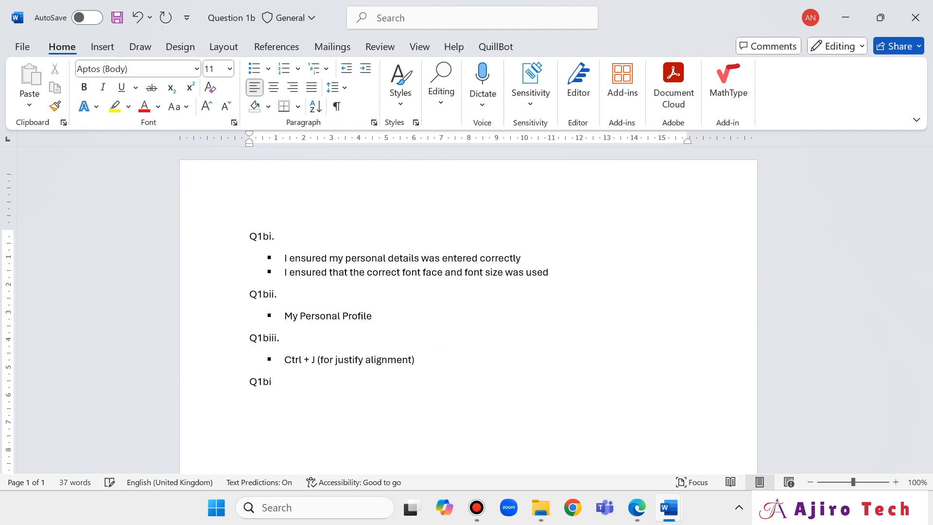
{"action": "type", "text": "v."}
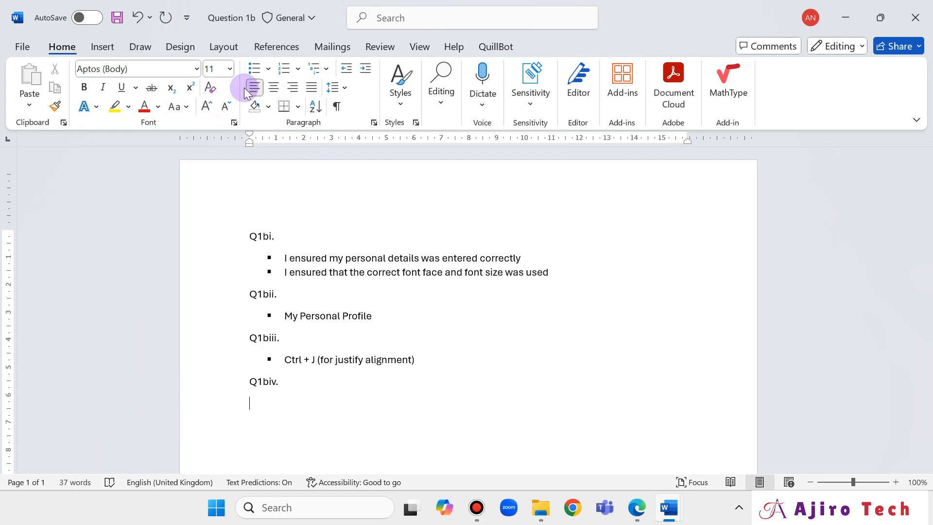
{"action": "left_click", "coordinate": [269, 69]}
{"action": "left_click", "coordinate": [265, 117]}
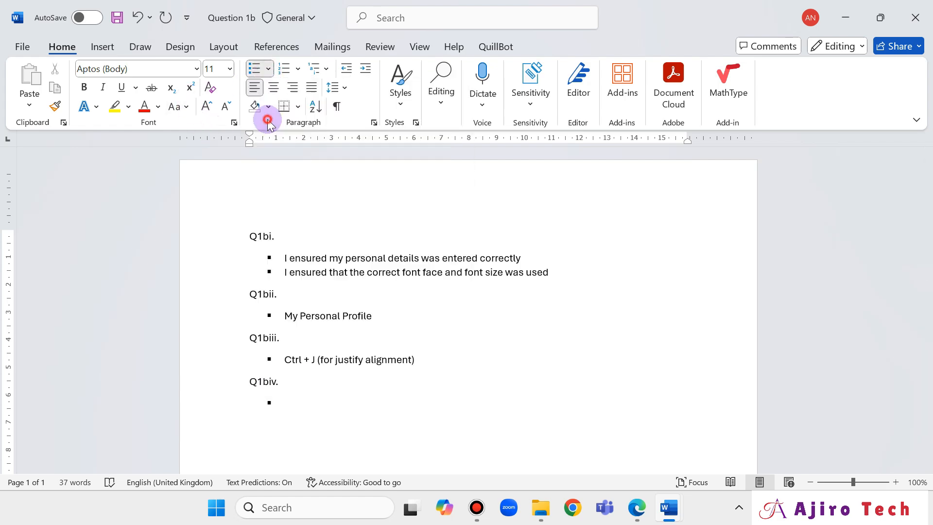
{"action": "left_click", "coordinate": [636, 508]}
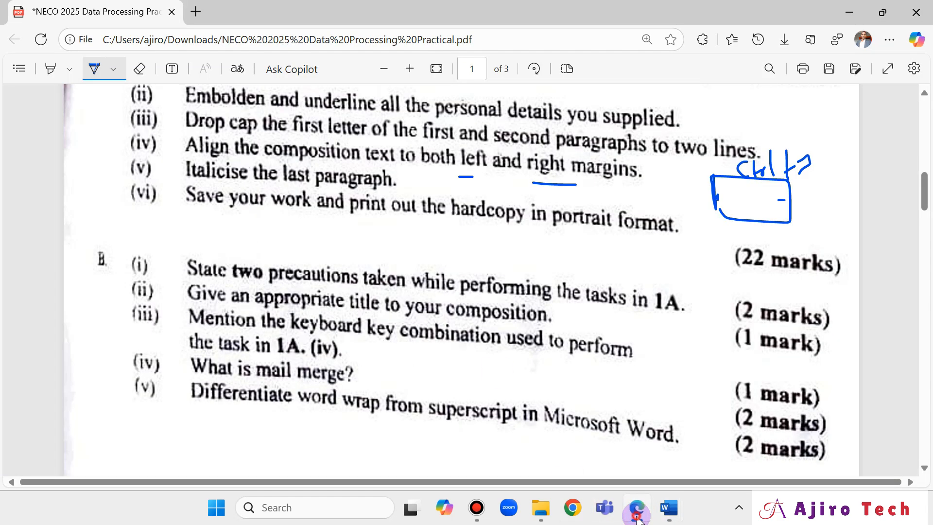
{"action": "left_click", "coordinate": [637, 517]}
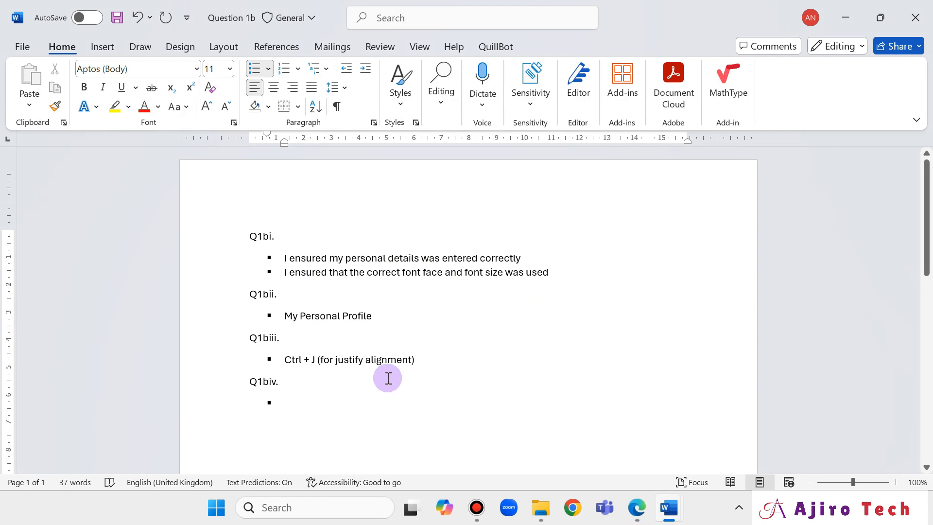
Define mail merge as combining a main document with a data source to create personalised letters or labels.
{"action": "type", "text": "Mai"}
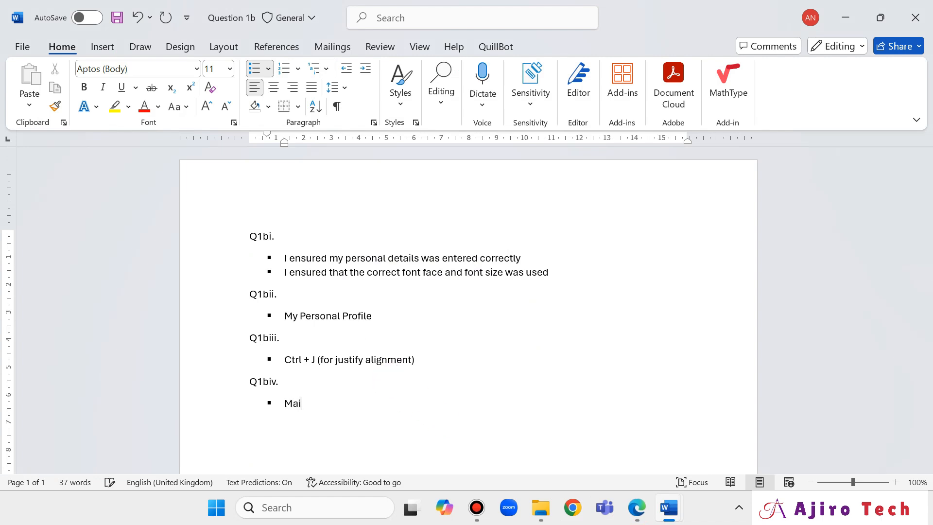
{"action": "type", "text": "l merge is a feature u"}
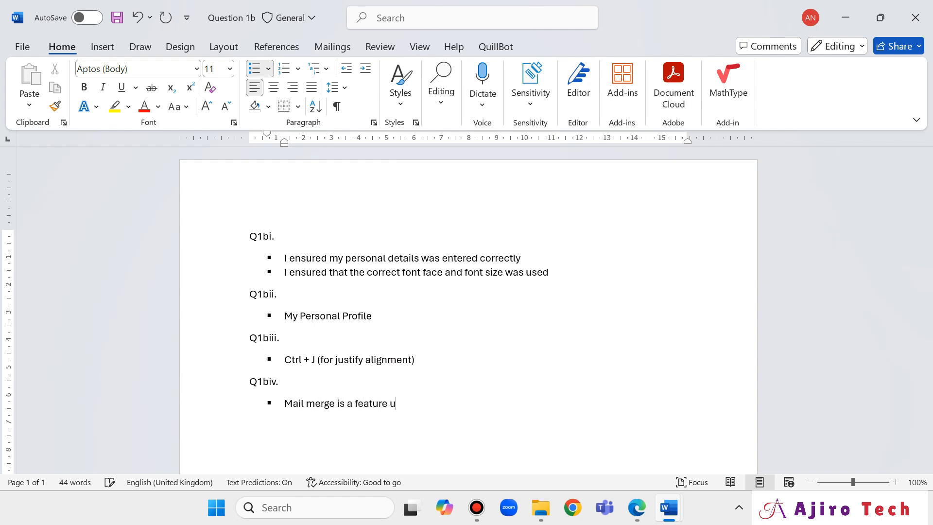
{"action": "key", "text": "BackSpace"}
{"action": "type", "text": "in word processing sof"}
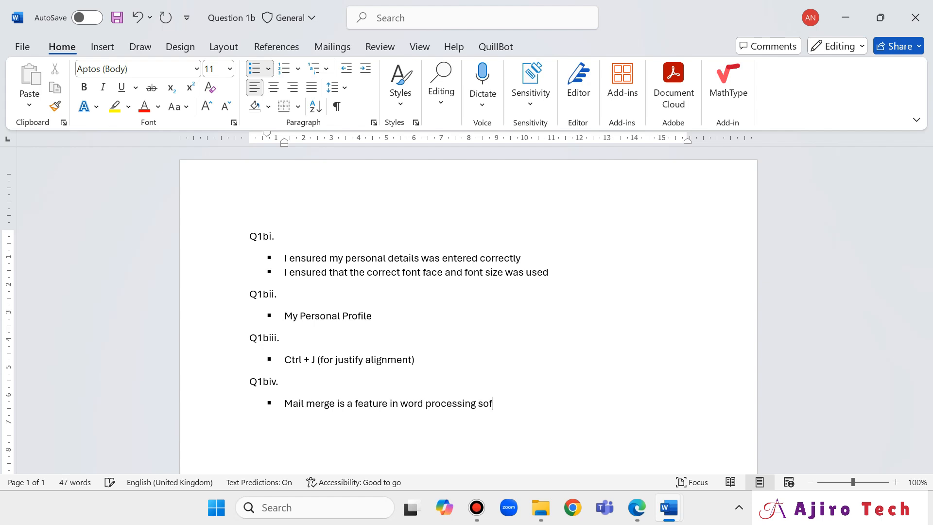
{"action": "type", "text": "tware"}
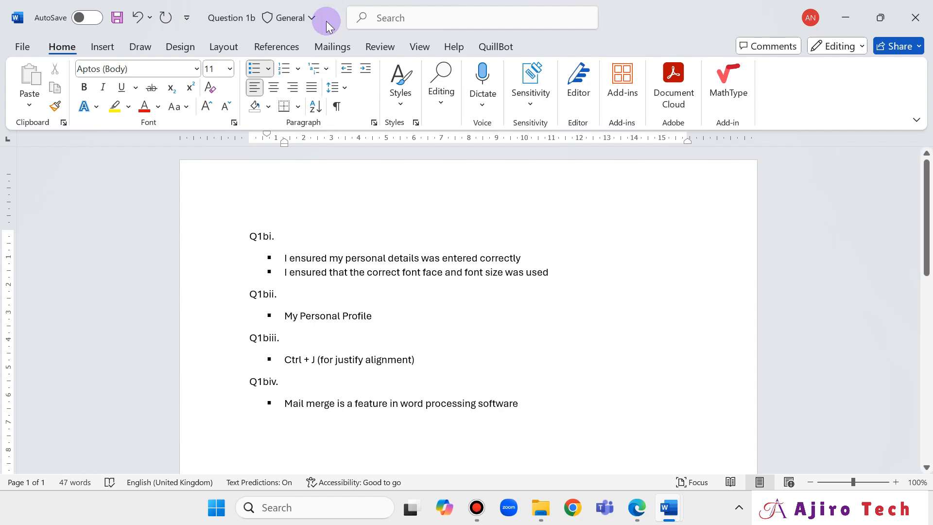
{"action": "left_click", "coordinate": [333, 48]}
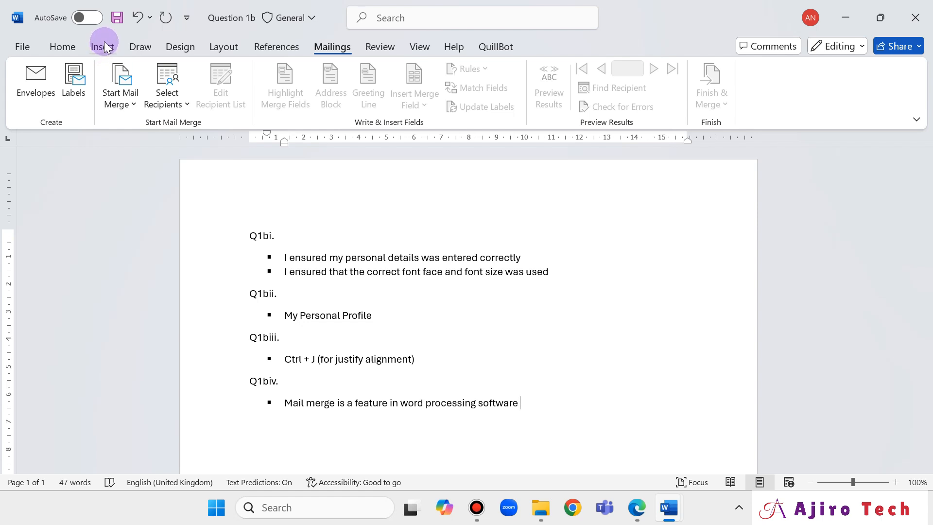
{"action": "left_click", "coordinate": [60, 44]}
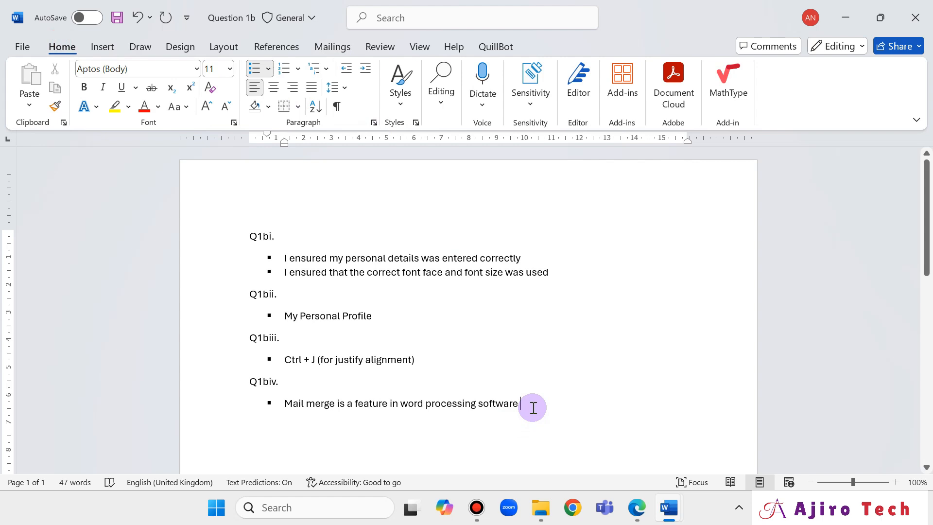
{"action": "type", "text": "that alklo"}
{"action": "key", "text": "BackSpace"}
{"action": "key", "text": "BackSpace"}
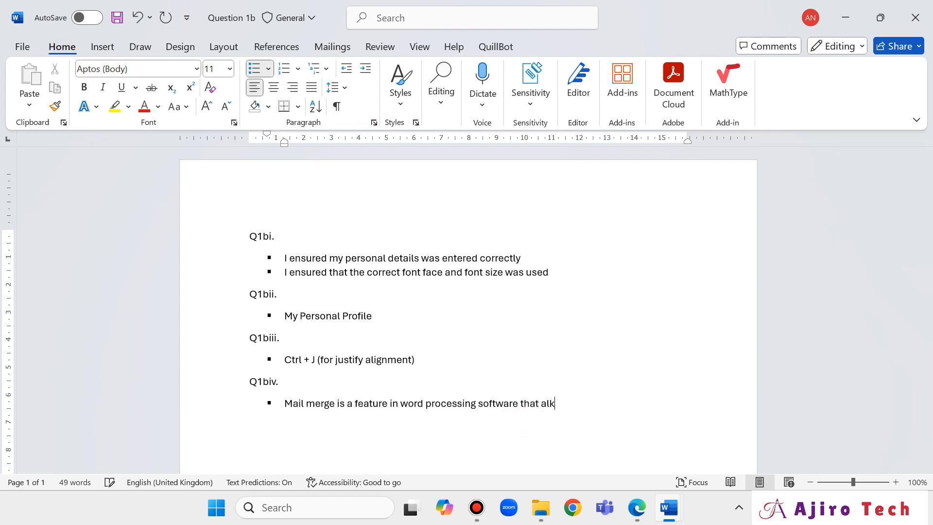
{"action": "key", "text": "BackSpace"}
{"action": "type", "text": "lows users to create personalise"}
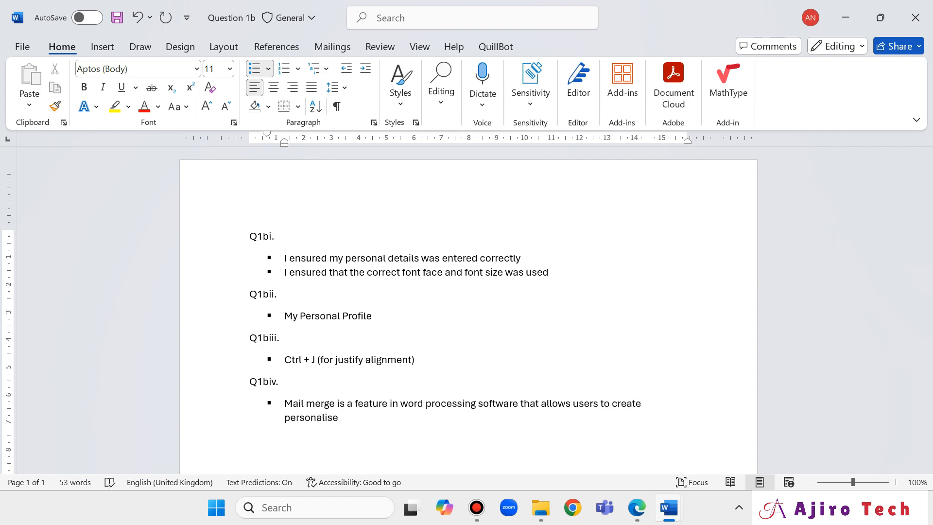
{"action": "type", "text": "d documents such as lette"}
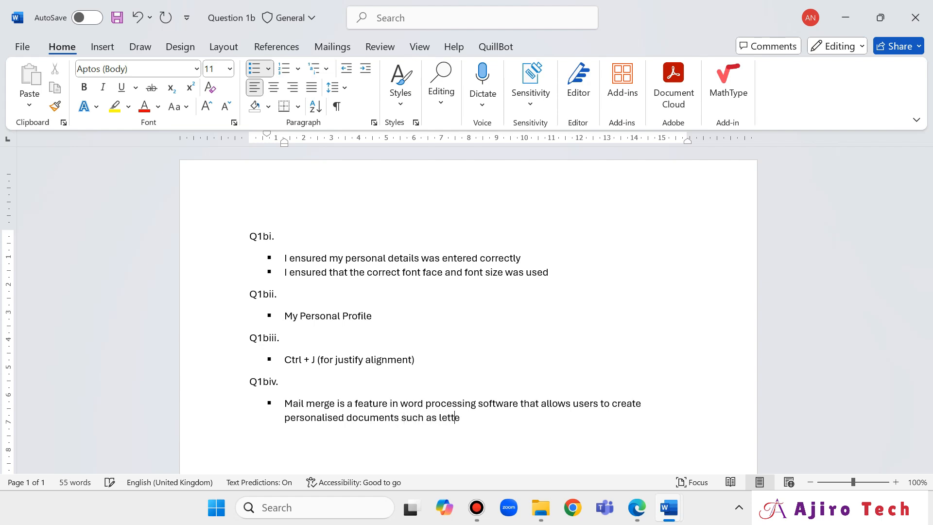
{"action": "type", "text": "rs i"}
{"action": "key", "text": "BackSpace"}
{"action": "type", "text": "or labels by combining "}
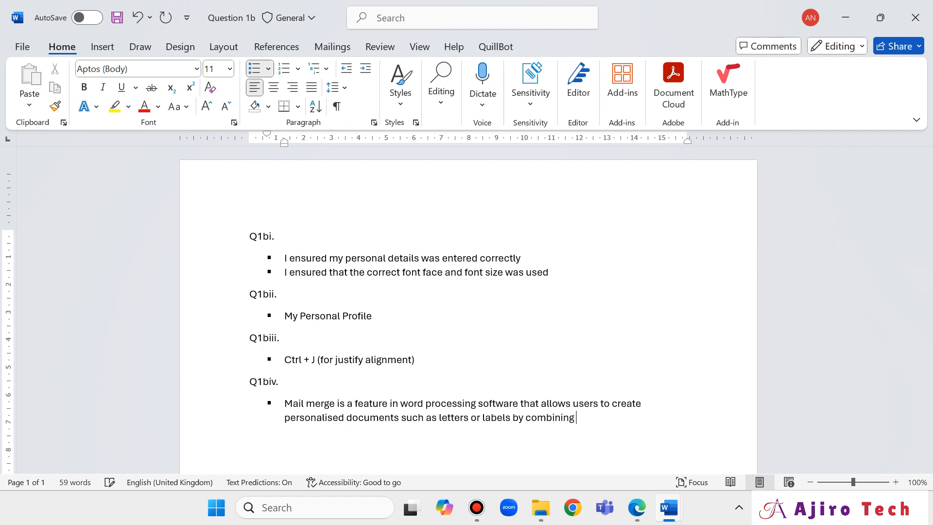
{"action": "type", "text": "a main document with a data"}
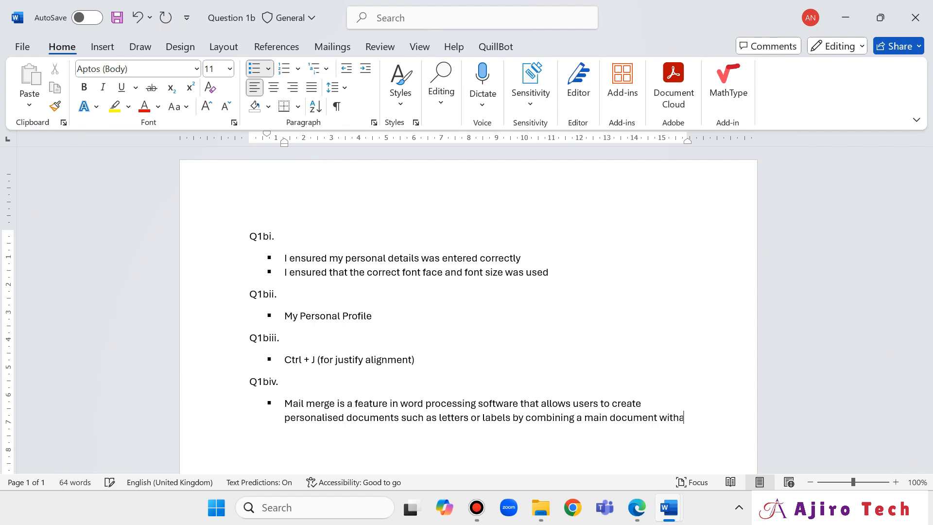
{"action": "type", "text": " source containin"}
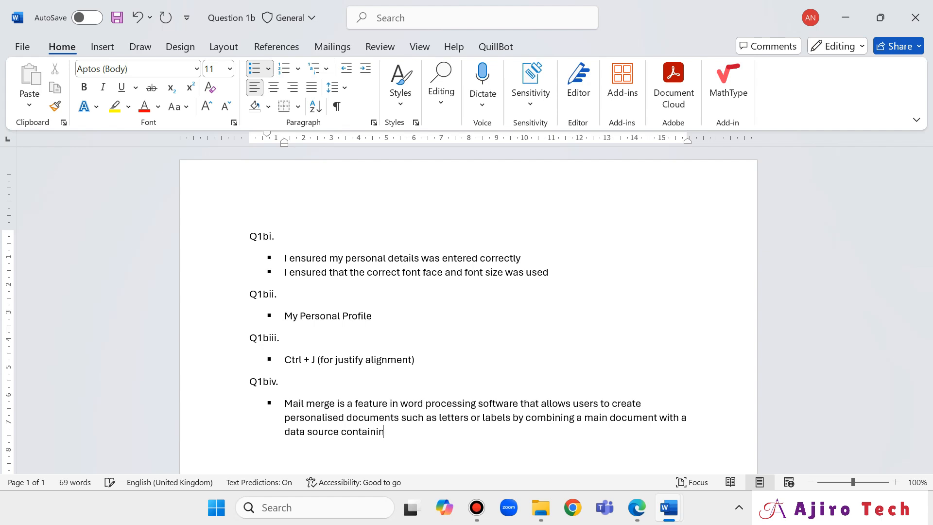
{"action": "type", "text": "g variable informati"}
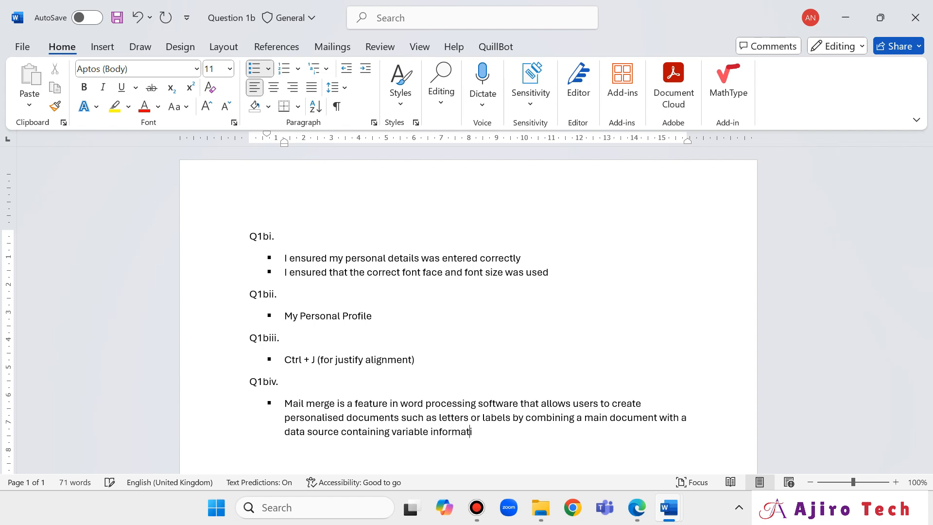
{"action": "type", "text": "on such as names and"}
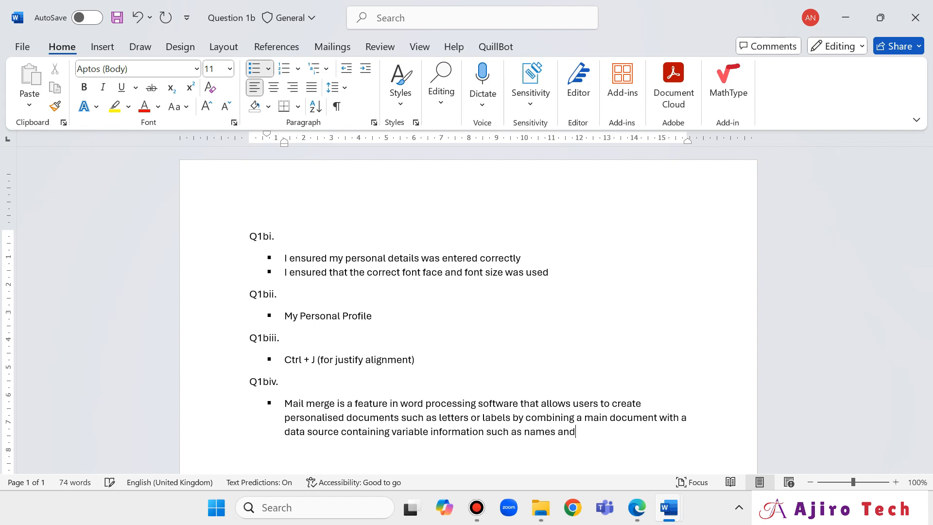
{"action": "type", "text": " addresses"}
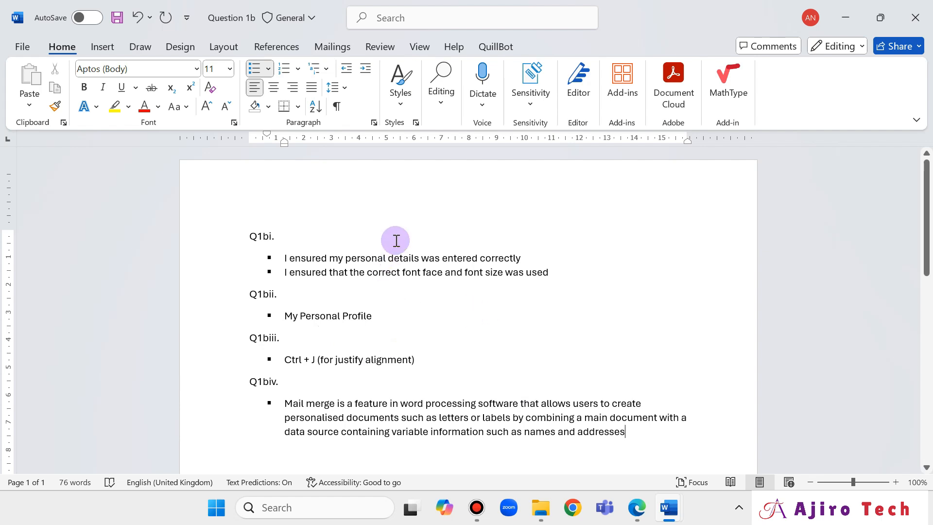
Set all Q1bi–Q1biv answer text to 14 pt and add a plain line after 'addresses'.
{"action": "left_click", "coordinate": [248, 236]}
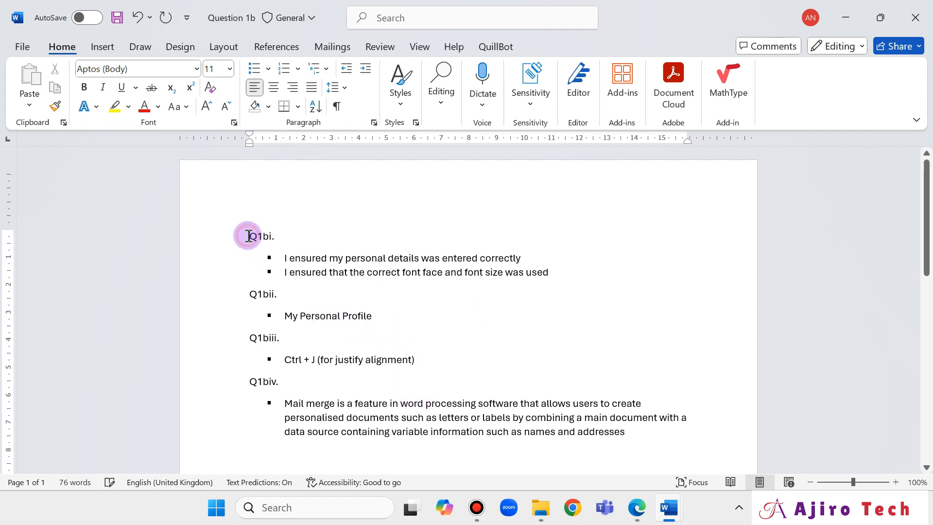
{"action": "left_click_drag", "start_coordinate": [248, 236], "coordinate": [632, 432]}
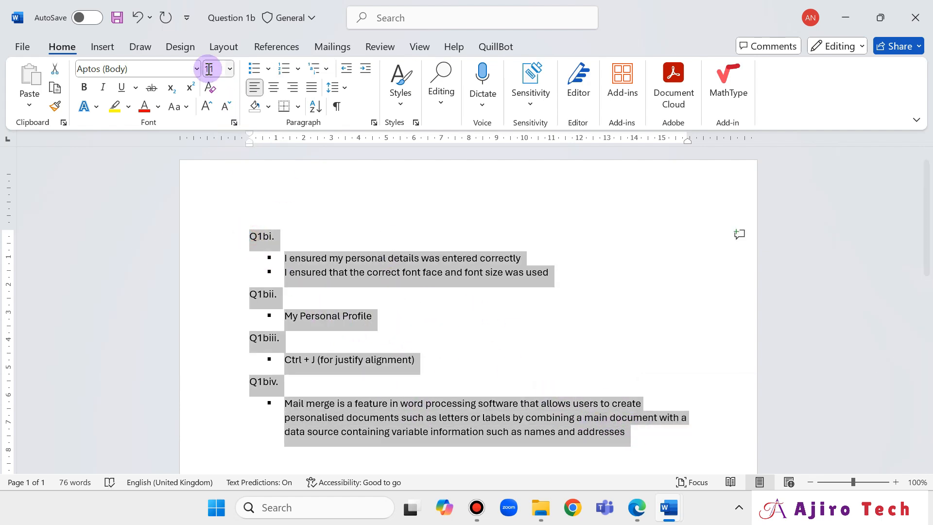
{"action": "left_click", "coordinate": [229, 68]}
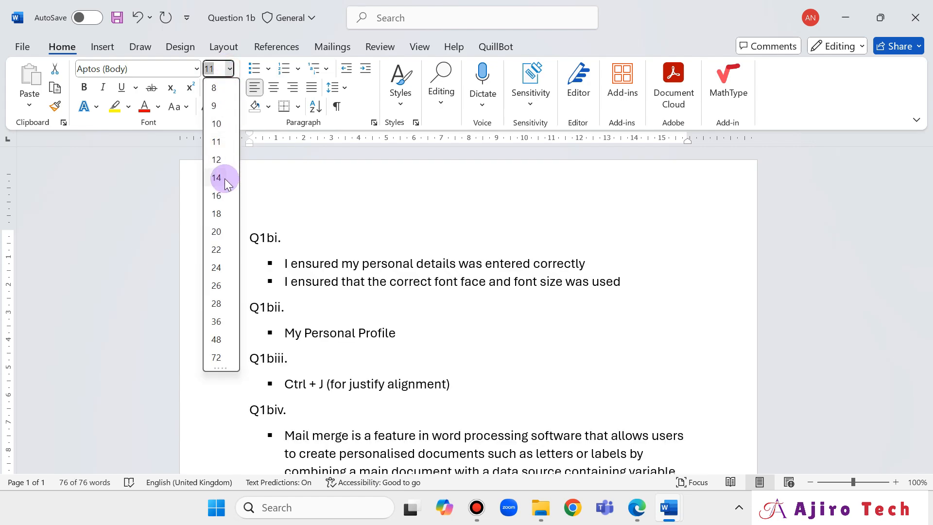
{"action": "left_click", "coordinate": [219, 178]}
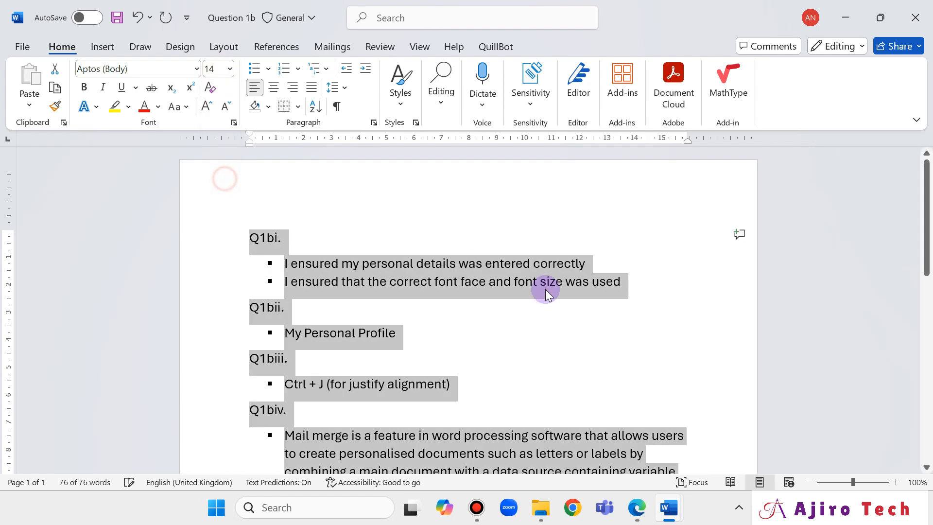
{"action": "scroll", "coordinate": [546, 297], "scroll_direction": "down", "scroll_amount": 2}
{"action": "left_click", "coordinate": [559, 392]}
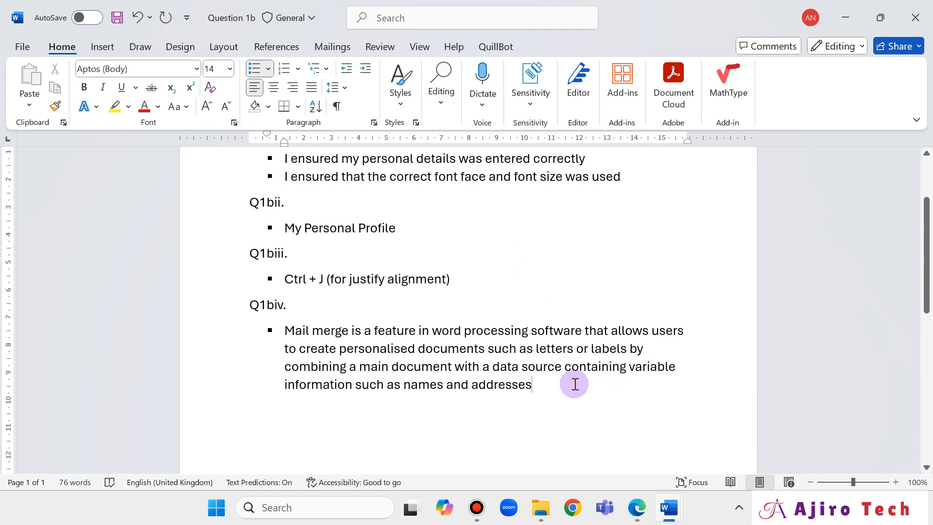
{"action": "key", "text": "Return"}
{"action": "key", "text": "Return"}
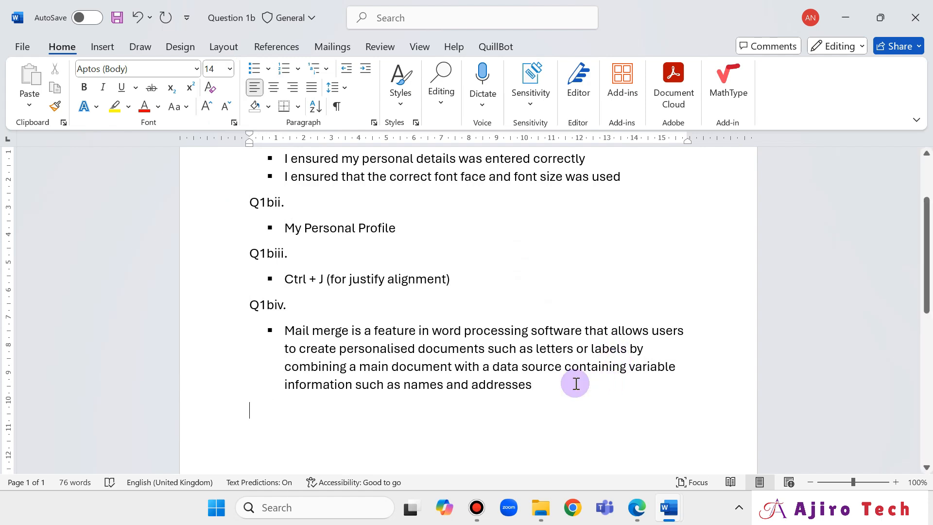
Add the 'Q1bv.' heading, then scroll the exam PDF to the section B questions.
{"action": "type", "text": "Q1"}
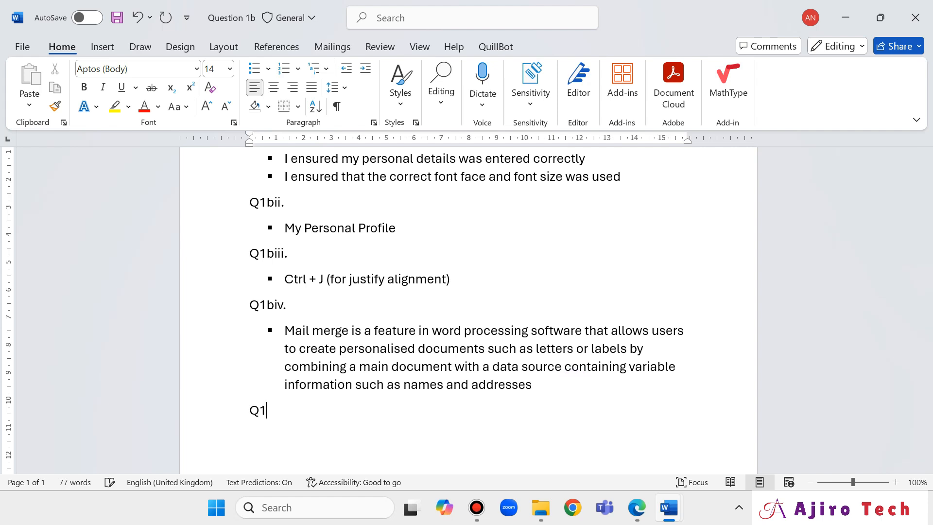
{"action": "type", "text": "bv."}
{"action": "key", "text": "Return"}
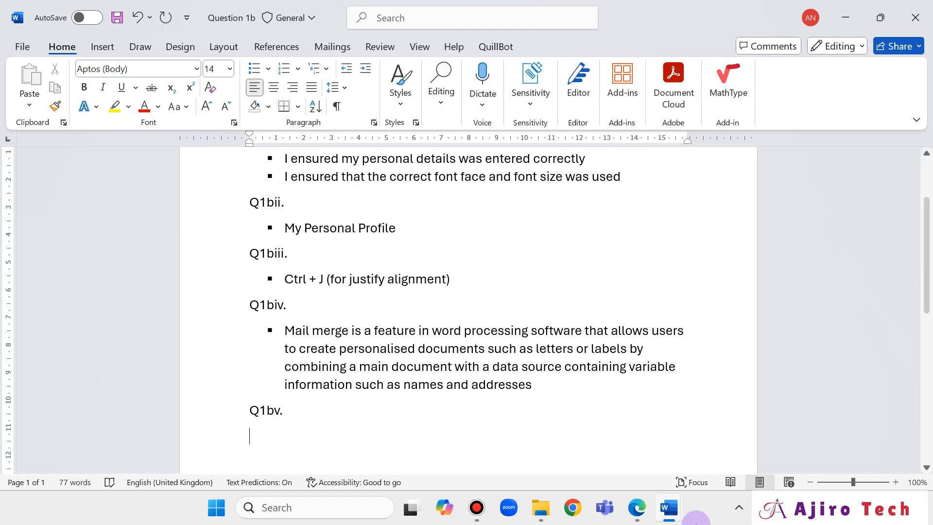
{"action": "left_click", "coordinate": [636, 507]}
{"action": "scroll", "coordinate": [496, 367], "scroll_direction": "down", "scroll_amount": 3}
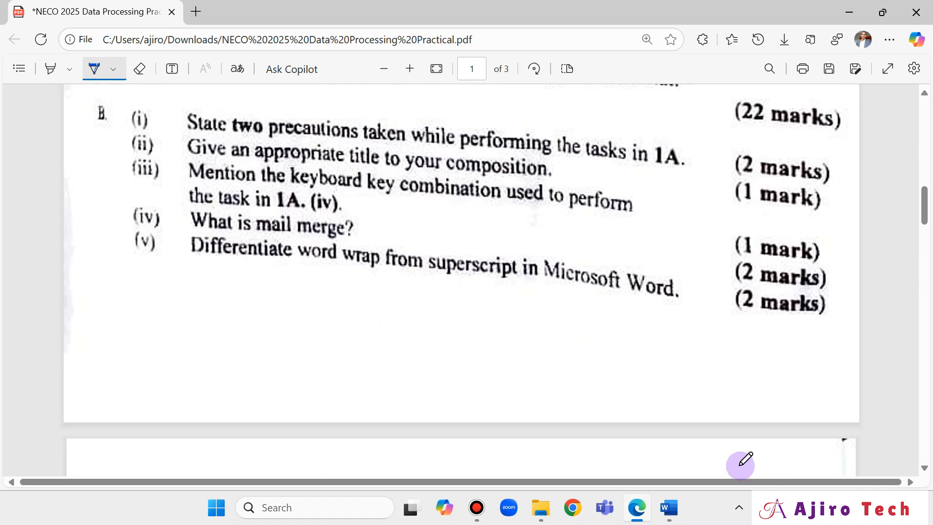
Glance at the exam PDF again and bring the Question 1b document back to the front.
{"action": "mouse_move", "coordinate": [669, 507]}
{"action": "left_click", "coordinate": [737, 439]}
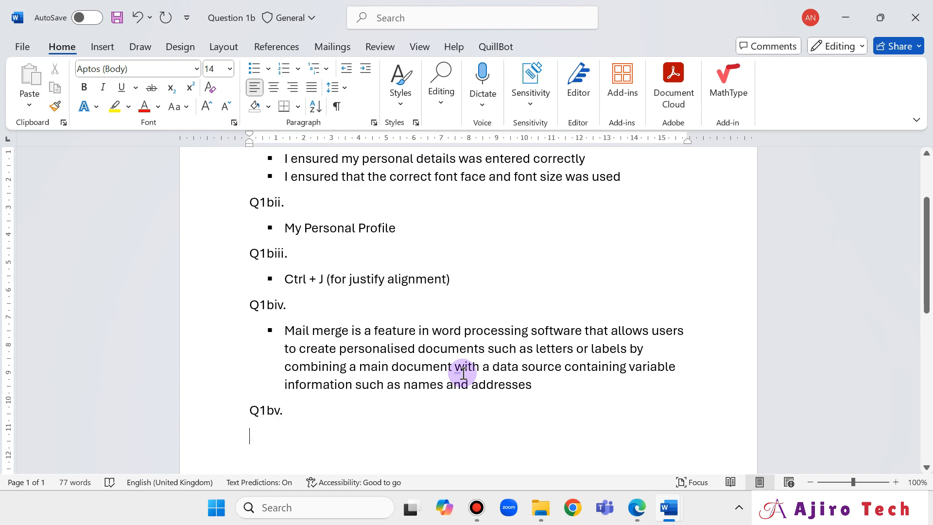
{"action": "left_click", "coordinate": [640, 517]}
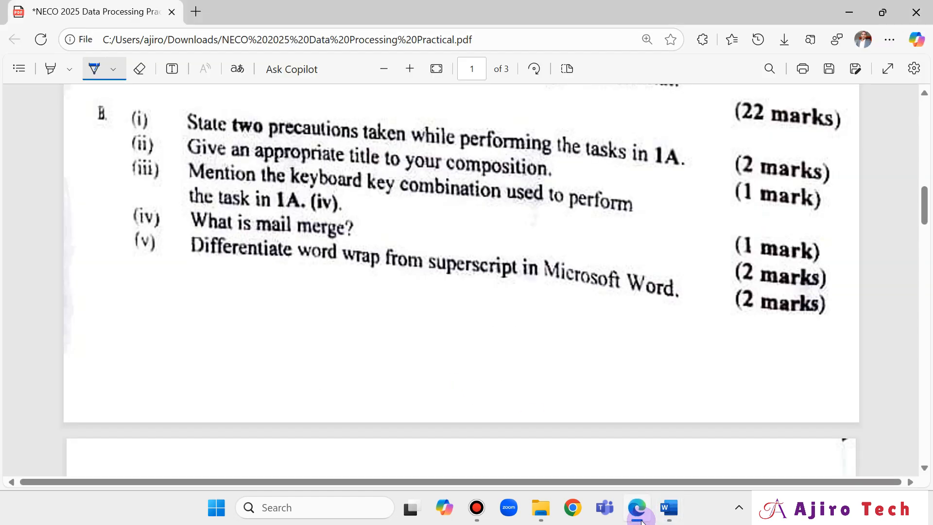
{"action": "mouse_move", "coordinate": [669, 508]}
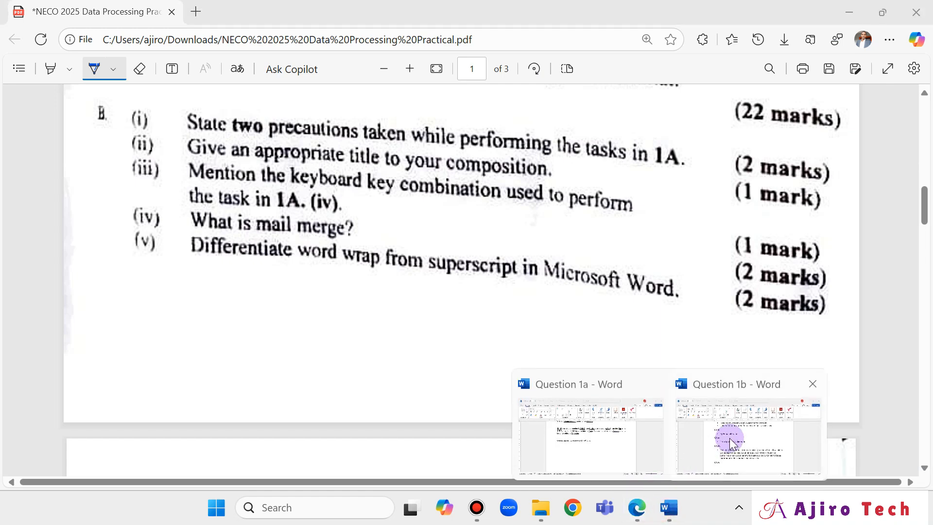
{"action": "left_click", "coordinate": [730, 438]}
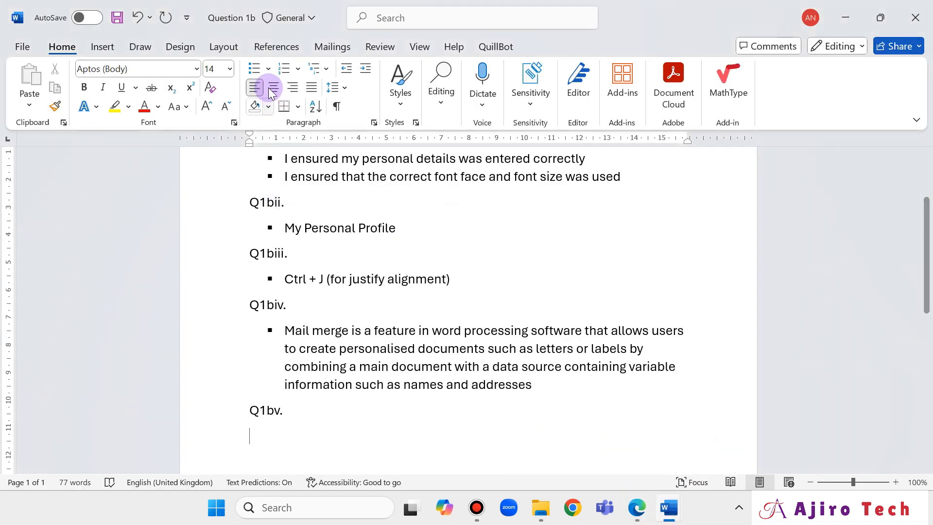
{"action": "left_click", "coordinate": [271, 71]}
Add a square bullet under Q1bv: 'Word wrap is a feature that automatically moves a word to the next line if it exceeds the right margin'.
{"action": "left_click", "coordinate": [273, 120]}
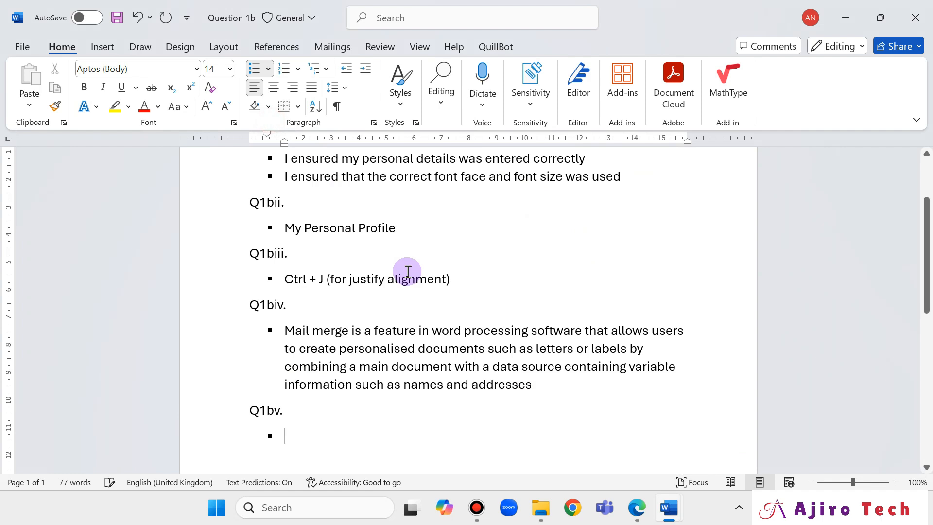
{"action": "type", "text": "Word wrap"}
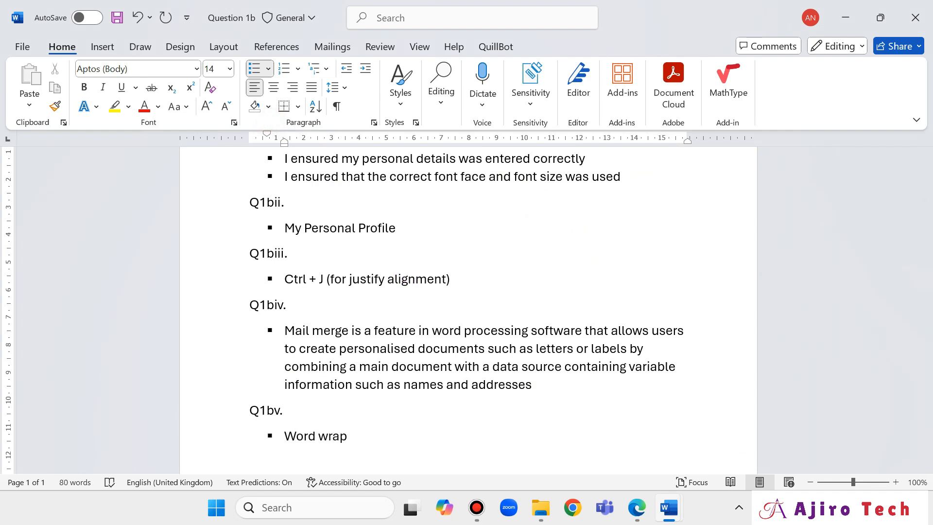
{"action": "type", "text": " a"}
{"action": "type", "text": "u"}
{"action": "key", "text": "BackSpace"}
{"action": "key", "text": "BackSpace"}
{"action": "type", "text": "is a feature that"}
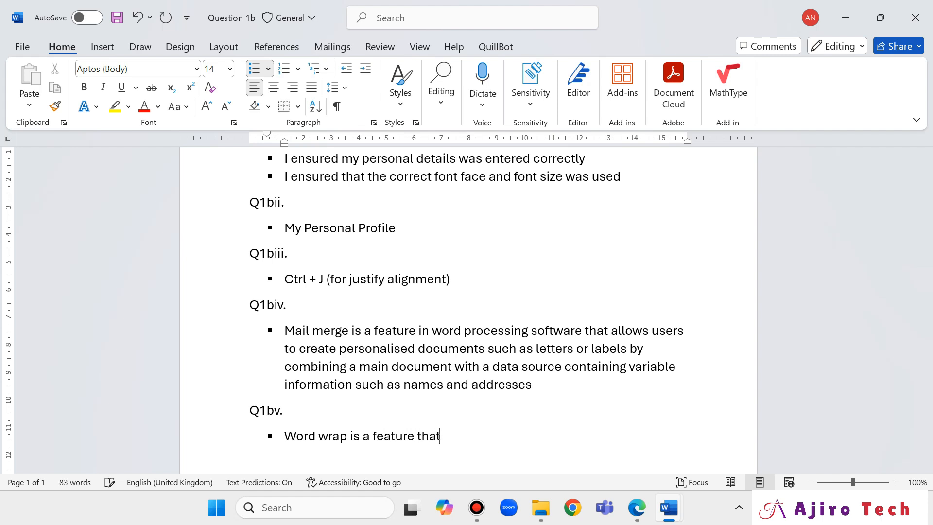
{"action": "type", "text": " automatically moves"}
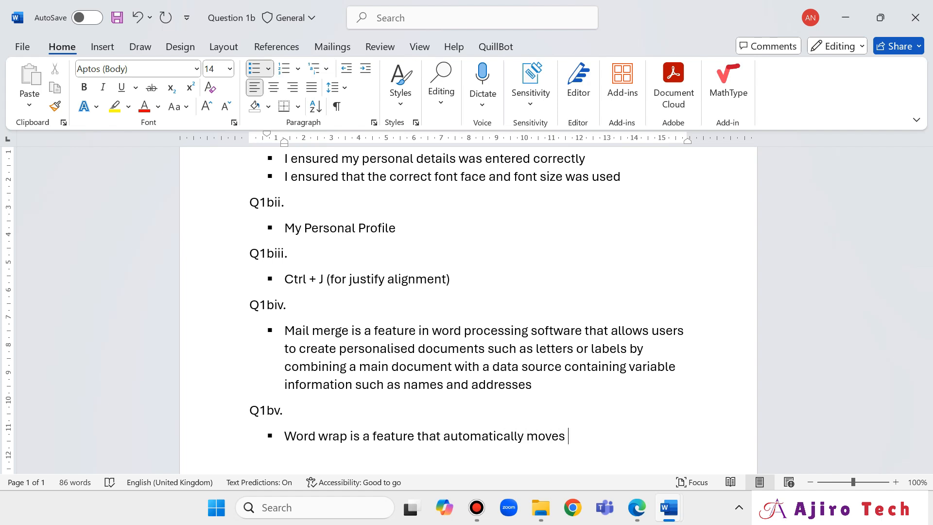
{"action": "type", "text": "a word ro the next li"}
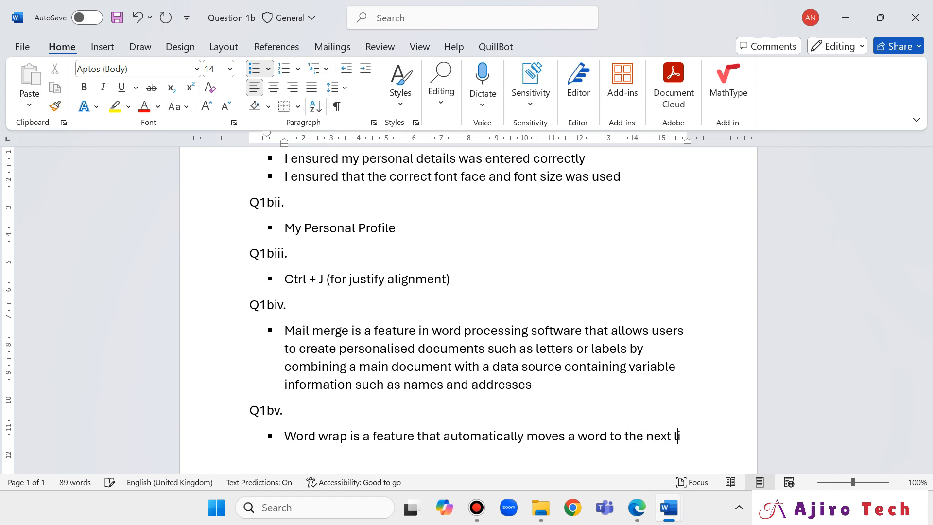
{"action": "type", "text": "ne if it ex"}
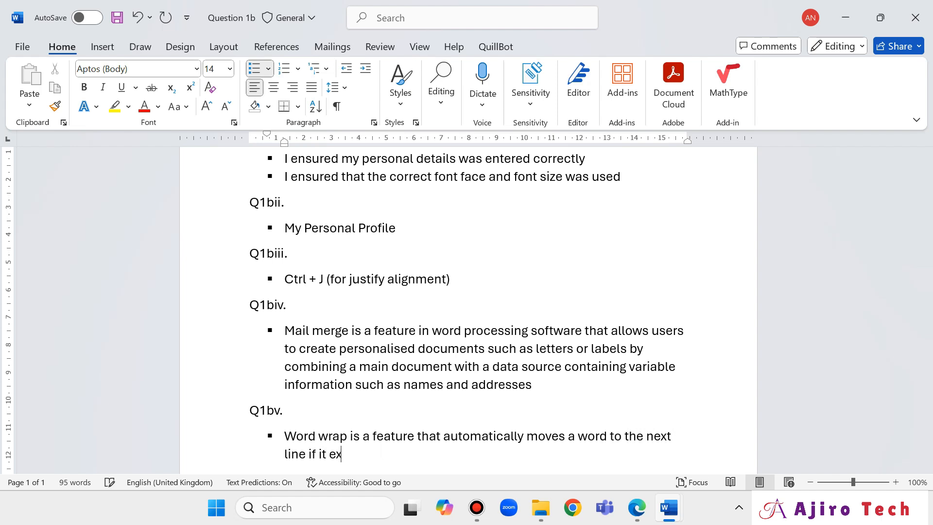
{"action": "type", "text": "ceeds the right mar"}
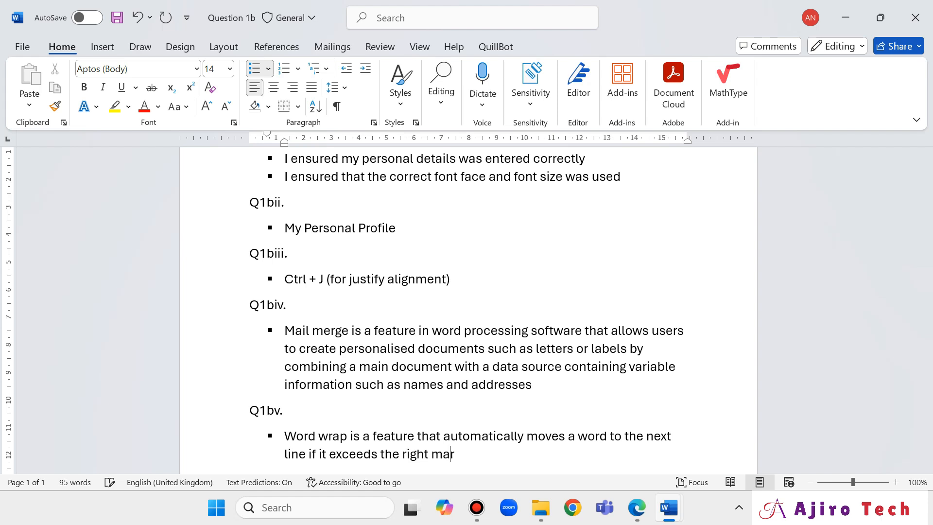
{"action": "type", "text": "gin"}
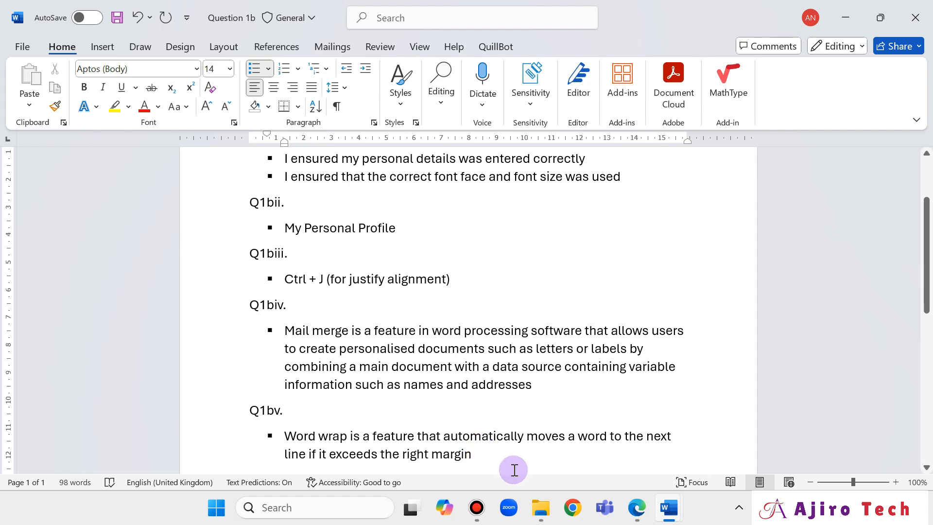
Finish the word wrap definition with ', ensuring the text fits within the document's boundaries without manual line breaks'.
{"action": "scroll", "coordinate": [500, 420], "scroll_direction": "down", "scroll_amount": 2}
{"action": "scroll", "coordinate": [500, 421], "scroll_direction": "down", "scroll_amount": 3}
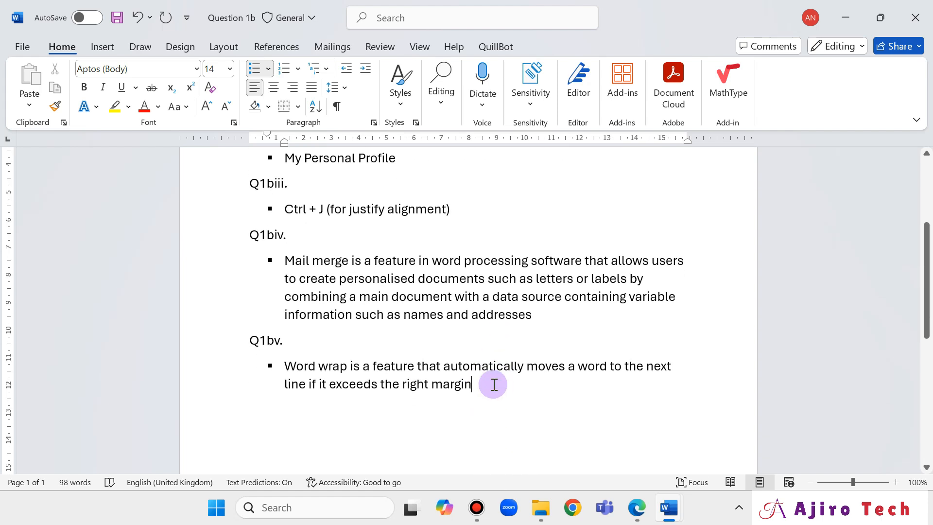
{"action": "type", "text": ", ens"}
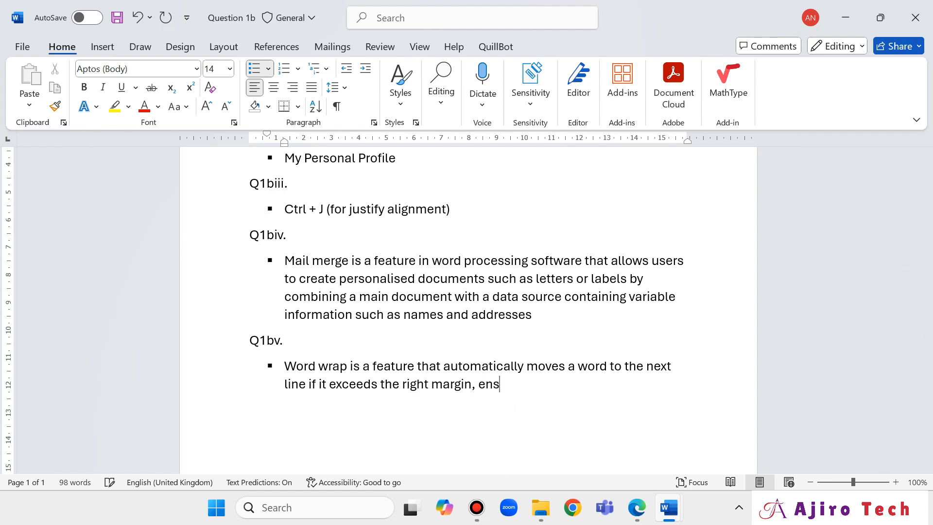
{"action": "type", "text": "uring the text fits "}
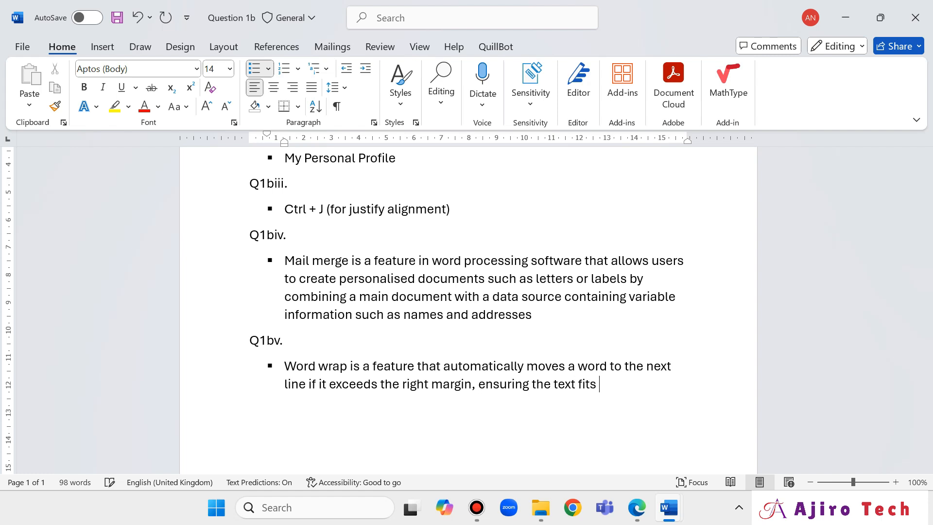
{"action": "type", "text": "within"}
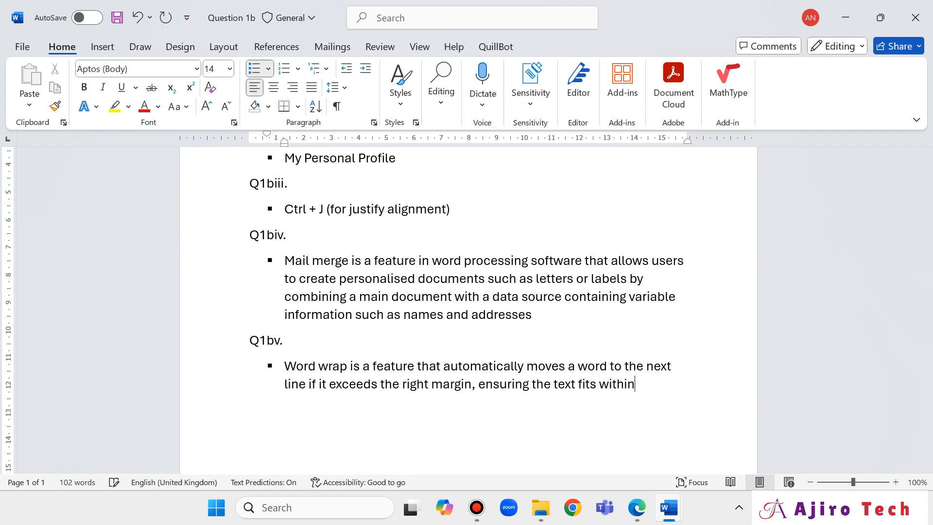
{"action": "type", "text": " the documents"}
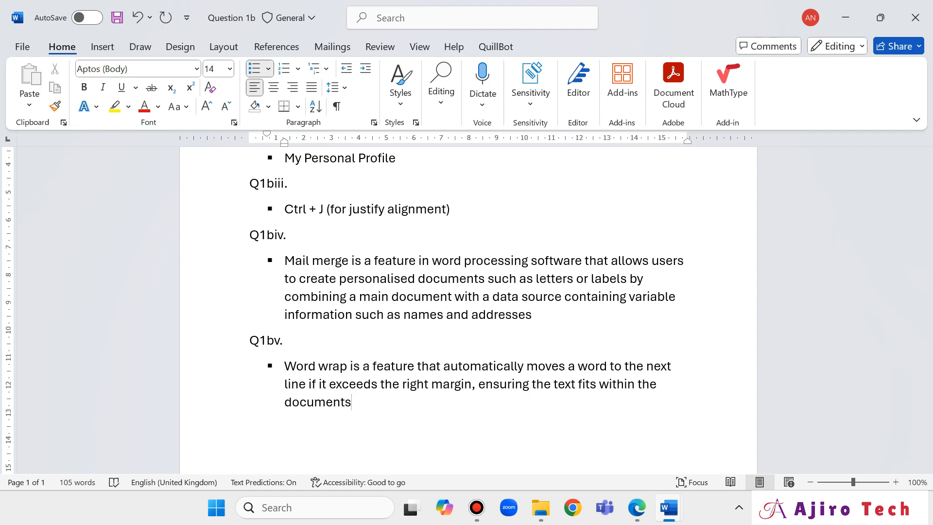
{"action": "key", "text": "BackSpace"}
{"action": "type", "text": "'s "}
{"action": "type", "text": "boundare"}
{"action": "key", "text": "BackSpace"}
{"action": "type", "text": "ies"}
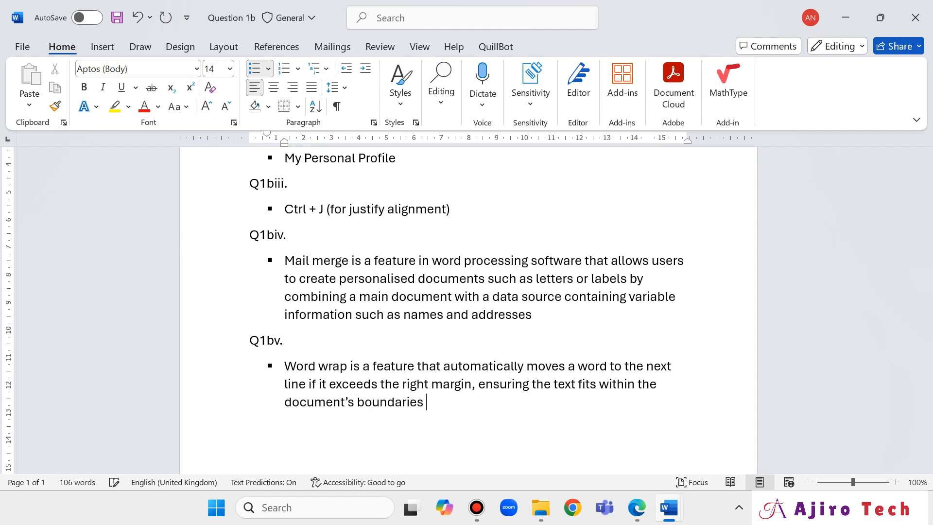
{"action": "type", "text": " without manual line "}
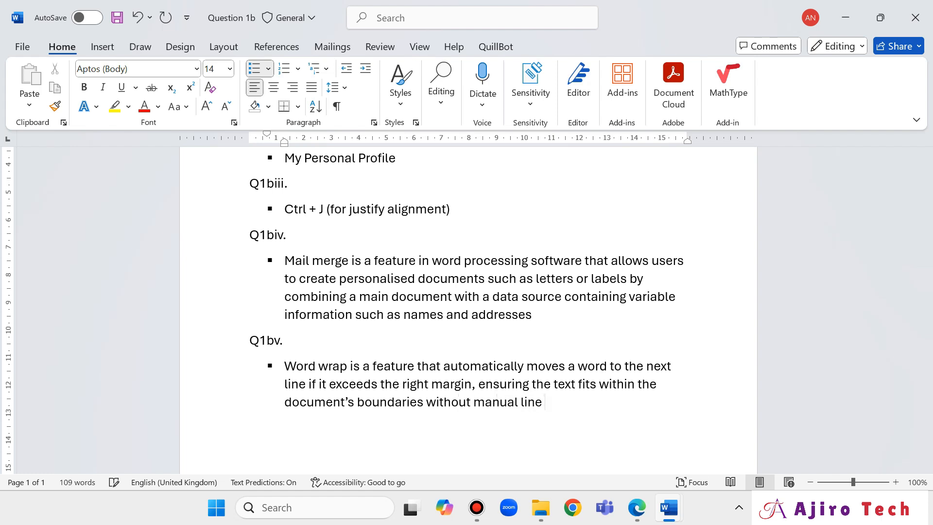
{"action": "type", "text": "breaks"}
{"action": "key", "text": "Return"}
Type 'Superscript is a formatting option' as the second Q1bv bullet, below the word wrap definition.
{"action": "type", "text": "Supers"}
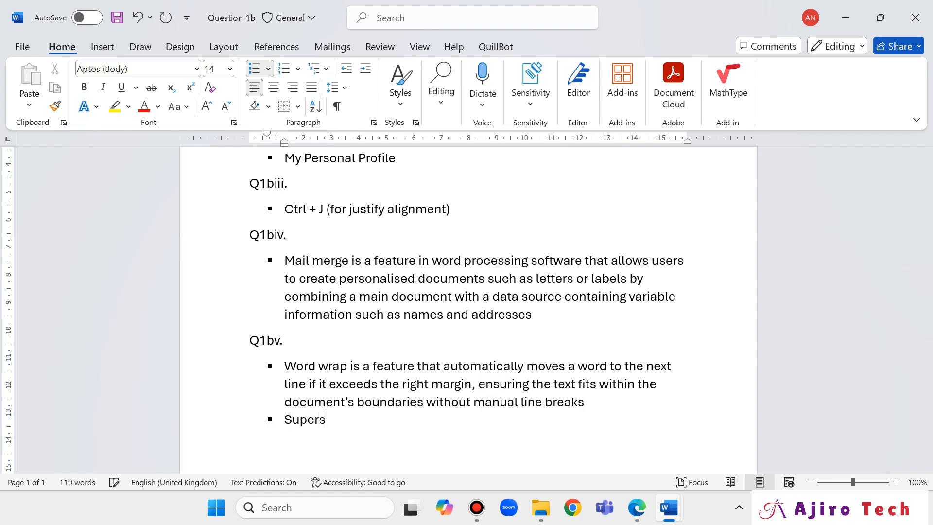
{"action": "type", "text": "cript is"}
{"action": "key", "text": "BackSpace"}
{"action": "key", "text": "BackSpace"}
{"action": "type", "text": "is a formatting feature"}
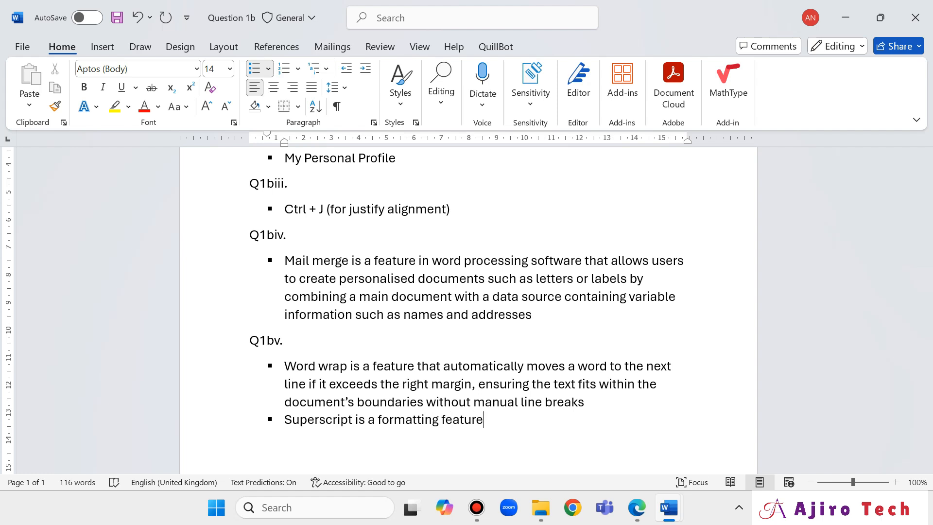
{"action": "type", "text": " that"}
{"action": "key", "text": "BackSpace"}
{"action": "key", "text": "BackSpace"}
{"action": "key", "text": "BackSpace"}
{"action": "key", "text": "BackSpace"}
{"action": "key", "text": "BackSpace"}
{"action": "type", "text": "o"}
{"action": "key", "text": "BackSpace"}
{"action": "key", "text": "BackSpace"}
{"action": "key", "text": "BackSpace"}
{"action": "key", "text": "BackSpace"}
{"action": "key", "text": "BackSpace"}
{"action": "key", "text": "BackSpace"}
{"action": "key", "text": "BackSpace"}
{"action": "key", "text": "BackSpace"}
{"action": "key", "text": "BackSpace"}
{"action": "key", "text": "BackSpace"}
{"action": "type", "text": "option"}
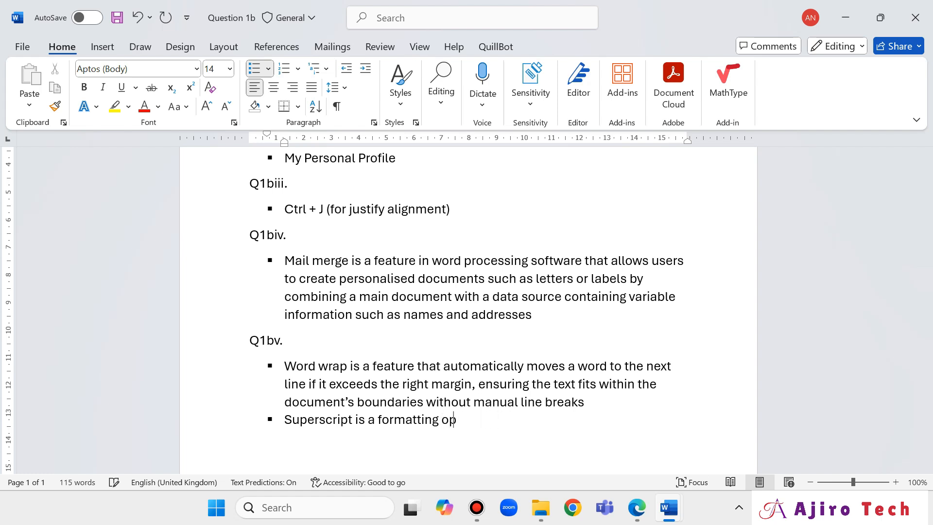
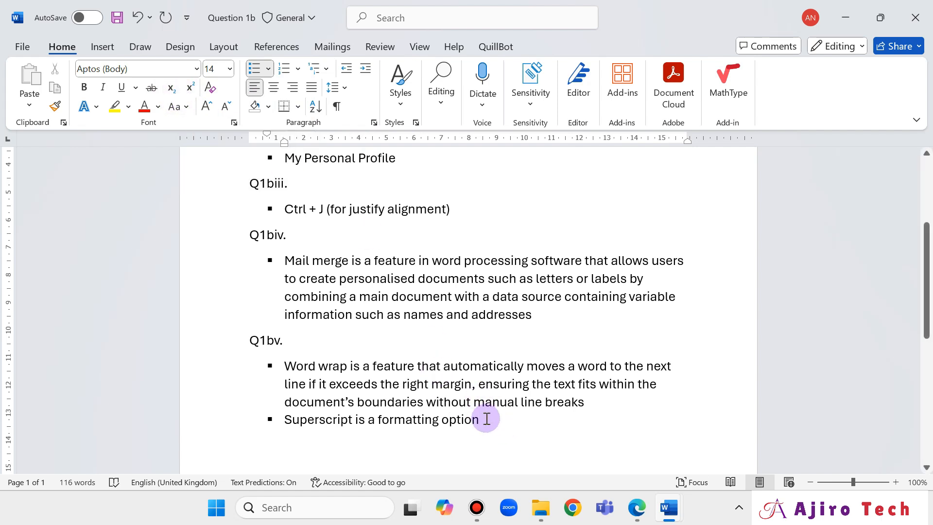
Define superscript as text placed slightly above the baseline, used for footnotes and ordinals like 1st and 2nd.
{"action": "type", "text": "that "}
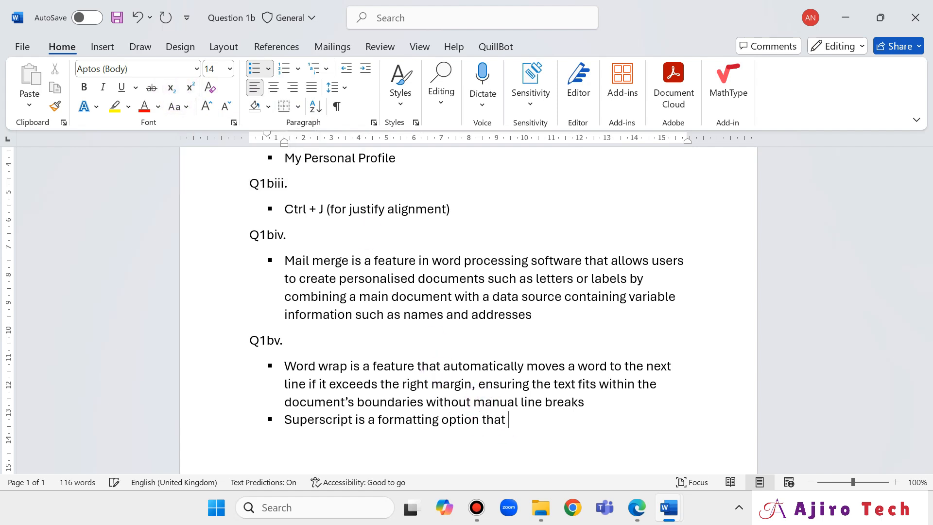
{"action": "type", "text": "places text or num"}
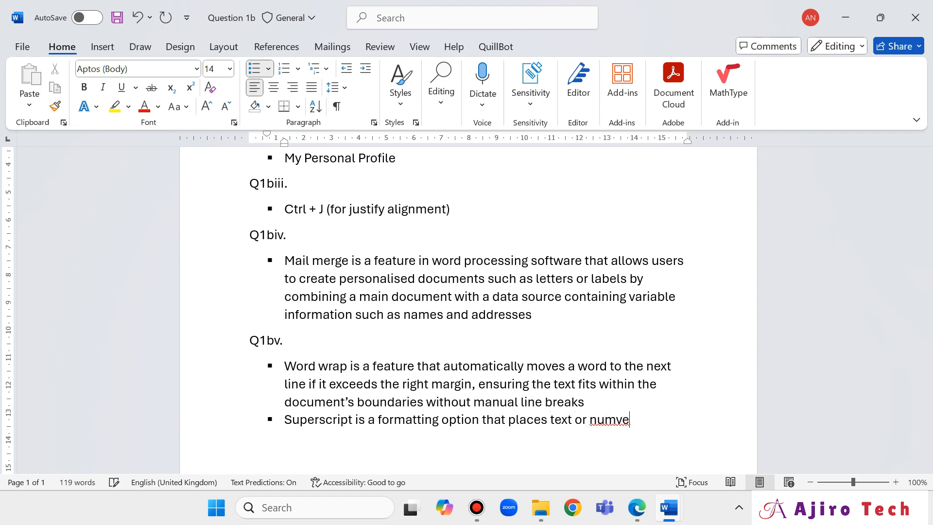
{"action": "type", "text": "bers sl"}
{"action": "key", "text": "BackSpace"}
{"action": "key", "text": "BackSpace"}
{"action": "type", "text": "slightly"}
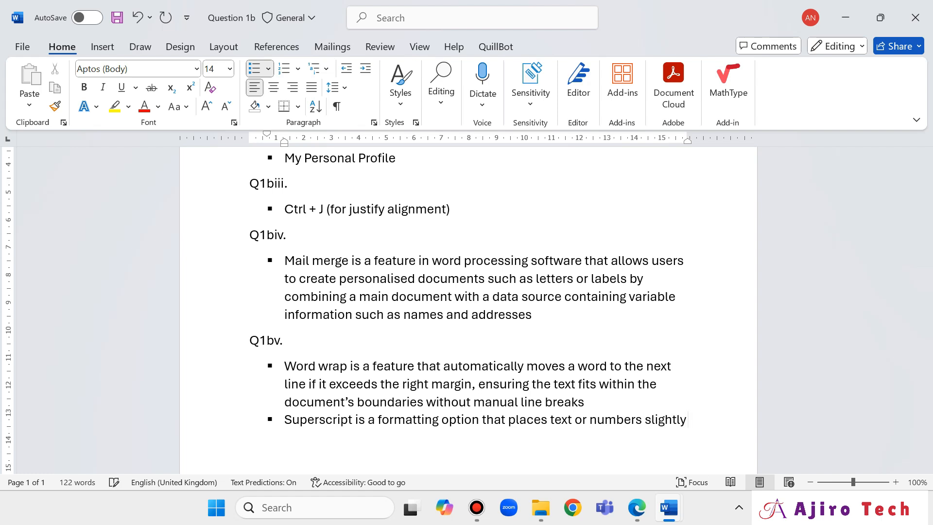
{"action": "type", "text": " a"}
{"action": "key", "text": "BackSpace"}
{"action": "key", "text": "BackSpace"}
{"action": "type", "text": "above the bas"}
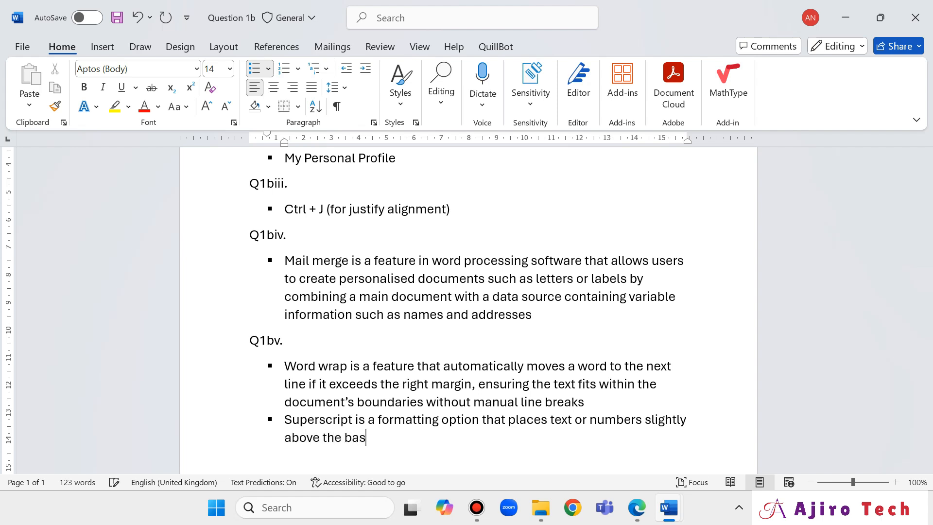
{"action": "type", "text": "eline of the surrounding "}
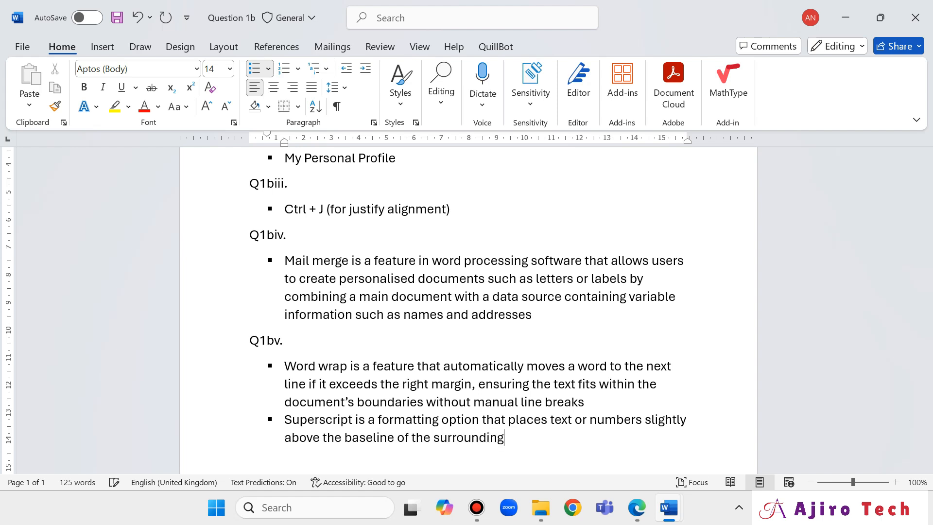
{"action": "type", "text": "text, often used "}
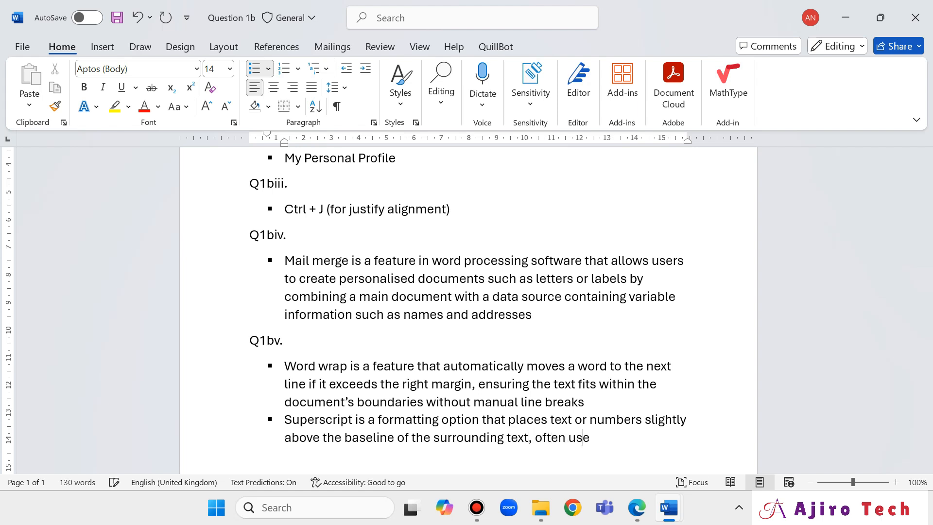
{"action": "type", "text": "for footnotes"}
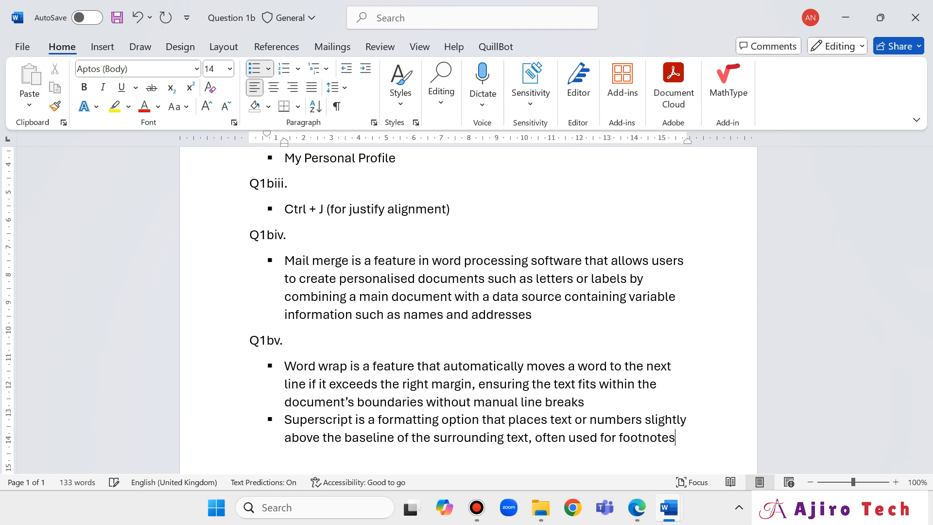
{"action": "type", "text": ", mathema"}
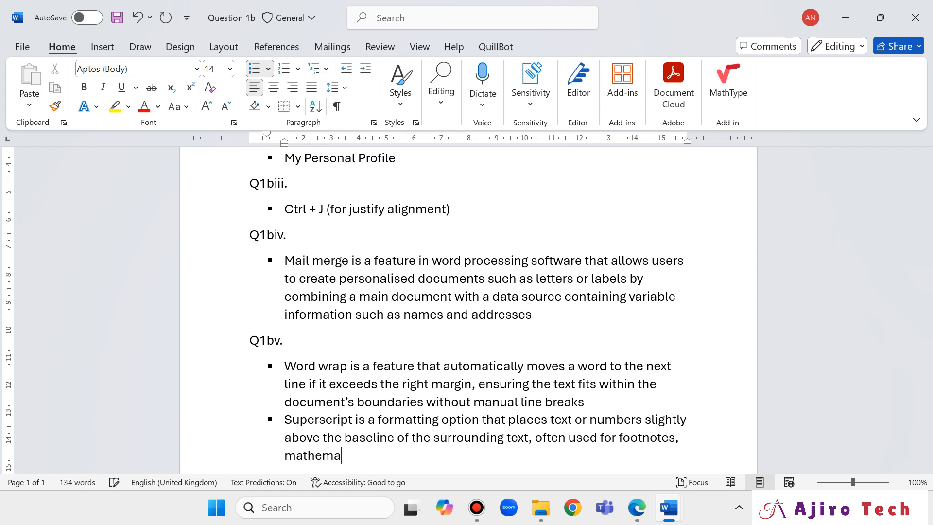
{"action": "type", "text": "tical exponent"}
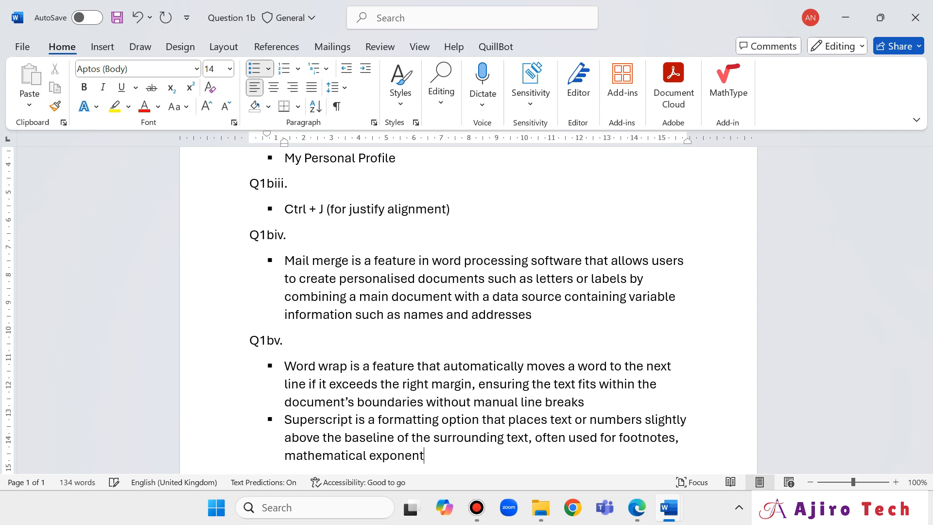
{"action": "type", "text": "s or ordinals e"}
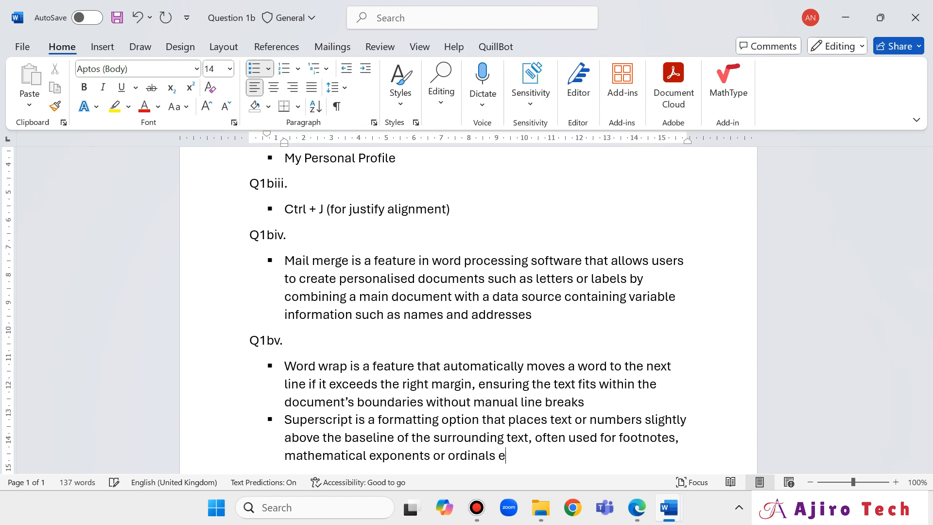
{"action": "type", "text": "xample 1st , 2nd"}
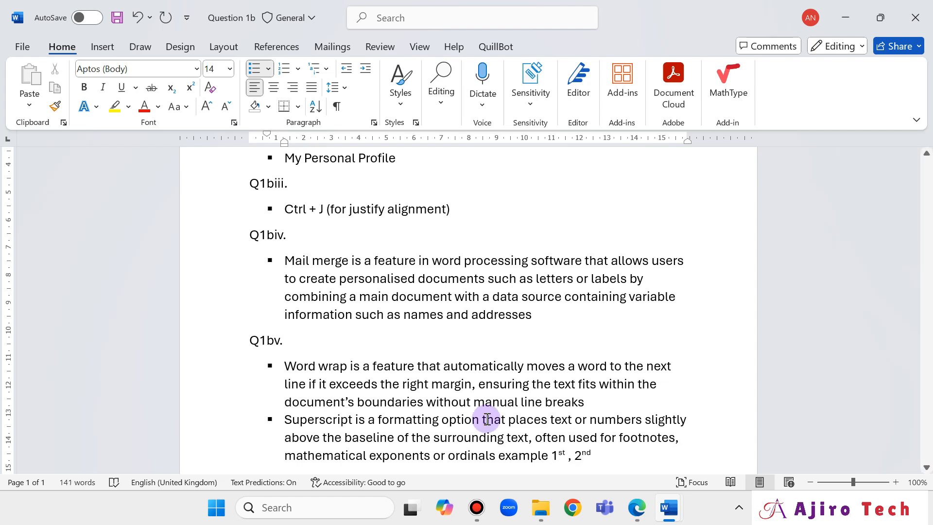
{"action": "scroll", "coordinate": [410, 307], "scroll_direction": "down", "scroll_amount": 2}
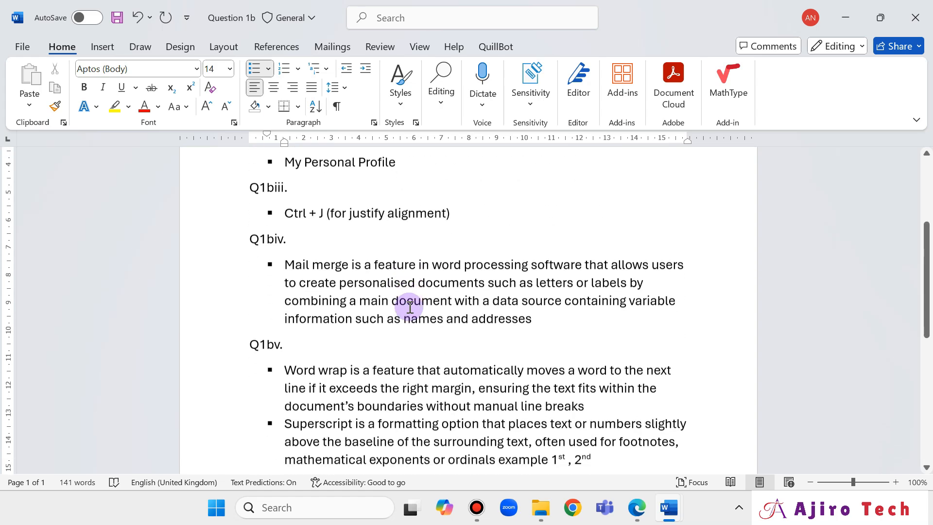
{"action": "scroll", "coordinate": [530, 392], "scroll_direction": "down", "scroll_amount": 1}
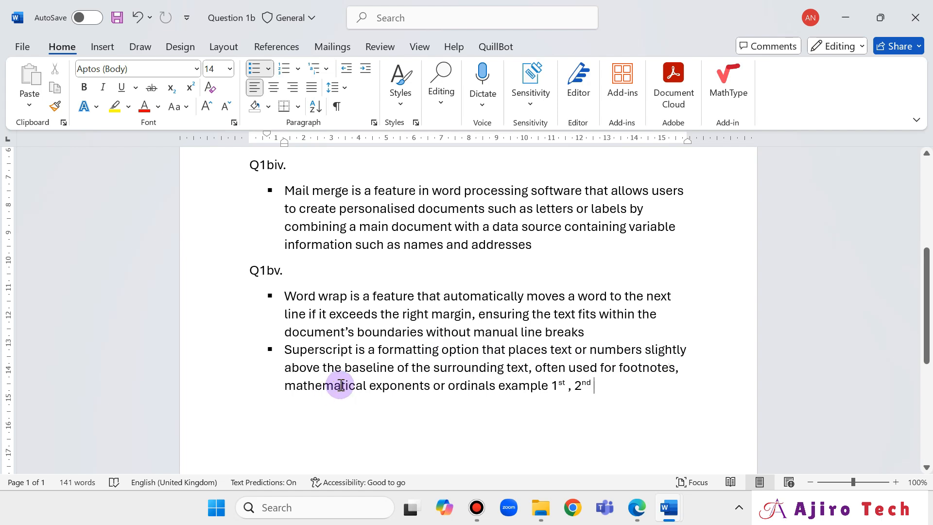
{"action": "mouse_move", "coordinate": [638, 513]}
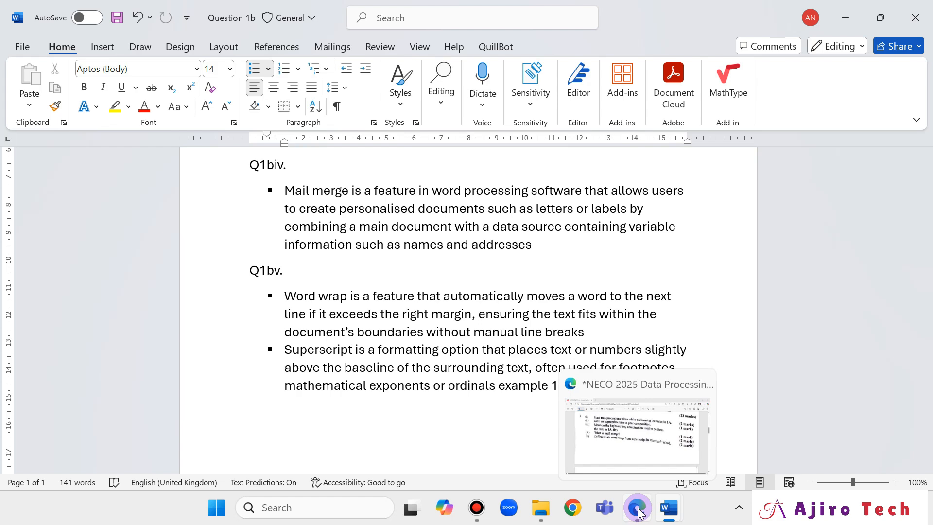
{"action": "left_click", "coordinate": [638, 514]}
{"action": "scroll", "coordinate": [569, 358], "scroll_direction": "down", "scroll_amount": 5}
{"action": "scroll", "coordinate": [568, 358], "scroll_direction": "up", "scroll_amount": 7}
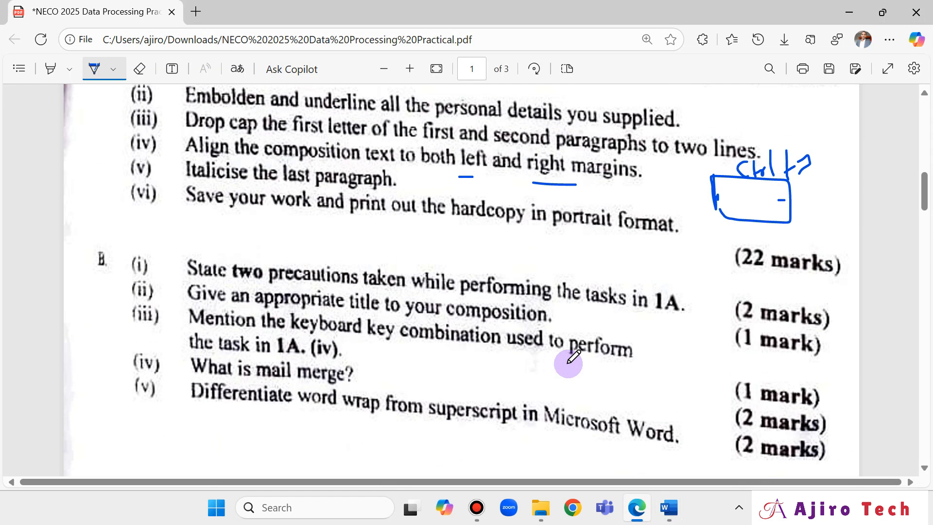
{"action": "scroll", "coordinate": [569, 358], "scroll_direction": "up", "scroll_amount": 2}
{"action": "scroll", "coordinate": [569, 359], "scroll_direction": "down", "scroll_amount": 3}
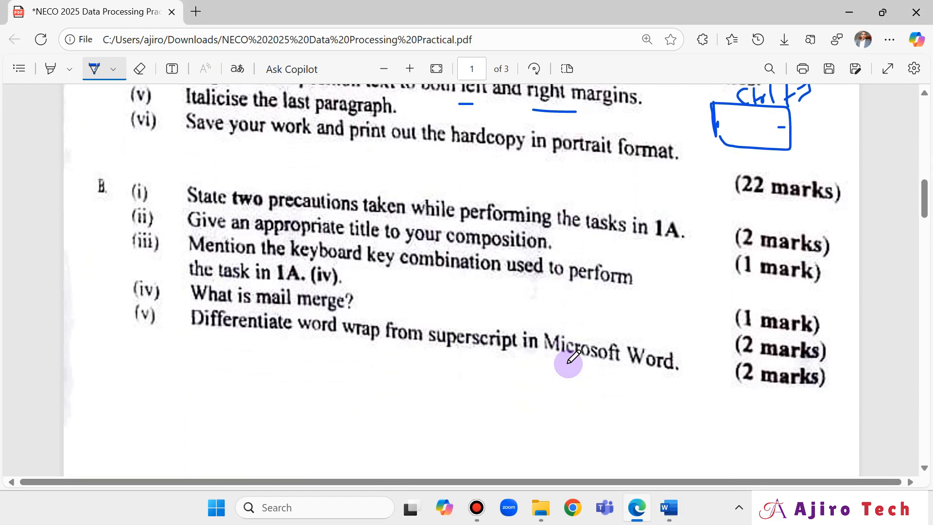
{"action": "scroll", "coordinate": [576, 359], "scroll_direction": "up", "scroll_amount": 3}
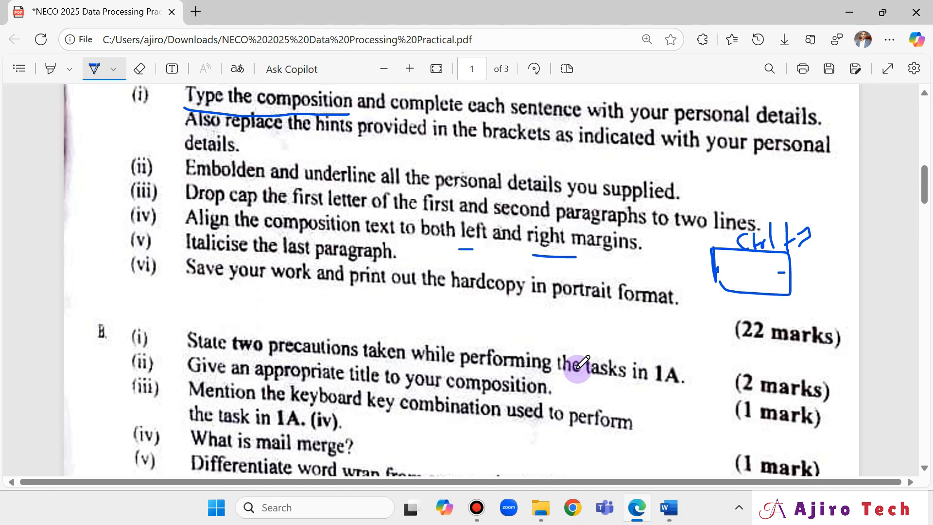
{"action": "scroll", "coordinate": [579, 359], "scroll_direction": "down", "scroll_amount": 2}
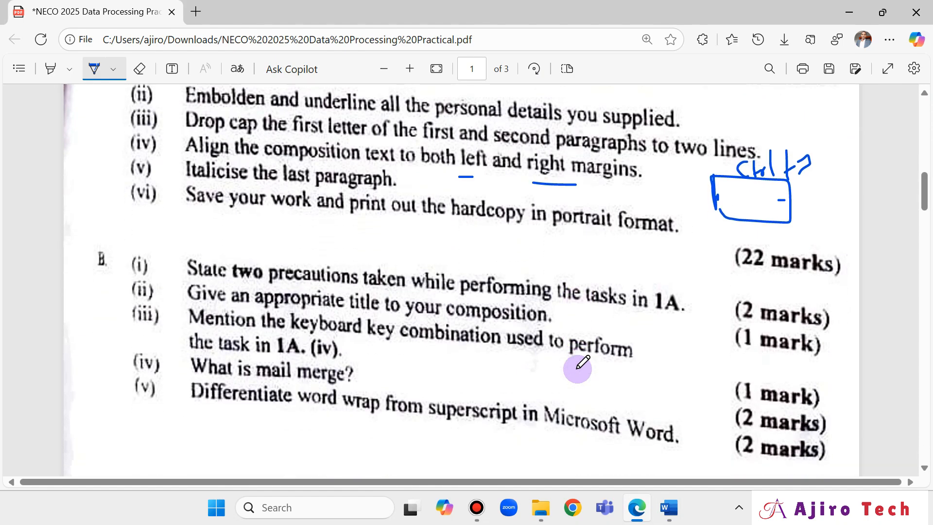
{"action": "scroll", "coordinate": [583, 362], "scroll_direction": "up", "scroll_amount": 3}
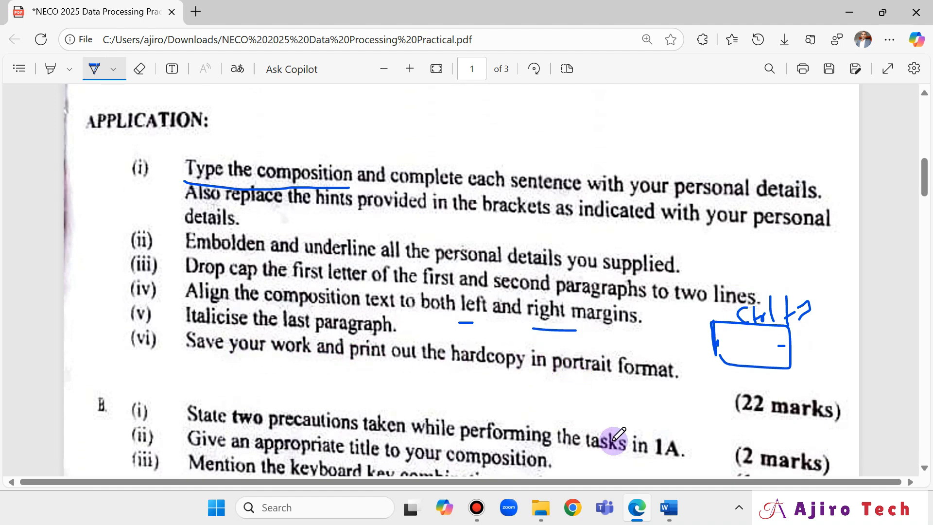
Change the entire Question 1b document's font from Aptos to Calibri.
{"action": "mouse_move", "coordinate": [669, 508]}
{"action": "left_click", "coordinate": [747, 435]}
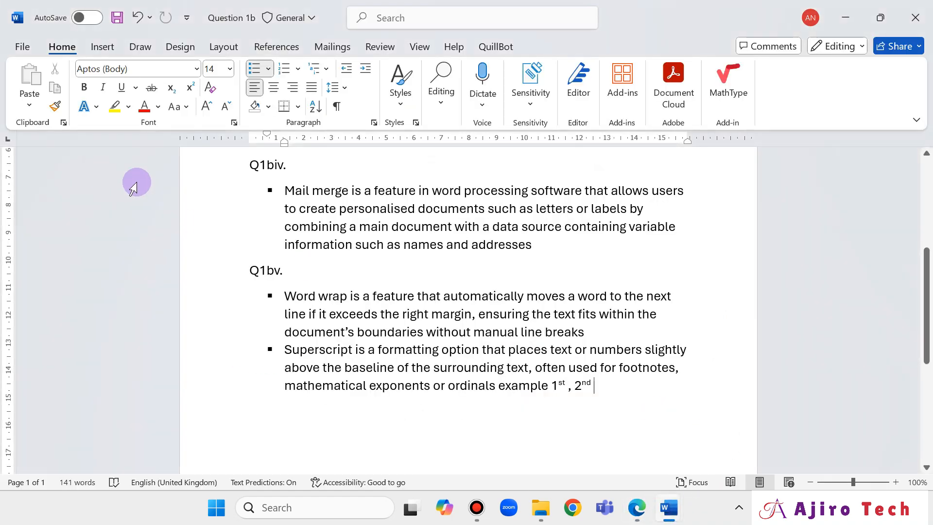
{"action": "scroll", "coordinate": [362, 290], "scroll_direction": "up", "scroll_amount": 5}
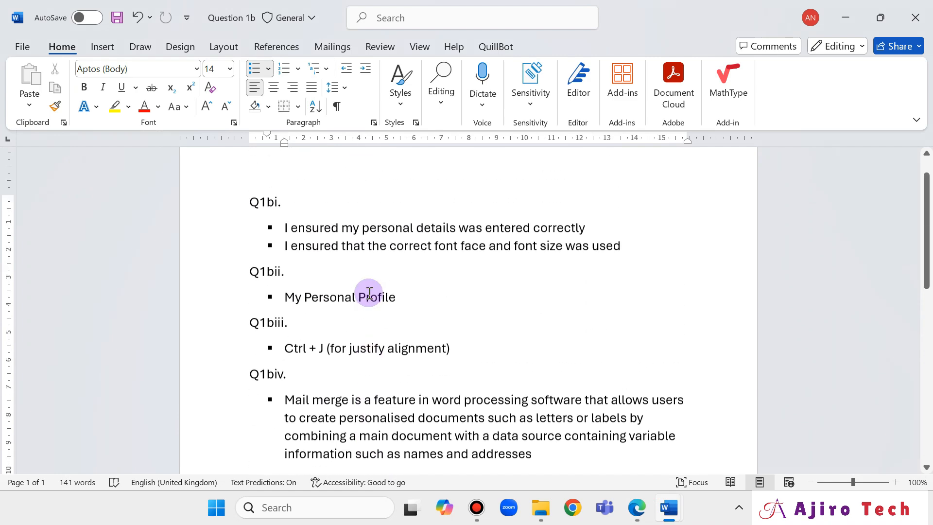
{"action": "left_click", "coordinate": [269, 229]}
{"action": "key", "text": "ctrl+a"}
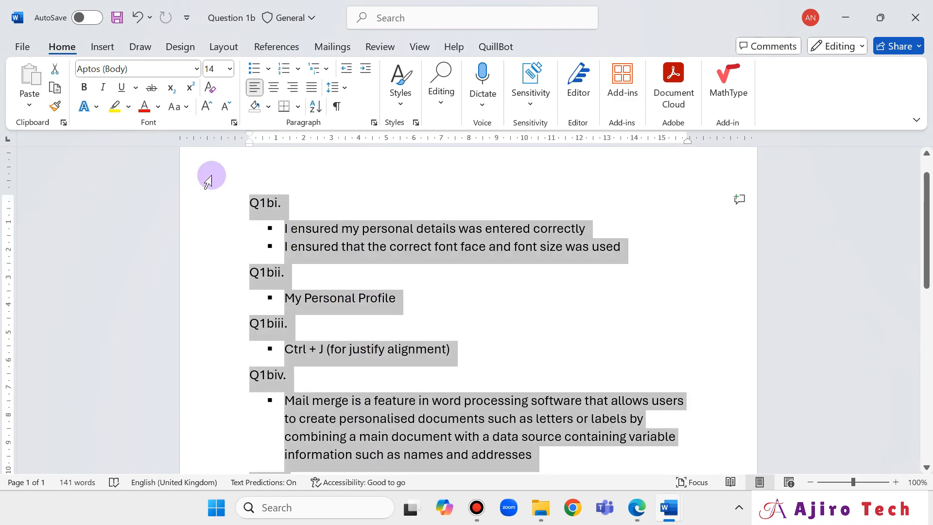
{"action": "left_click", "coordinate": [146, 69]}
{"action": "type", "text": "Calibri"}
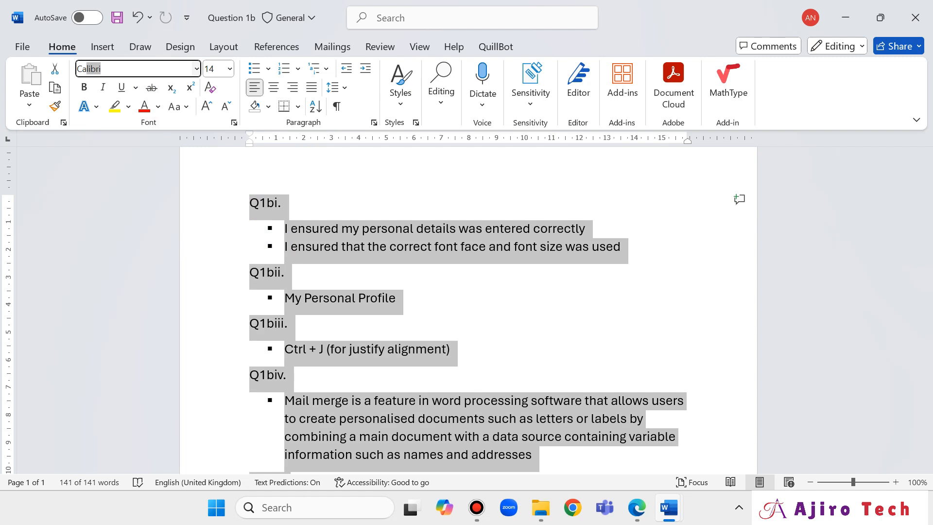
{"action": "key", "text": "Return"}
{"action": "left_click", "coordinate": [428, 298]}
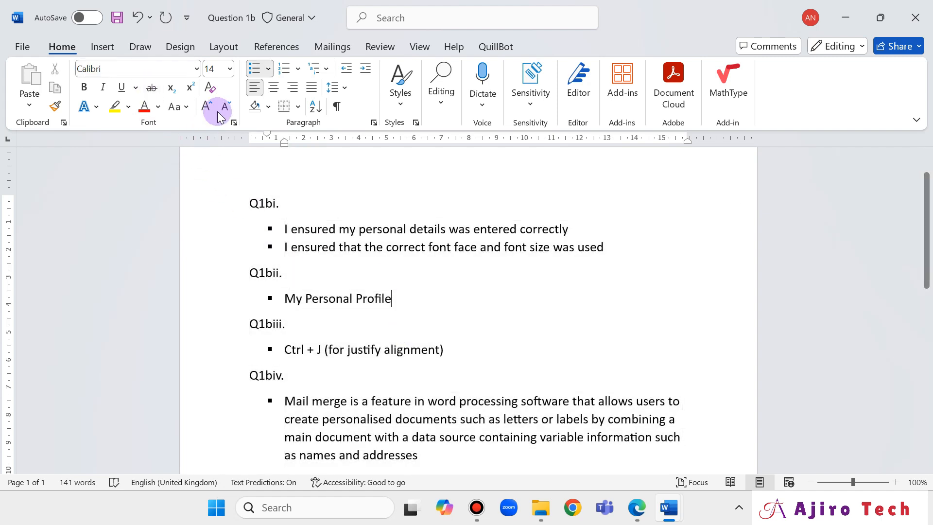
Save the document and print it with Microsoft Print to PDF, without sensitivity labels.
{"action": "left_click", "coordinate": [117, 18]}
{"action": "left_click", "coordinate": [16, 47]}
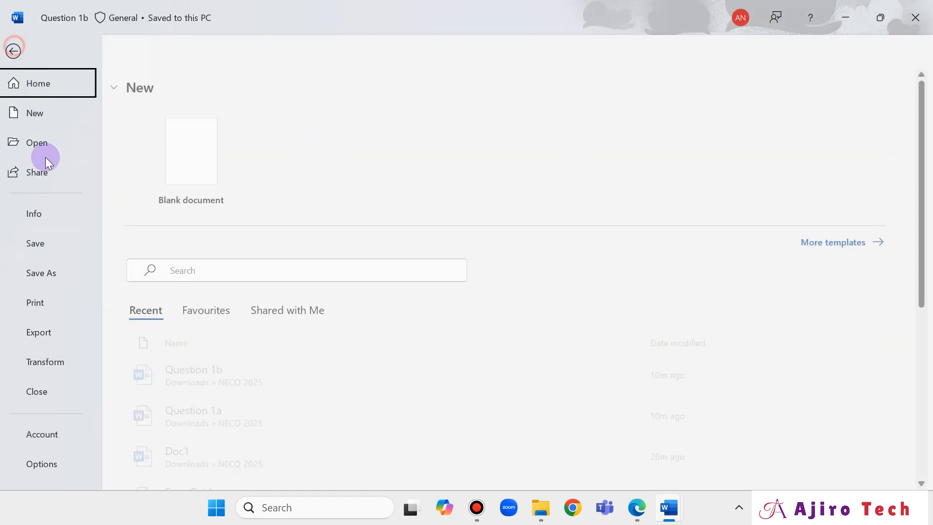
{"action": "left_click", "coordinate": [34, 301]}
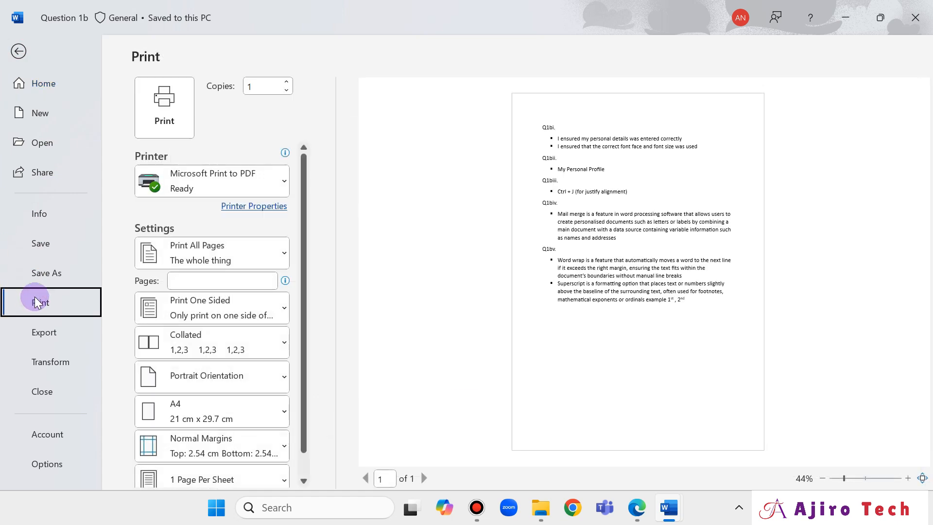
{"action": "left_click", "coordinate": [154, 122]}
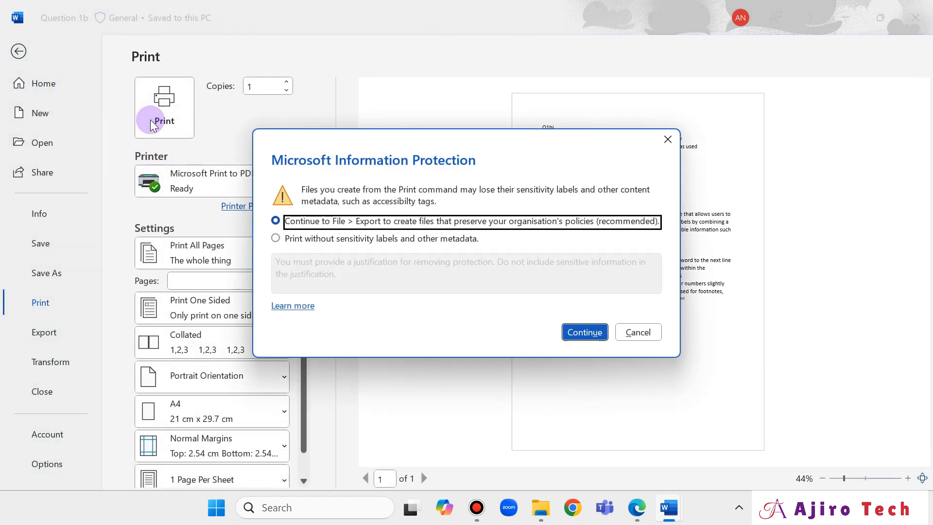
{"action": "left_click", "coordinate": [276, 238]}
{"action": "left_click", "coordinate": [293, 261]}
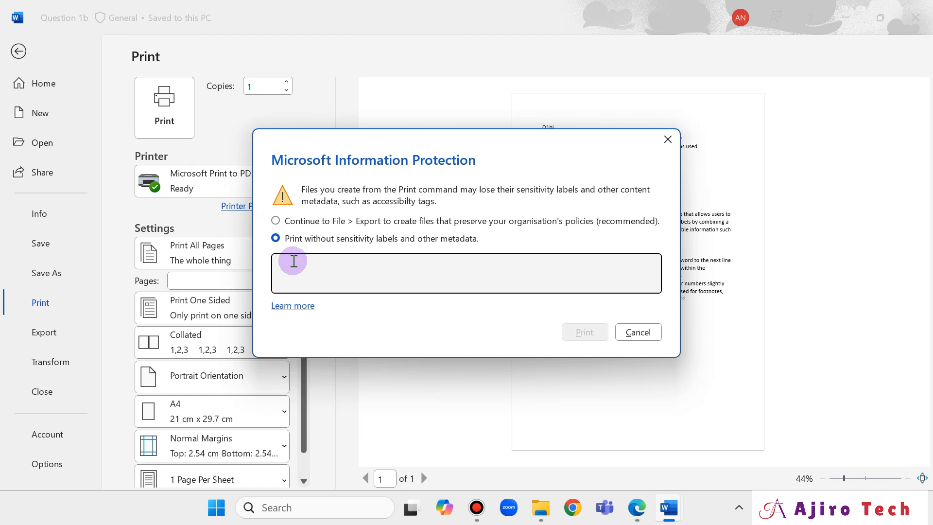
{"action": "type", "text": "Ajiro Tech"}
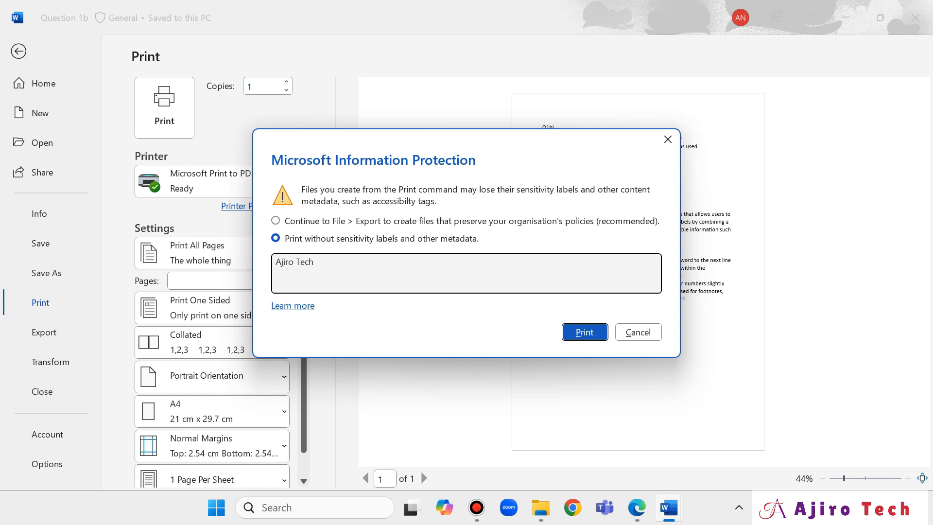
{"action": "left_click", "coordinate": [583, 331]}
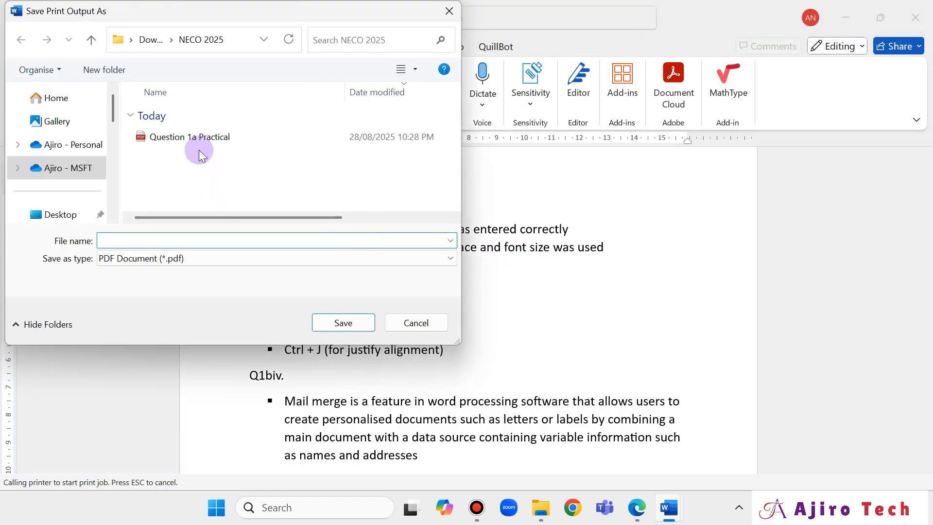
Save the printed PDF as 'Question 1b Theory' in the NECO 2025 folder.
{"action": "left_click", "coordinate": [202, 140]}
{"action": "left_click", "coordinate": [150, 239]}
{"action": "left_click", "coordinate": [148, 240]}
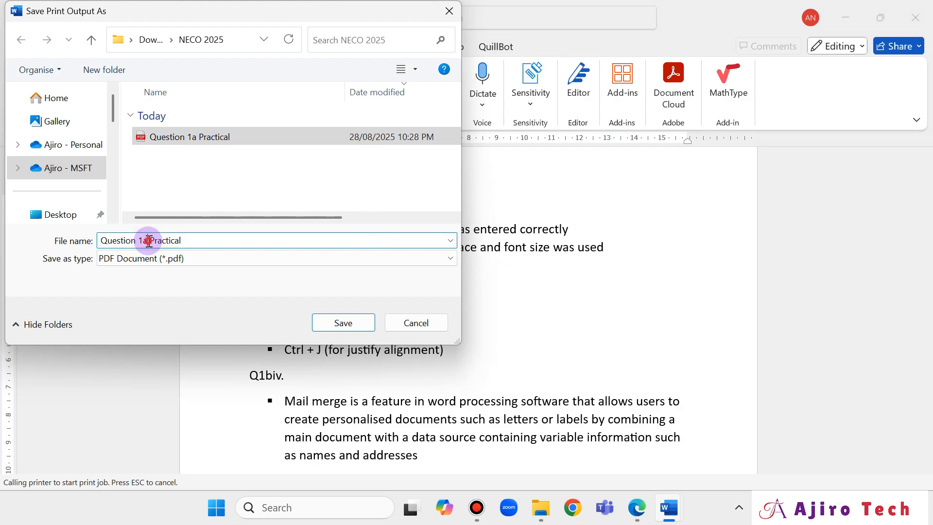
{"action": "key", "text": "BackSpace"}
{"action": "type", "text": "b"}
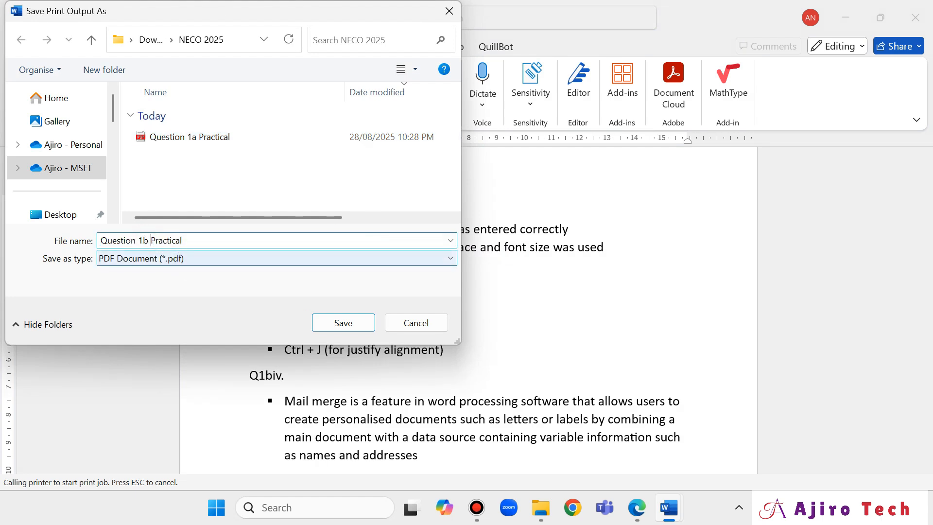
{"action": "key", "text": "shift+Right"}
{"action": "key", "text": "shift+Right"}
{"action": "key", "text": "shift+Right"}
{"action": "key", "text": "shift+Right"}
{"action": "key", "text": "shift+Right"}
{"action": "key", "text": "shift+Right"}
{"action": "key", "text": "shift+Right"}
{"action": "key", "text": "shift+Right"}
{"action": "type", "text": "Thepor"}
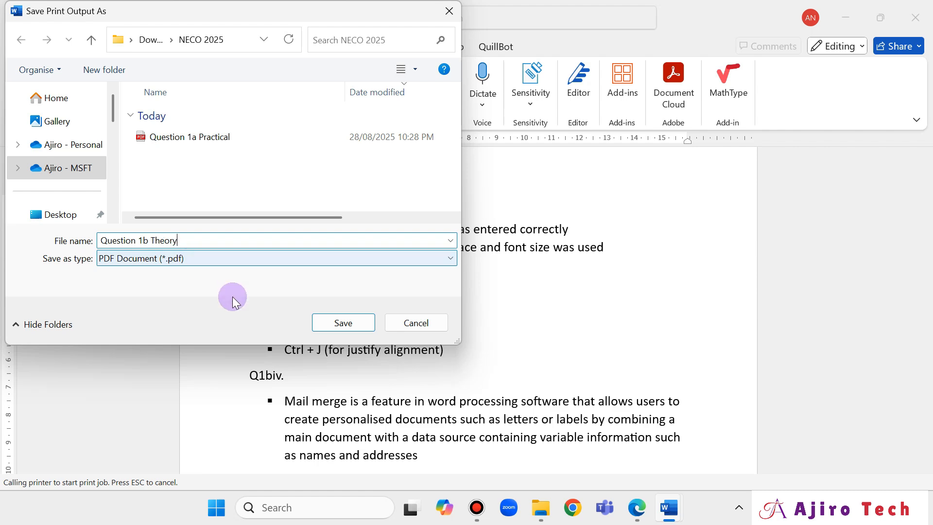
{"action": "left_click", "coordinate": [359, 324]}
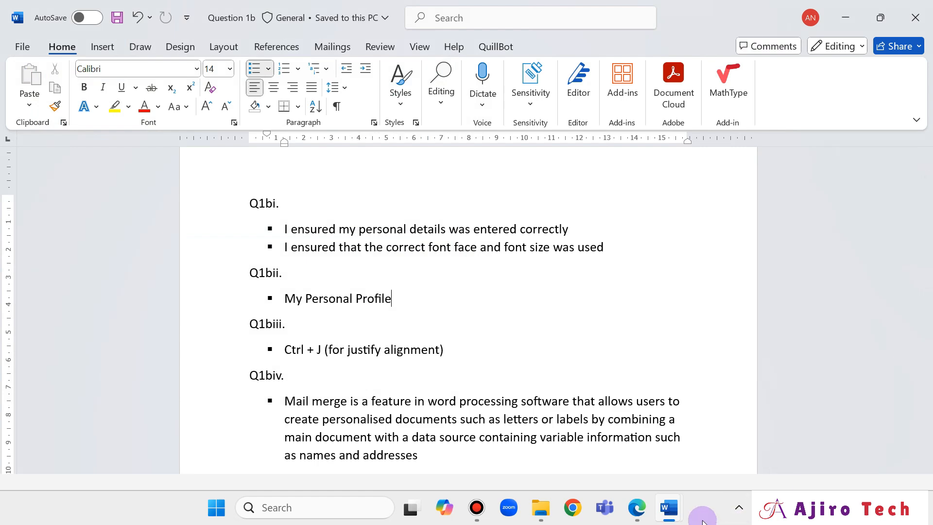
Open Question 1b Theory.pdf from the NECO 2025 folder in Edge.
{"action": "left_click", "coordinate": [637, 506]}
{"action": "scroll", "coordinate": [613, 361], "scroll_direction": "down", "scroll_amount": 2}
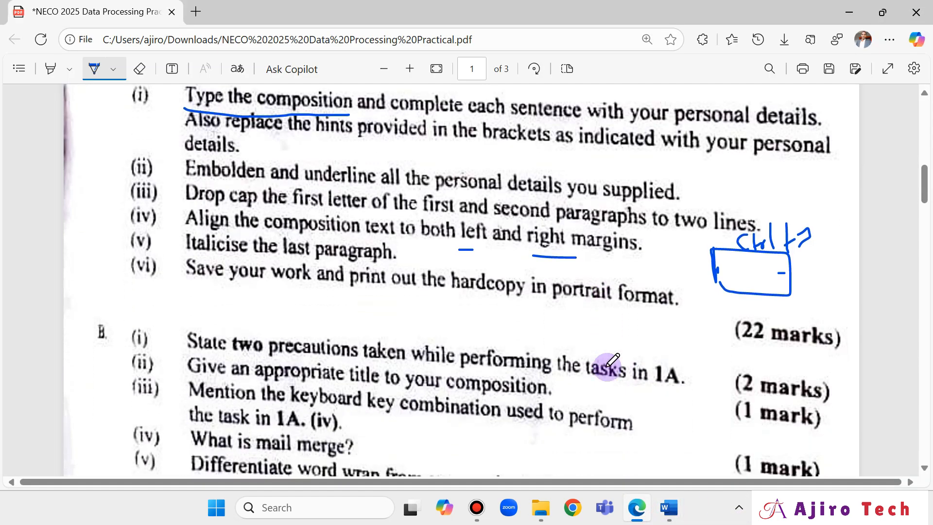
{"action": "scroll", "coordinate": [604, 366], "scroll_direction": "up", "scroll_amount": 3}
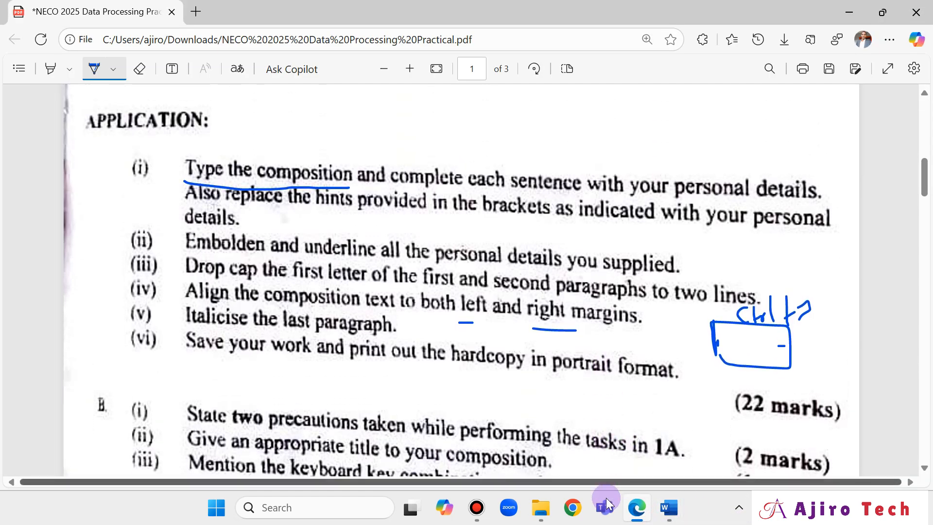
{"action": "left_click", "coordinate": [540, 507]}
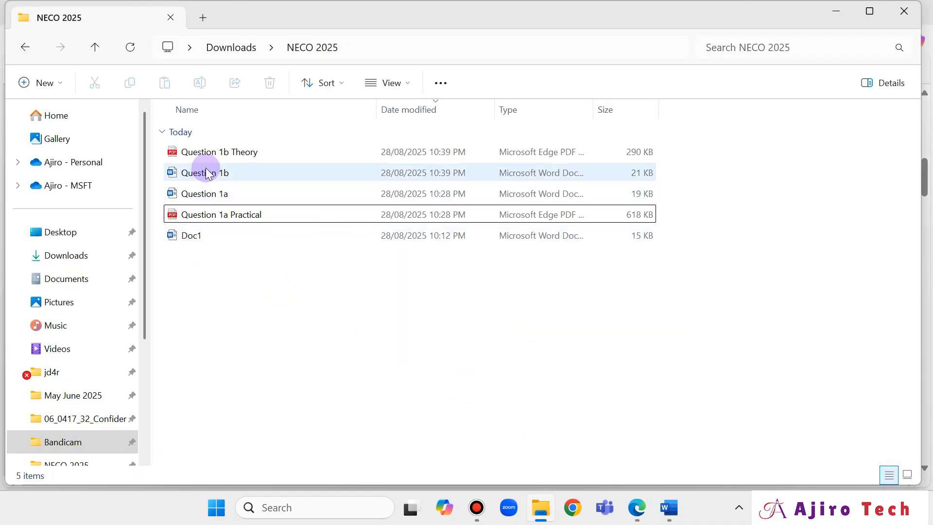
{"action": "left_click", "coordinate": [214, 155]}
{"action": "double_click", "coordinate": [214, 154]}
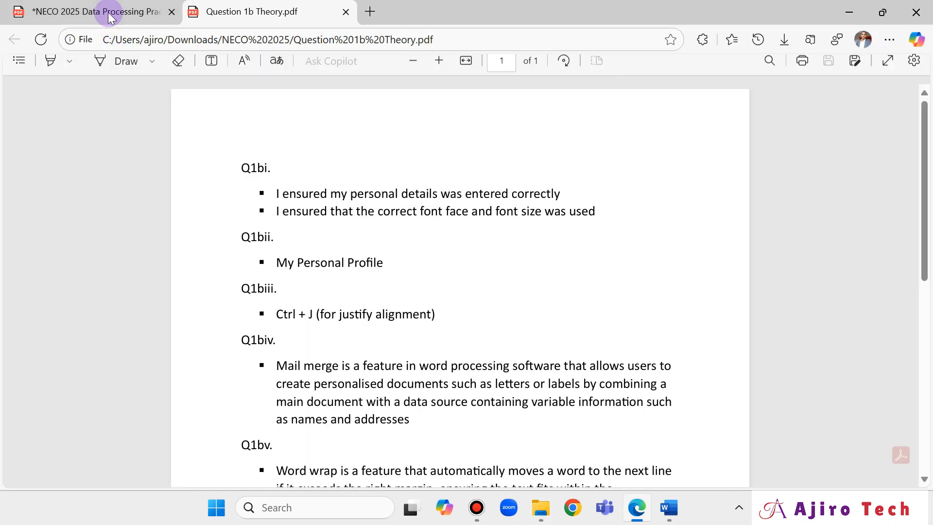
{"action": "left_click", "coordinate": [108, 13]}
{"action": "left_click", "coordinate": [217, 13]}
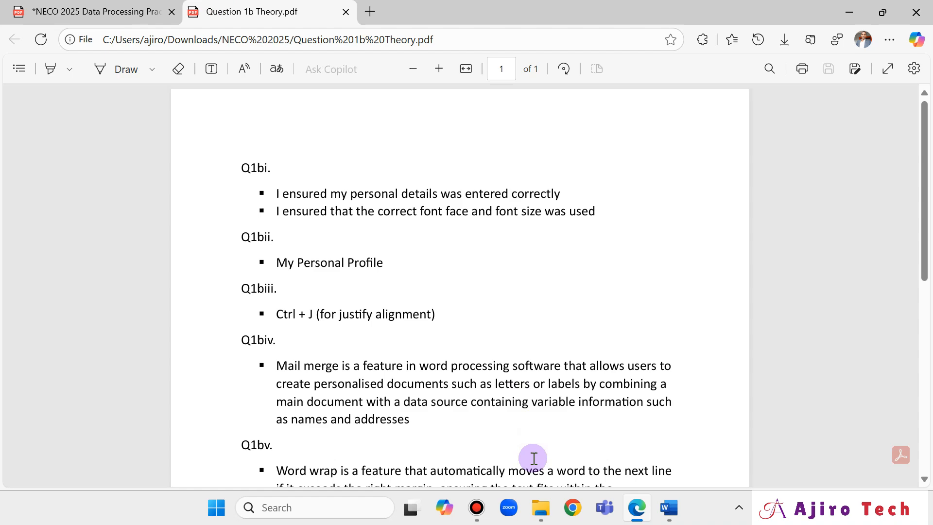
Open Question 1a Practical.pdf as well and fit both PDFs to page width.
{"action": "left_click", "coordinate": [541, 508]}
{"action": "left_click", "coordinate": [262, 218]}
{"action": "double_click", "coordinate": [262, 218]}
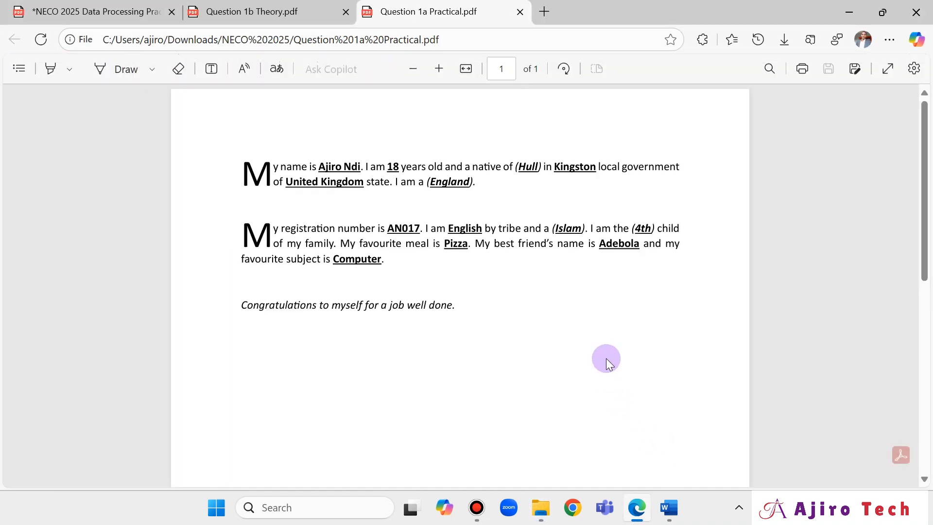
{"action": "left_click", "coordinate": [466, 68]}
{"action": "left_click", "coordinate": [251, 12]}
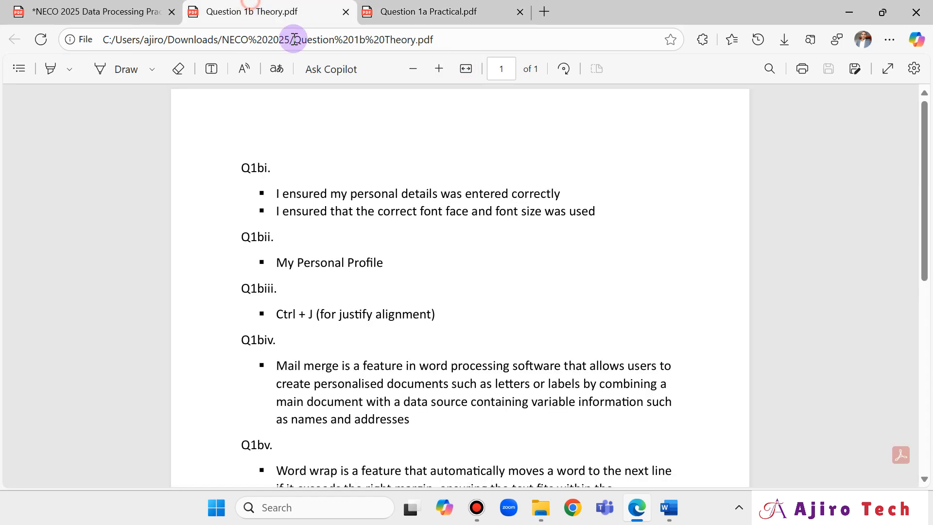
{"action": "left_click", "coordinate": [465, 68]}
{"action": "left_click", "coordinate": [446, 12]}
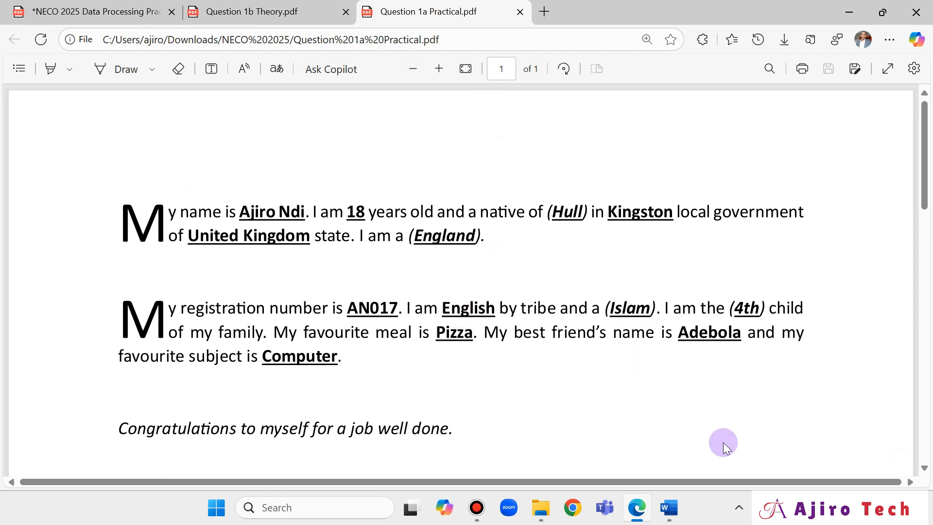
Compare the question paper against both answer PDFs, ending on the paper's task 1A composition.
{"action": "left_click", "coordinate": [118, 10]}
{"action": "scroll", "coordinate": [170, 269], "scroll_direction": "up", "scroll_amount": 6}
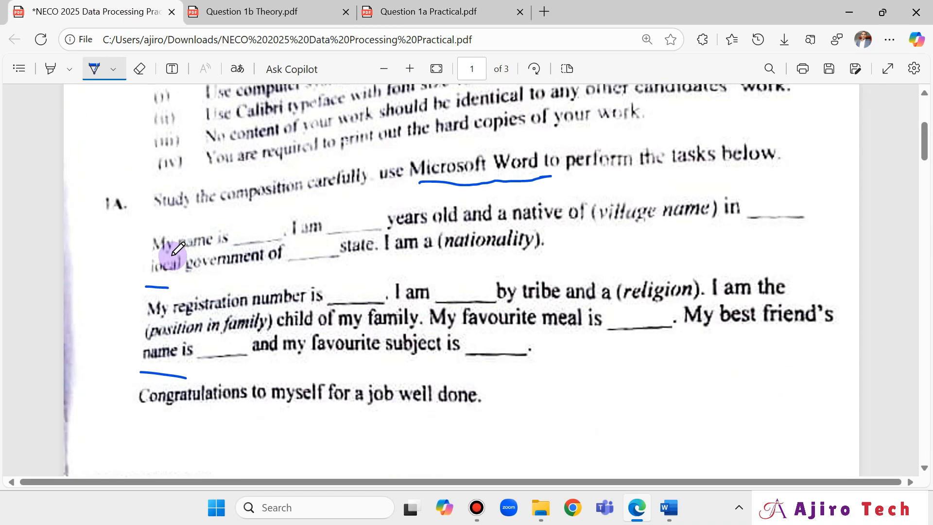
{"action": "scroll", "coordinate": [165, 291], "scroll_direction": "up", "scroll_amount": 4}
{"action": "scroll", "coordinate": [155, 375], "scroll_direction": "down", "scroll_amount": 3}
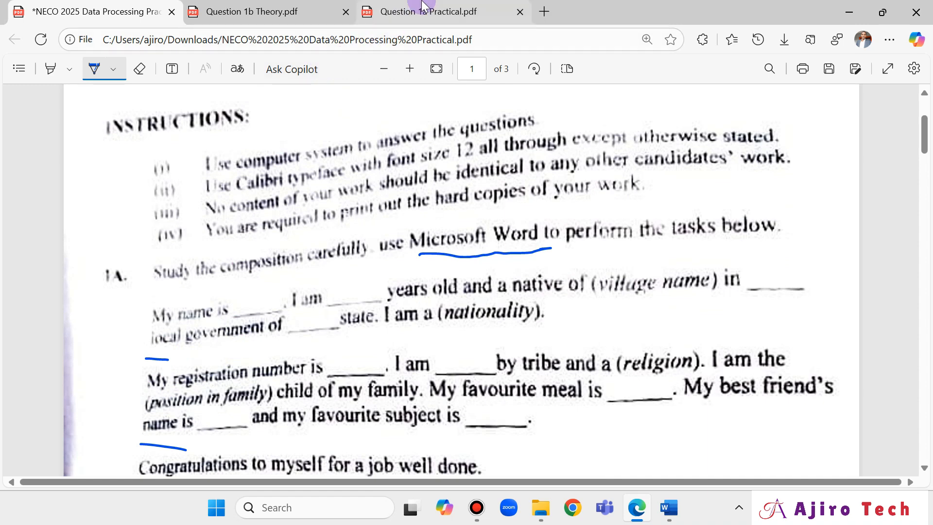
{"action": "left_click", "coordinate": [274, 6]}
{"action": "left_click", "coordinate": [409, 10]}
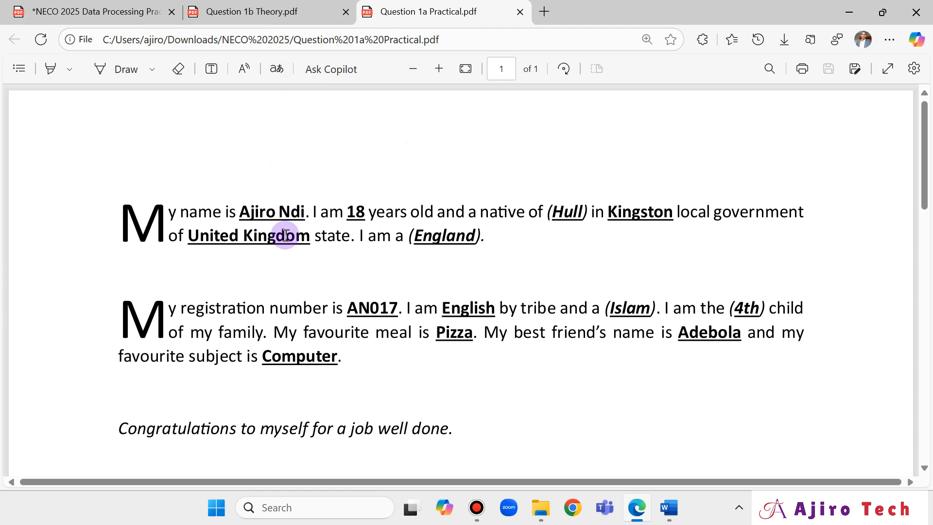
{"action": "left_click", "coordinate": [262, 11]}
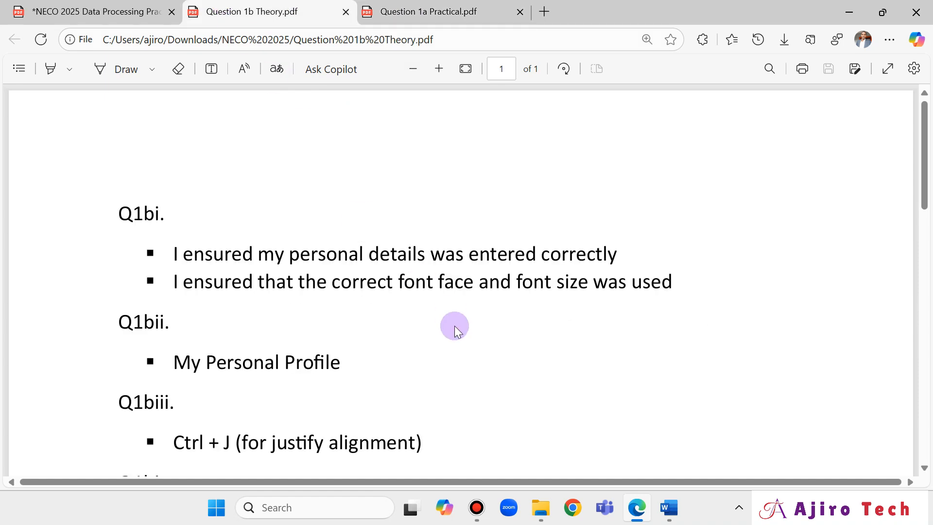
{"action": "scroll", "coordinate": [456, 329], "scroll_direction": "down", "scroll_amount": 7}
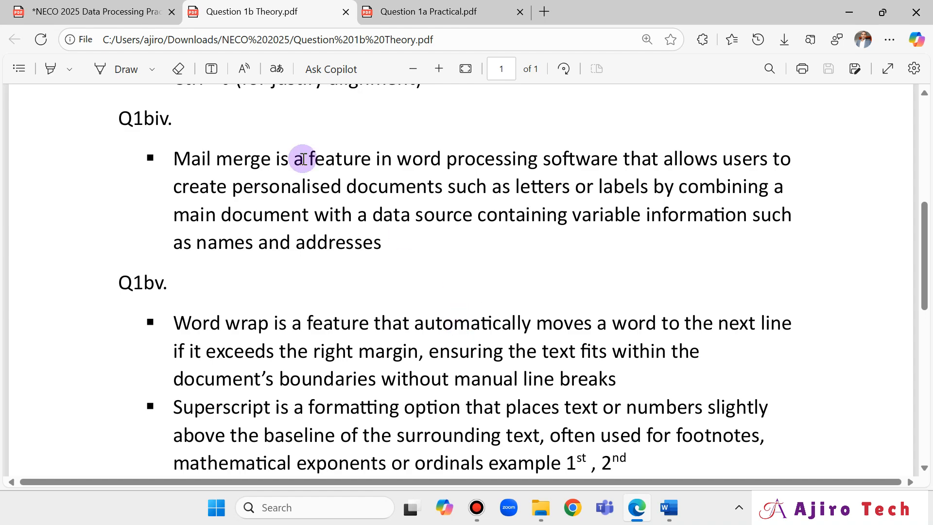
{"action": "left_click", "coordinate": [111, 10]}
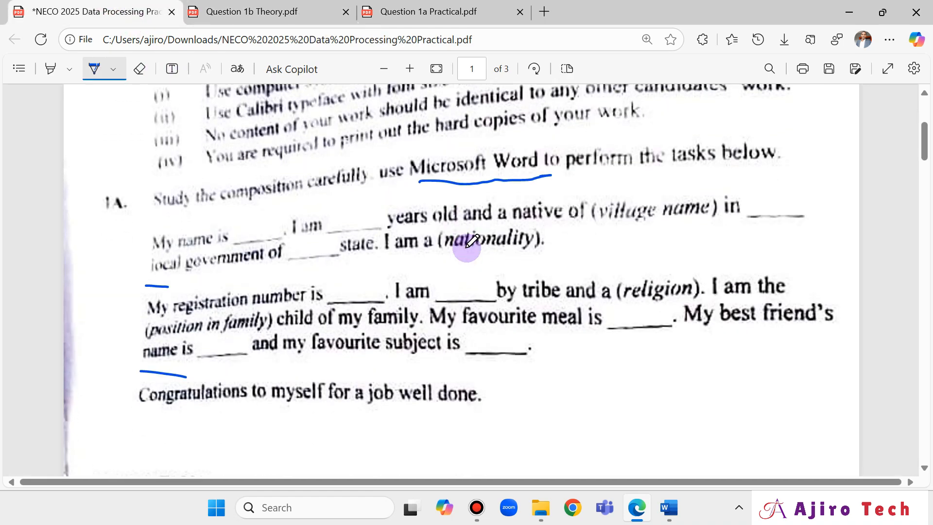